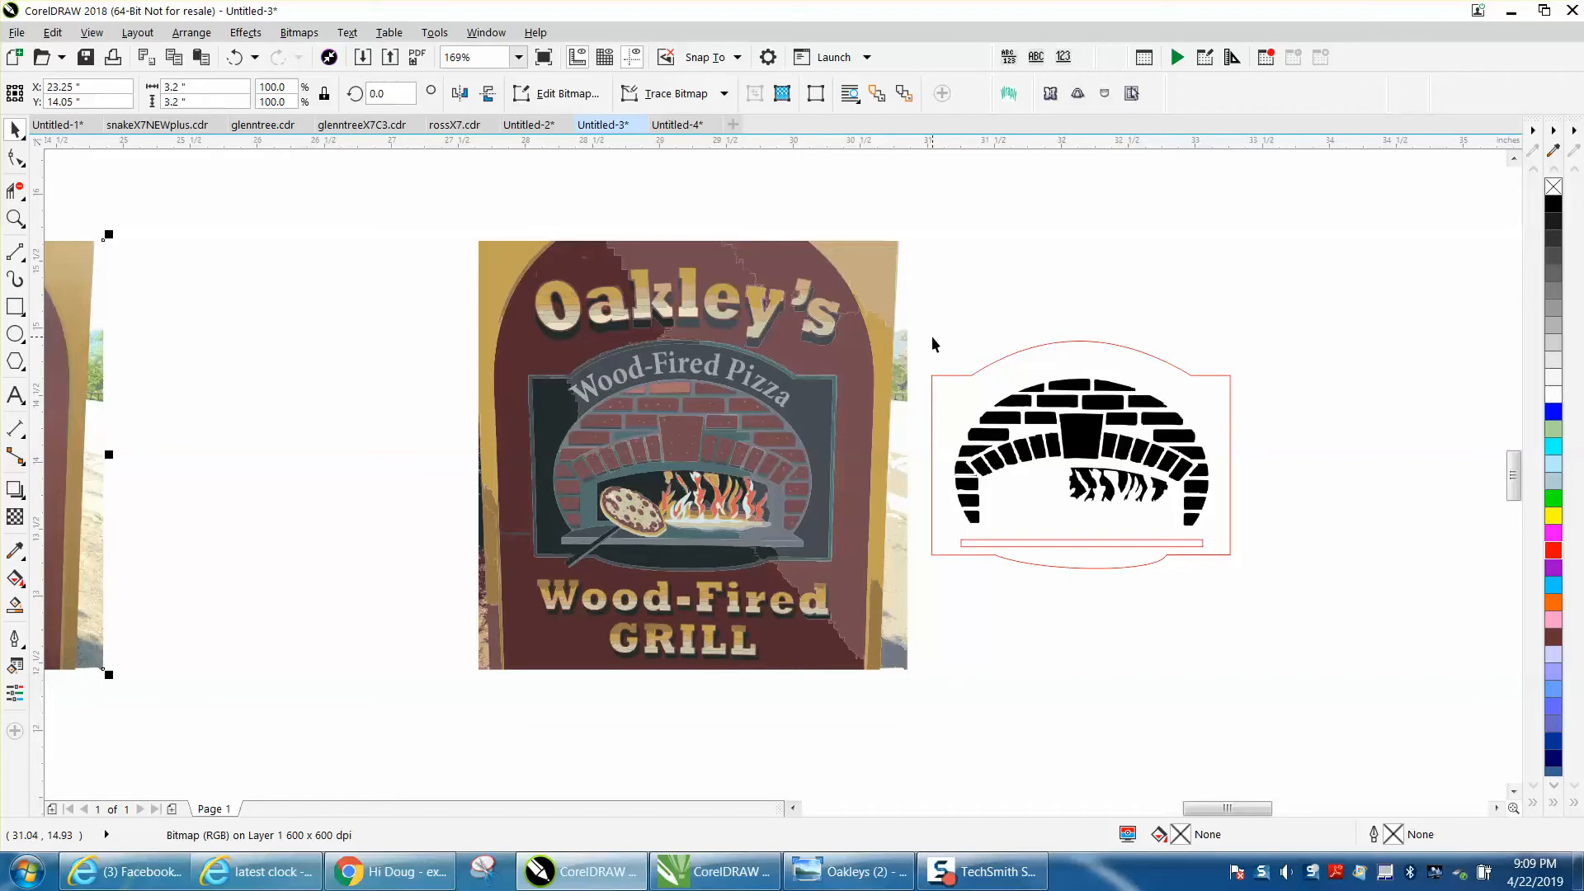
- Move the finished black-brick oven drawing 3 inches straight down, clear of the area beside the traced sign
left_click_drag(917, 285, 918, 322)
left_click_drag(1304, 620, 1303, 621)
key("Down")
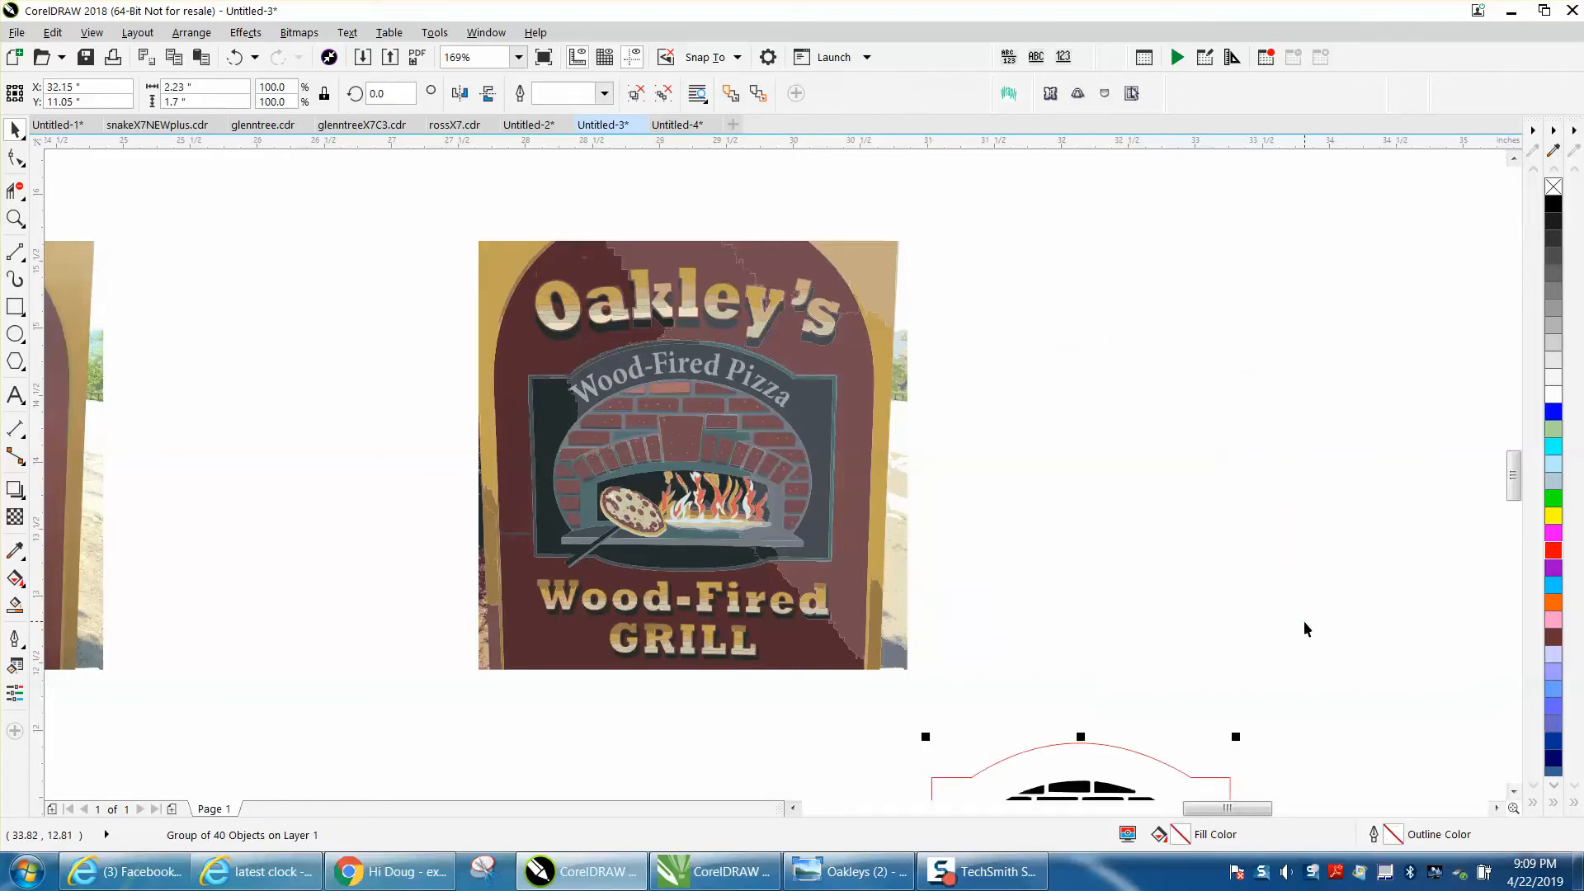
scroll(1078, 609, "down", 2)
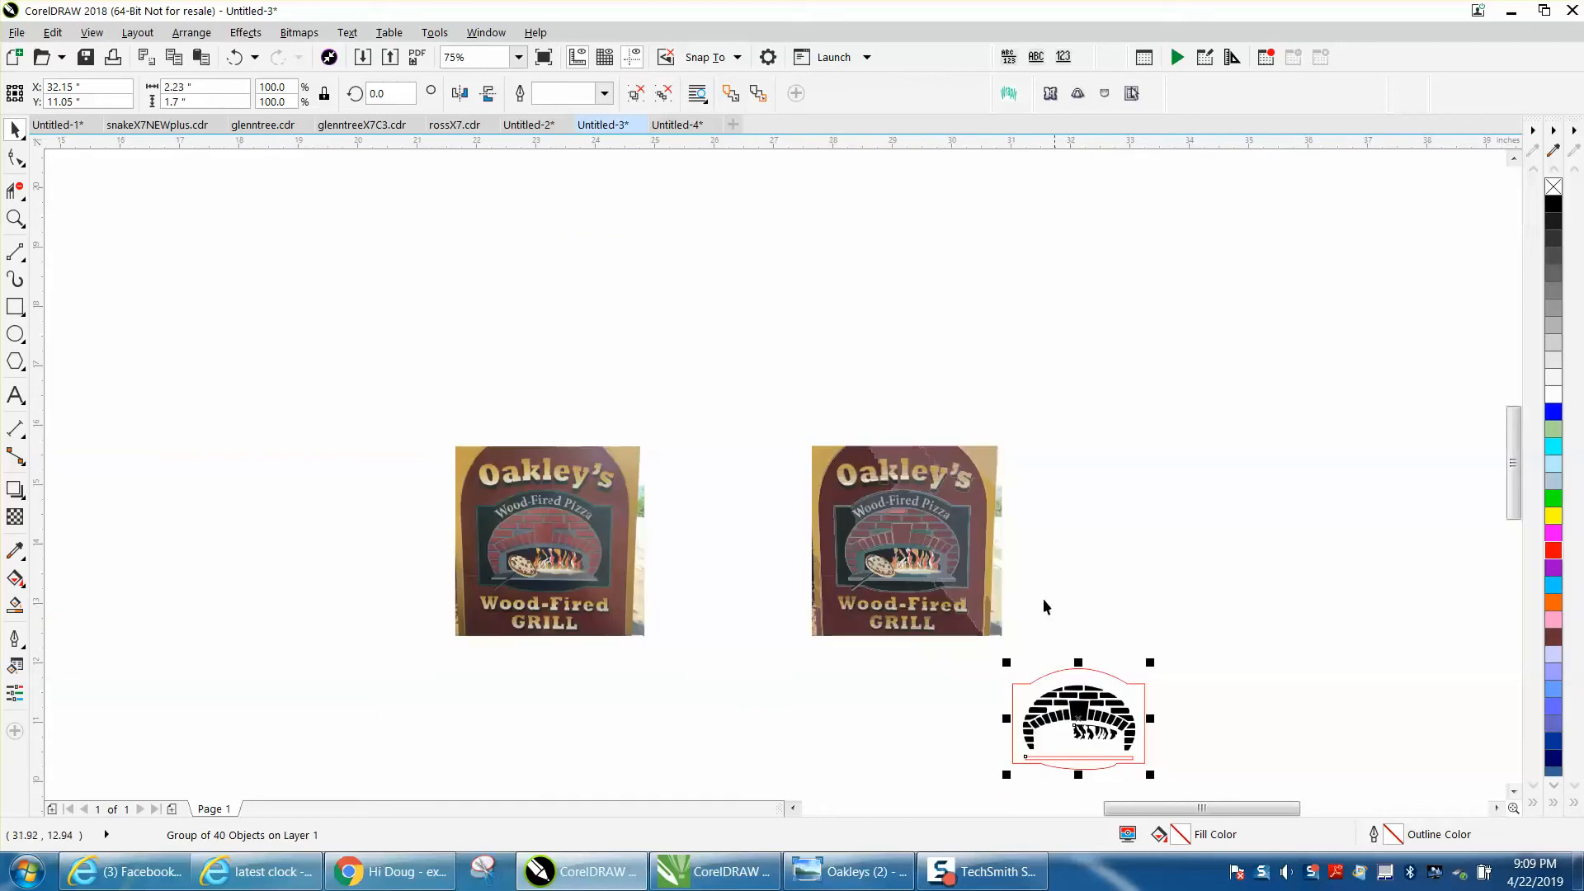
- Try nudging the traced sign sideways and the finished oven drawing vertically, returning each to its place
left_click(928, 553)
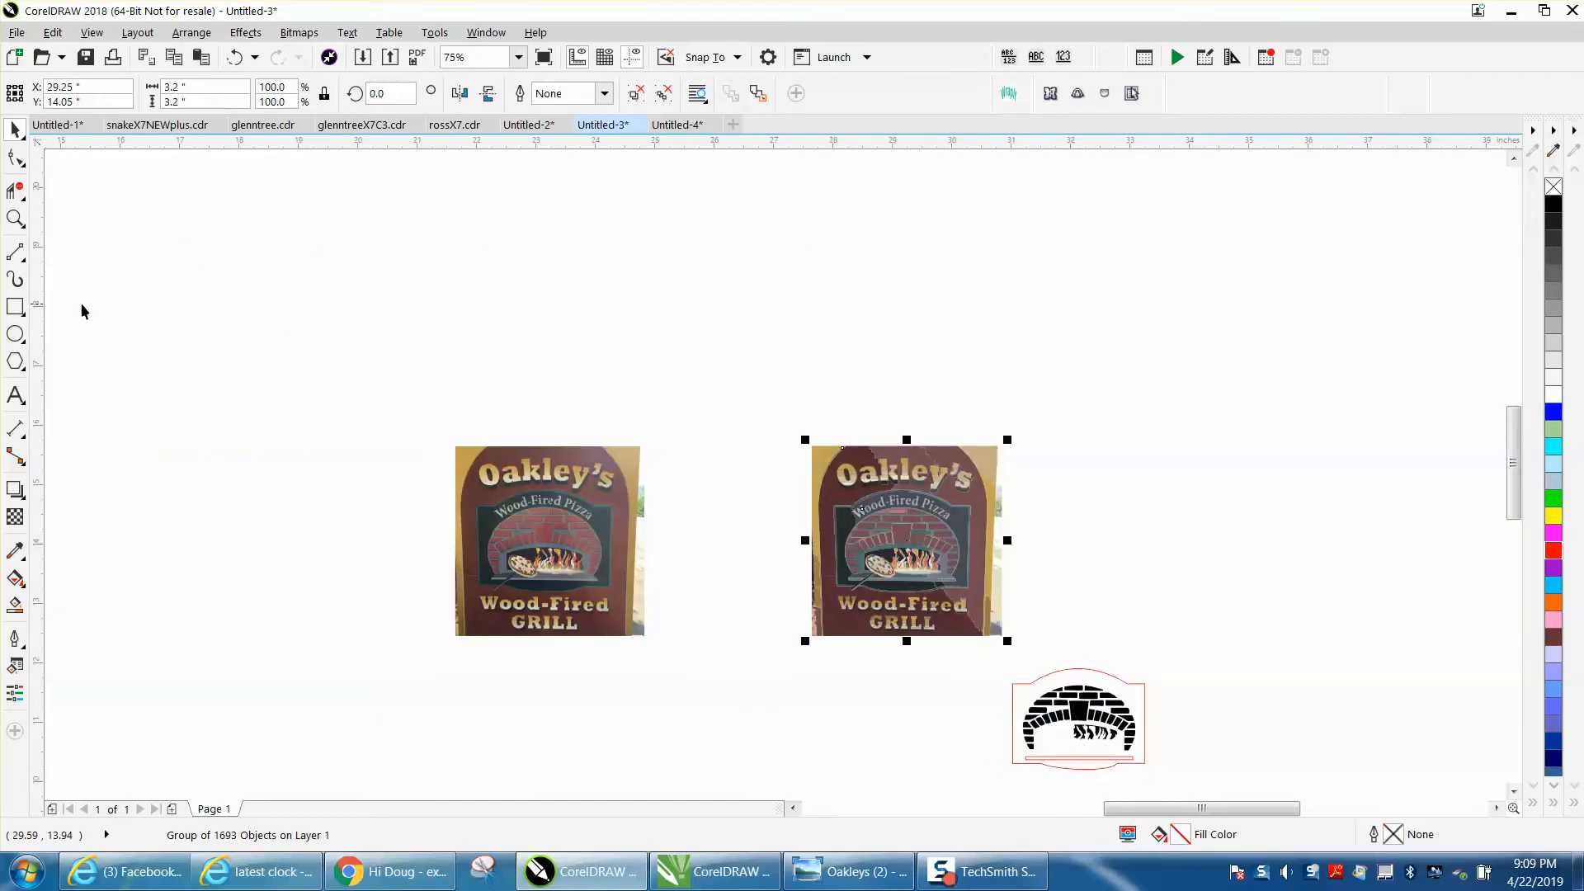
left_click(15, 219)
left_click_drag(714, 394, 1249, 788)
key("space")
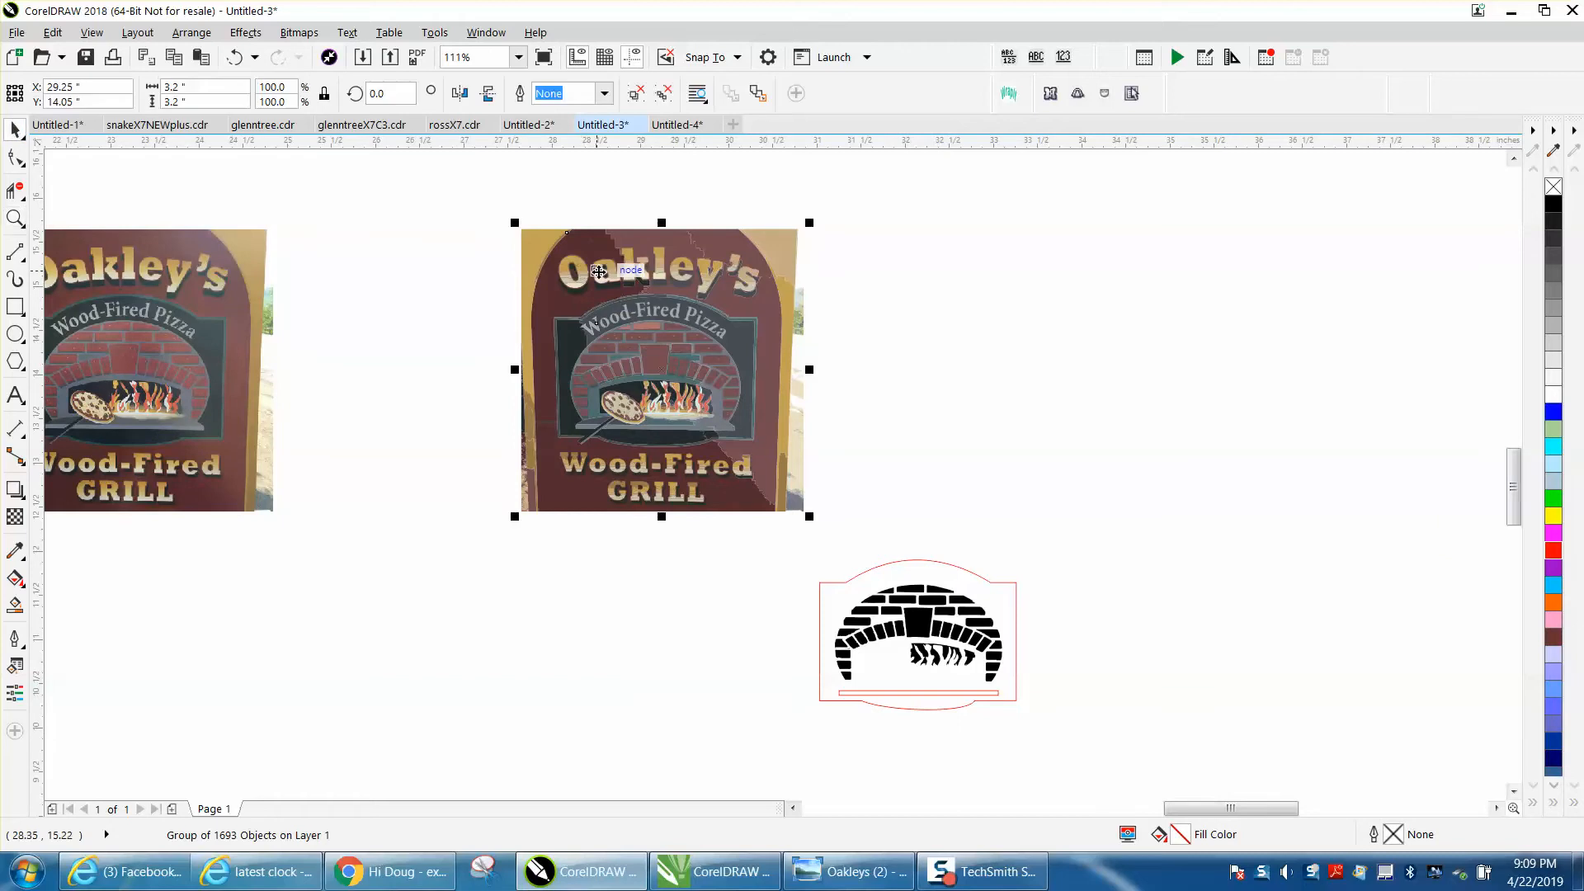
key("Right")
key("Left")
left_click(927, 584)
key("Up")
key("Down")
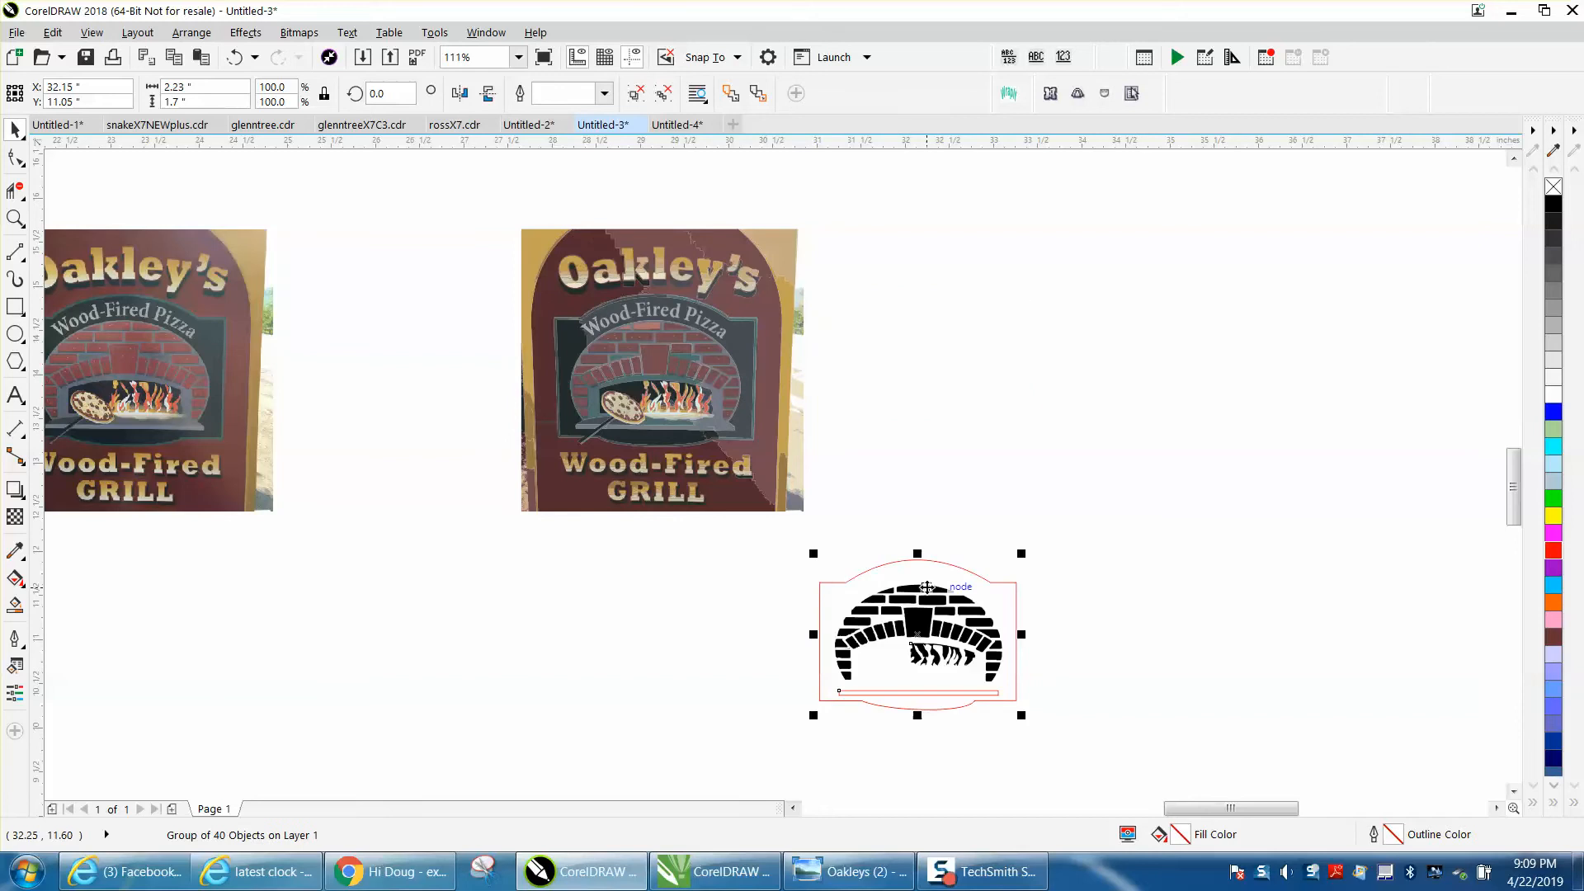
- Ungroup the traced Oakley's sign into its separate objects
left_click(617, 191)
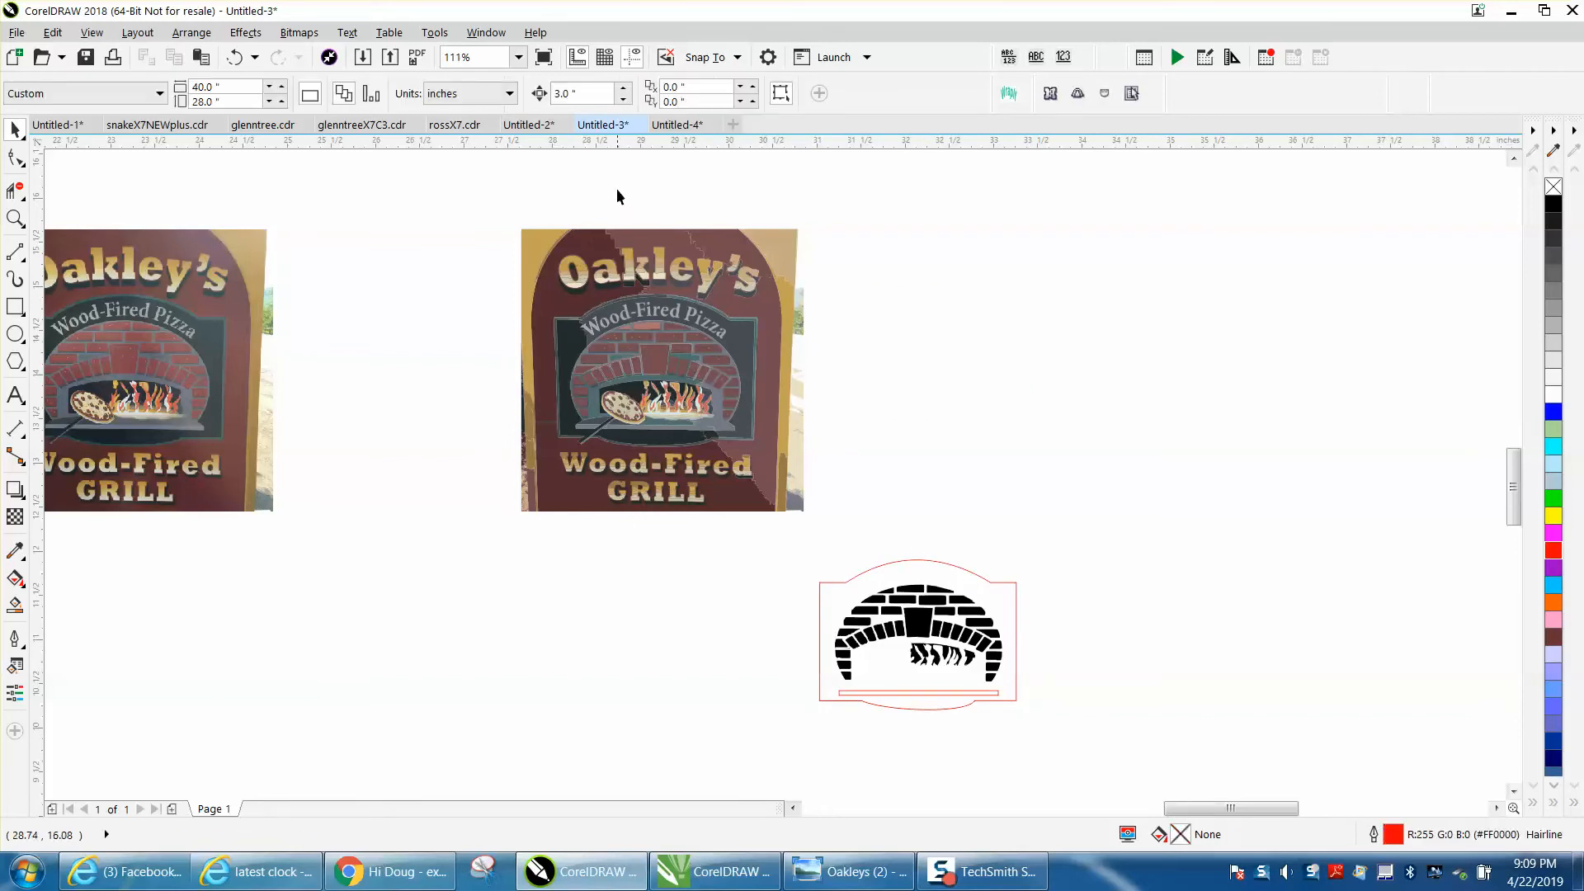
left_click(647, 305)
left_click(190, 34)
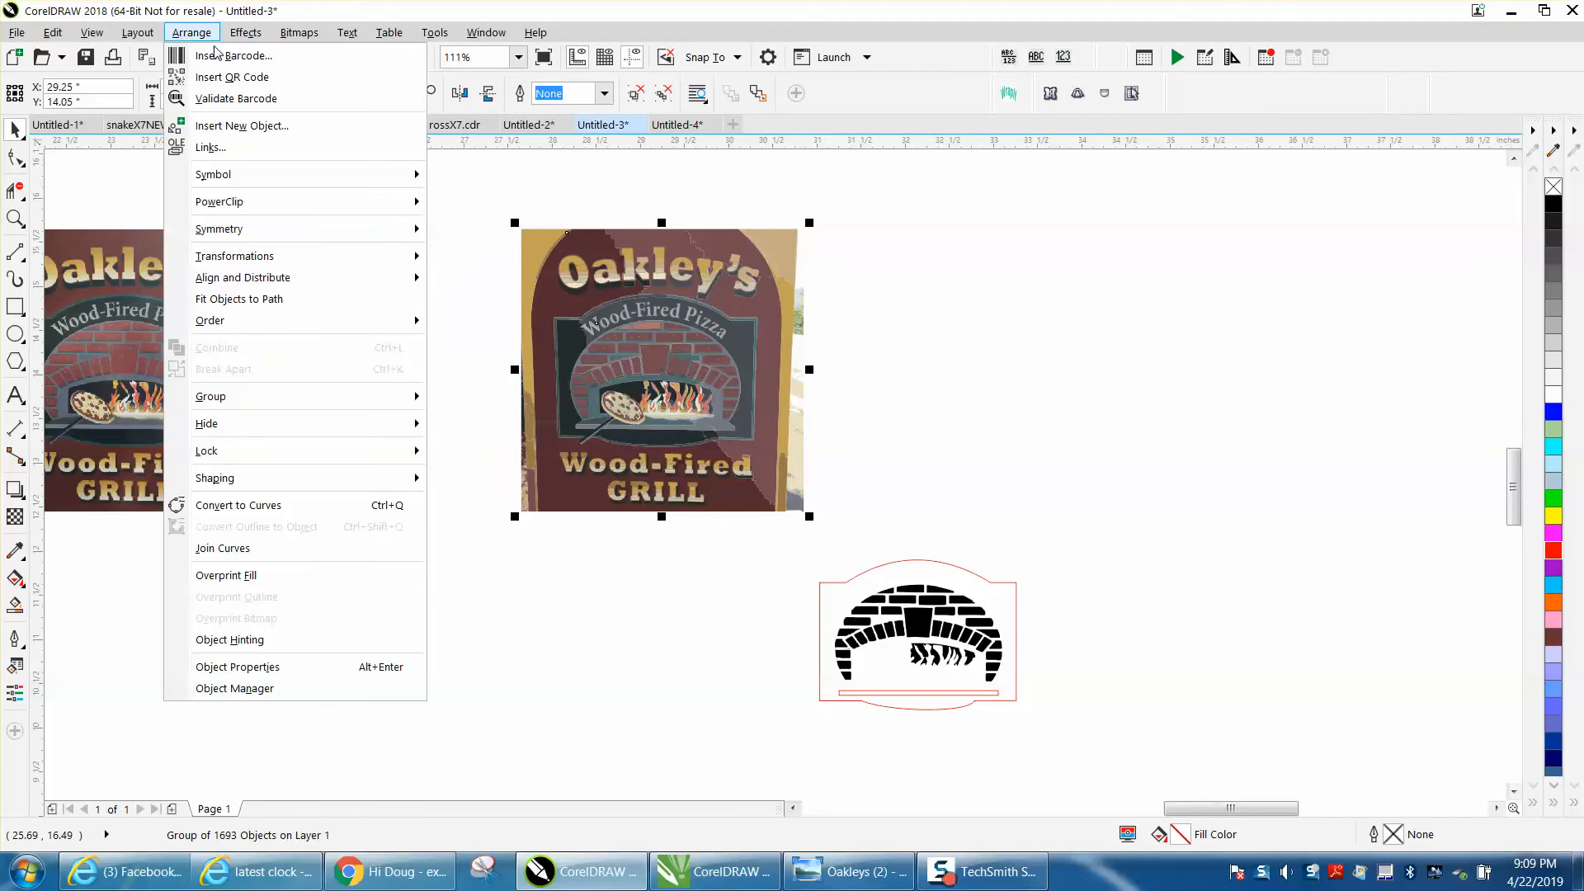
mouse_move(274, 404)
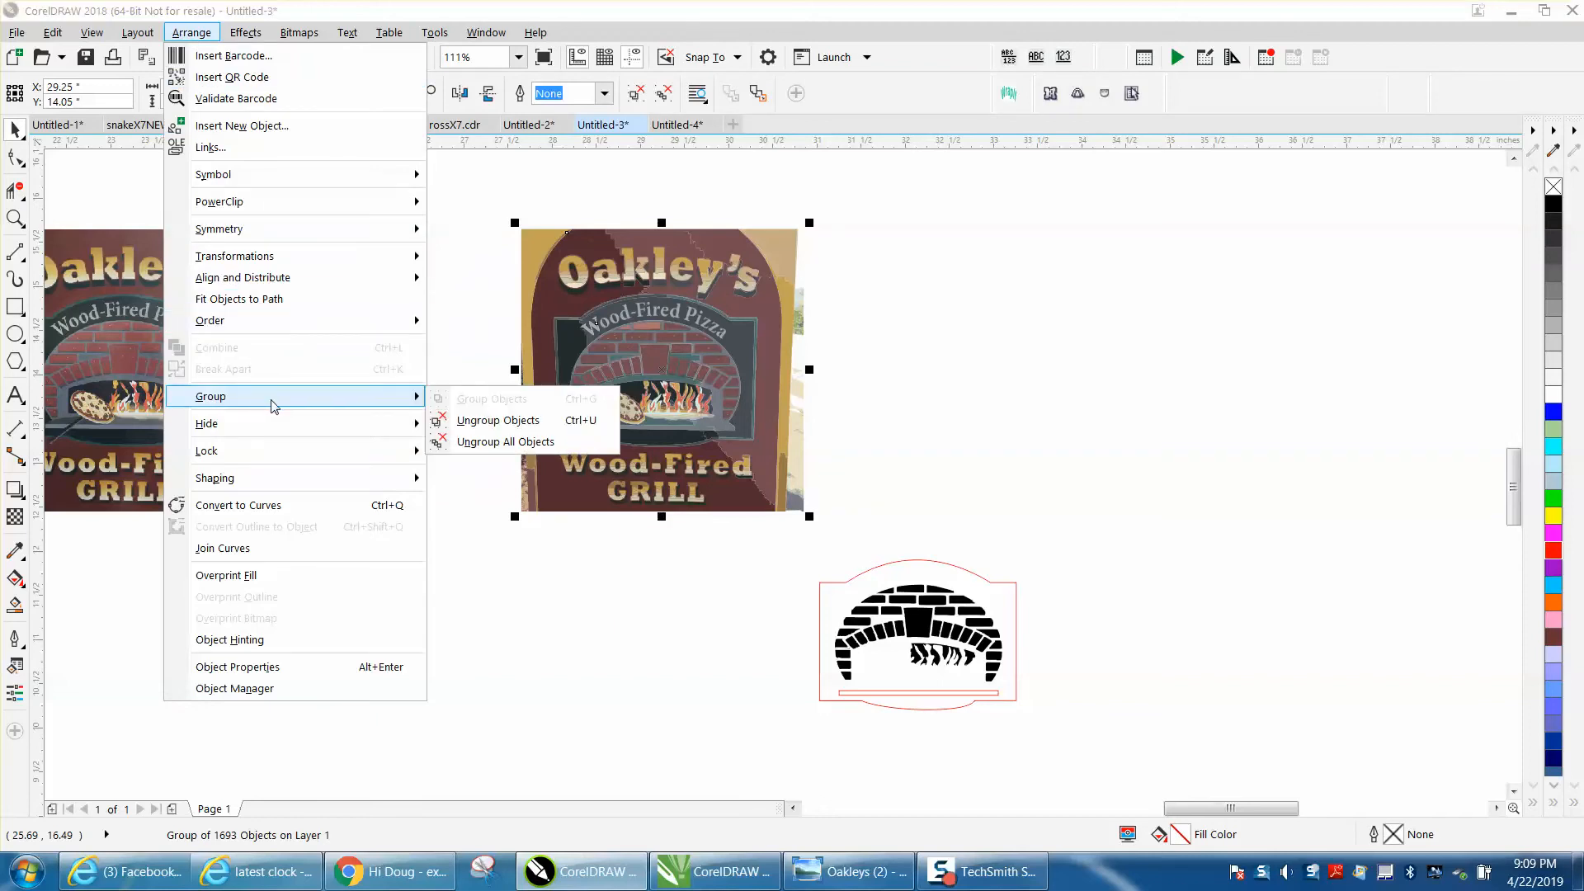
left_click(498, 421)
- Move the middle and right bricks of the oven's top row 3 inches right, out of the traced sign
key("z")
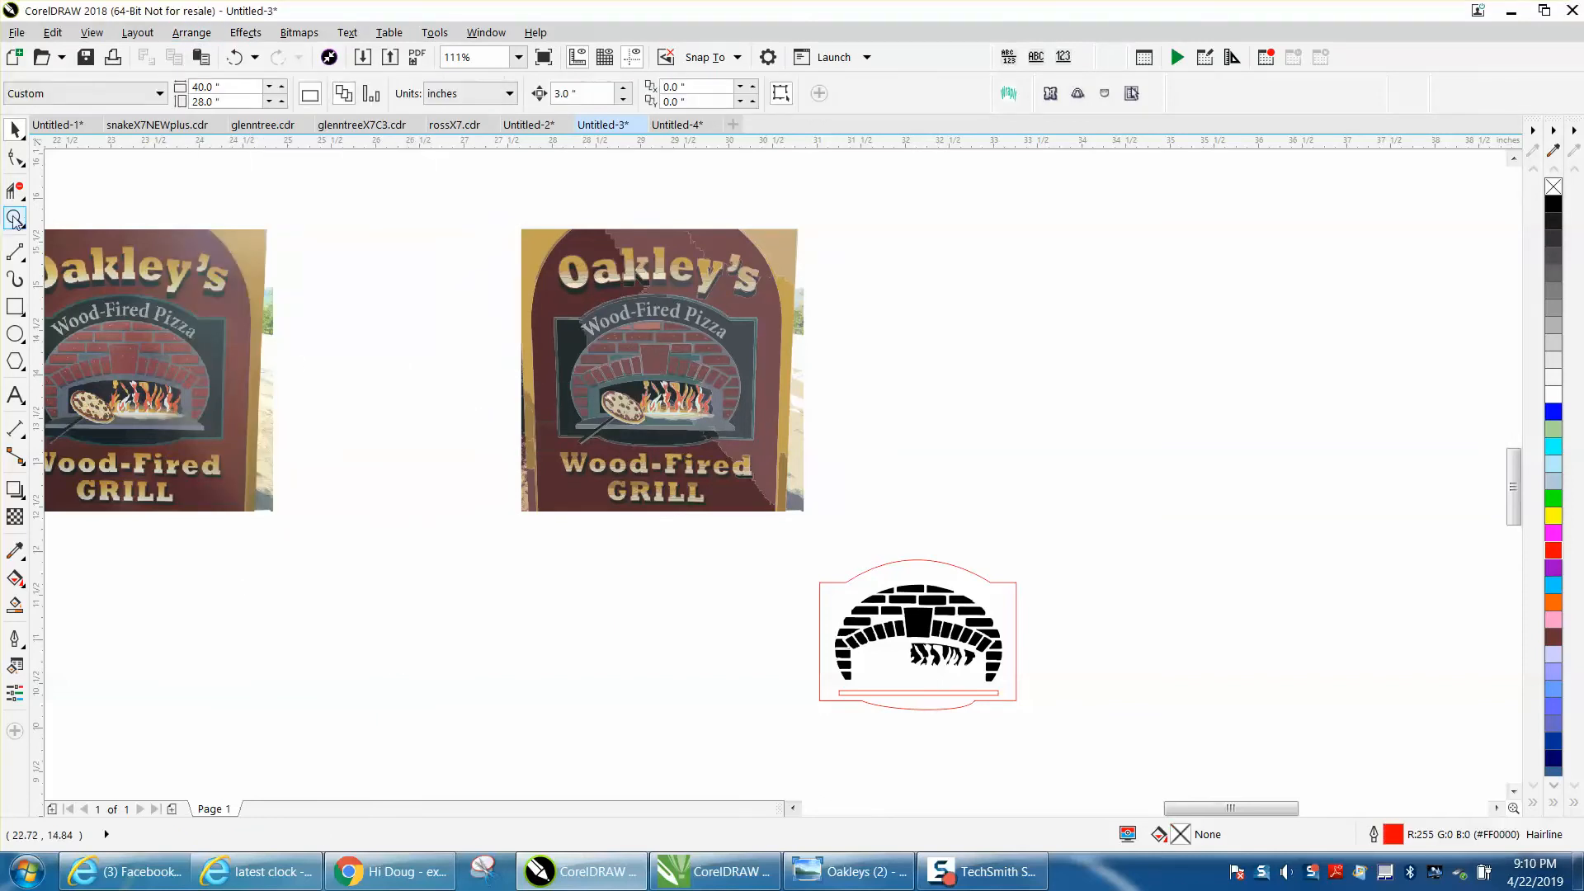
left_click_drag(513, 228, 1221, 505)
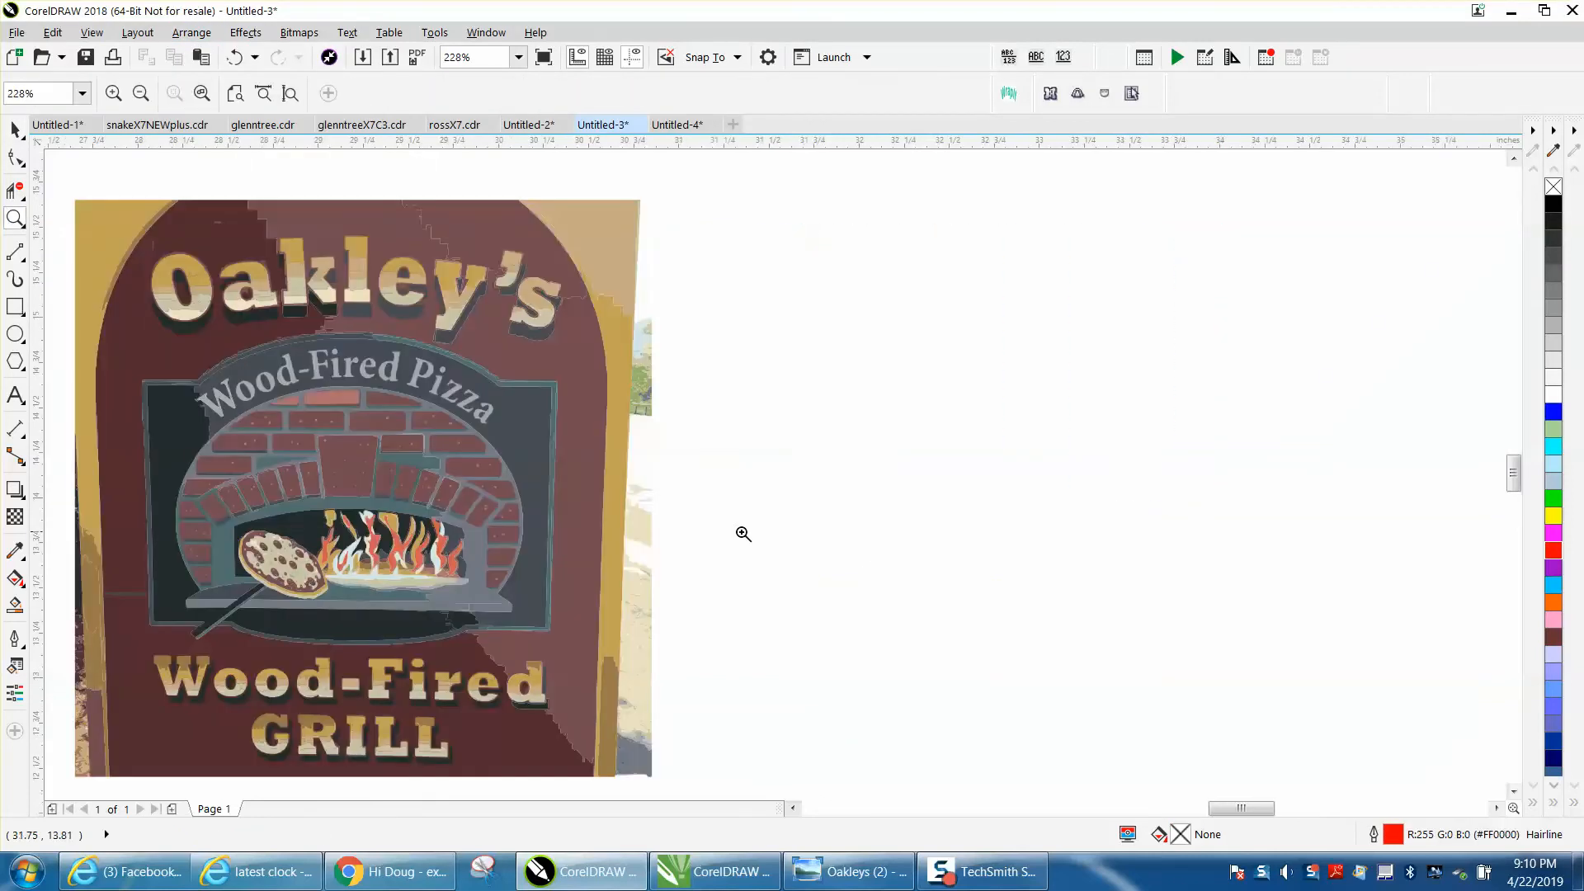
left_click_drag(388, 416, 519, 458)
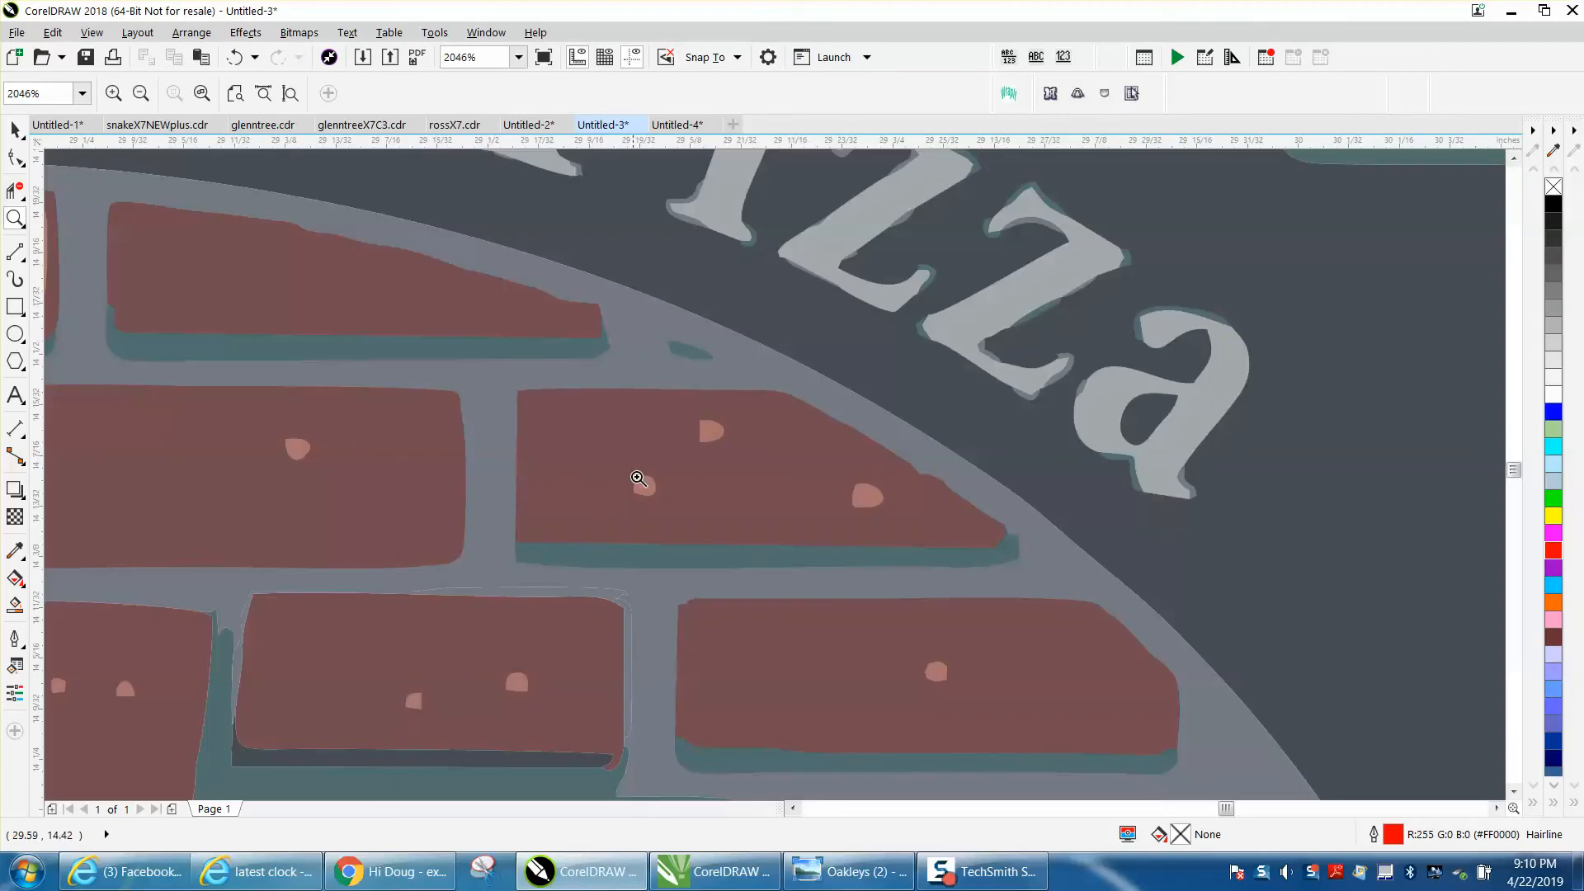
scroll(723, 475, "down", 2)
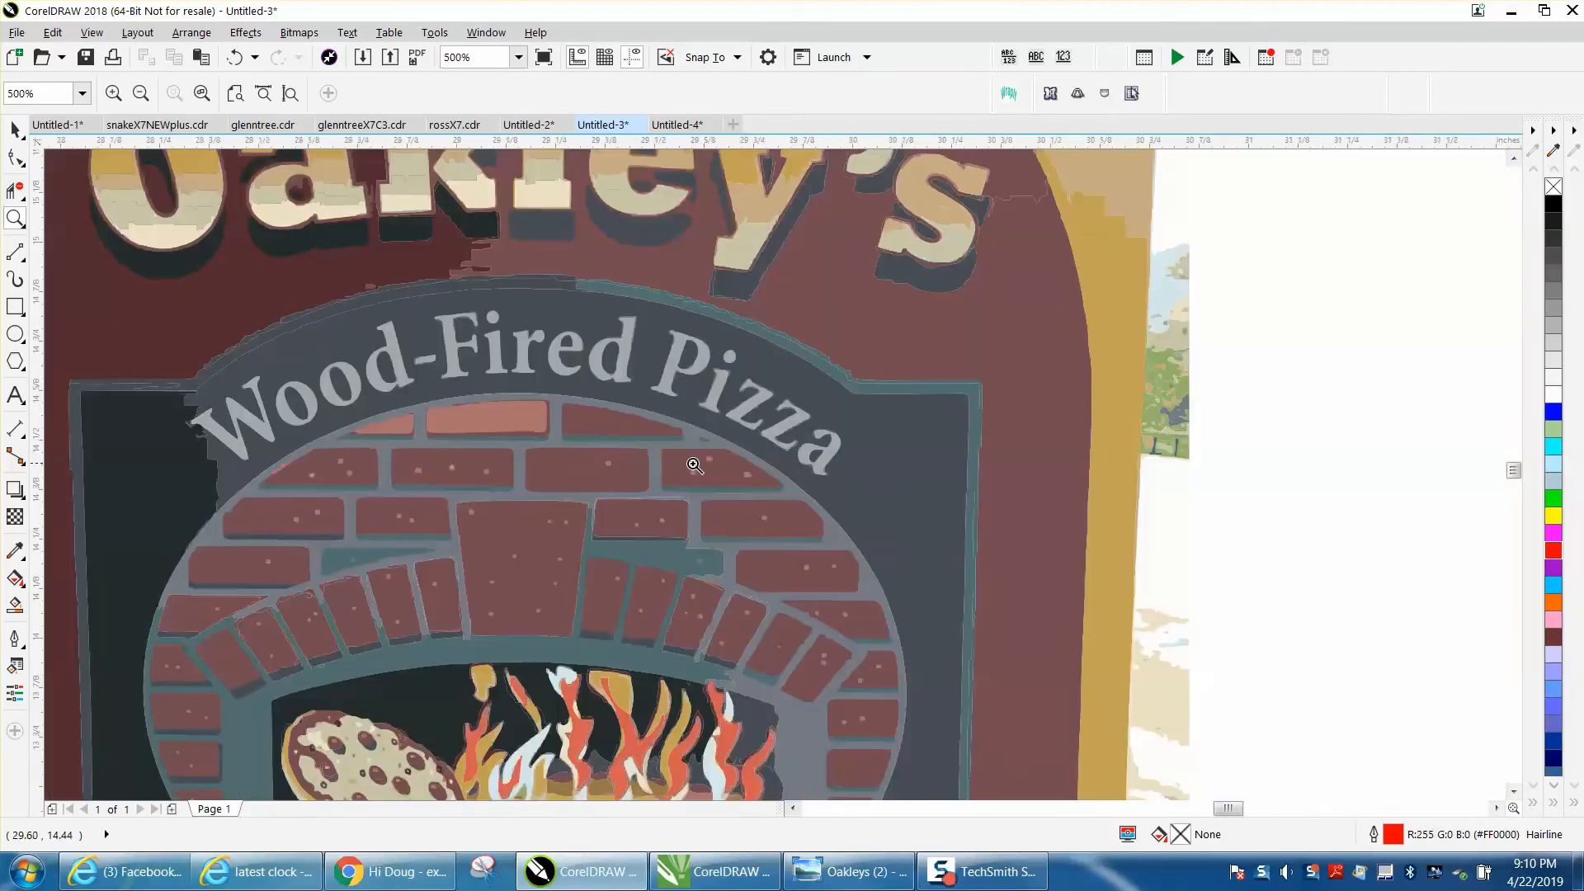
scroll(657, 462, "down", 1)
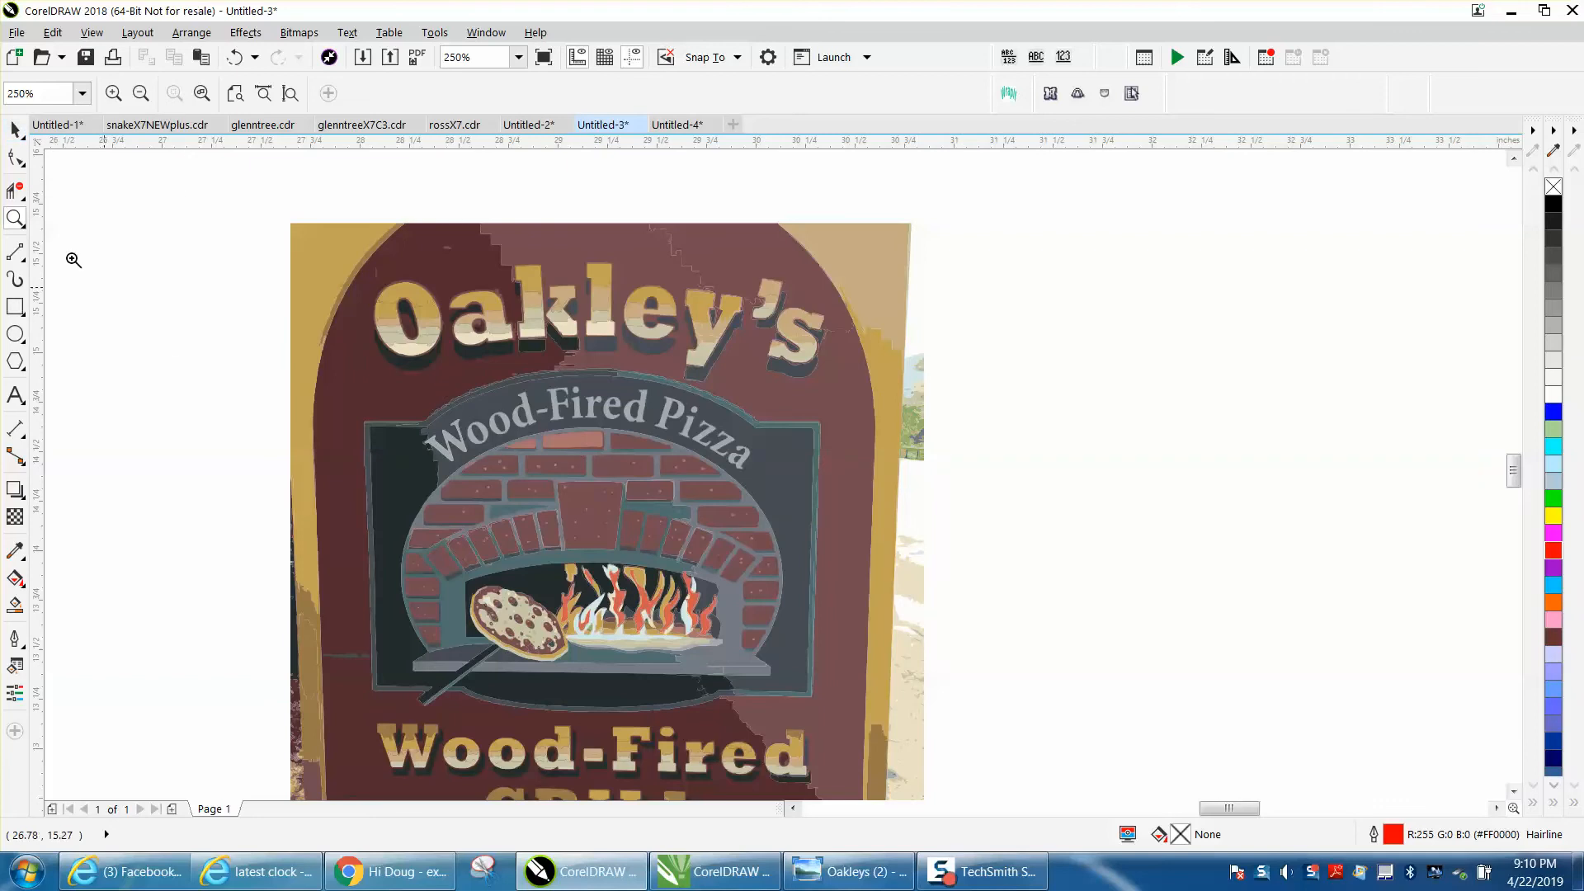
left_click(15, 130)
left_click(572, 439)
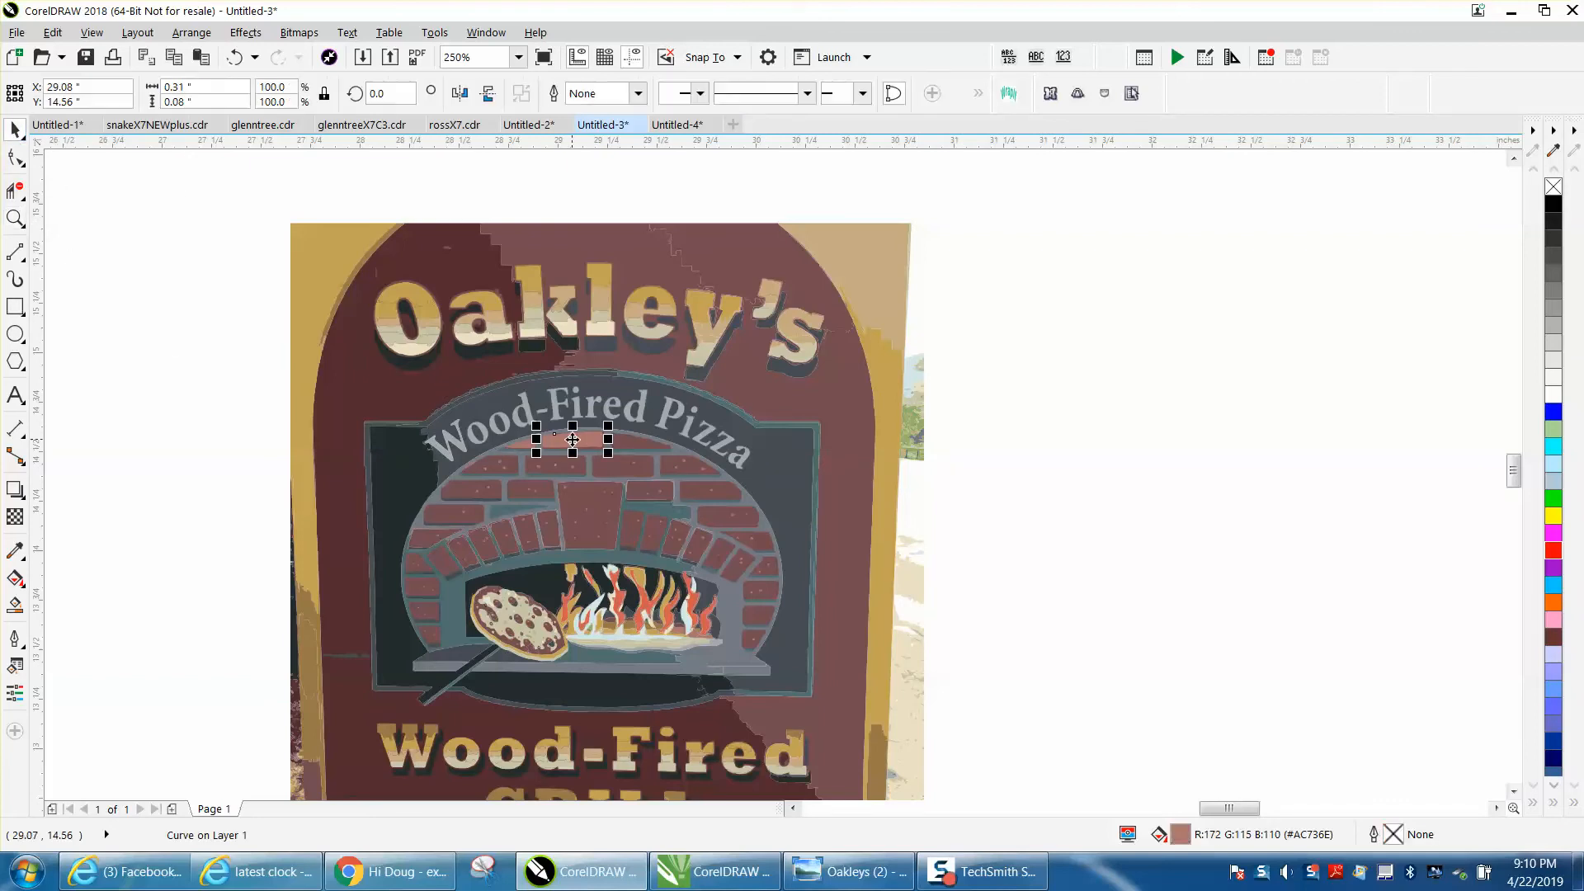
key("Right")
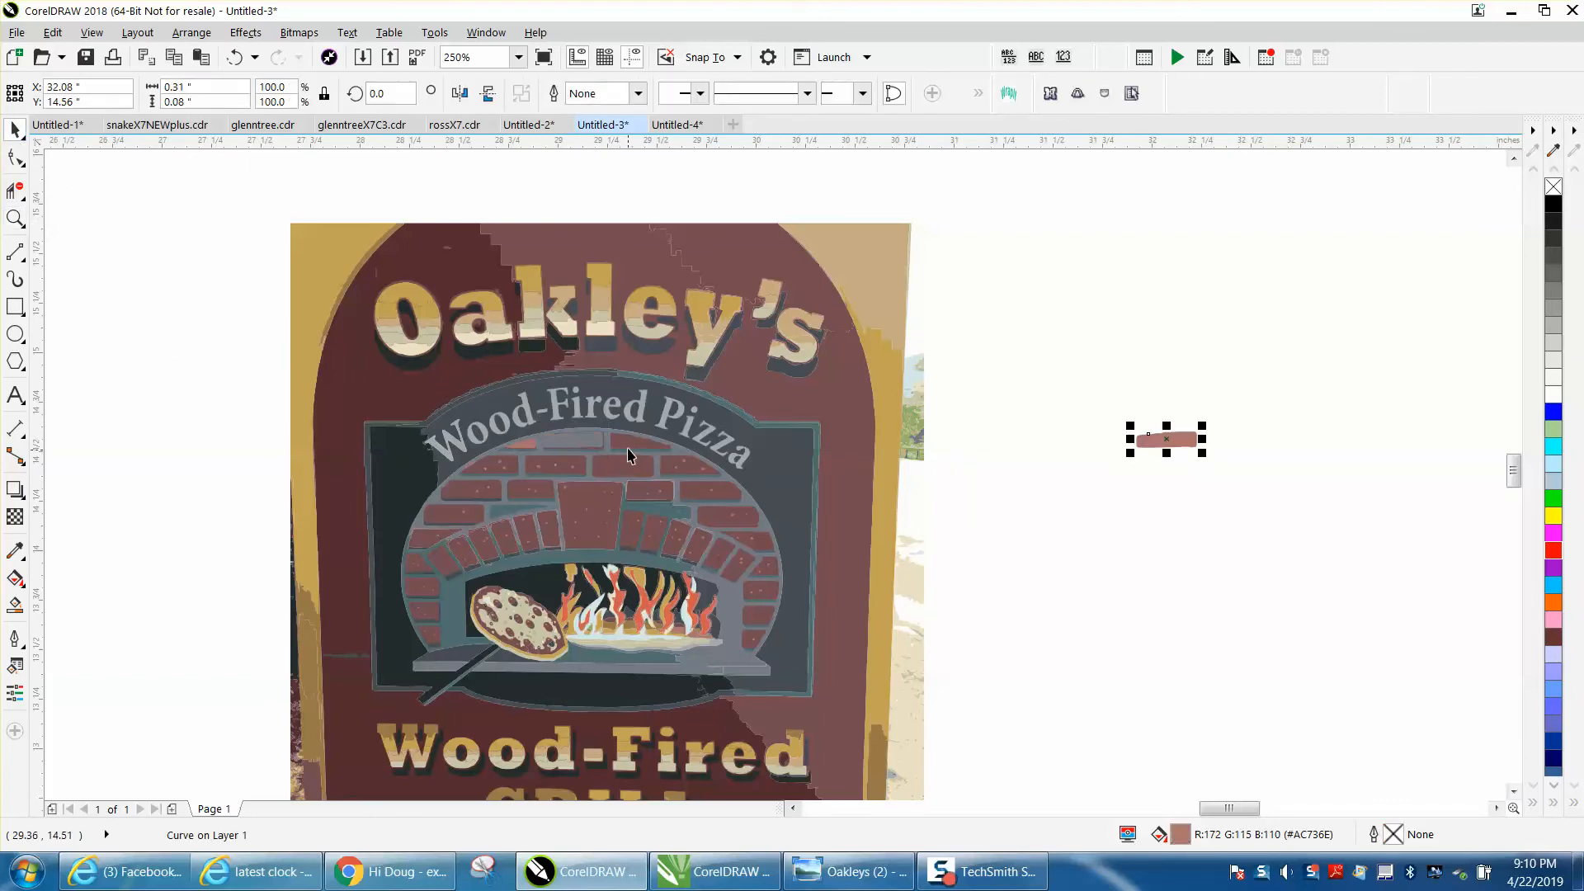
left_click(624, 452)
key("Right")
- Delete the thin dark sliver around the top row's left brick and move the brick itself 3 inches right
left_click(523, 452)
key("Right")
left_click(559, 474)
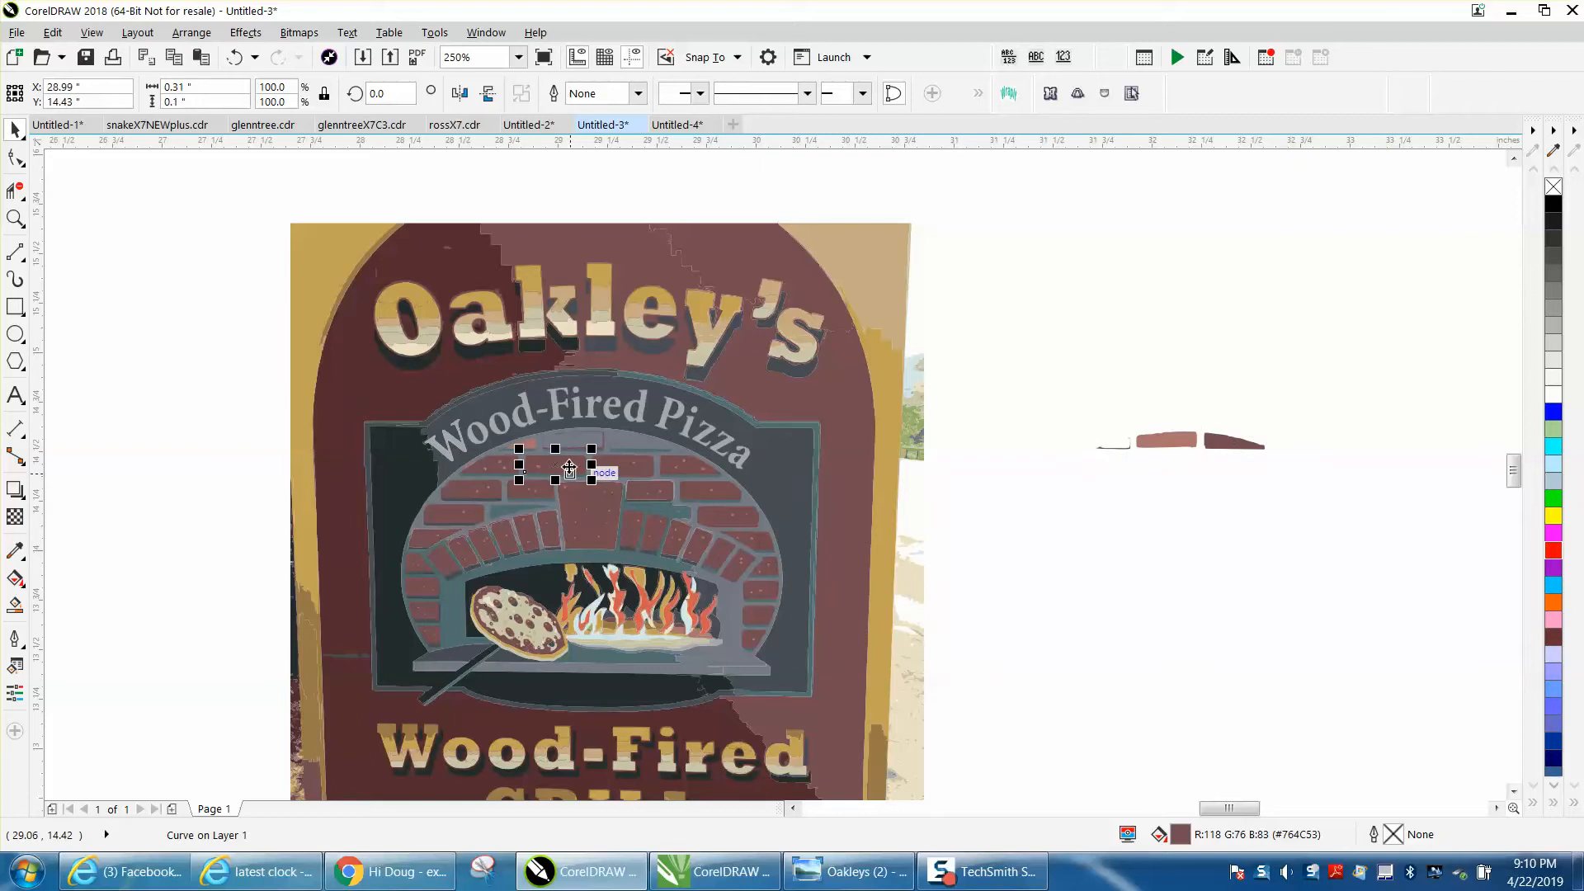
left_click(1106, 448)
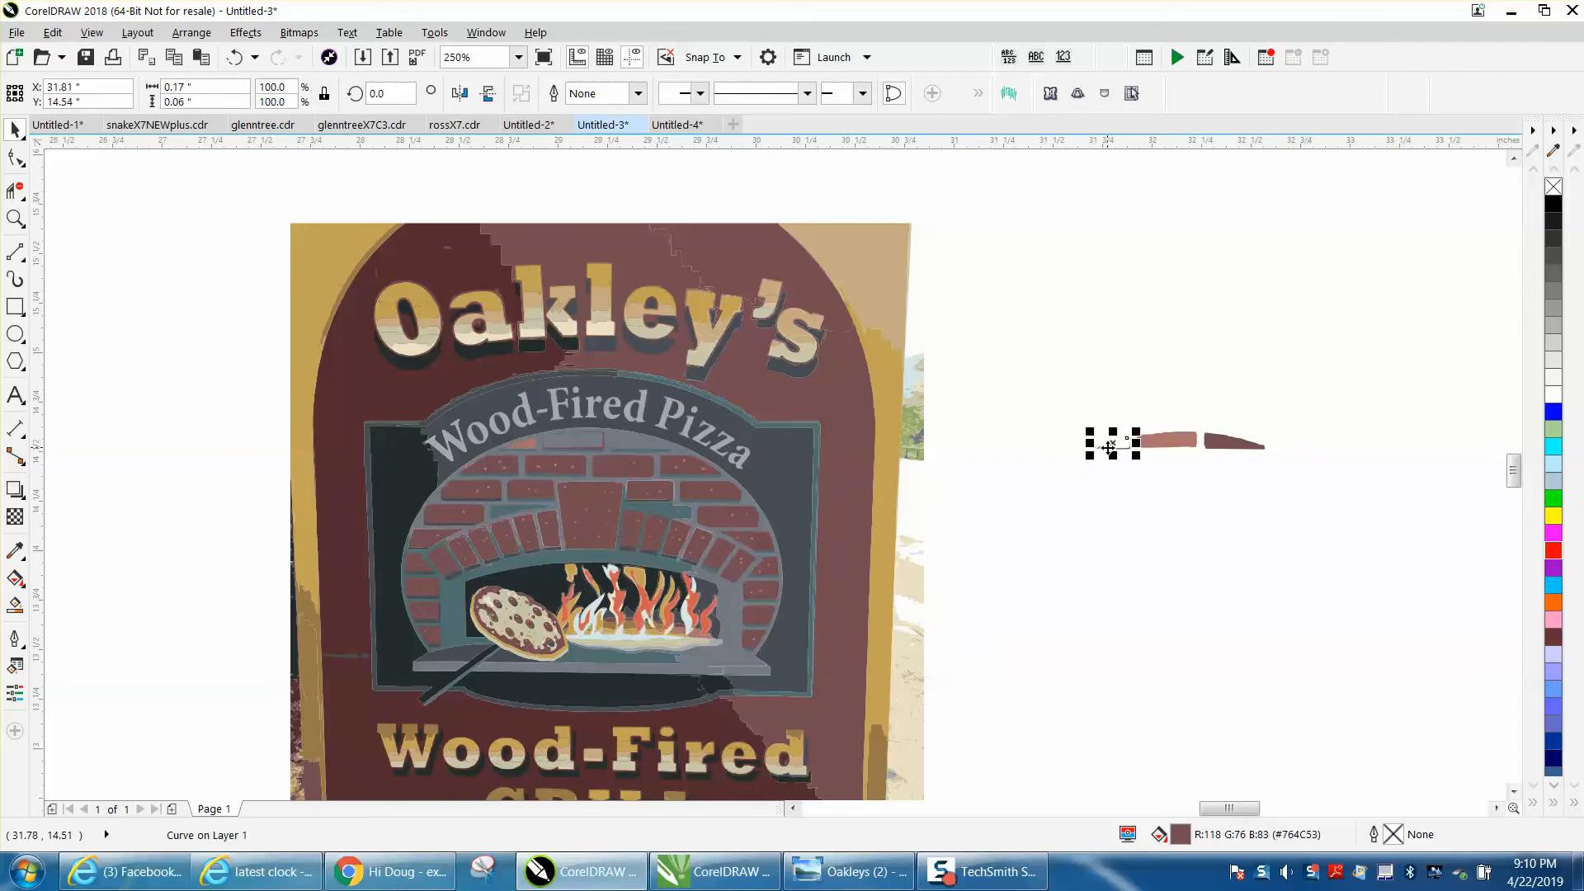
key("Delete")
left_click(528, 450)
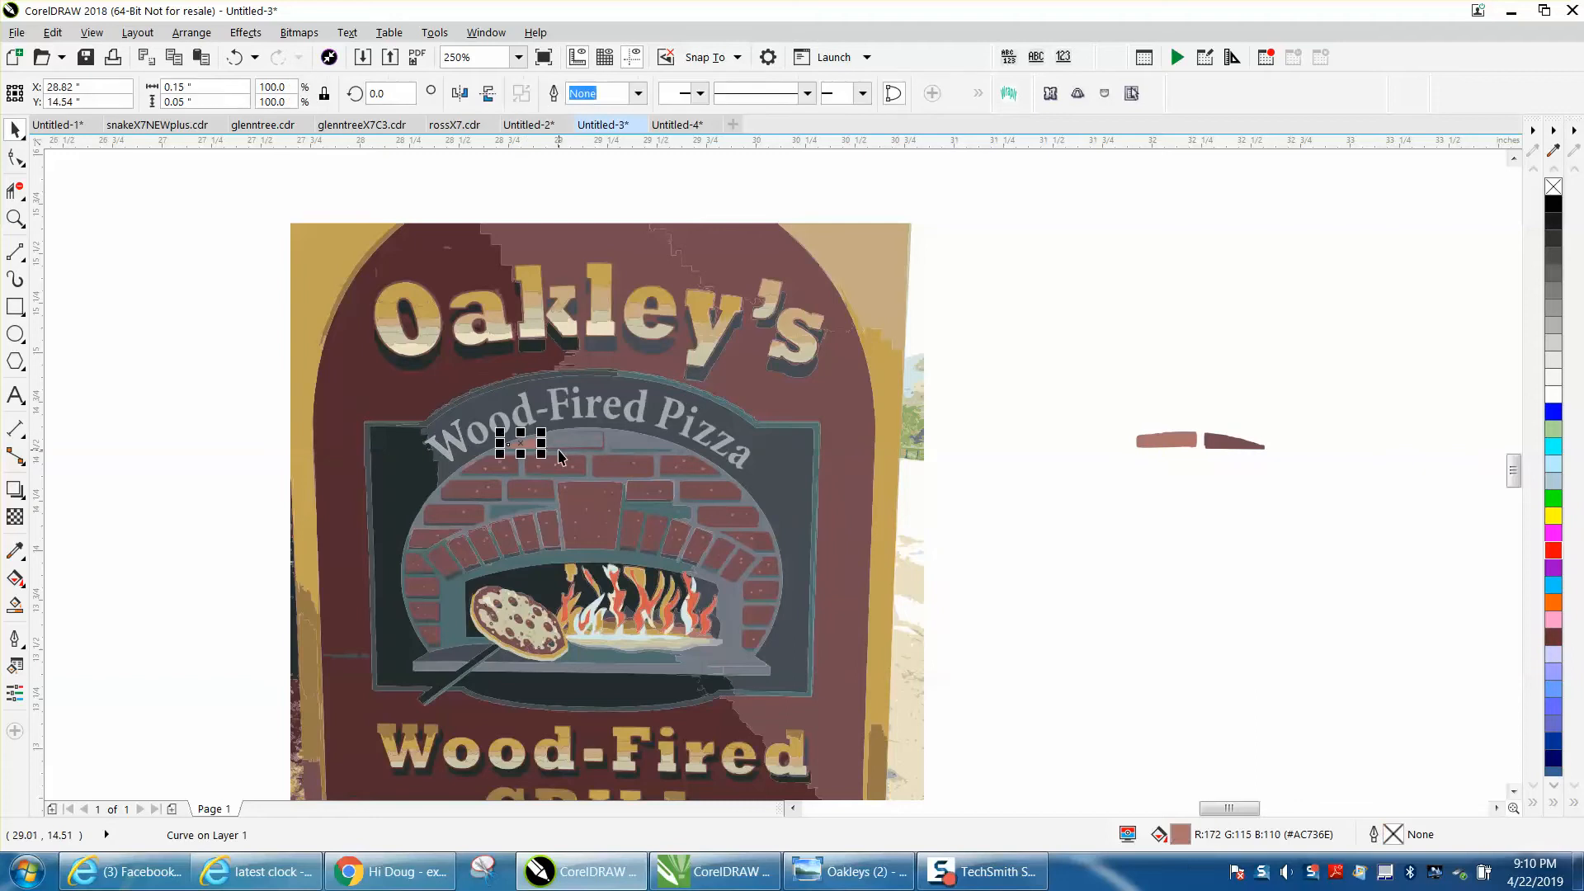
key("Right")
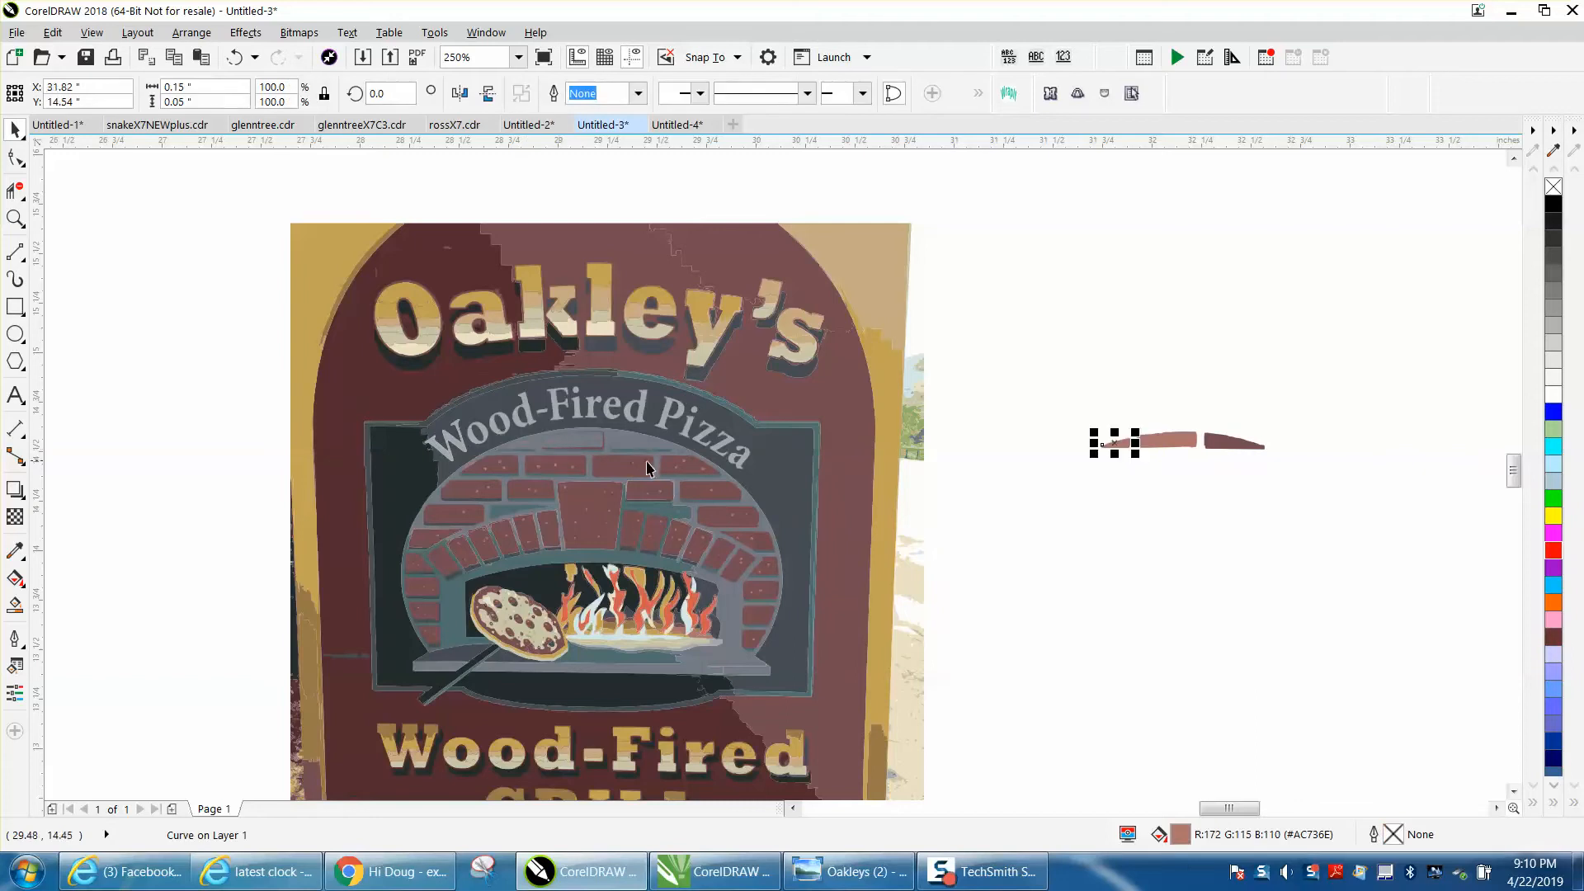
- Move the second row's four bricks right out of the sign, the third by 6 inches and the others by 3 inches
left_click(490, 473)
key("Right")
left_click(548, 470)
key("Right")
left_click(620, 469)
key("Right")
key("Right")
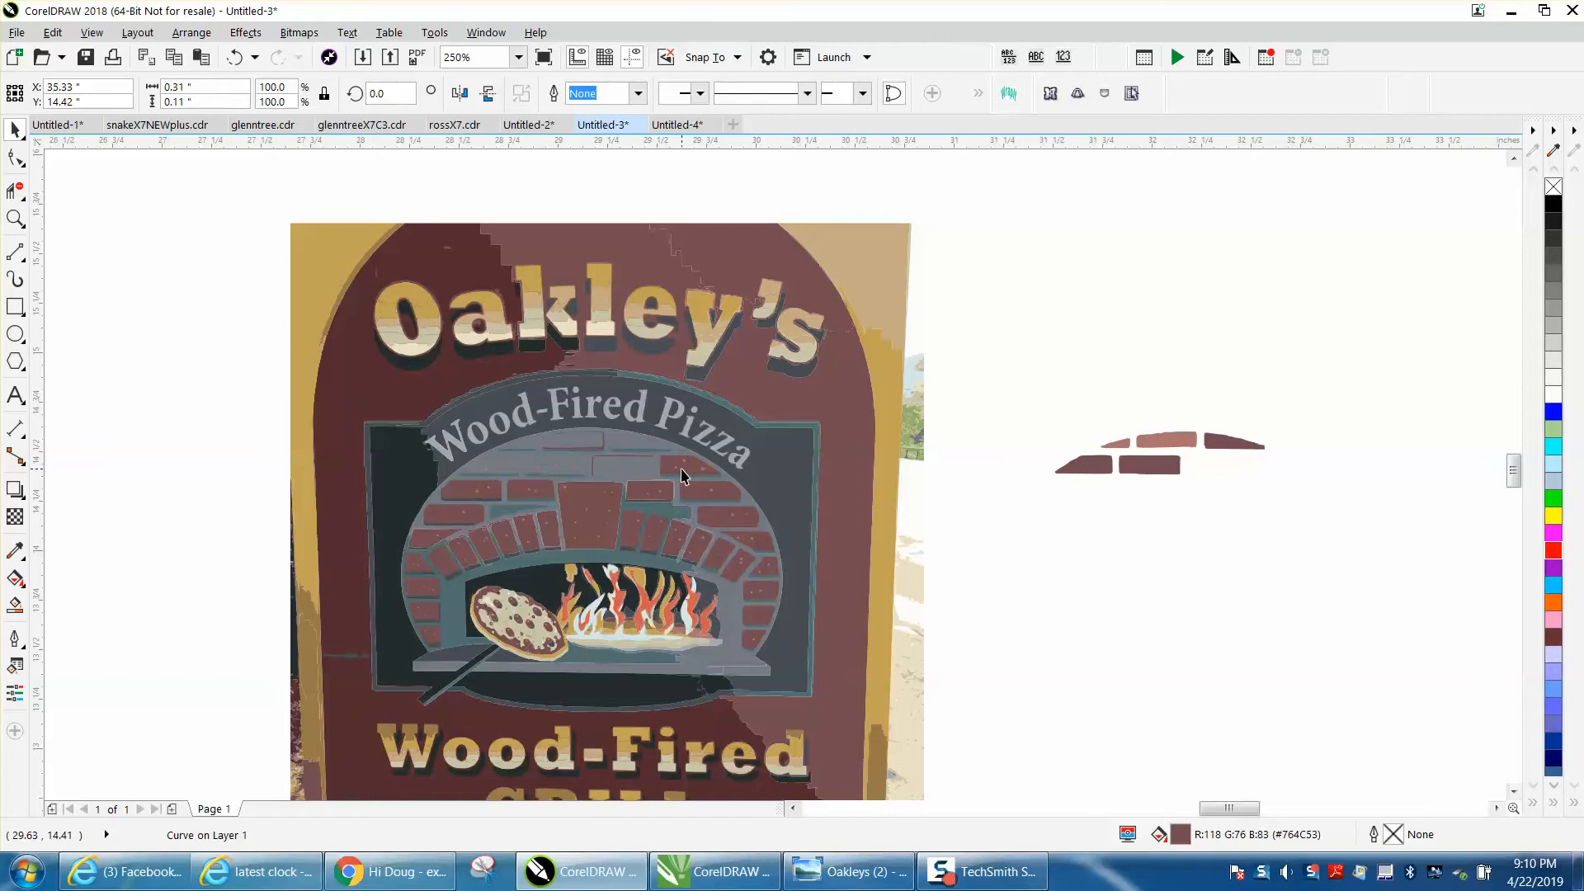
left_click(688, 475)
key("Right")
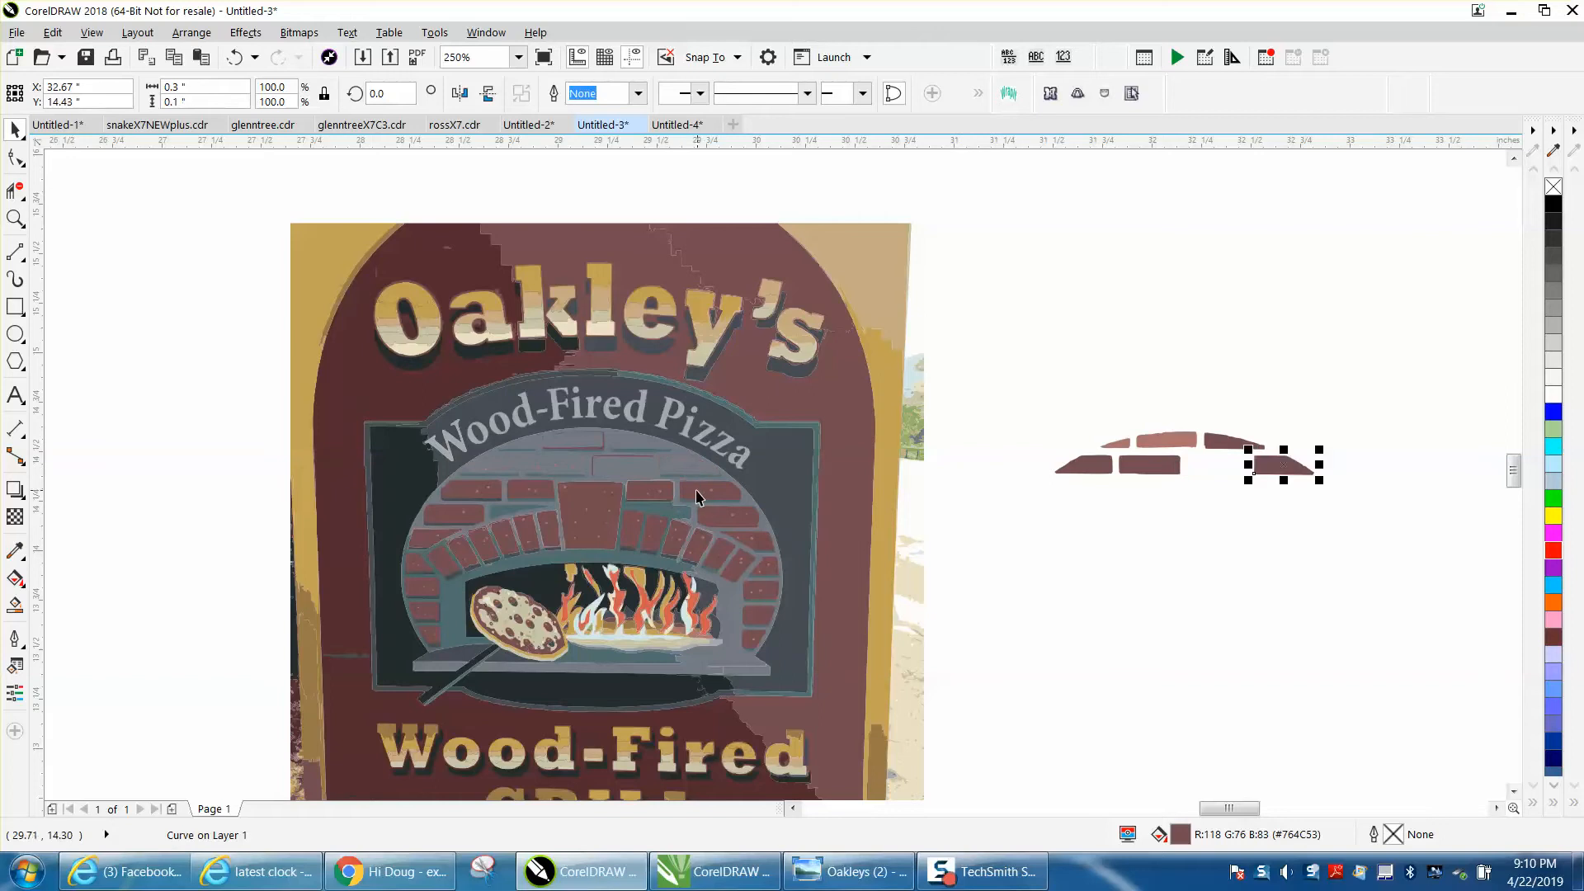
- Move the third row's four bricks and the large central keystone 3 inches right, out of the sign
left_click(697, 496)
key("Right")
left_click(652, 493)
key("Right")
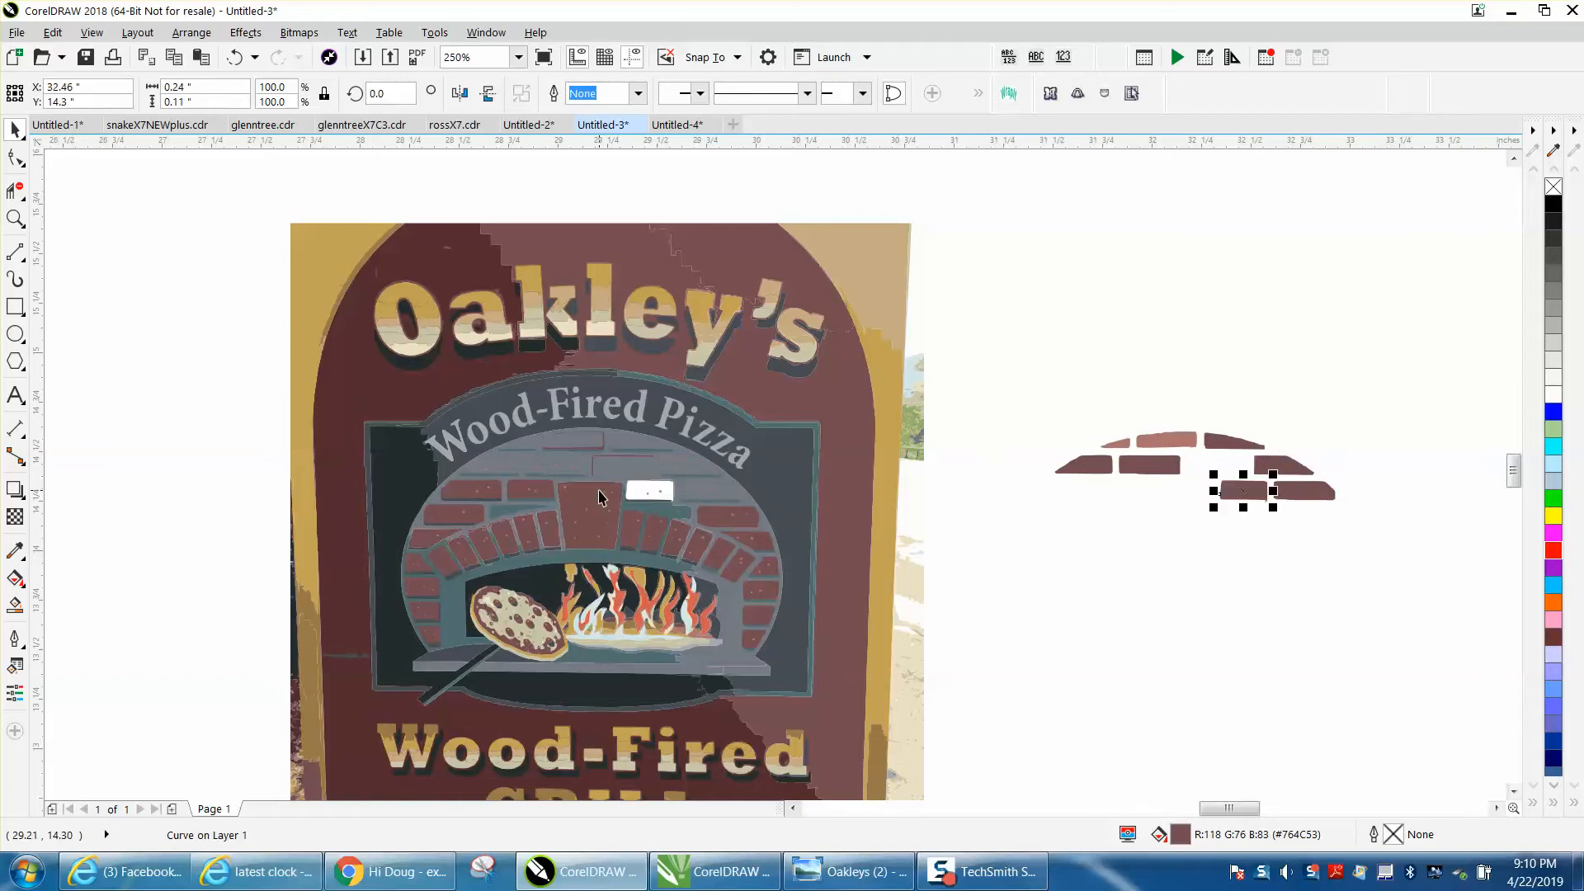
left_click(599, 495)
key("Right")
left_click(534, 493)
key("Right")
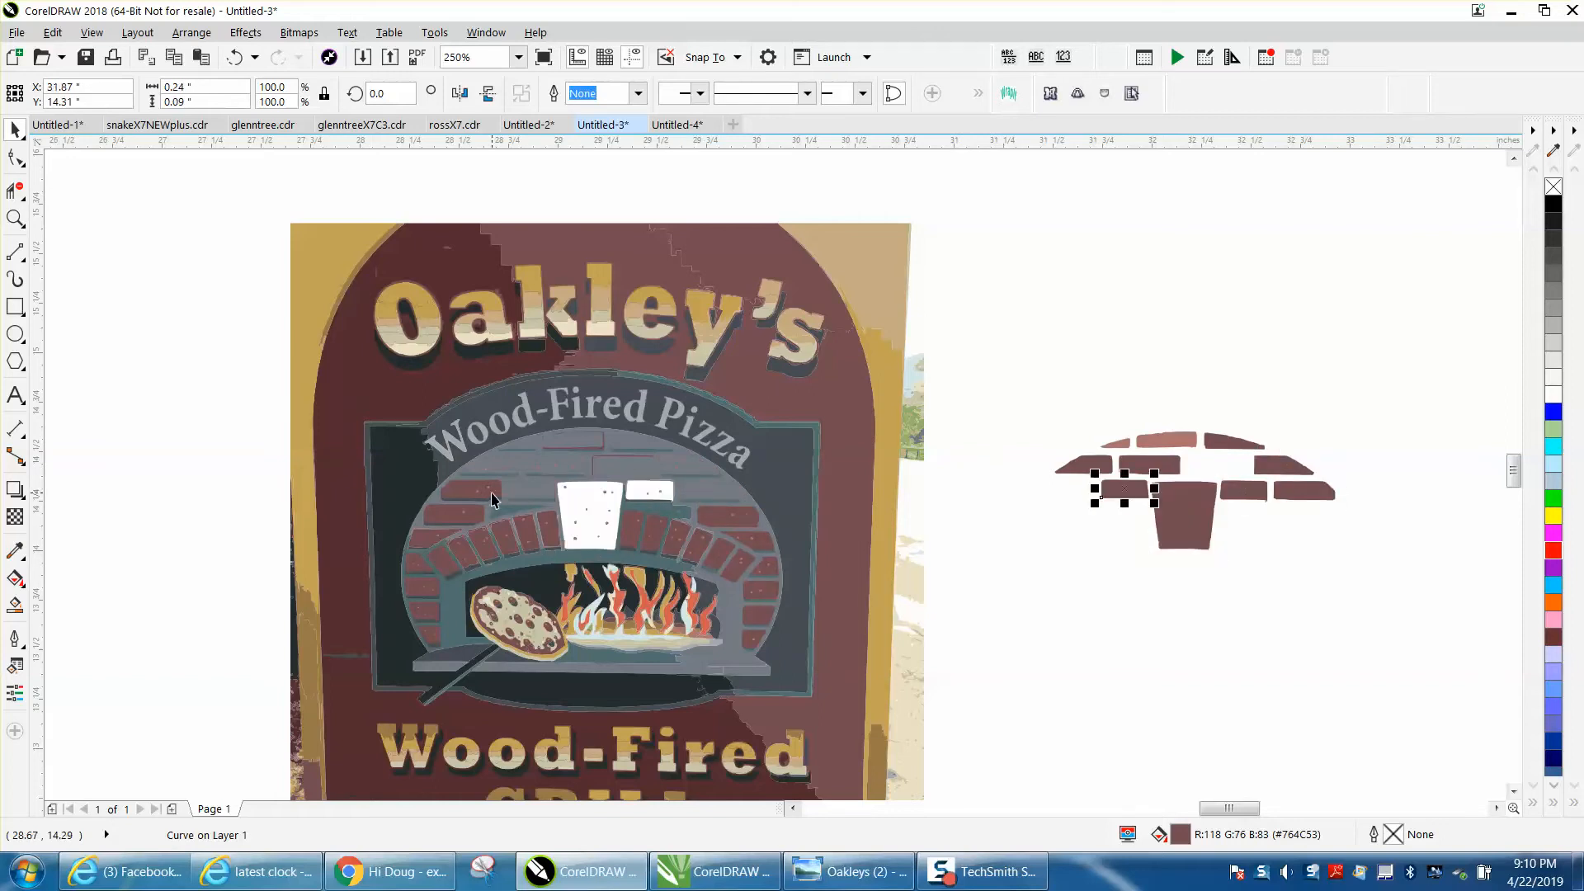
left_click(483, 496)
key("Right")
- Move the three upper bricks on the oven's left side, below the third row, 3 inches right
left_click(455, 520)
key("Right")
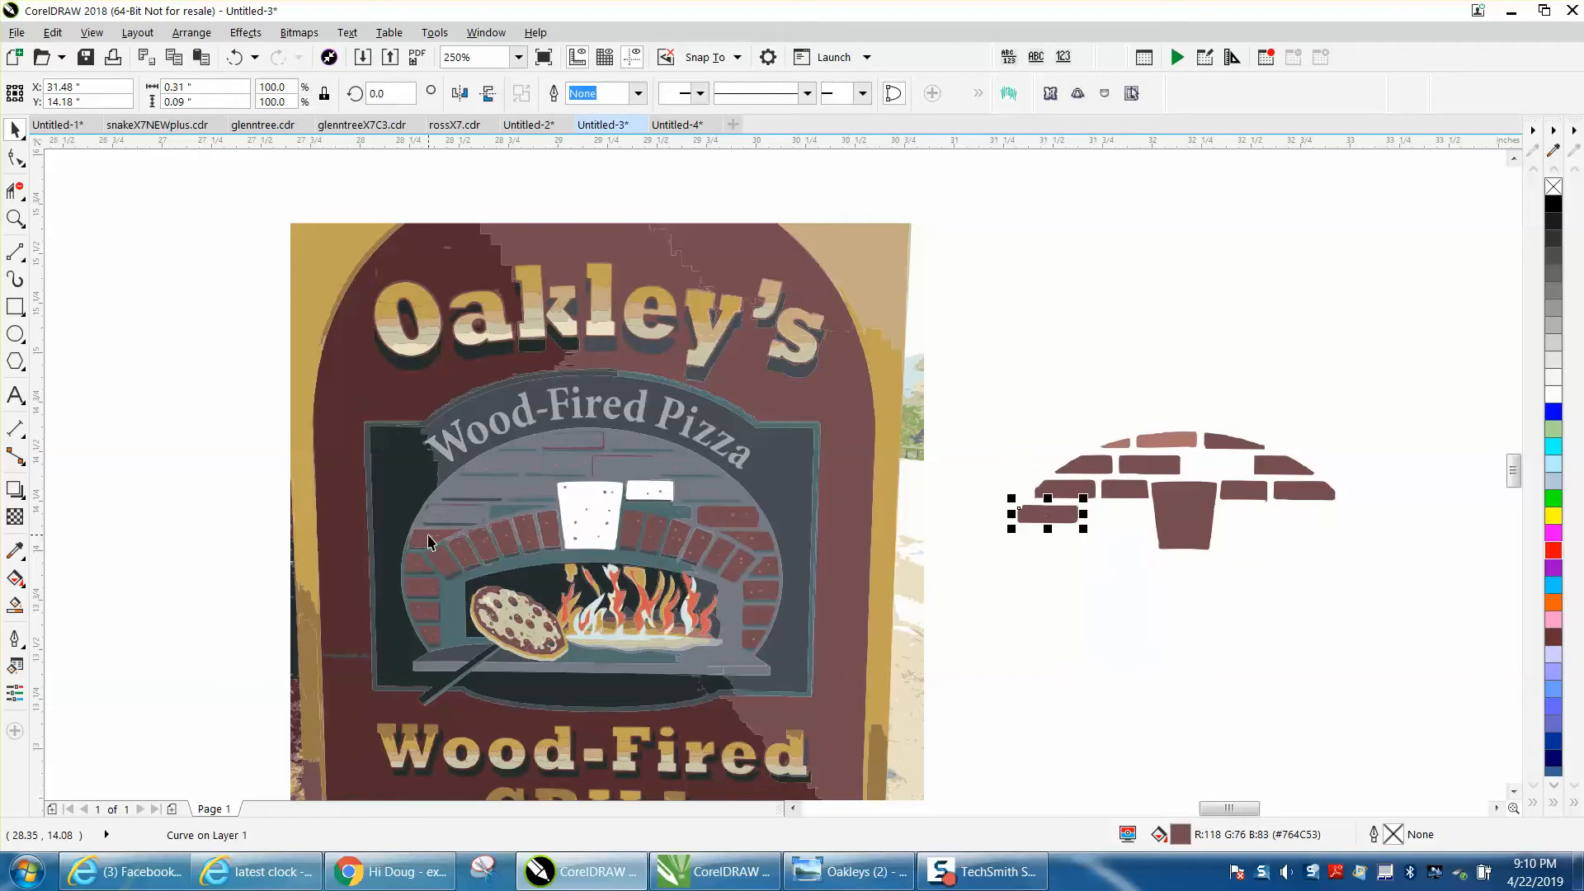
left_click(429, 544)
key("Right")
left_click(416, 588)
key("Right")
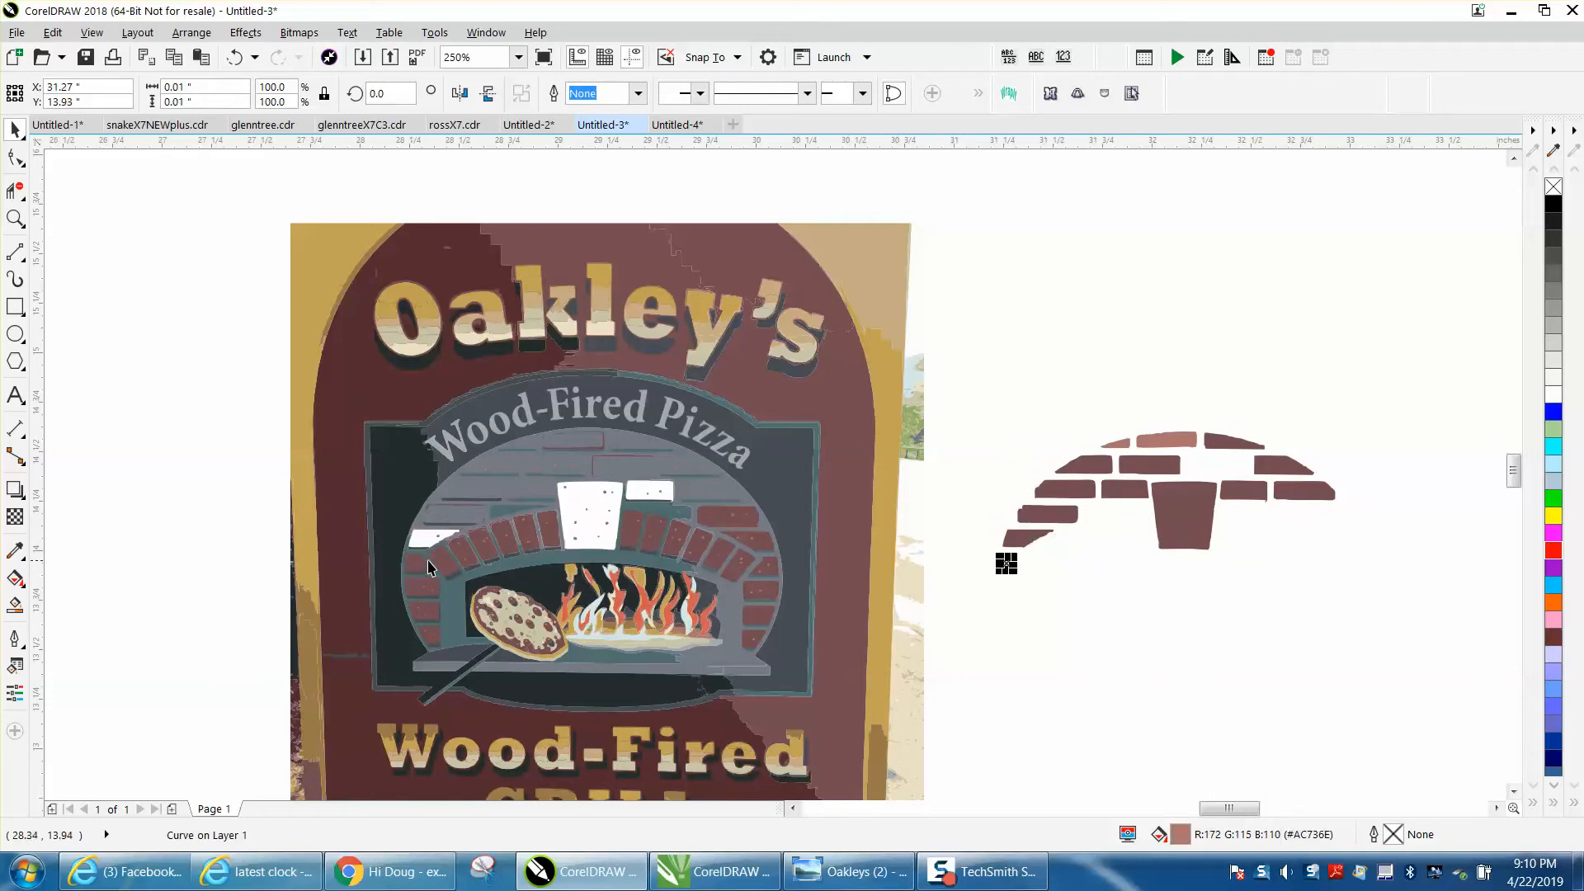
key("Escape")
left_click(412, 574)
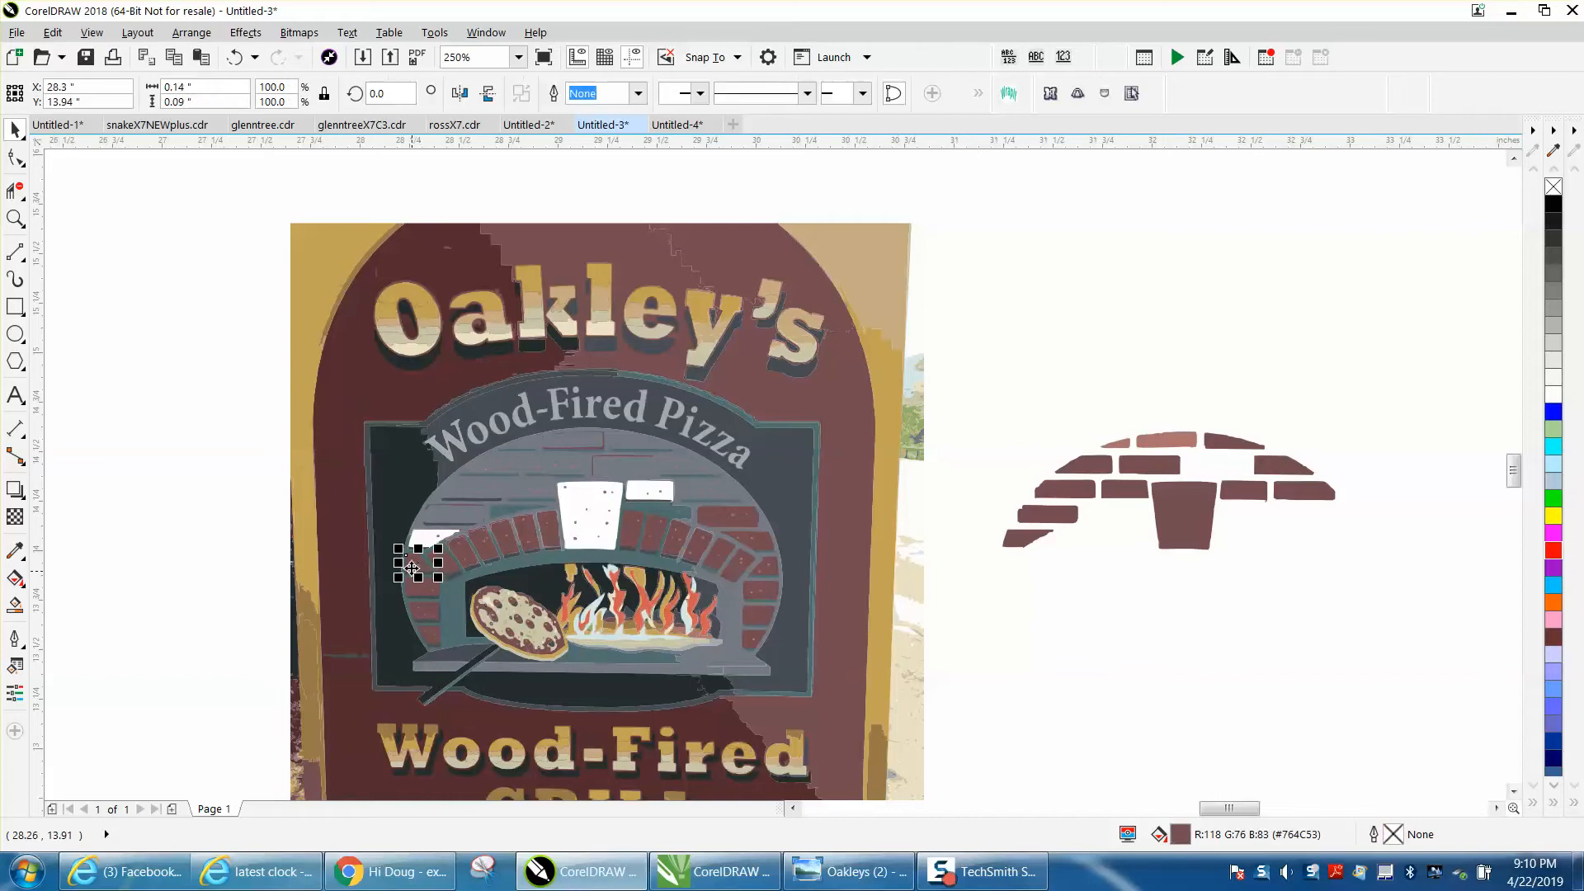
key("Right")
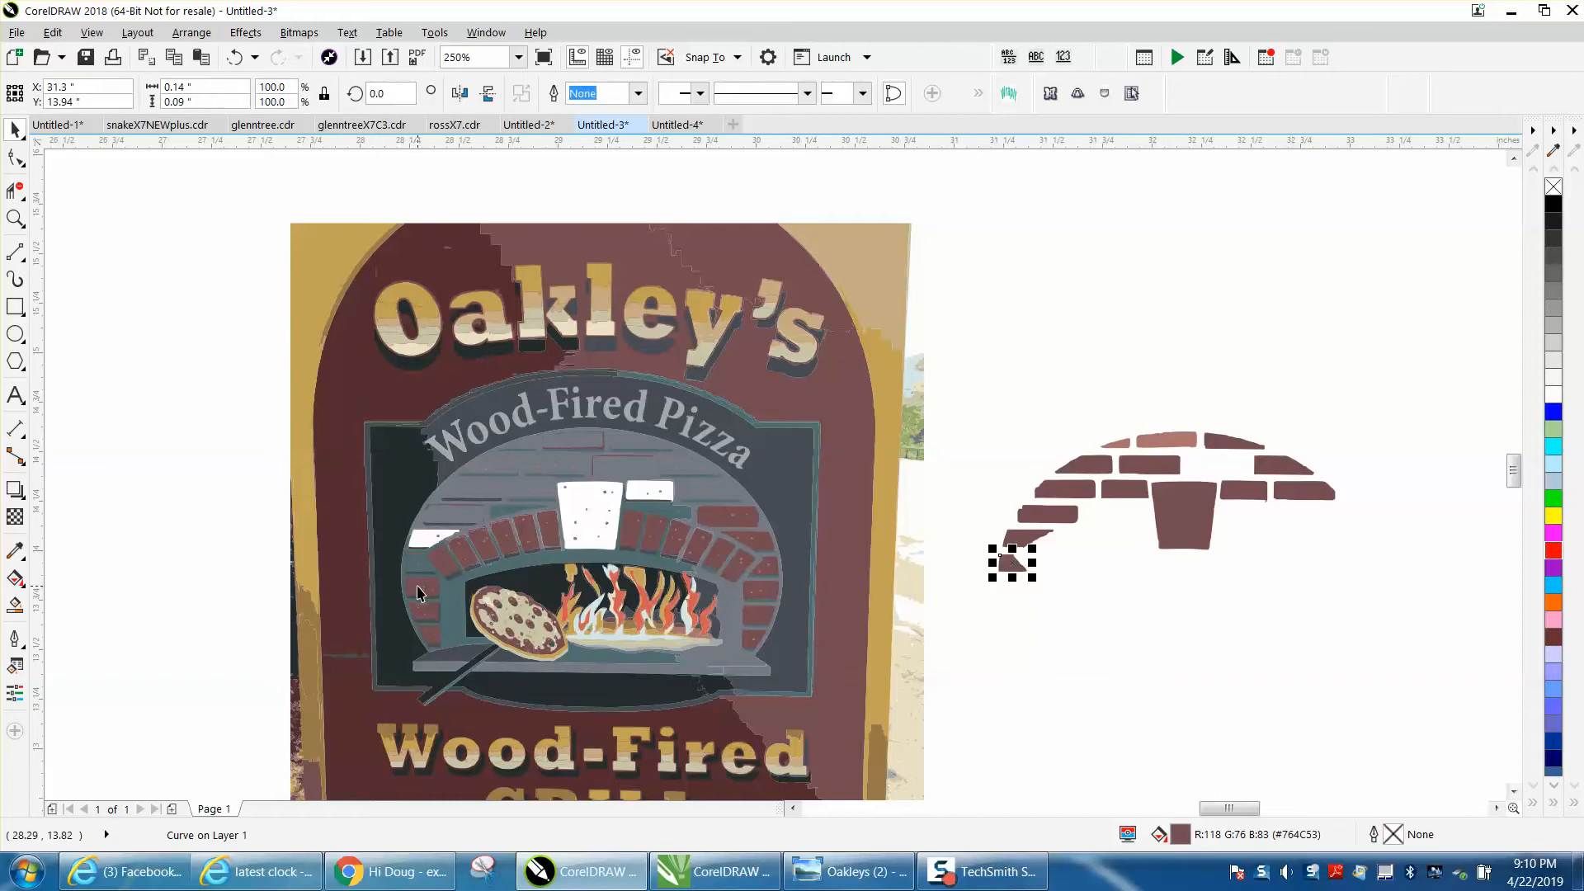
- Move the three lowest bricks on the oven's left side 3 inches right, beneath the bricks already extracted
left_click(412, 592)
key("Right")
left_click(426, 623)
key("Right")
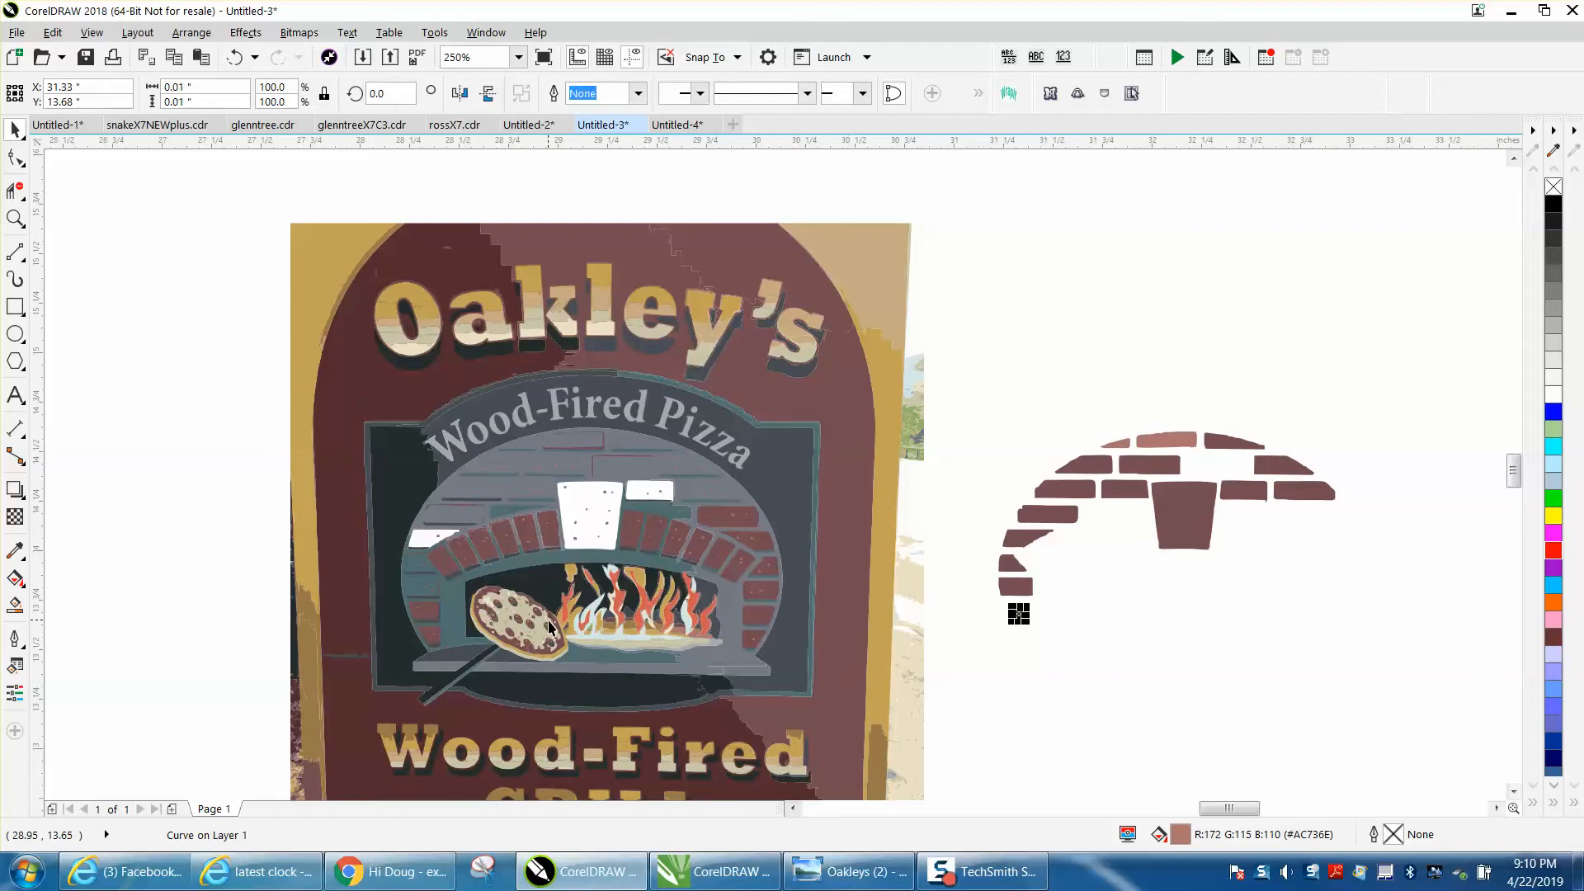
key("Escape")
left_click(432, 621)
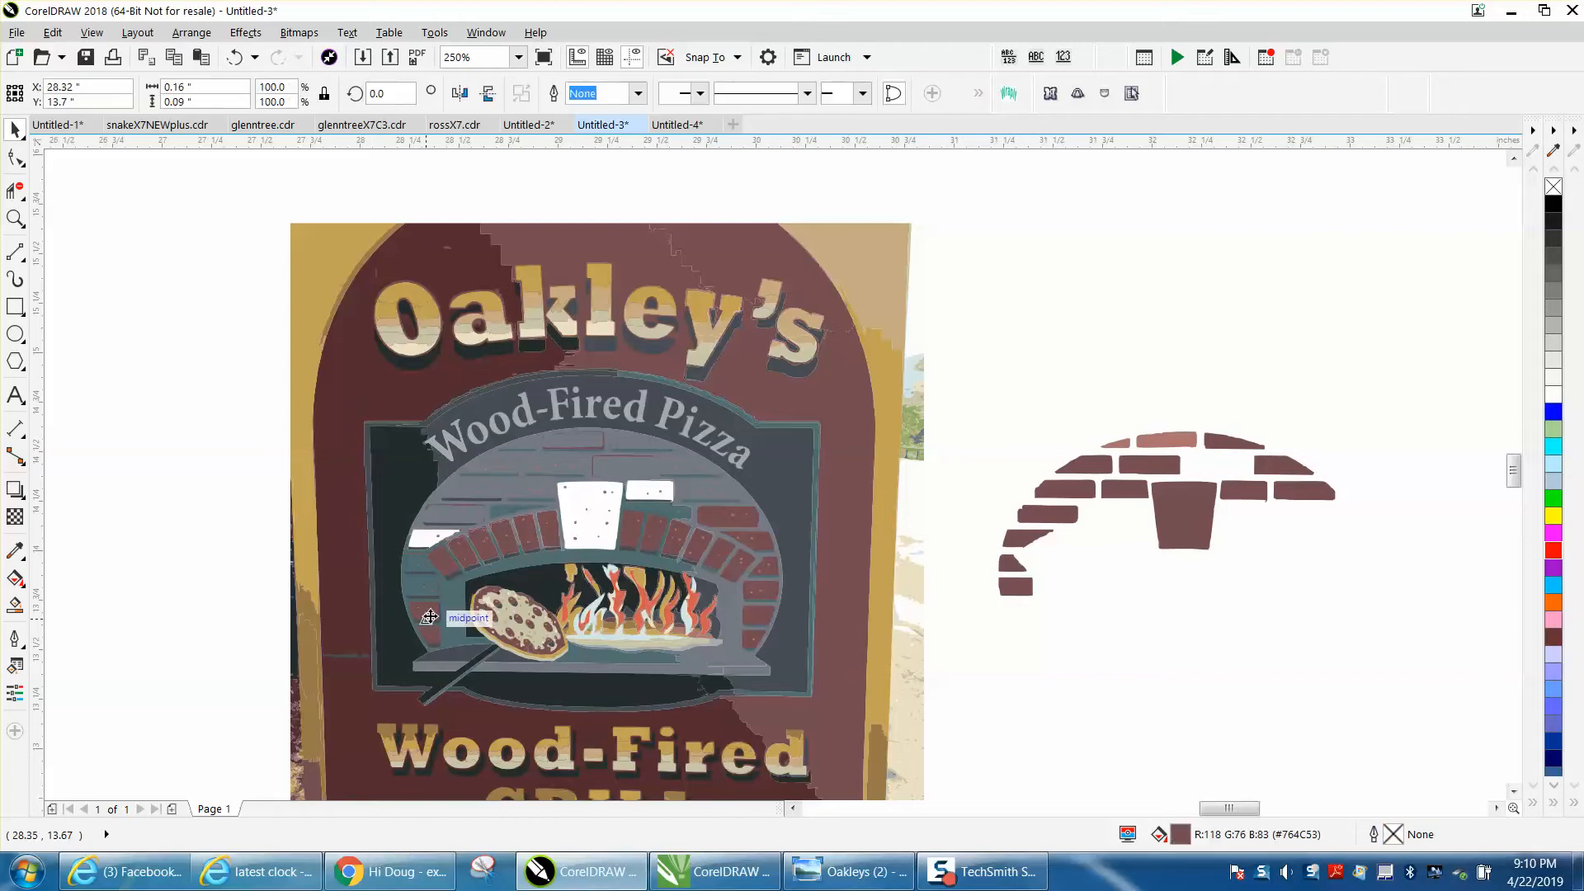
key("Right")
left_click(435, 637)
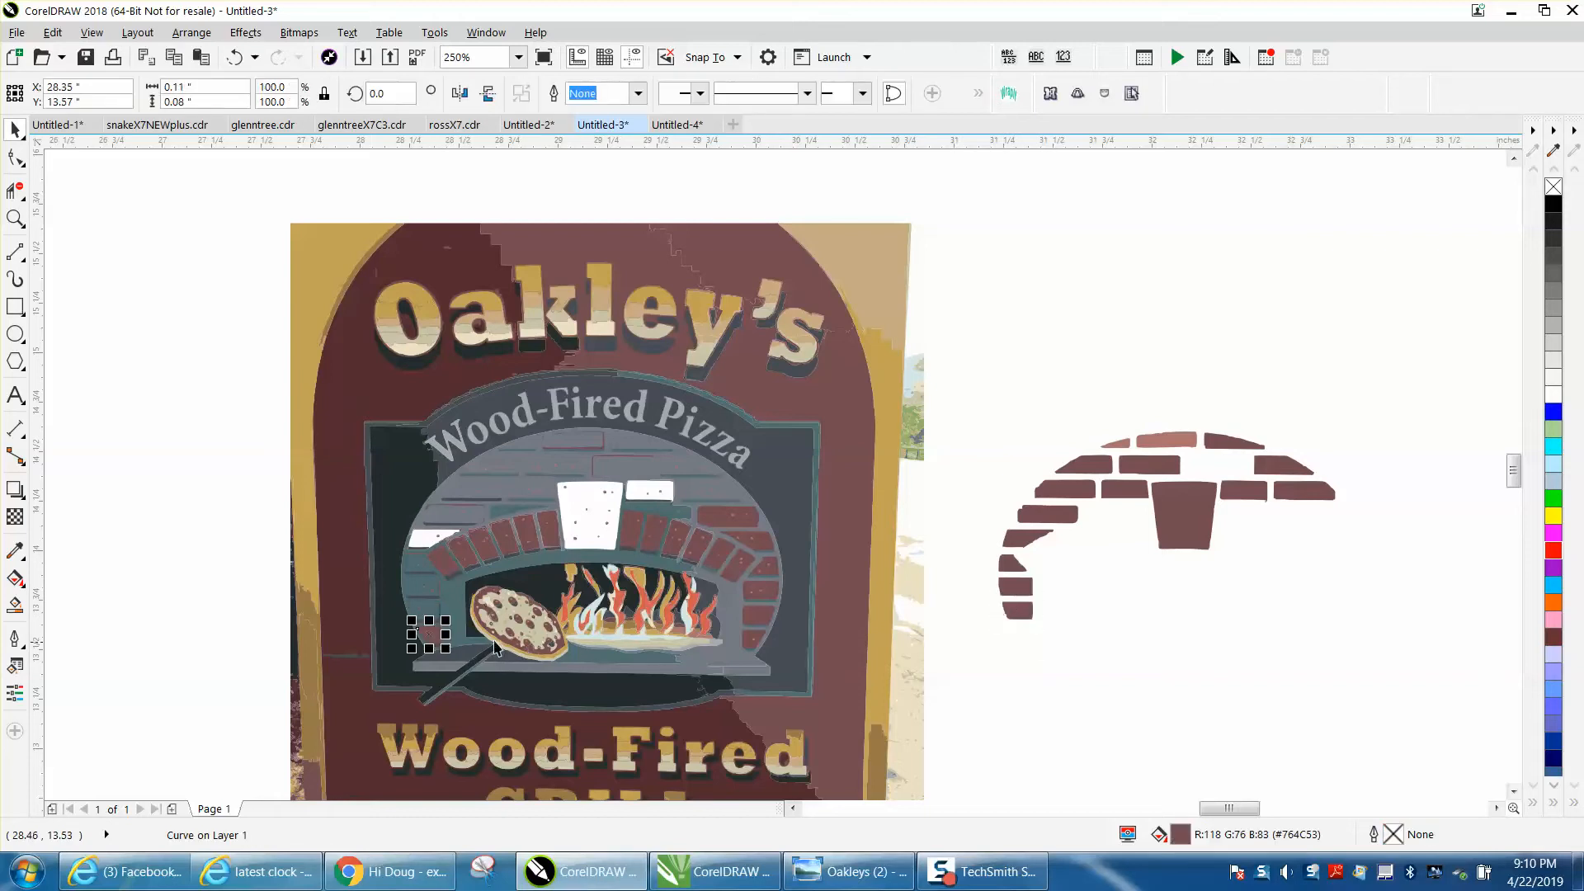
key("Right")
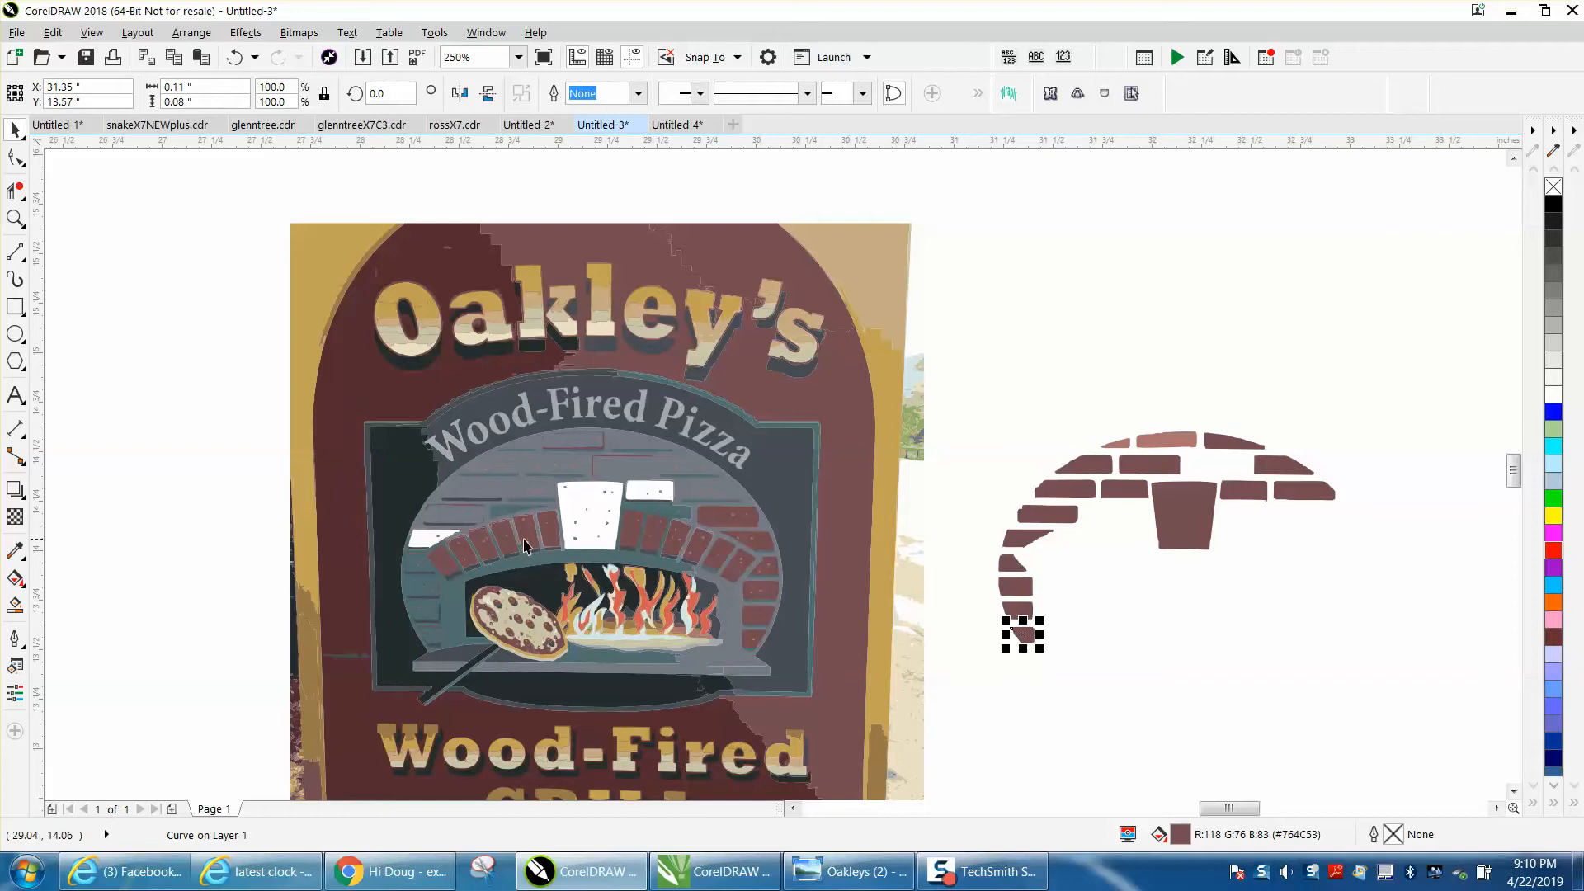
- Move all the slanted arch bricks left of the keystone 3 inches right, out of the sign
left_click(446, 566)
key("Right")
left_click(467, 559)
key("Right")
left_click(495, 544)
key("Right")
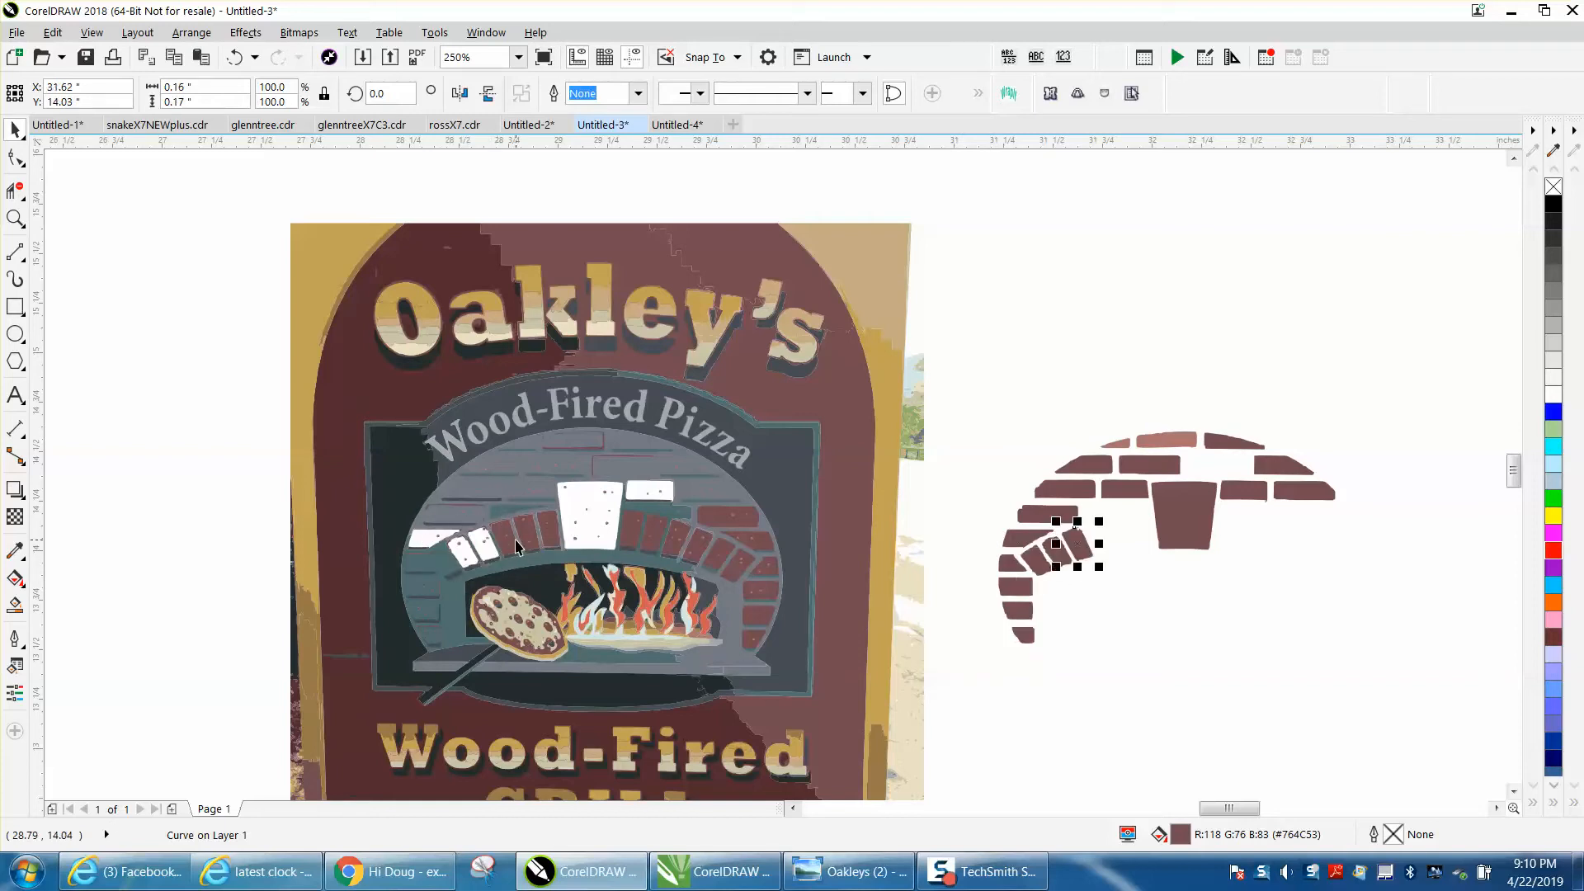
left_click(507, 545)
key("Right")
left_click(528, 535)
key("Right")
left_click(556, 531)
key("Right")
- Move all the slanted arch bricks right of the keystone 3 inches right, out of the sign
left_click(625, 537)
key("Right")
left_click(658, 540)
key("Right")
left_click(678, 543)
key("Right")
left_click(701, 555)
key("Right")
left_click(723, 566)
key("Right")
left_click(737, 568)
key("Right")
- Move the six remaining outer bricks on the oven's right side 3 inches right, down to the lowest one
left_click(756, 540)
key("Right")
left_click(727, 517)
key("Right")
left_click(771, 570)
key("Right")
left_click(770, 593)
key("Right")
left_click(765, 619)
key("Right")
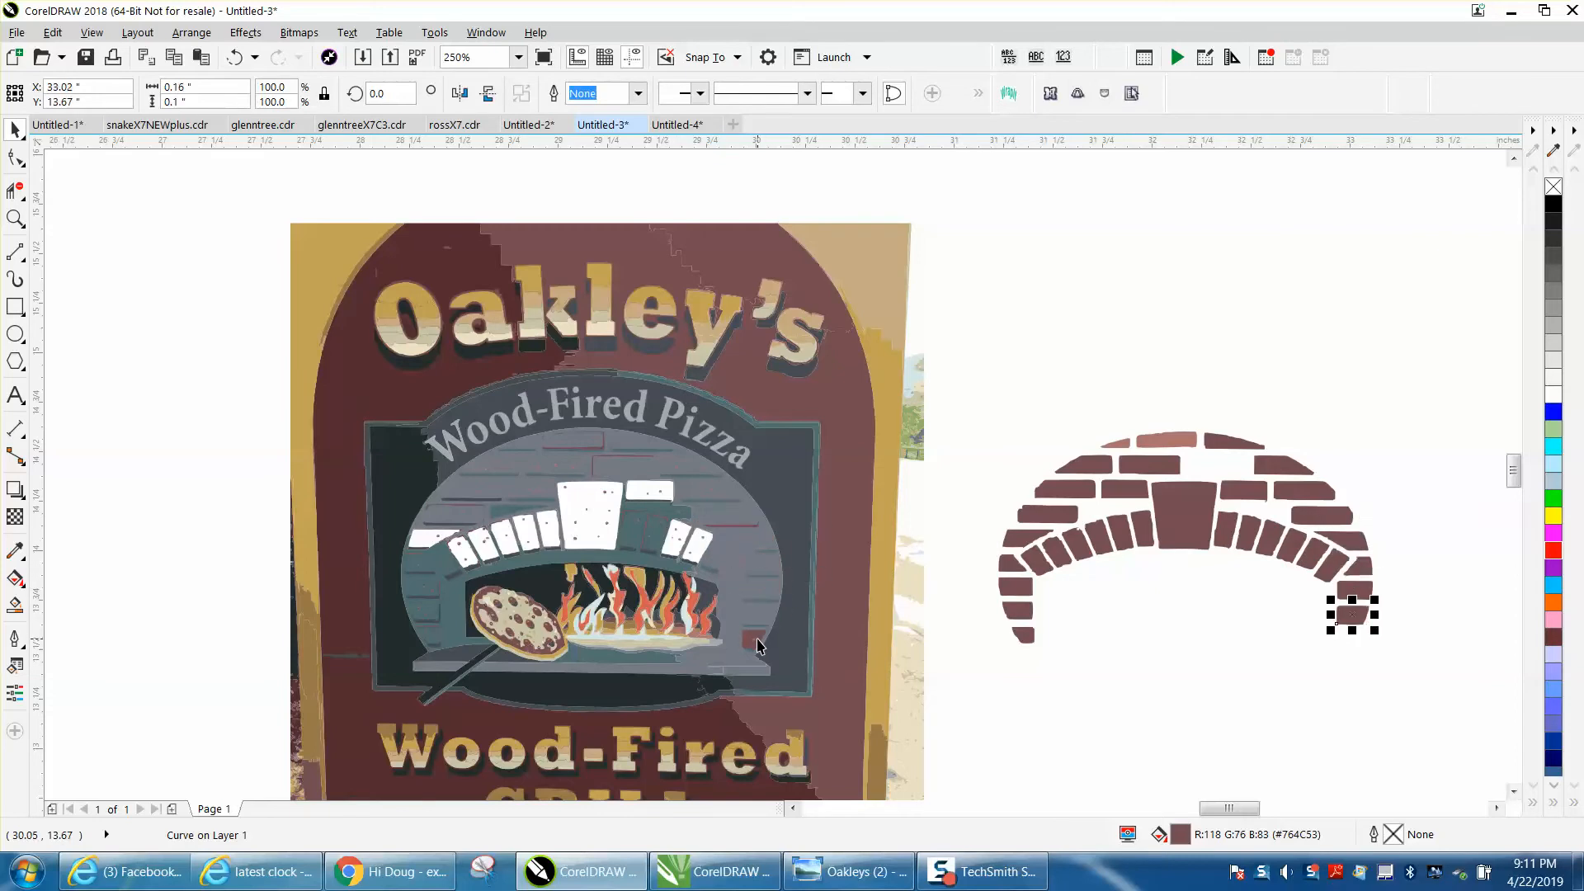
left_click(754, 641)
key("Right")
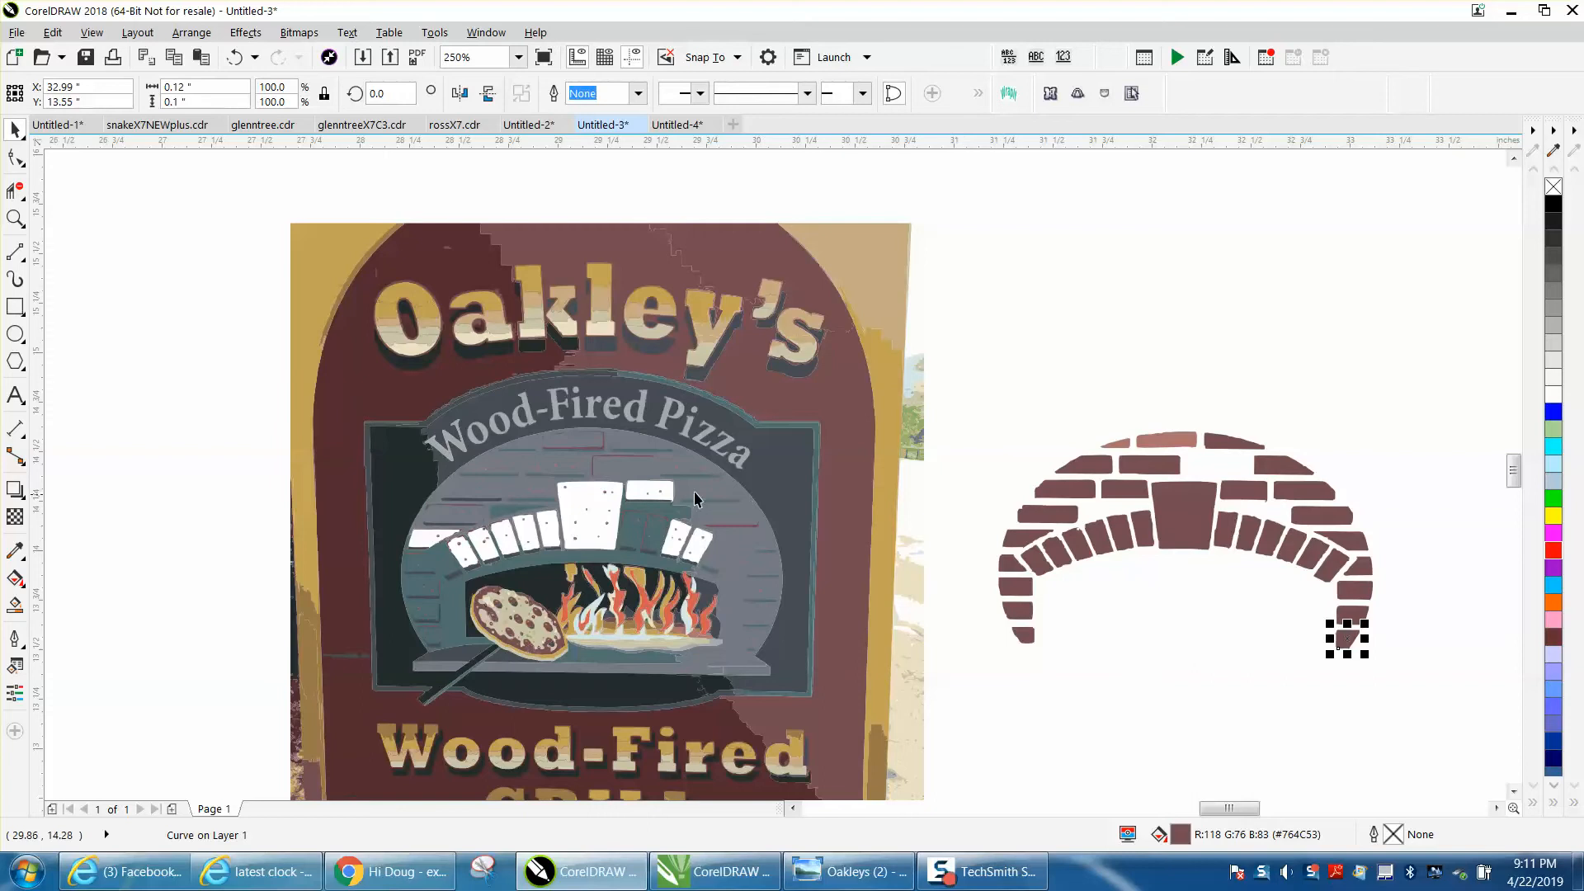
- Move the stray brick lying far right of the extracted arch into the gap in the arch's second row
left_click(620, 474)
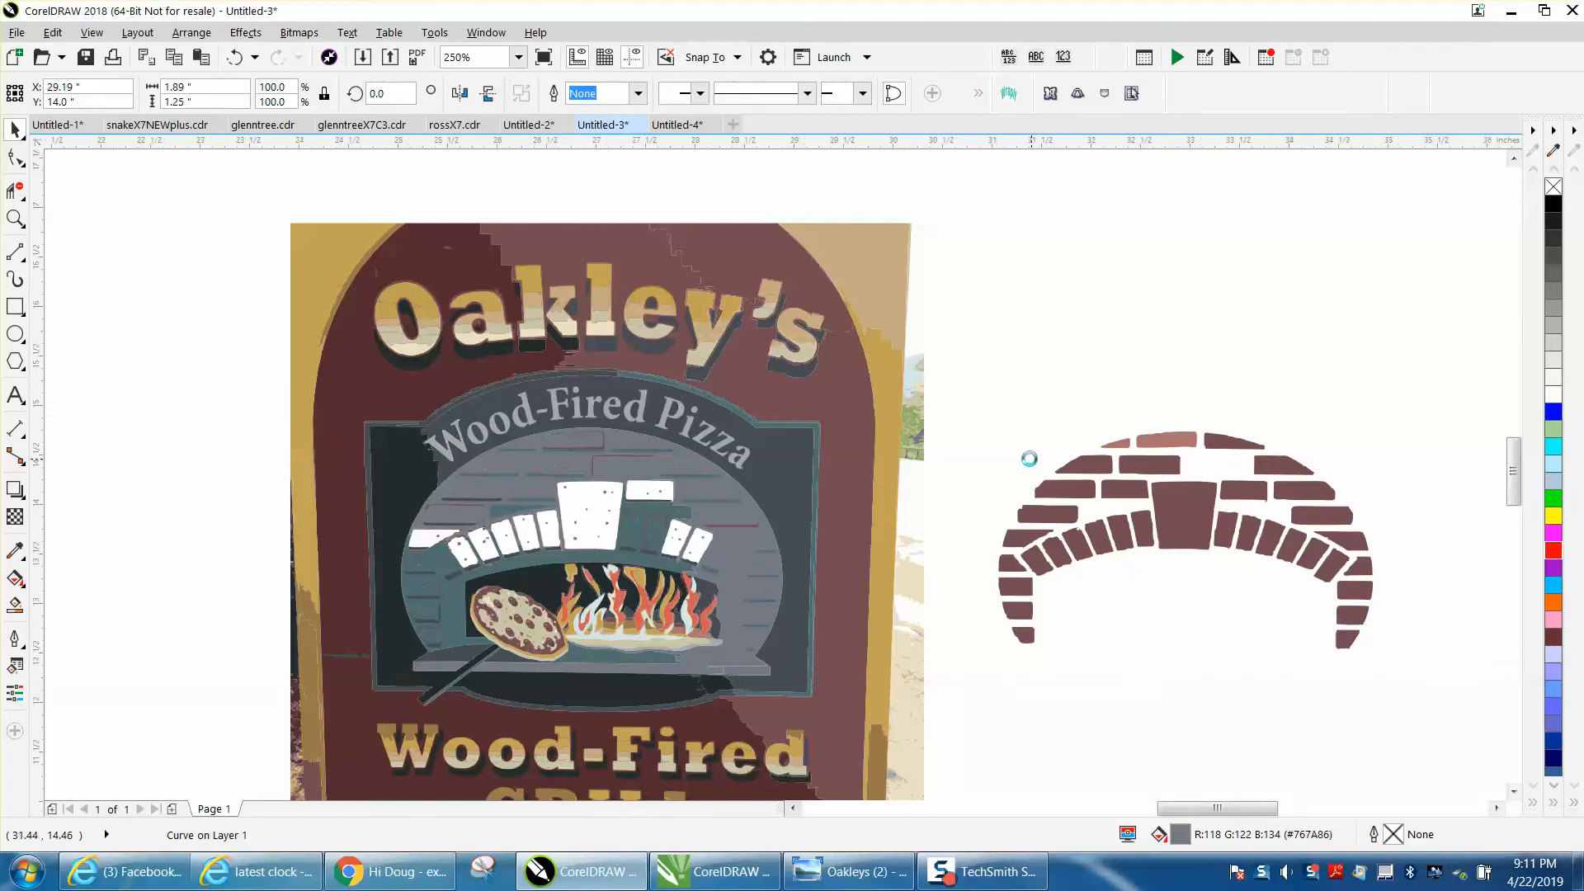
scroll(1028, 456, "down", 2)
left_click(1420, 463)
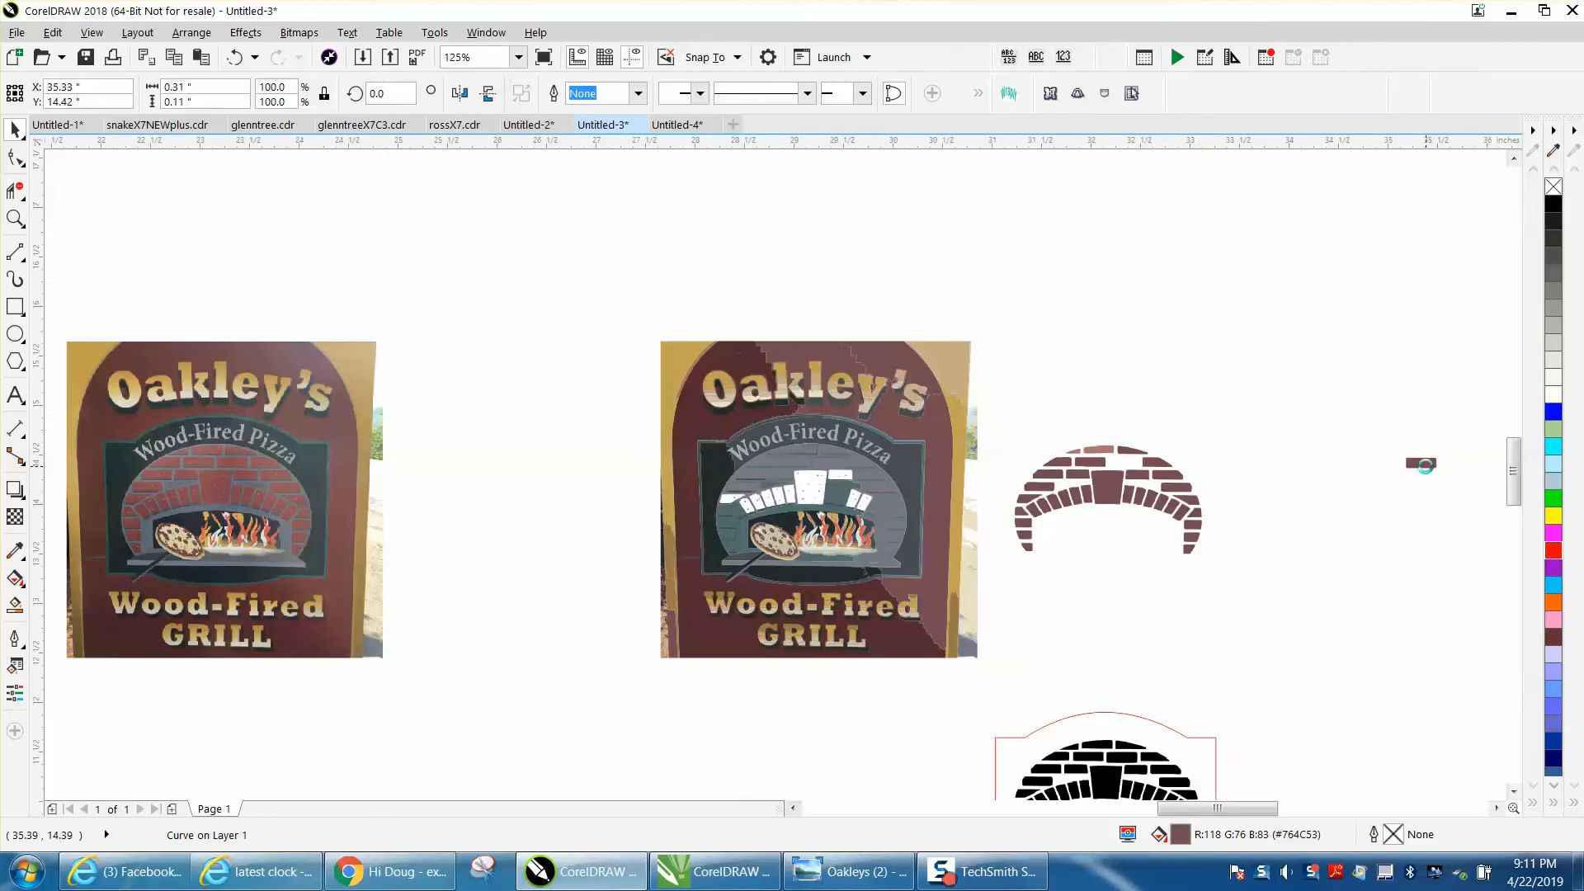
left_click_drag(1420, 463, 1124, 463)
- Remove the fill from all the extracted oven bricks and fill them with black
left_click(14, 217)
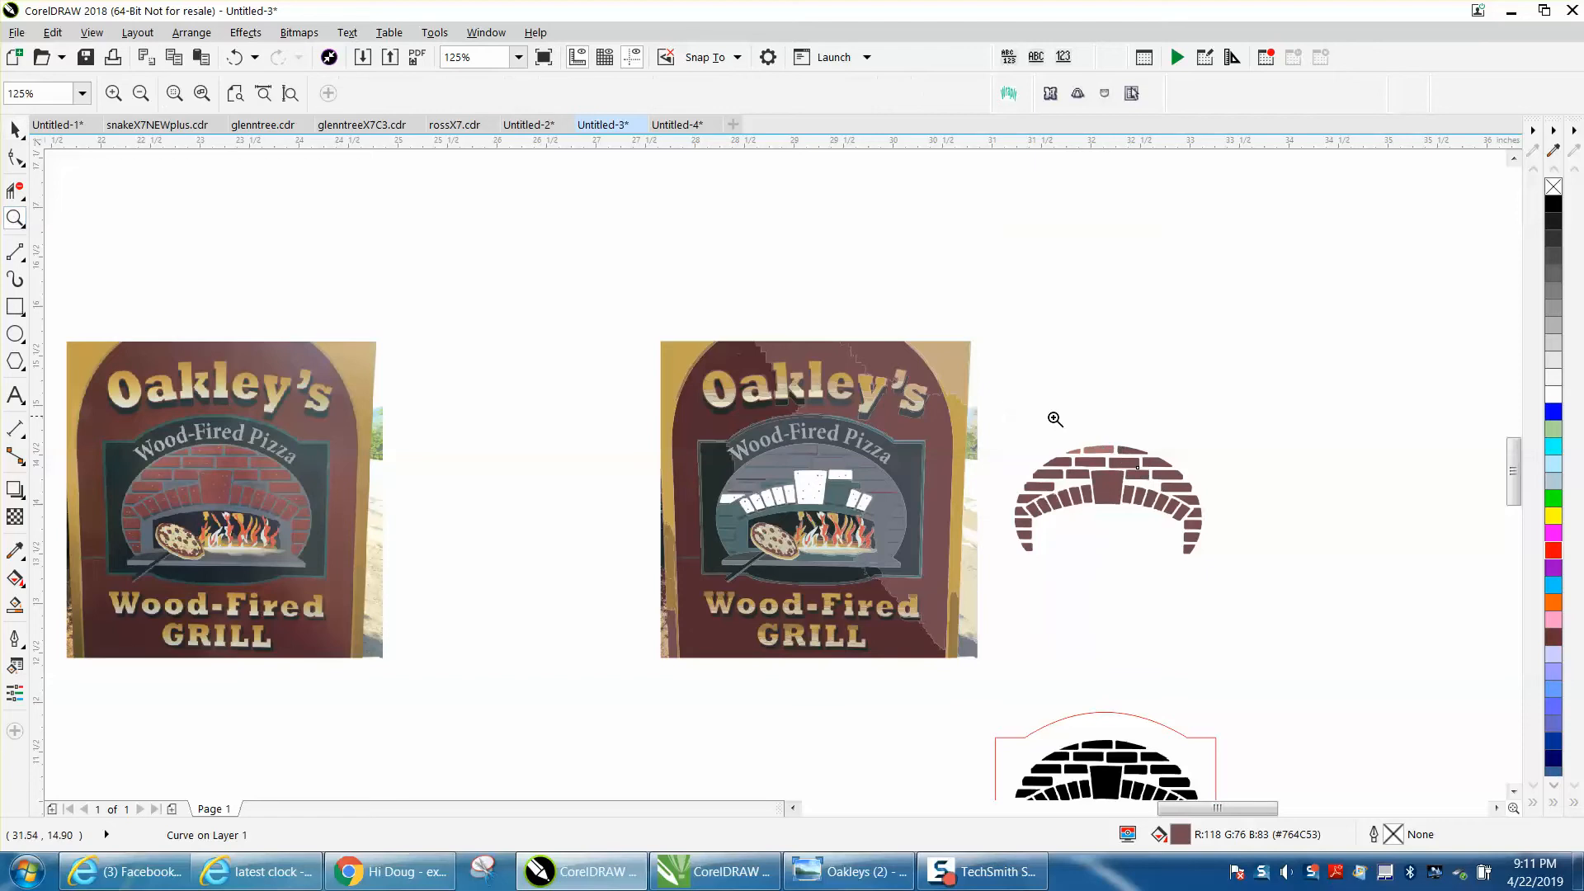
left_click_drag(1253, 570, 1272, 575)
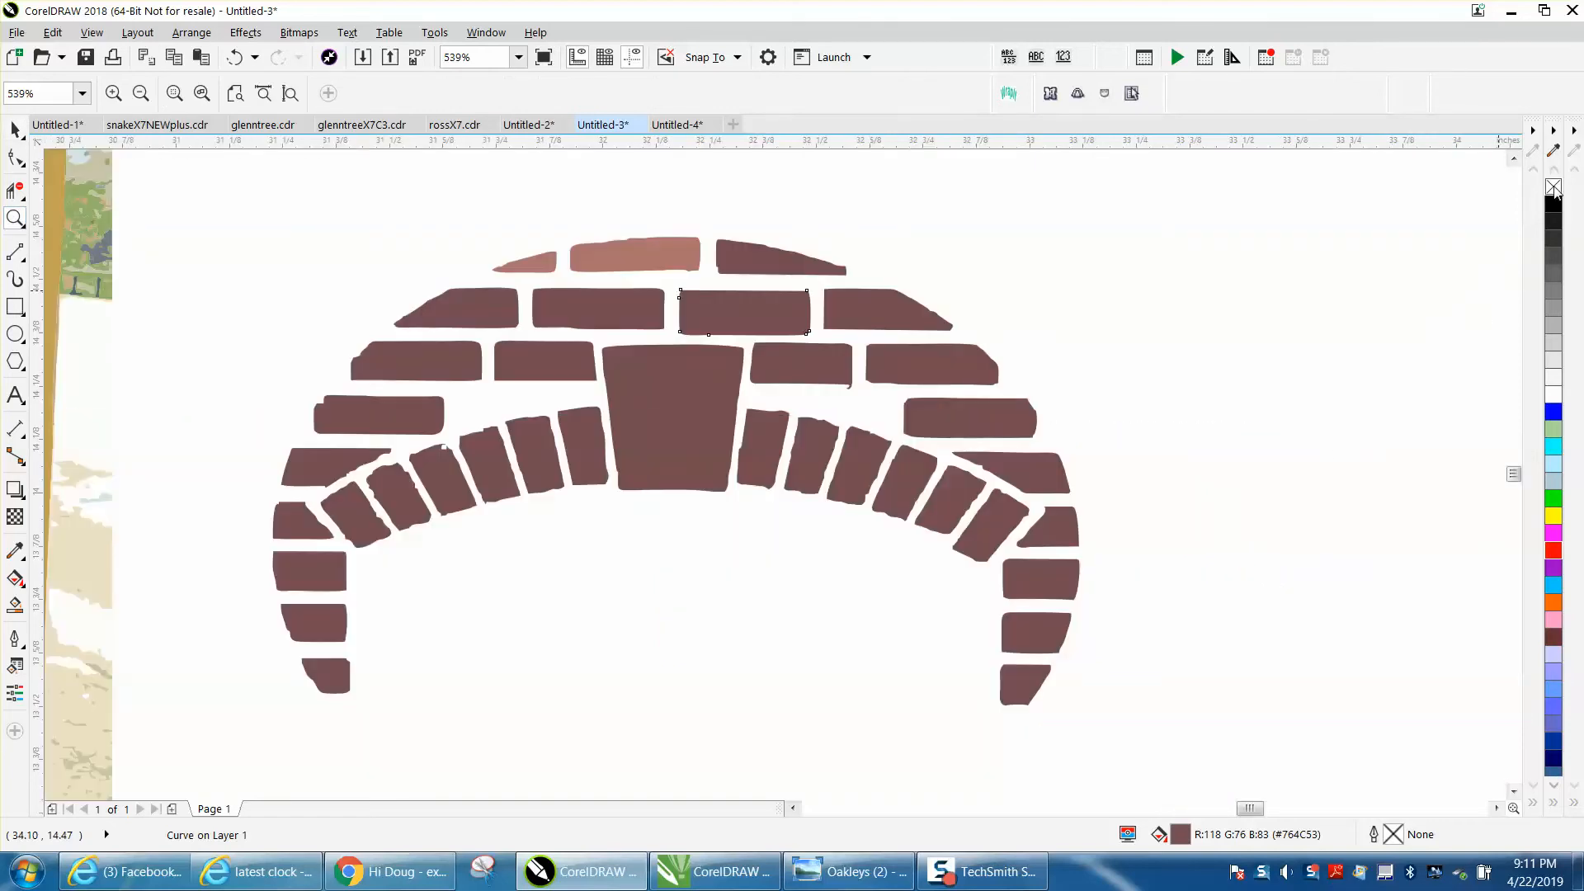
left_click(15, 130)
left_click_drag(205, 207, 1195, 736)
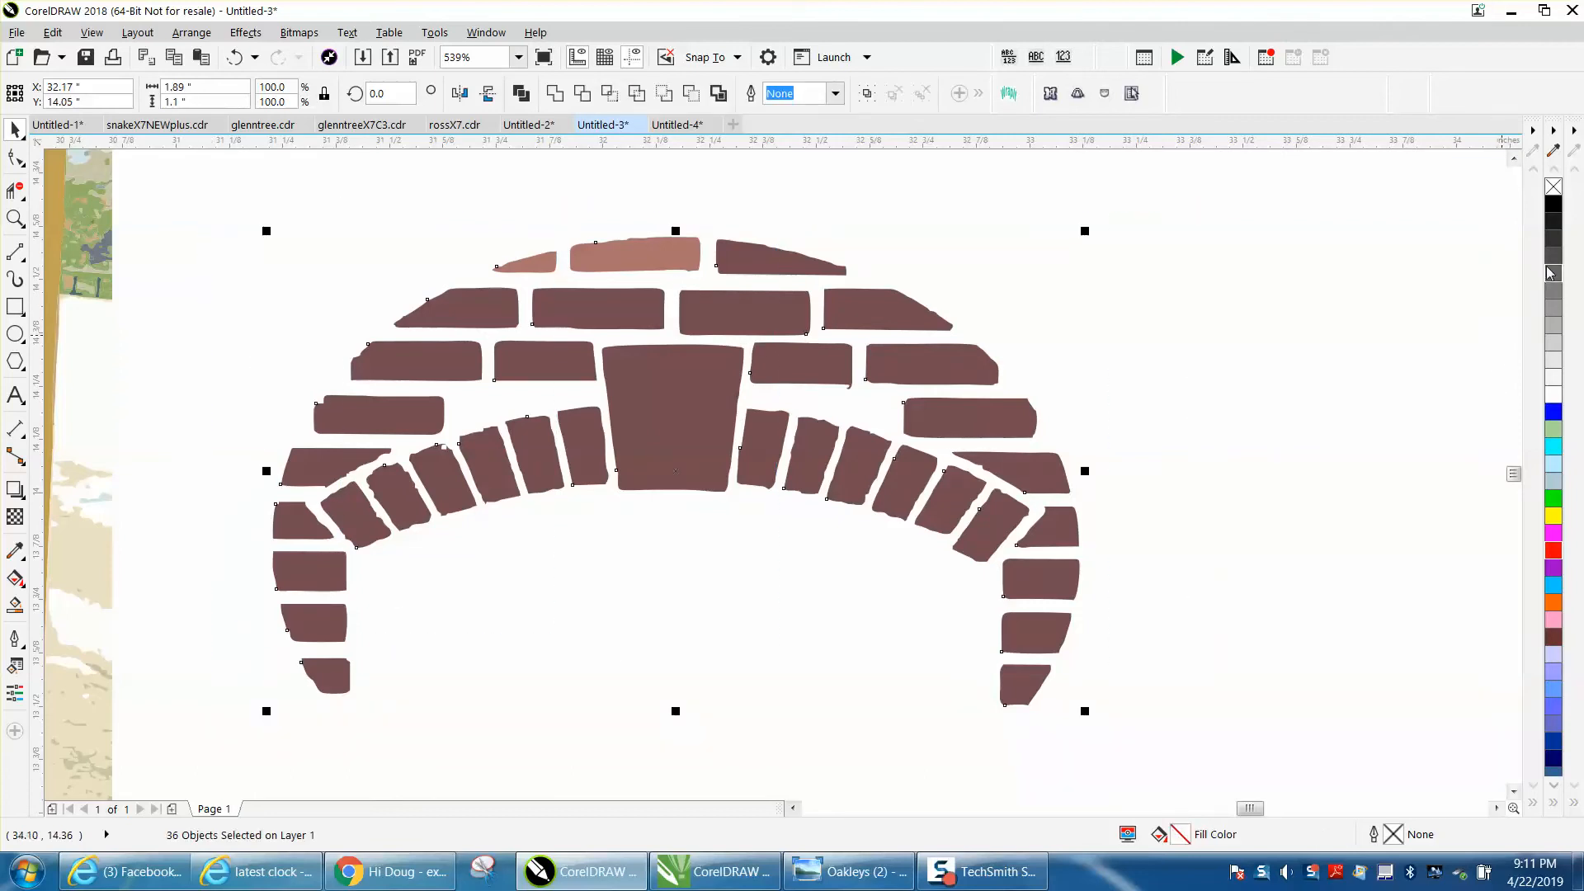
left_click(1554, 186)
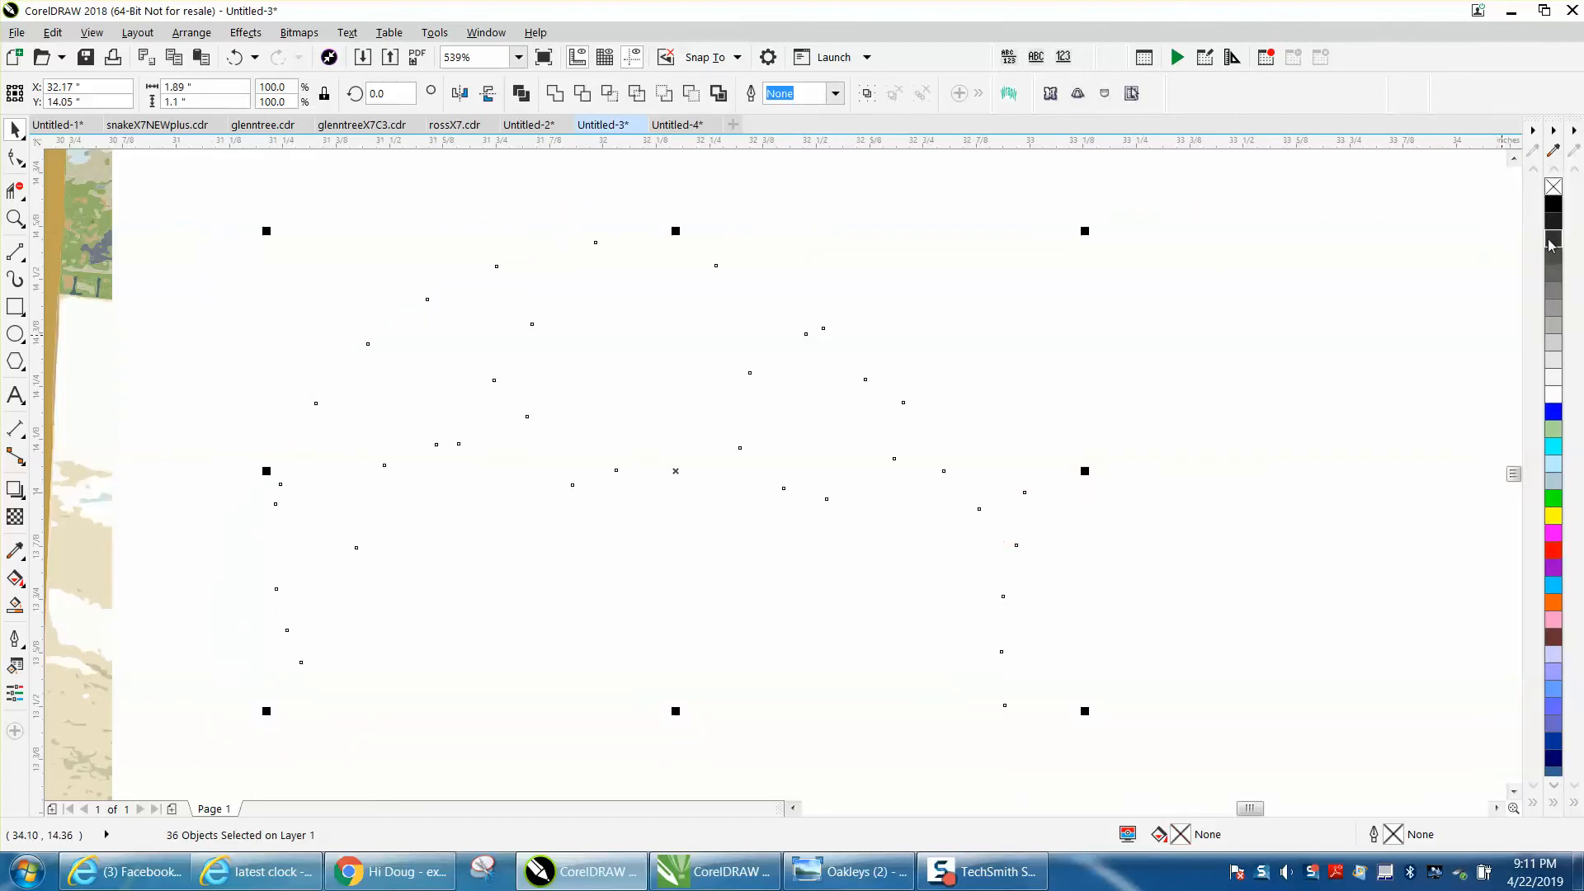
left_click(1552, 208)
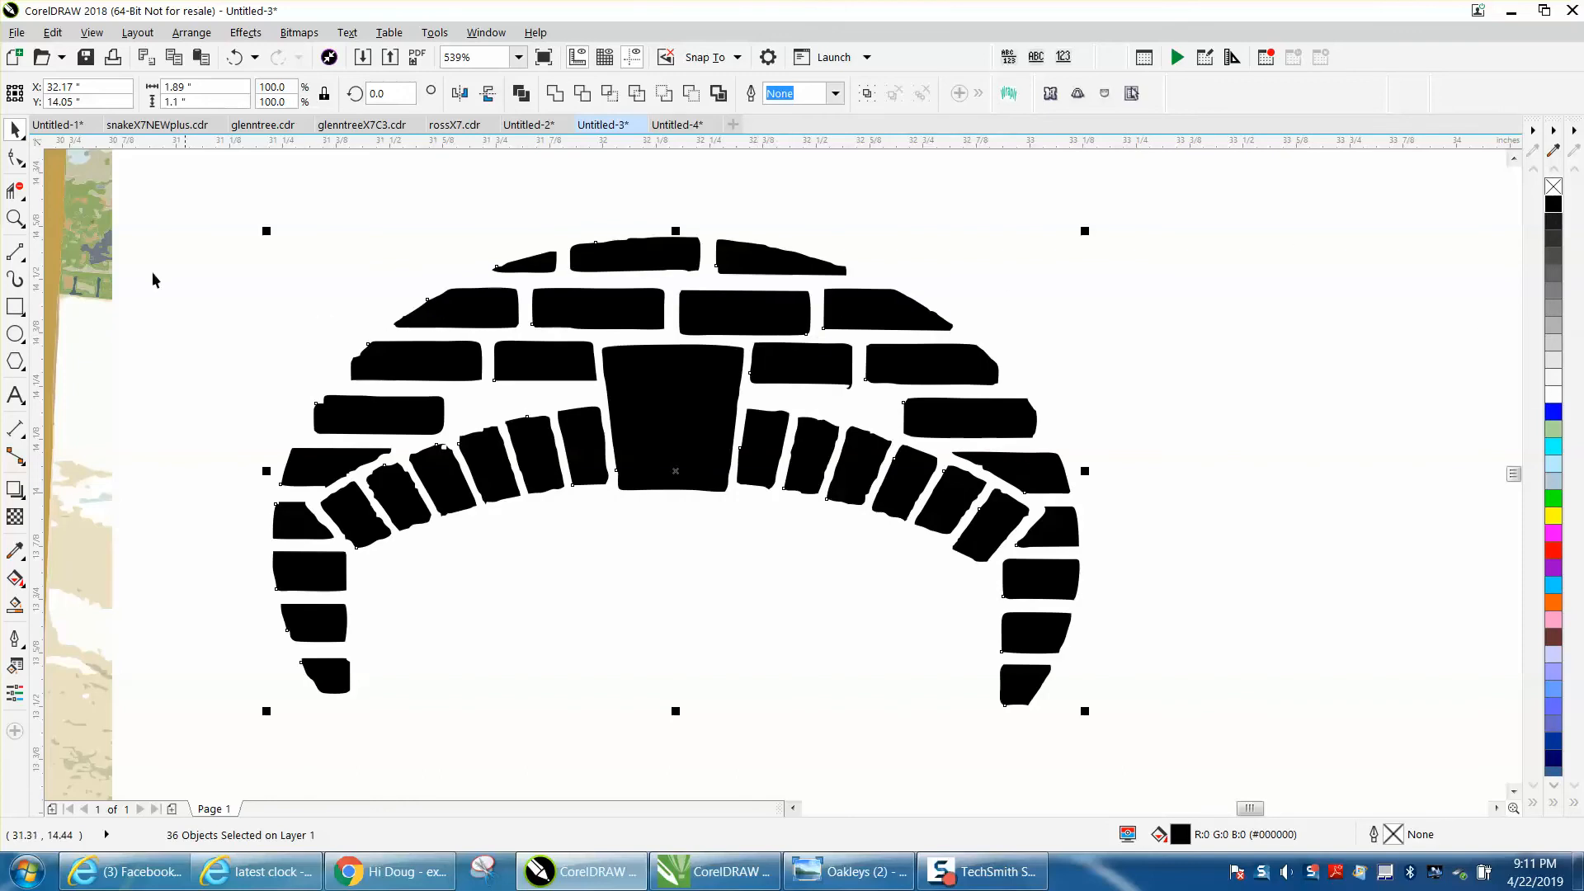
- Smooth the upper edge of the top row's middle brick by deleting its surplus nodes with the Shape tool
left_click(15, 219)
left_click_drag(523, 206, 1002, 330)
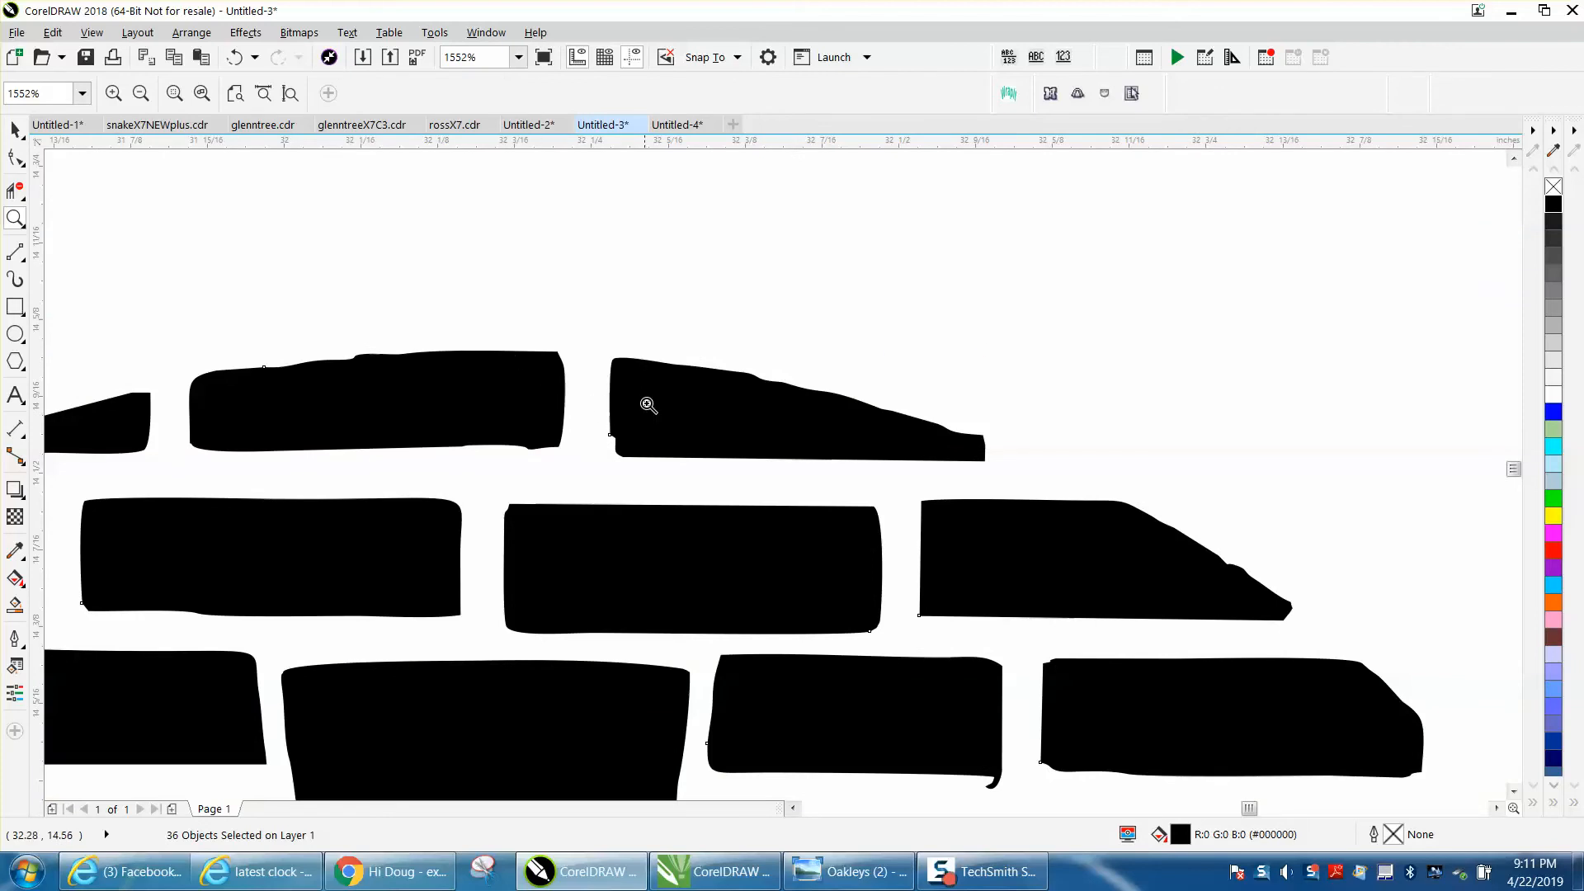
right_click(711, 428)
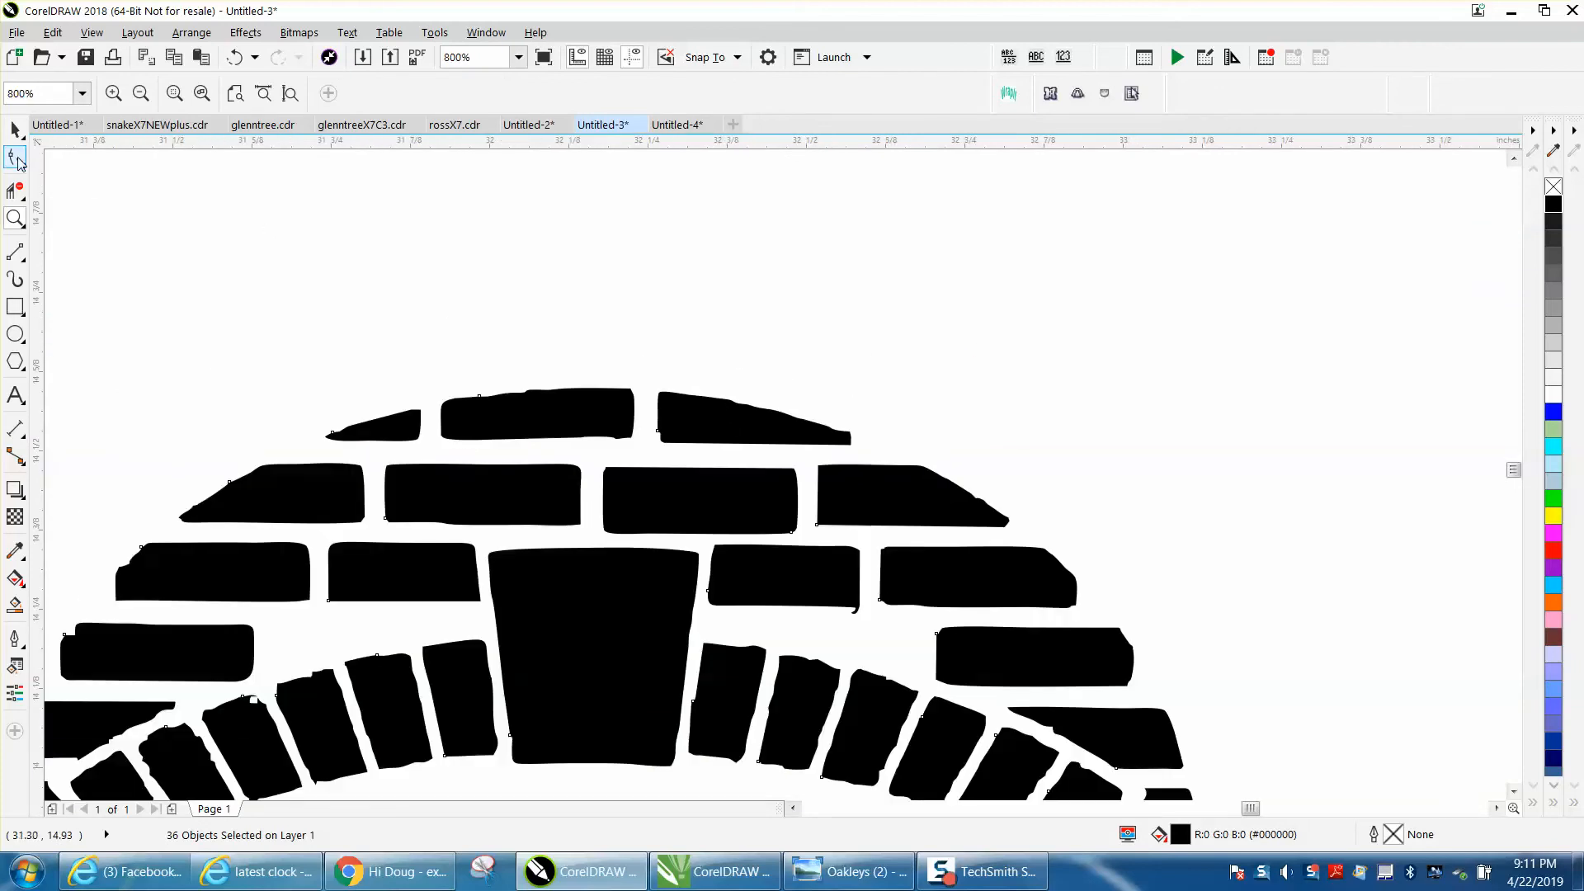
left_click(15, 158)
left_click(14, 219)
left_click_drag(275, 328, 1064, 582)
left_click(18, 158)
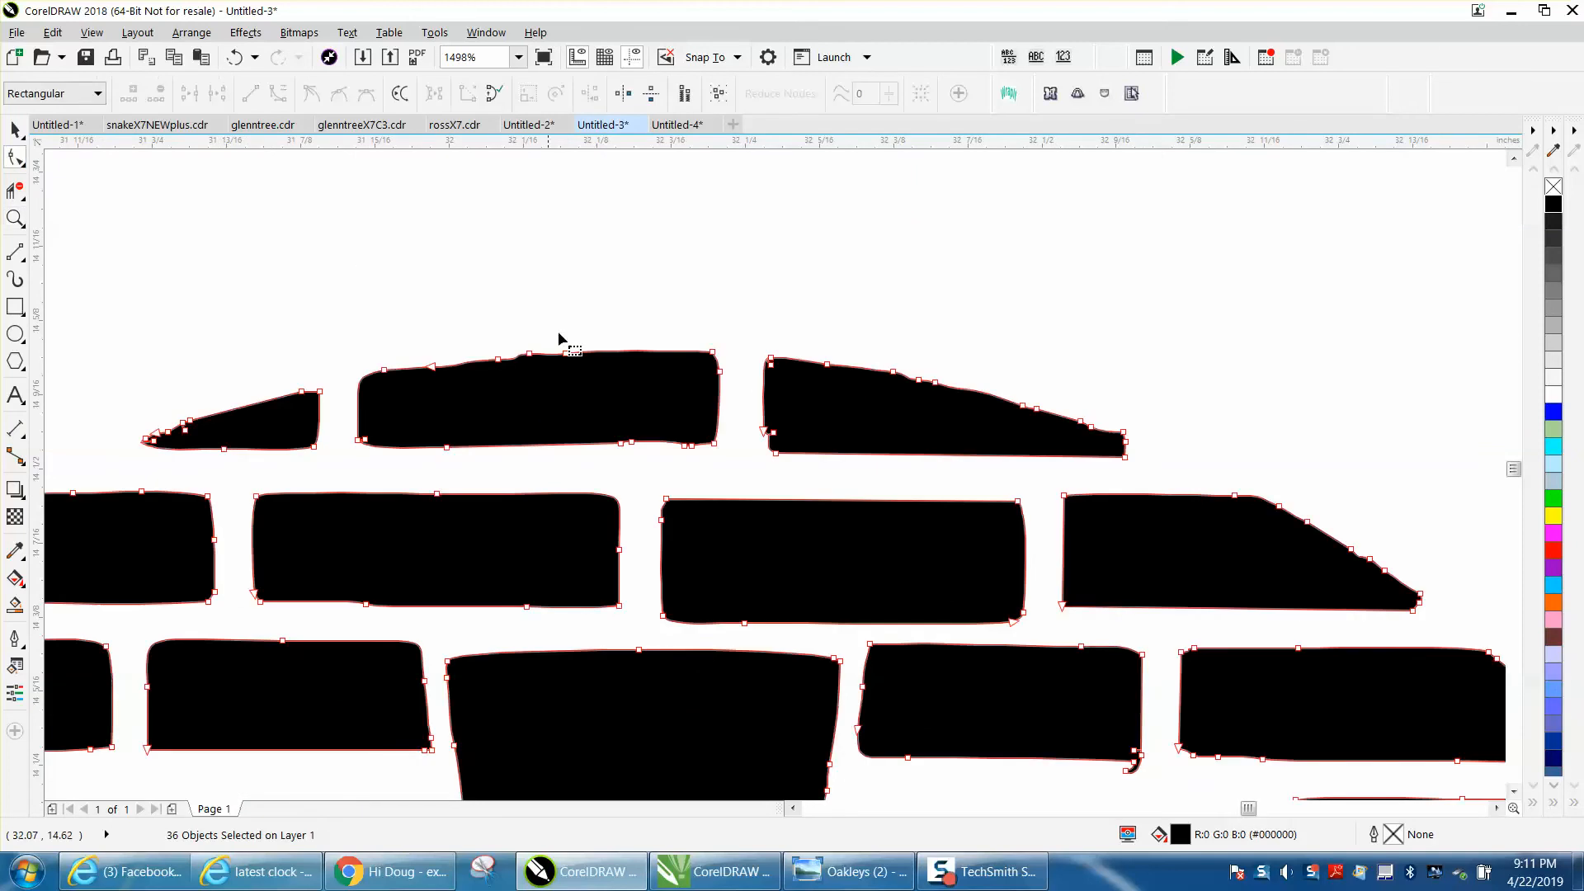
left_click_drag(424, 343, 600, 386)
key("Delete")
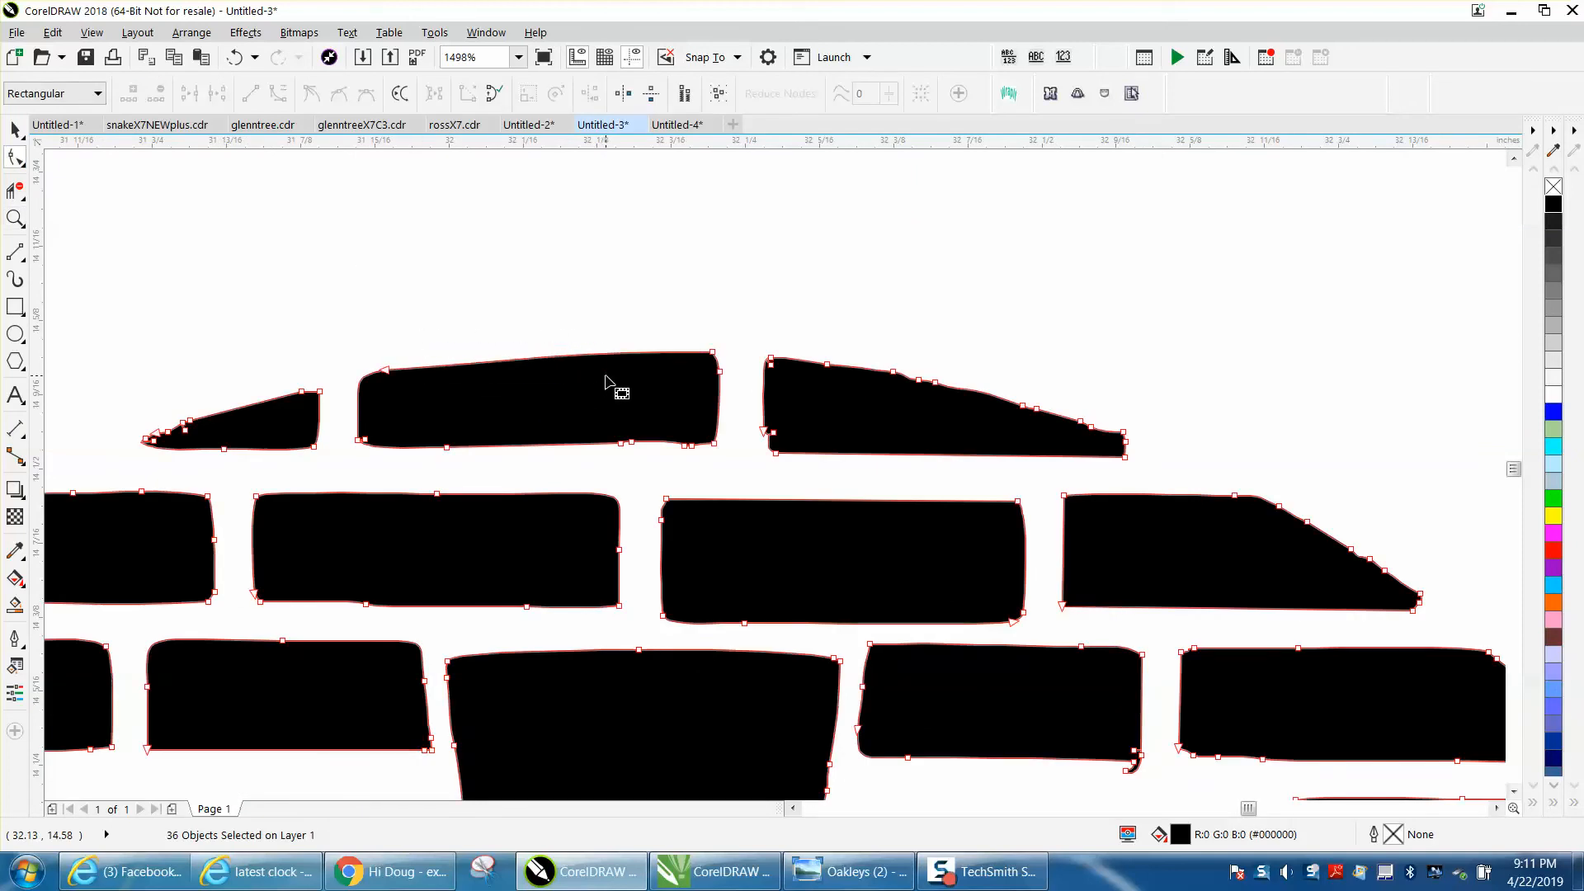
- Delete the surplus nodes along the top row's right brick slope and the middle brick's lower edge
left_click_drag(835, 339, 1041, 426)
key("Delete")
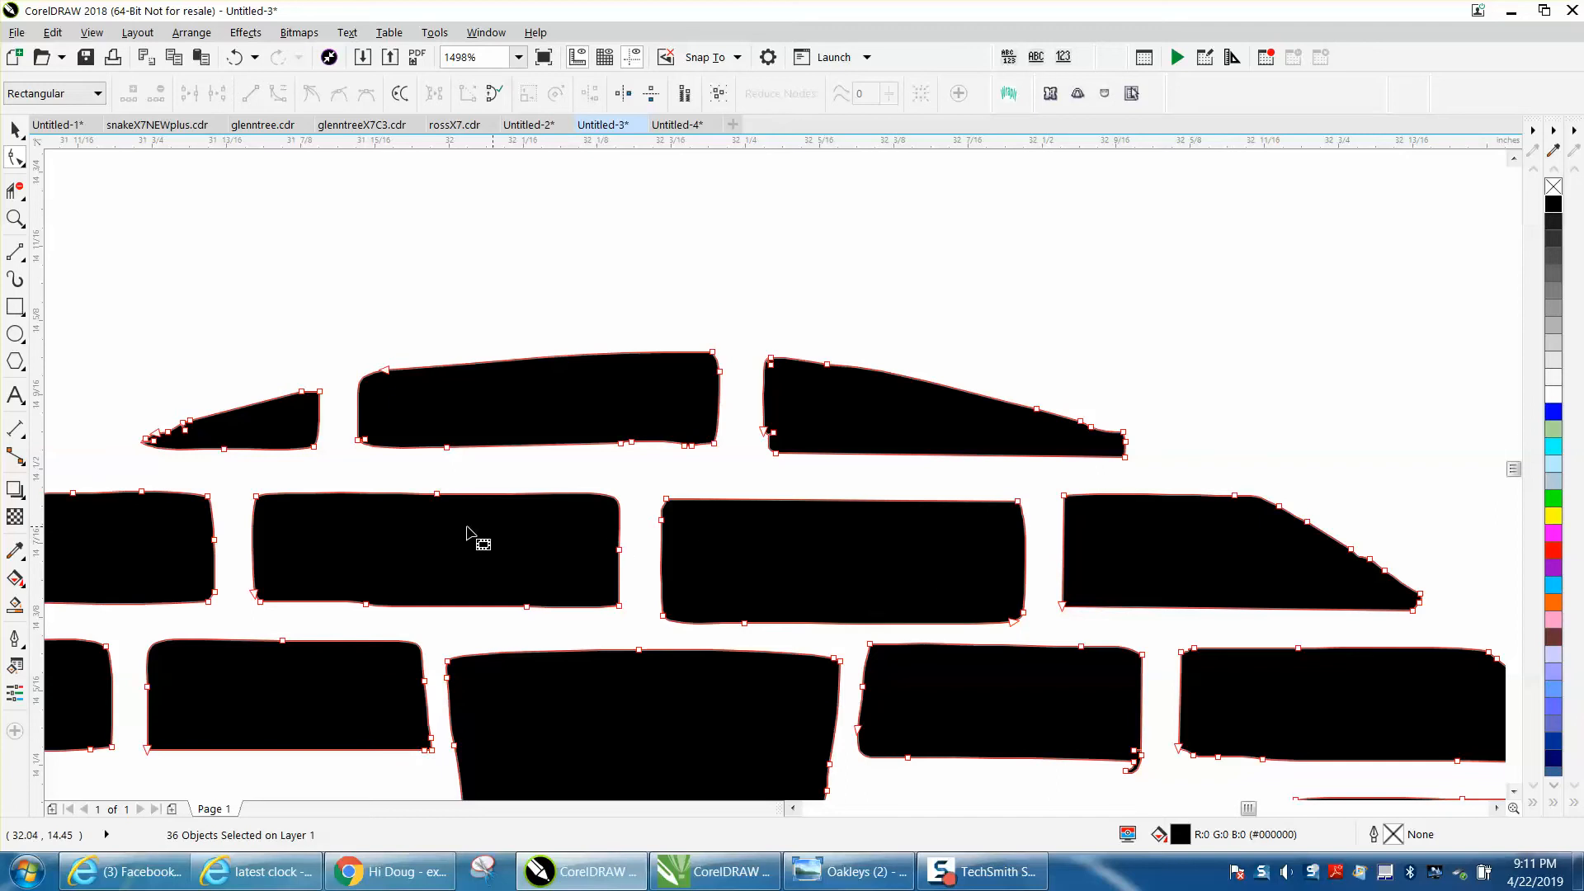
left_click_drag(561, 428, 695, 472)
key("Delete")
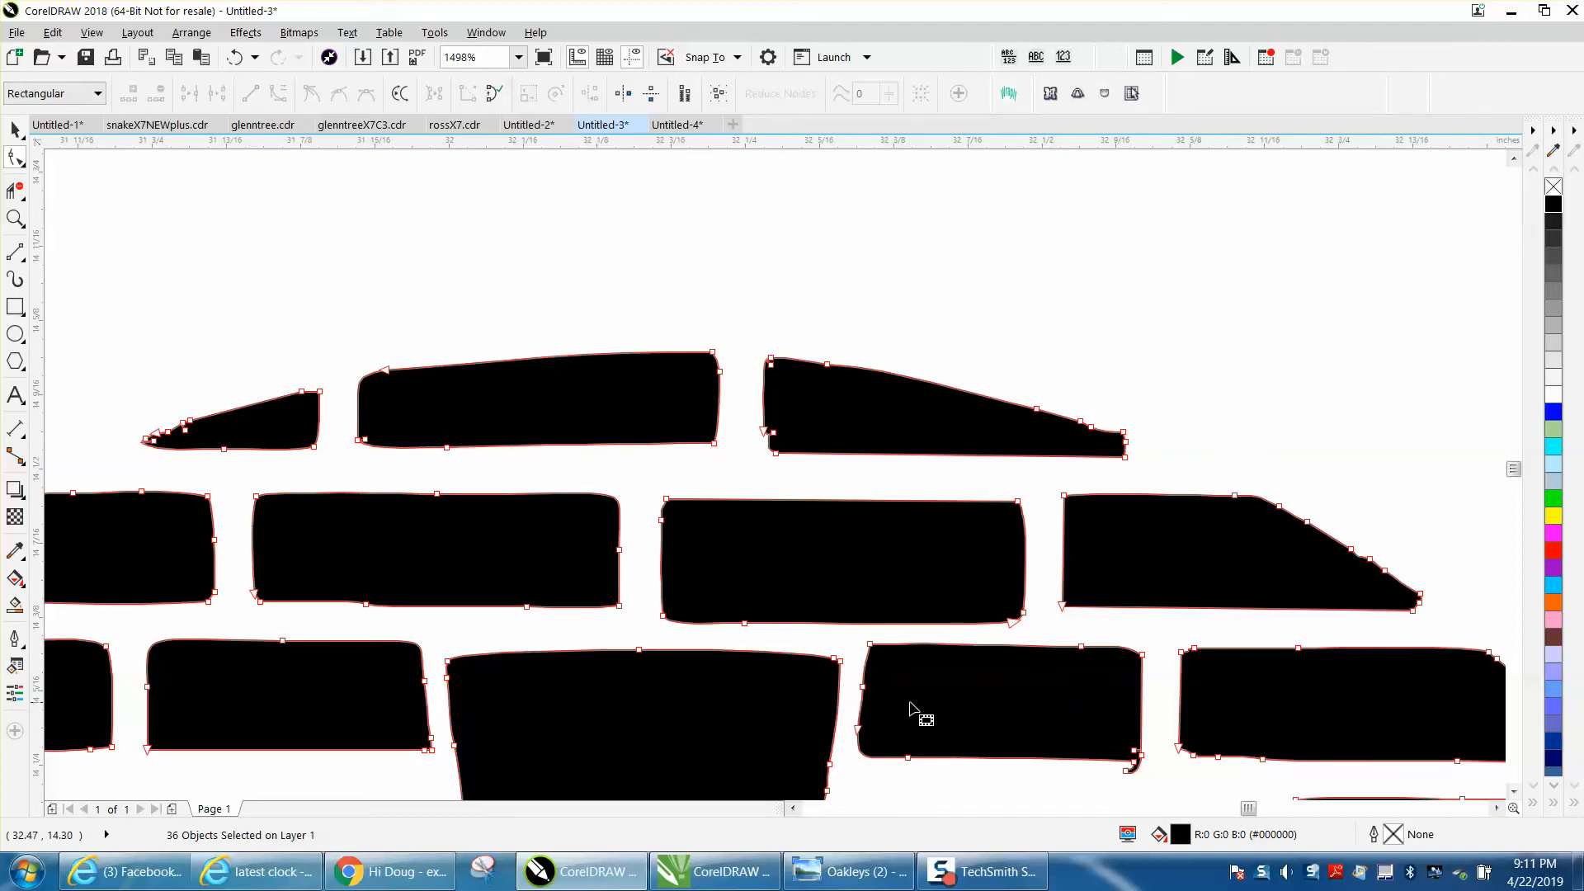
- Remove the hooked spur at the lower-right corner of the brick beside the keystone, converting the corner segment to a straight line
left_click(15, 218)
left_click(15, 218)
left_click_drag(1055, 670, 1270, 783)
left_click(16, 159)
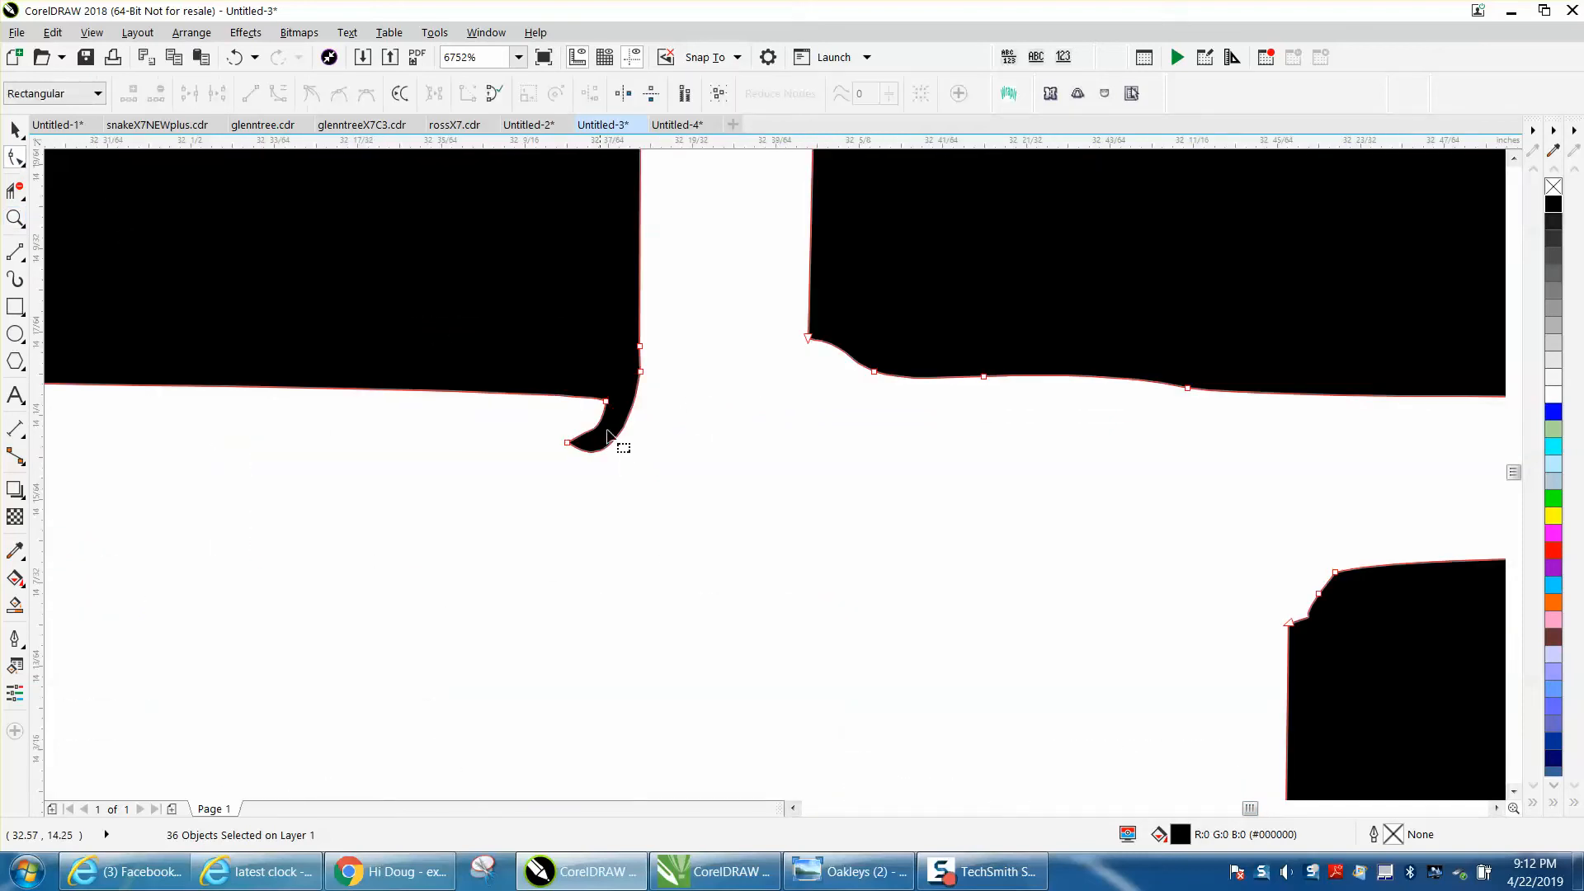
left_click(635, 396)
left_click_drag(678, 458, 676, 454)
key("Delete")
right_click(635, 402)
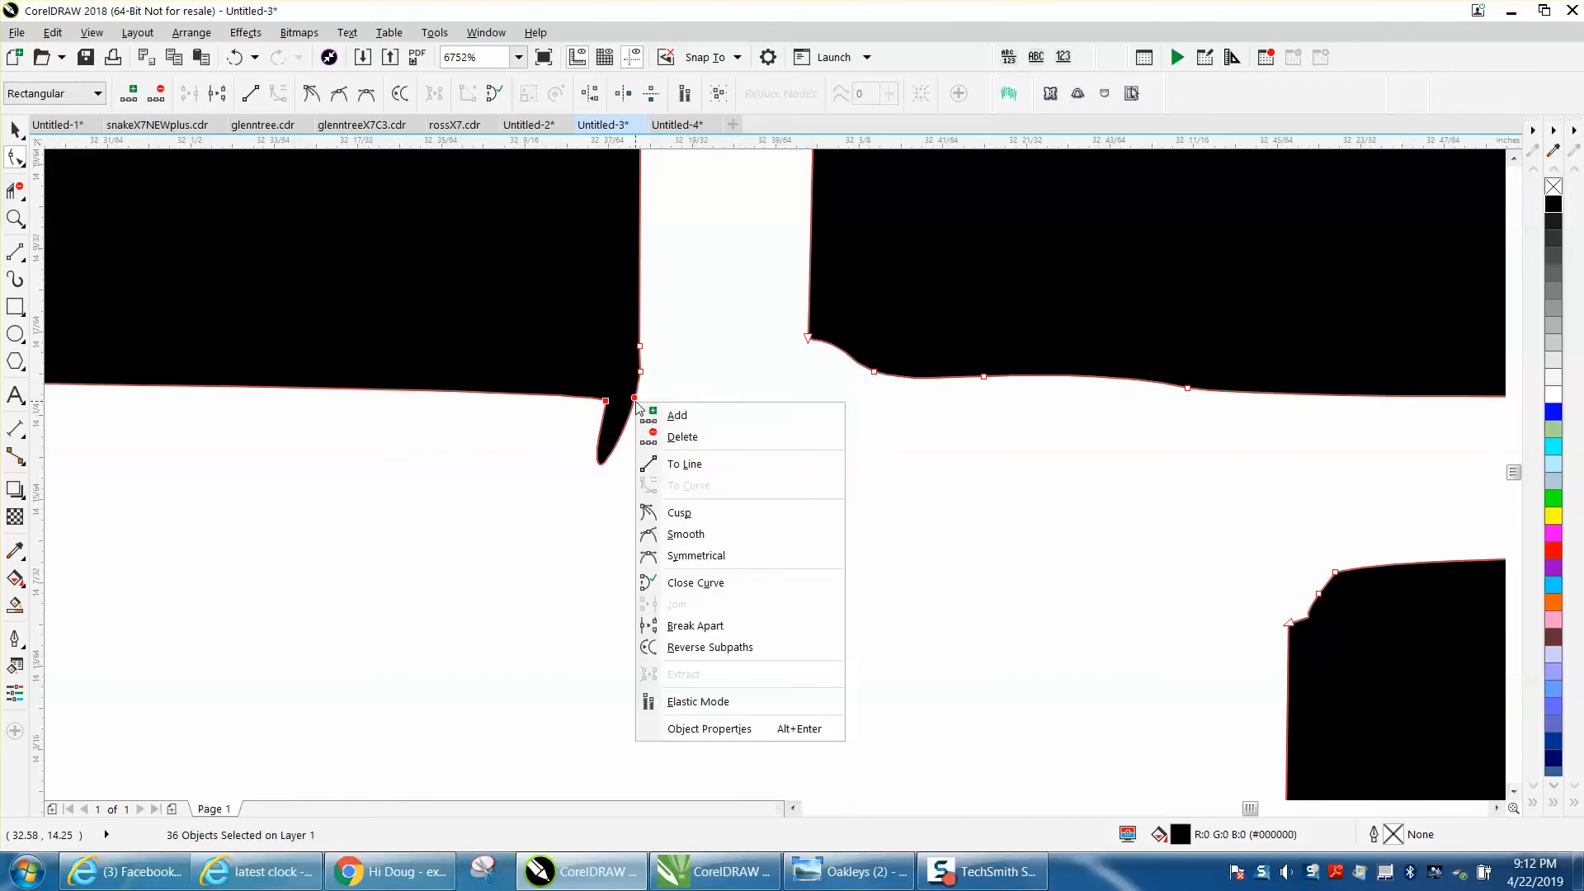
left_click(690, 464)
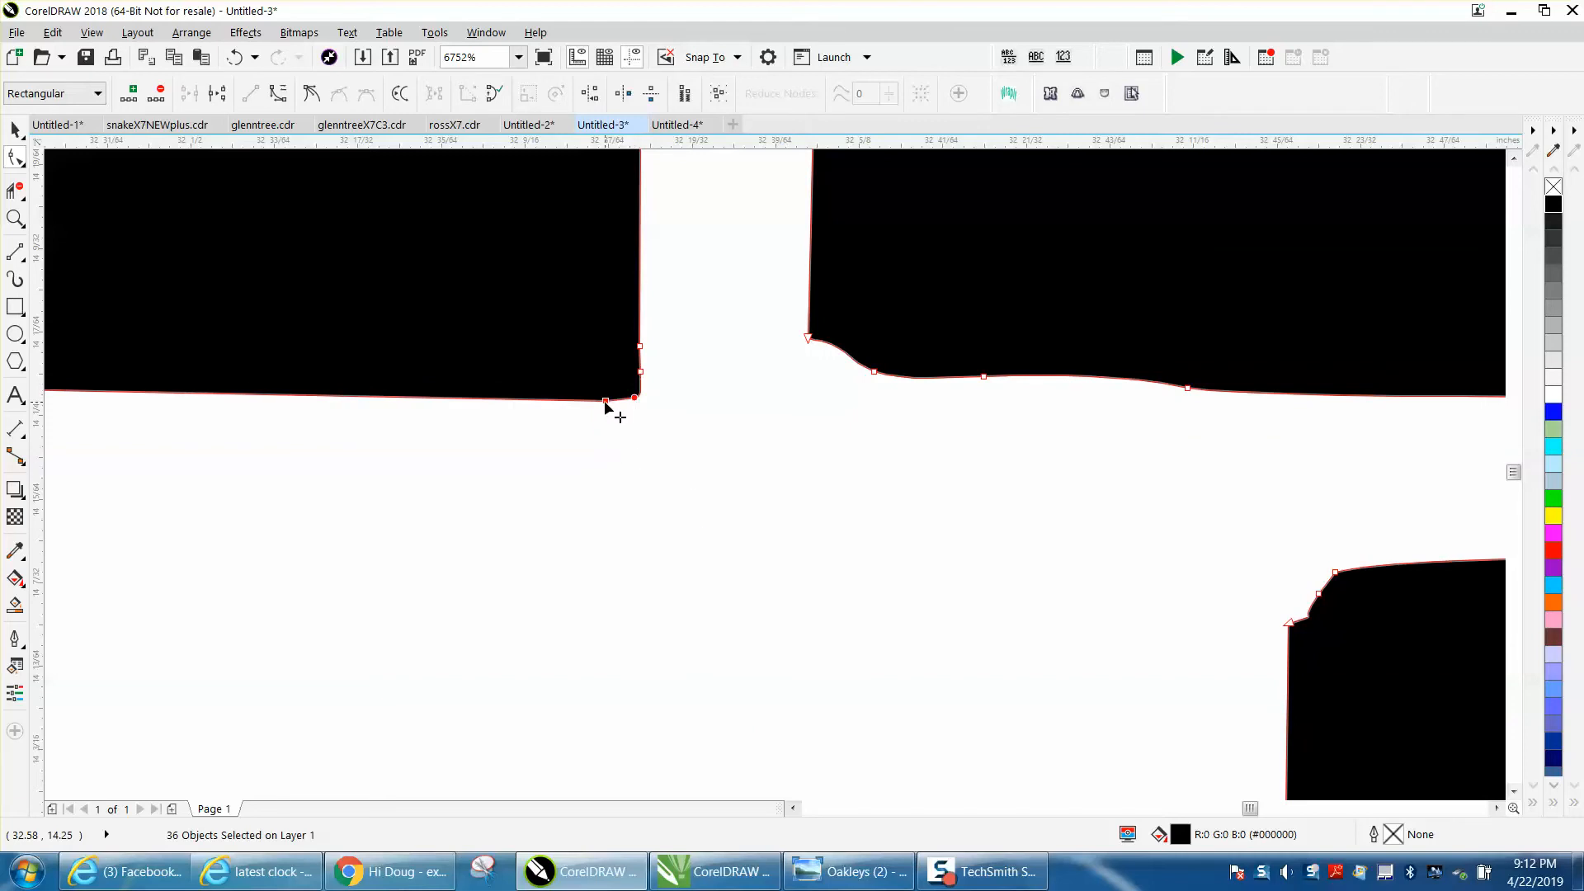
key("Delete")
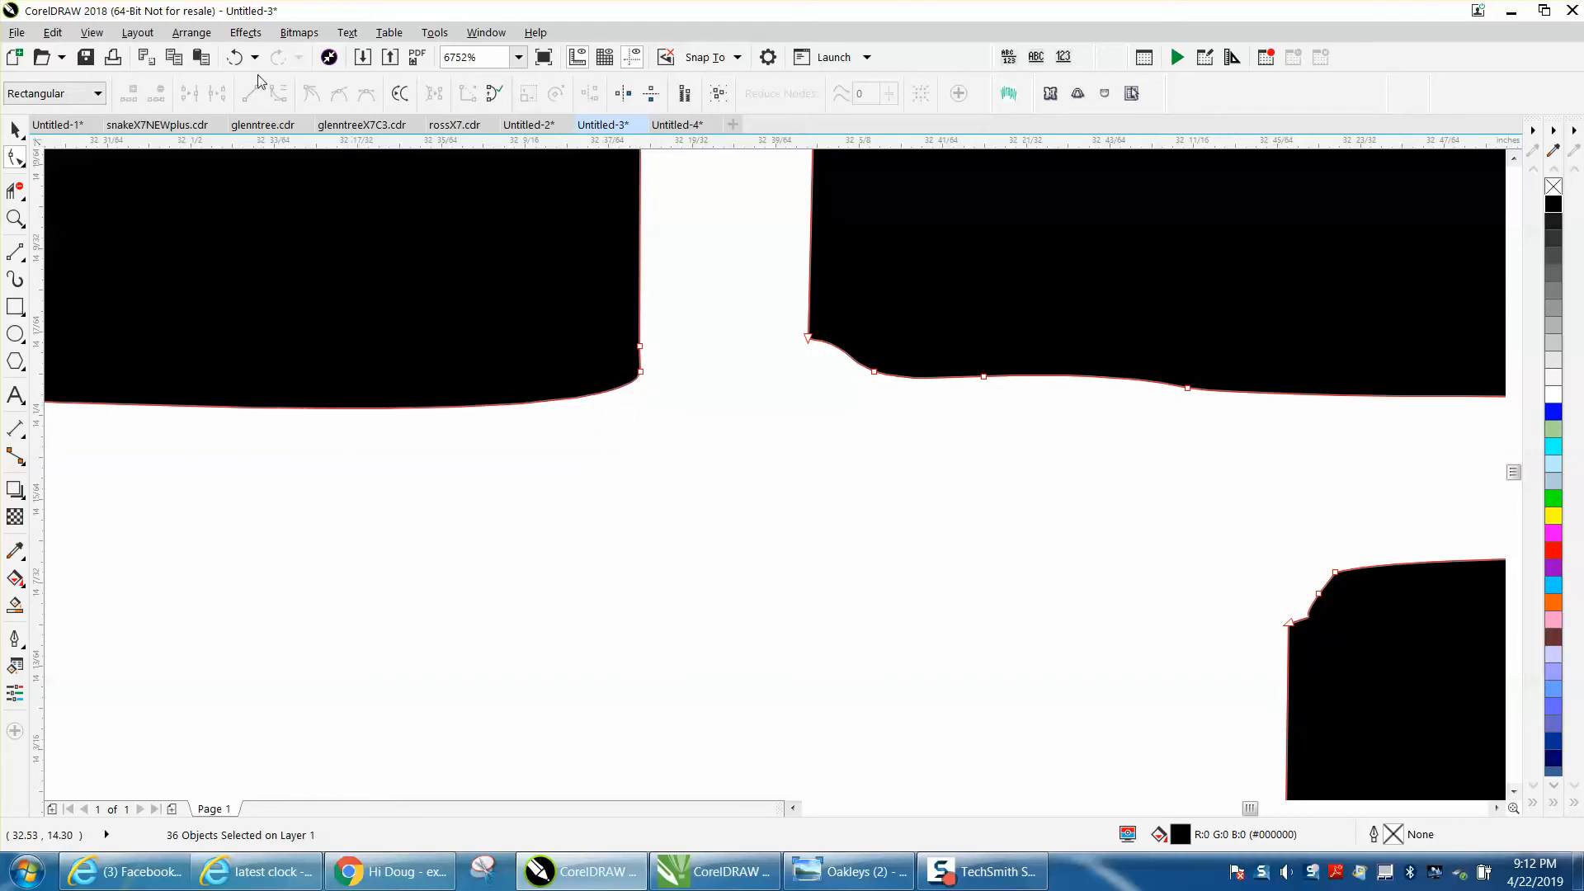
left_click(232, 57)
- Delete the surplus nodes along the slanted inner edge of the tapered brick on the arch's right side, beside the last slanted brick
scroll(749, 440, "down", 5)
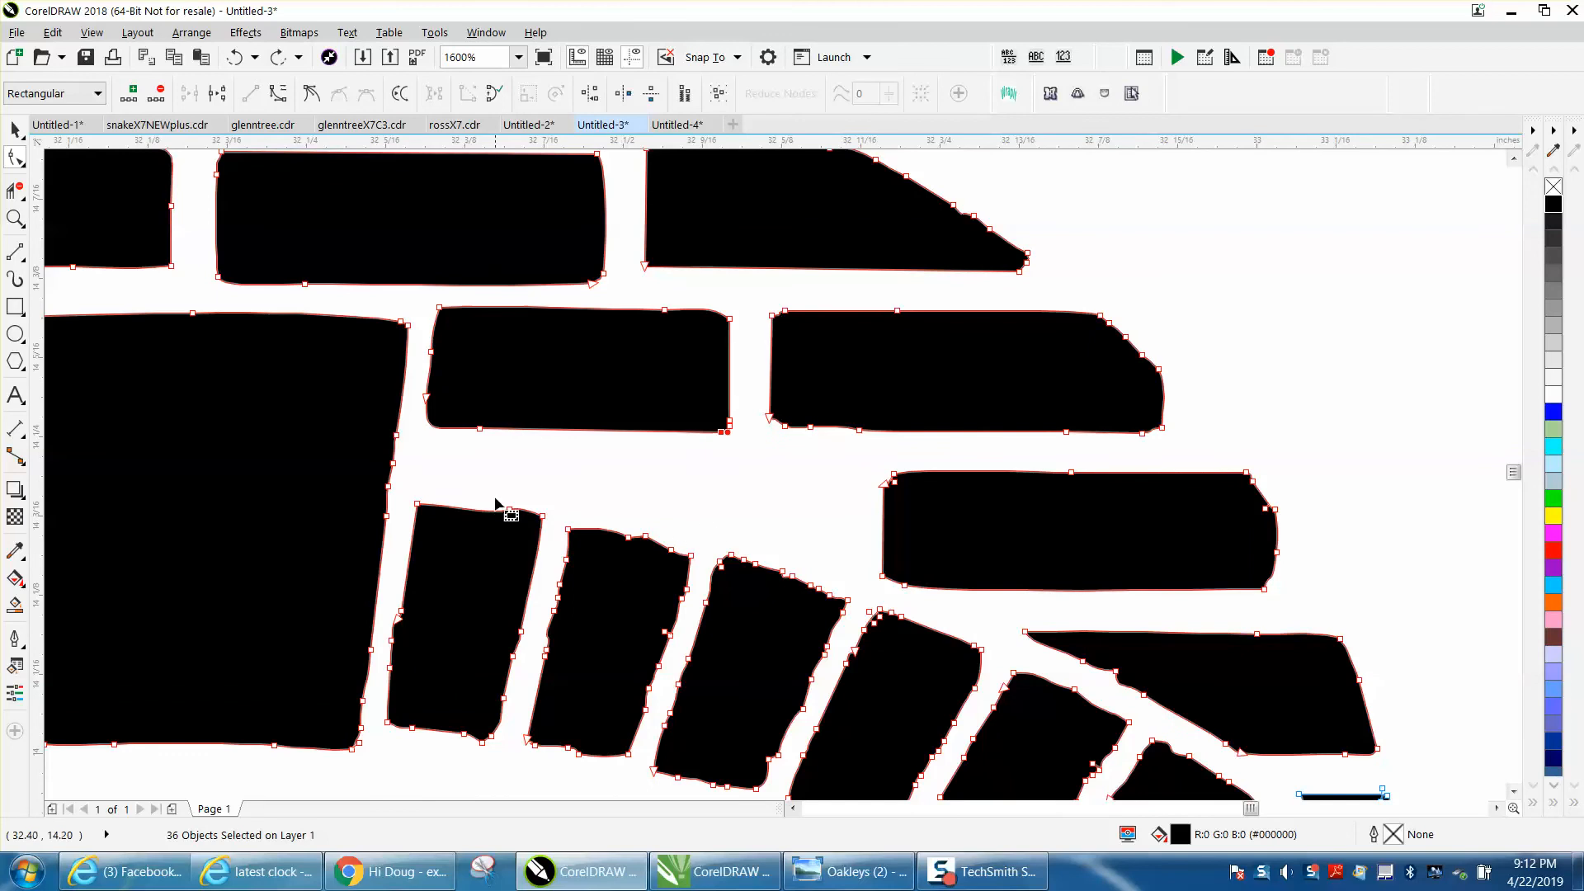
scroll(555, 499, "down", 2)
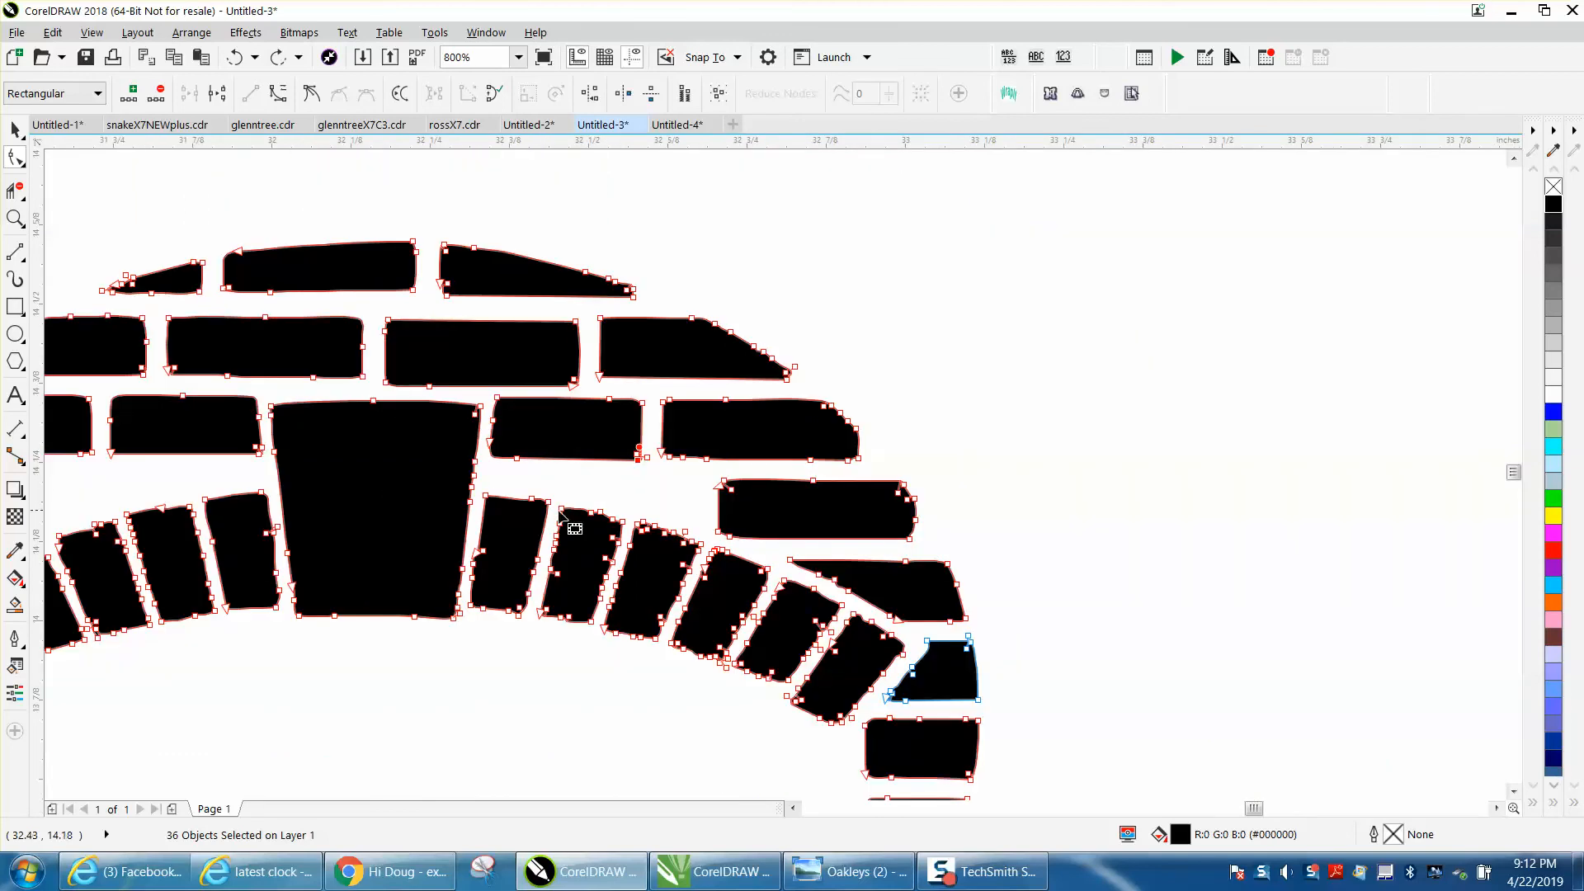
scroll(928, 568, "down", 2)
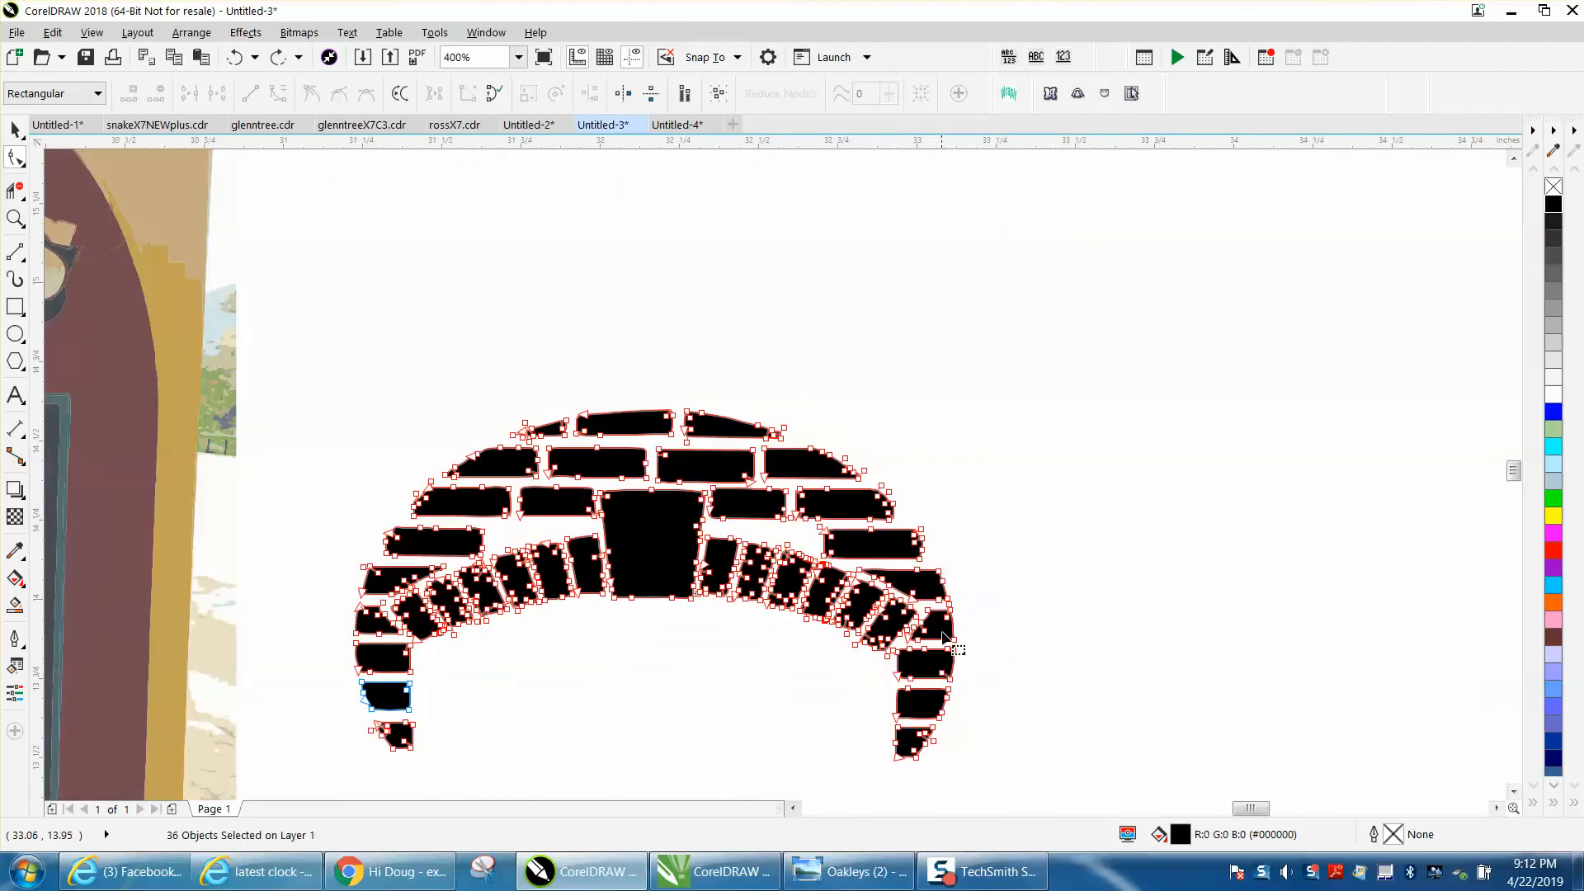
left_click(15, 217)
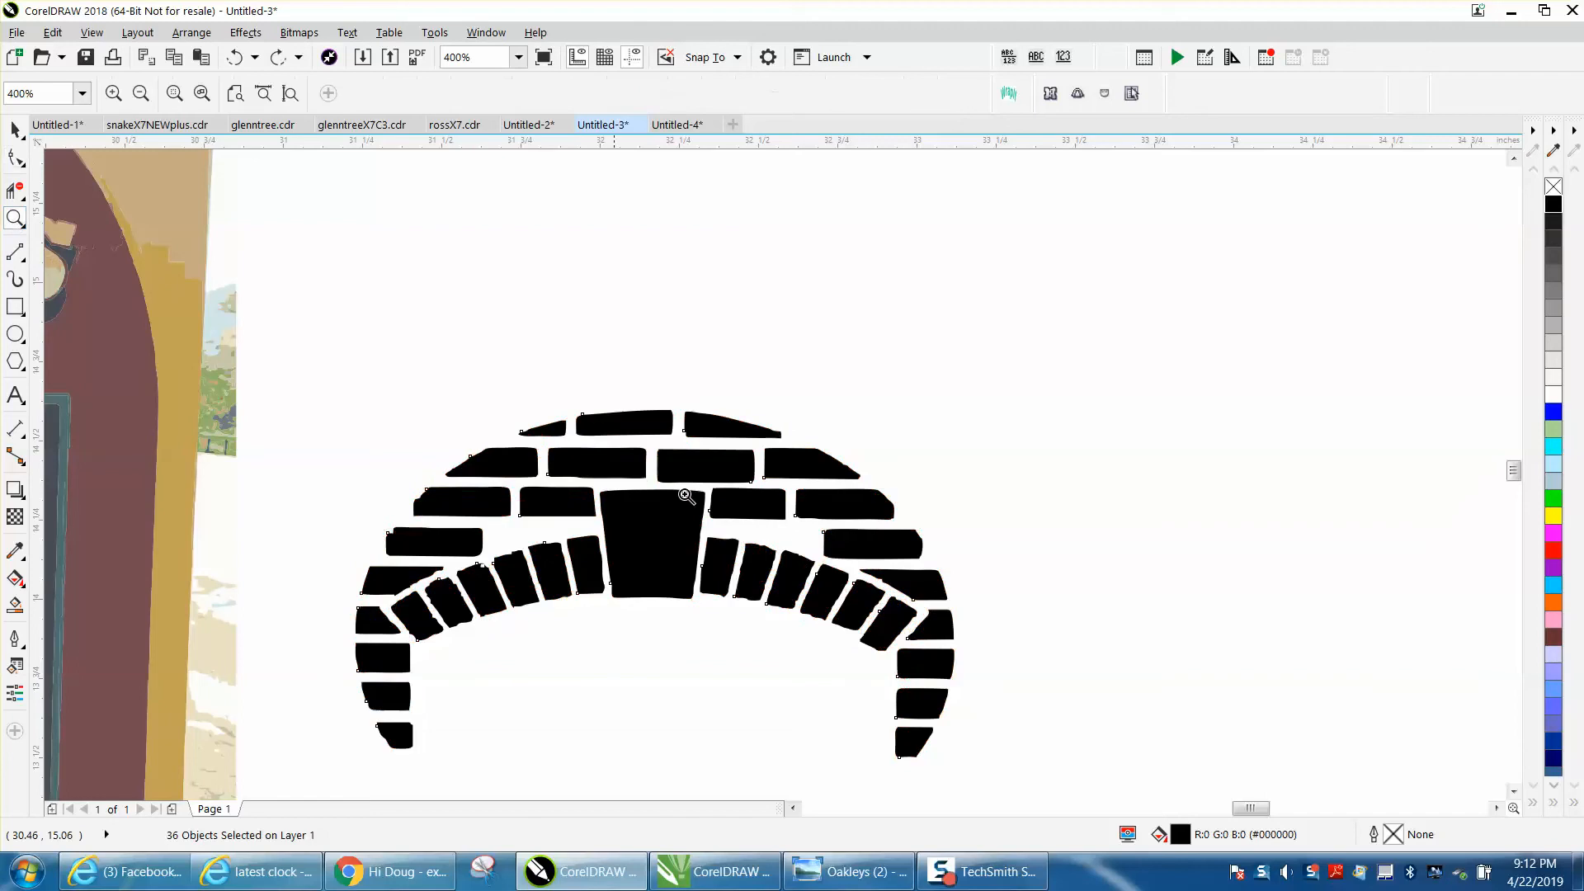
left_click_drag(954, 599, 1060, 692)
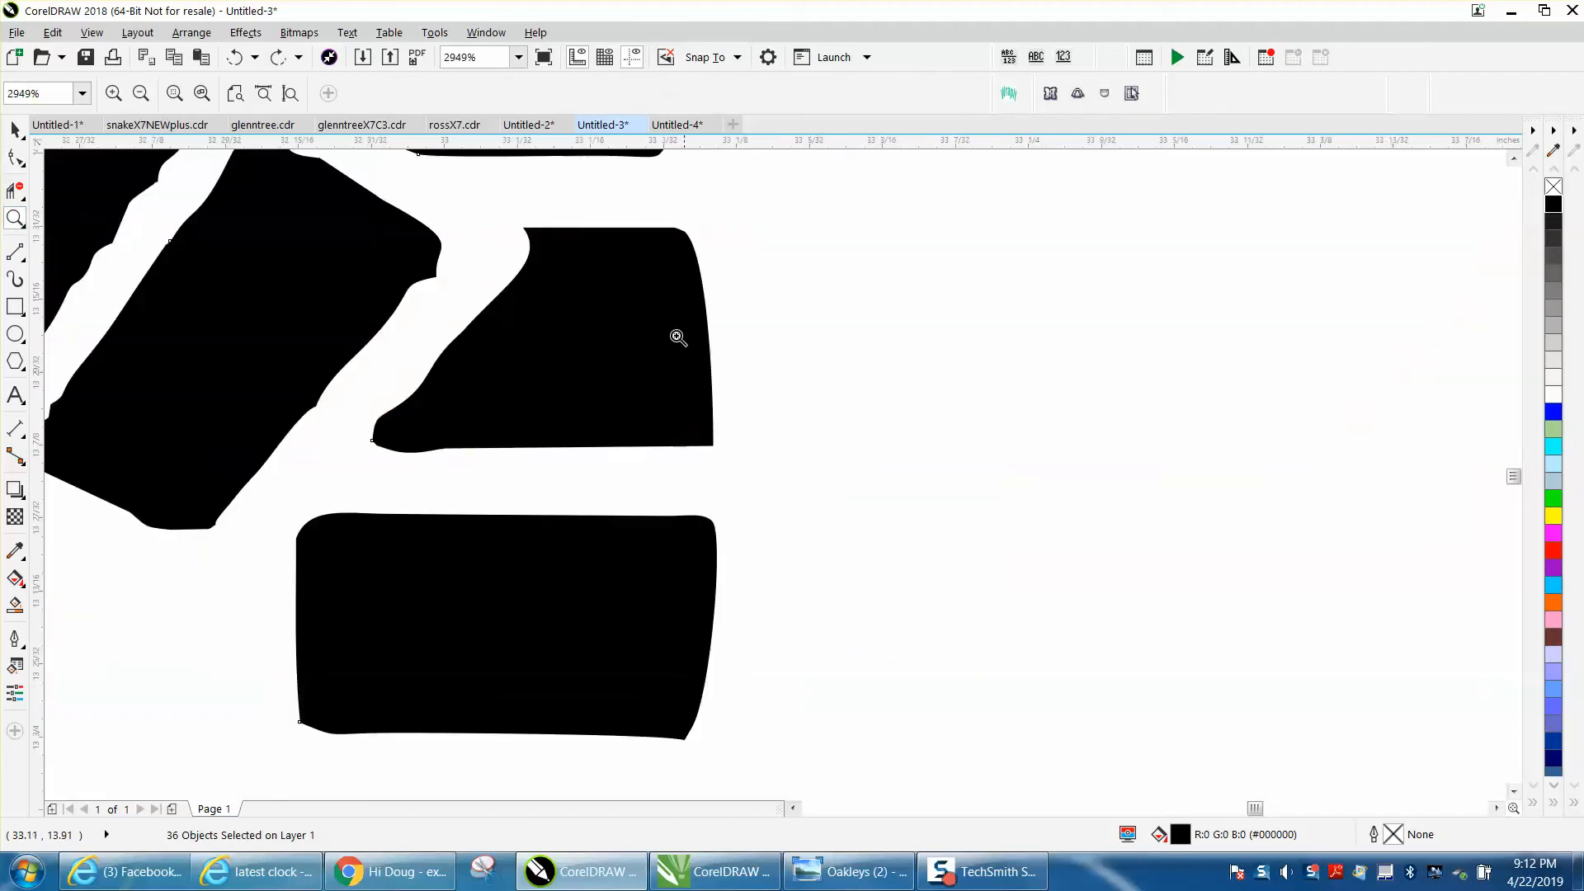
scroll(703, 342, "down", 1)
left_click(15, 157)
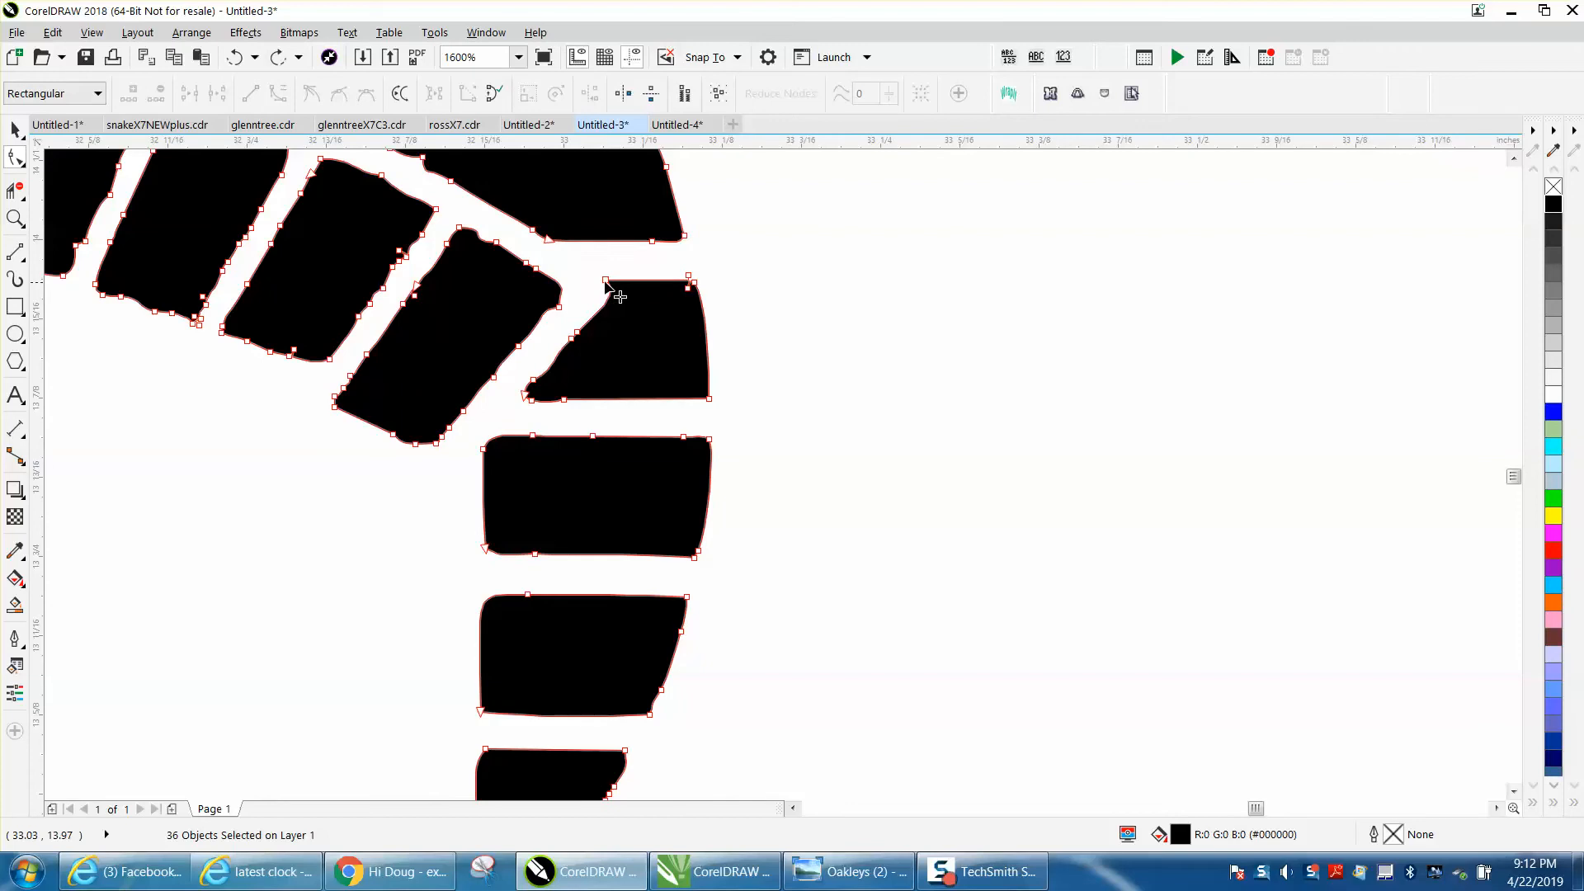
left_click(606, 280)
left_click_drag(613, 299, 559, 353)
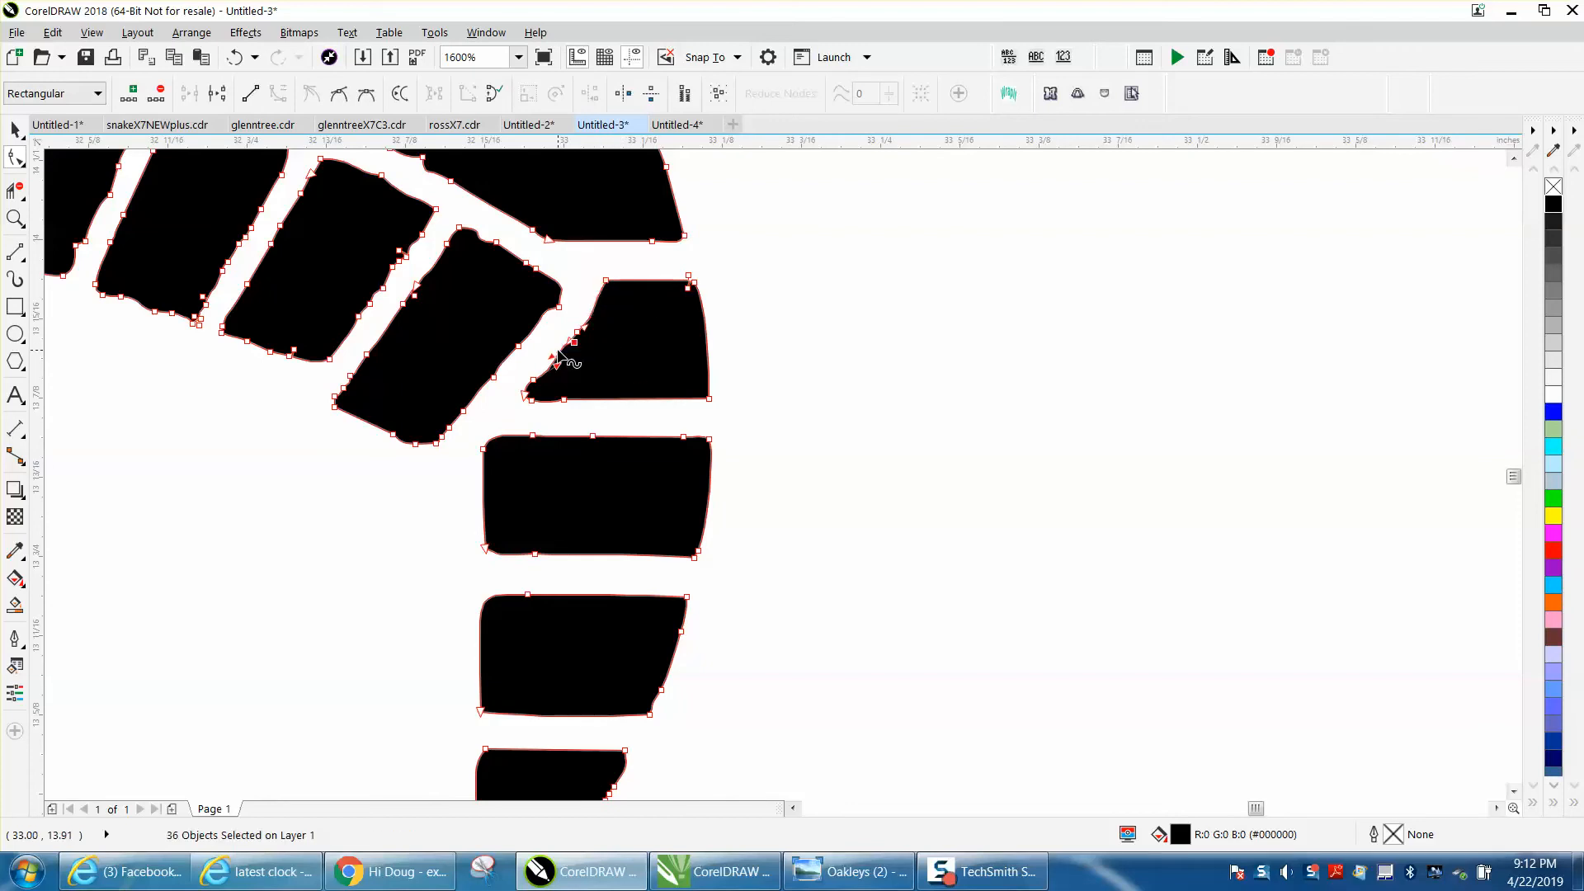
key("Delete")
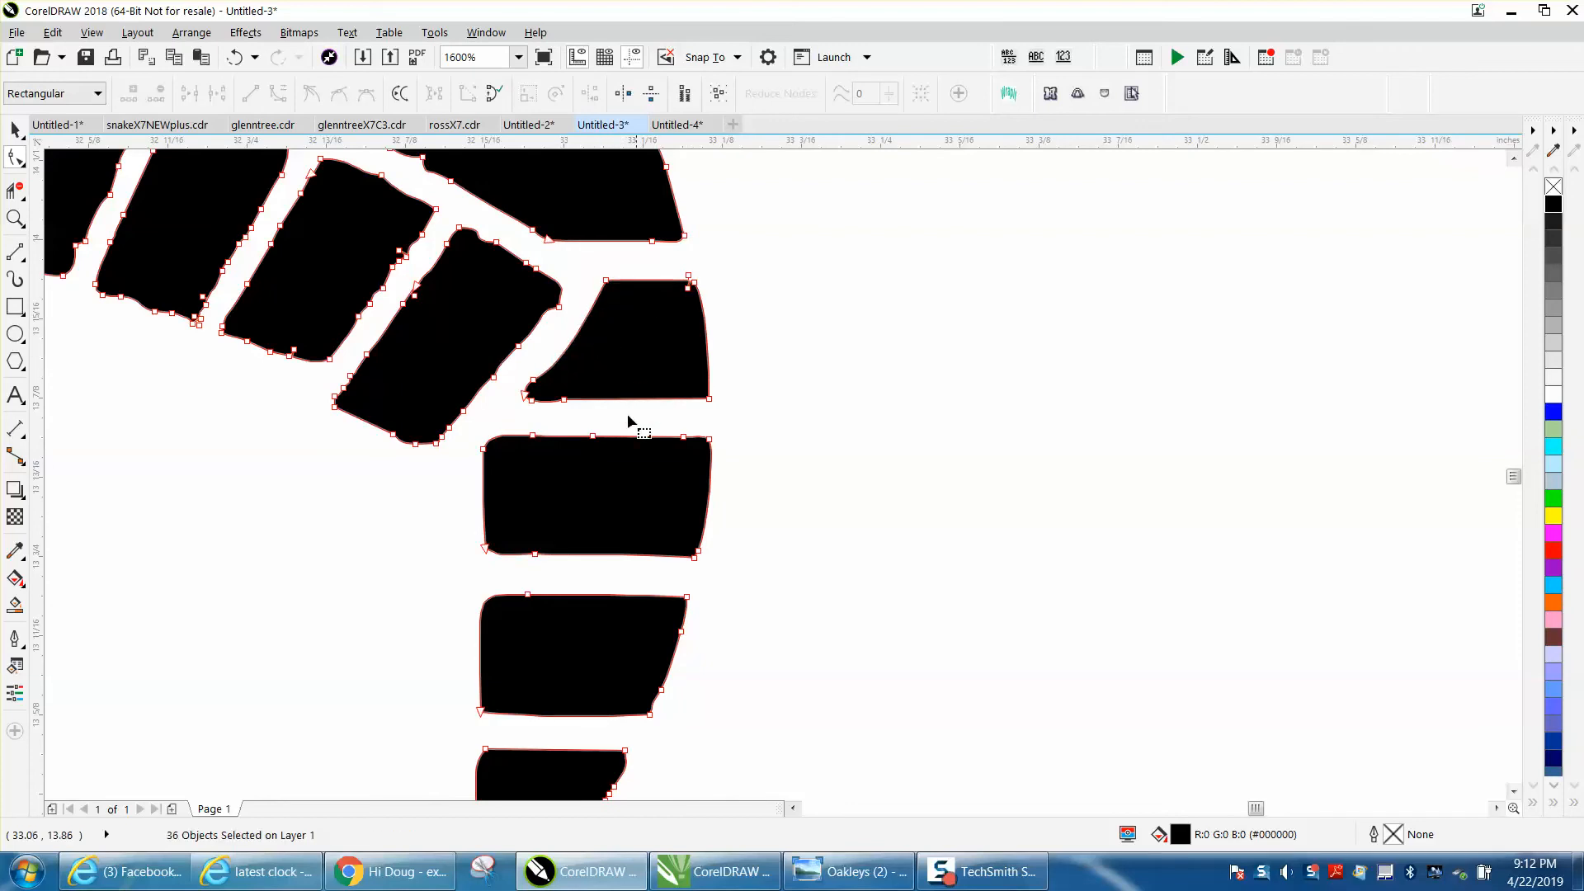
- Smooth the outermost slanted arch bricks right of the keystone using the Smooth tool with a 0.25-inch nib
left_click(25, 165)
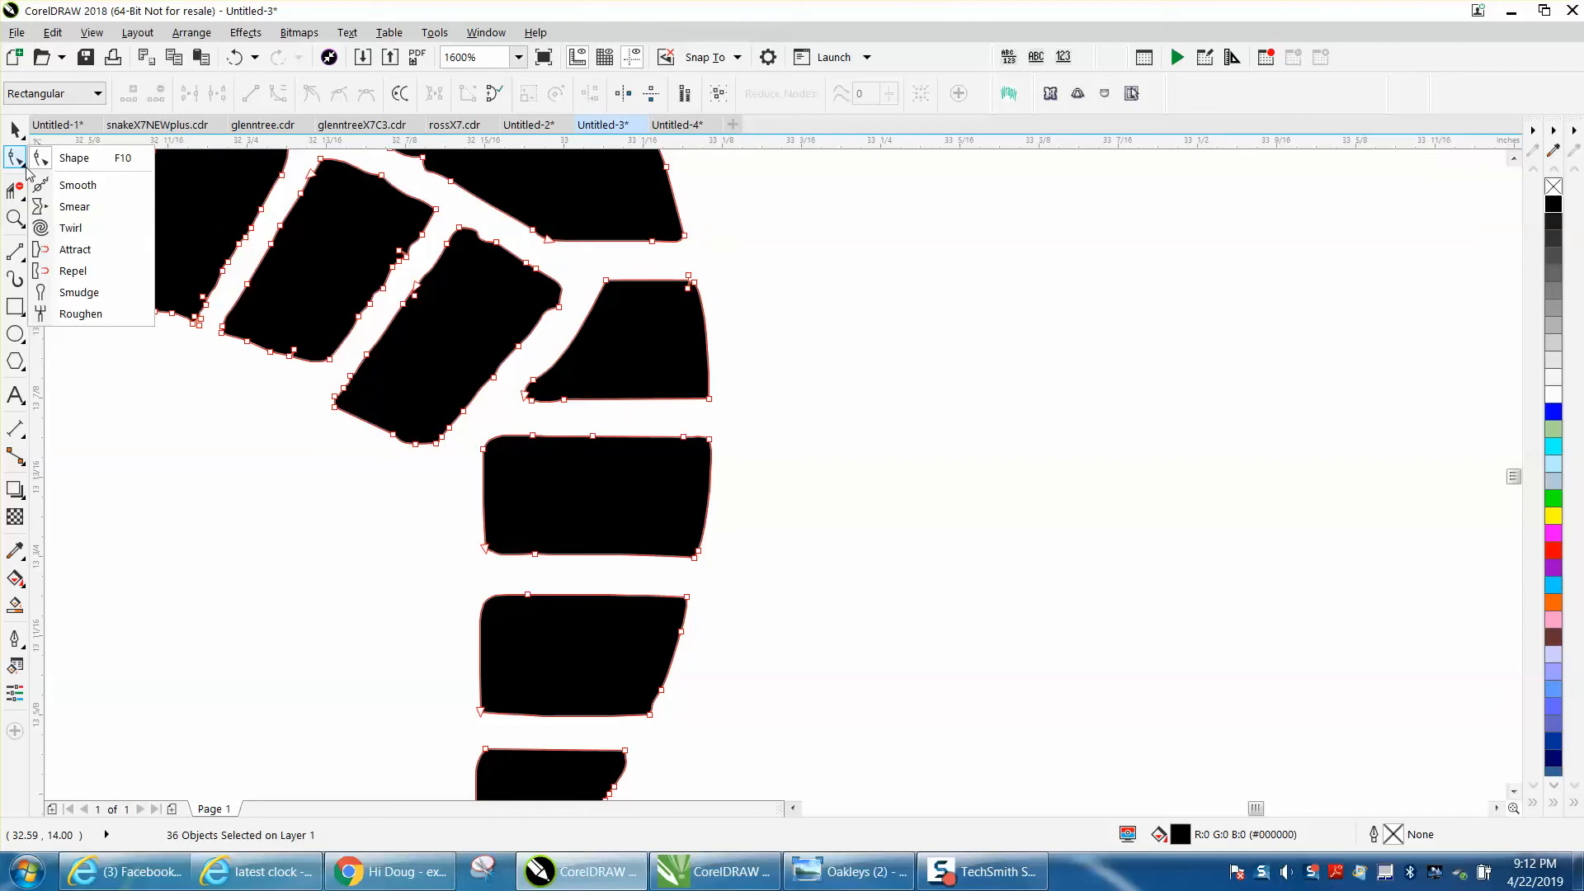
left_click(66, 186)
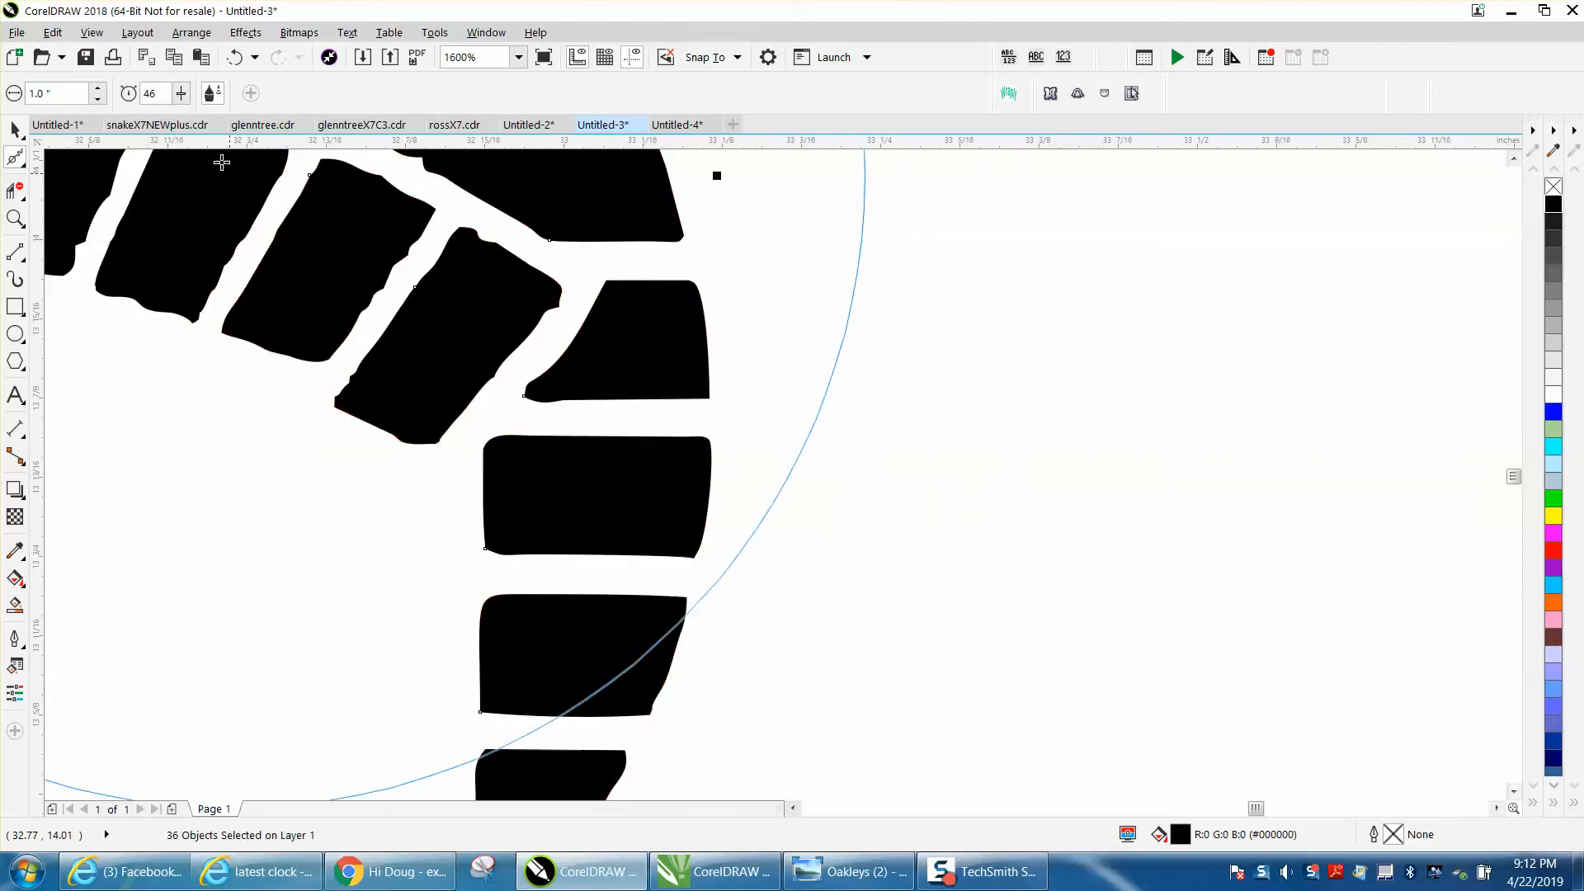
type(".25")
key("Return")
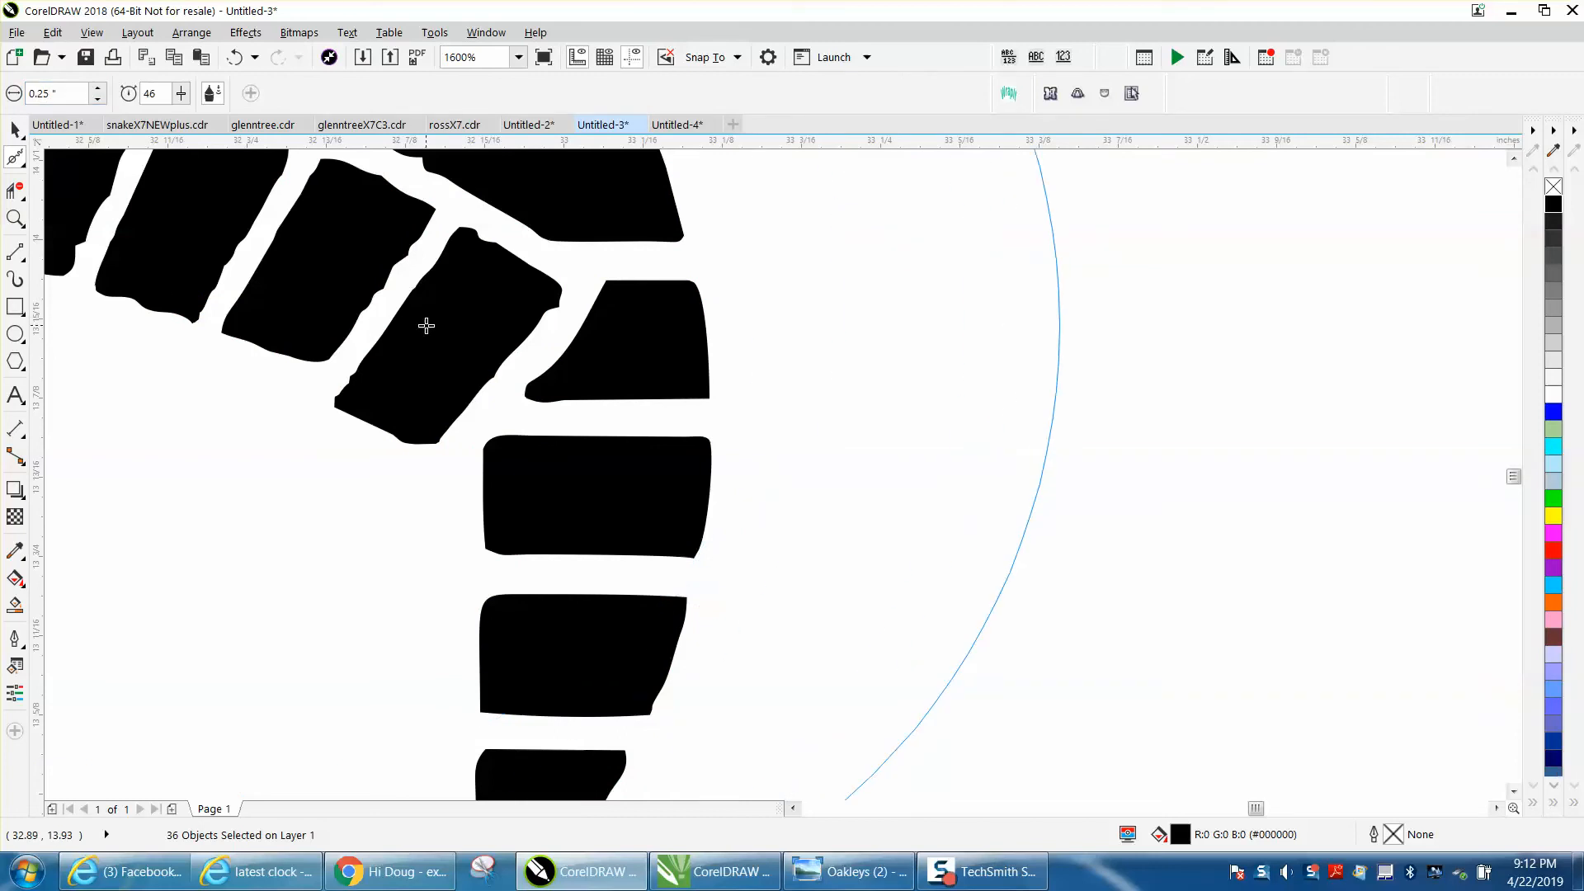
mouse_move(479, 369)
left_mouse_down()
mouse_move(551, 314)
mouse_move(438, 336)
mouse_move(446, 288)
mouse_move(420, 273)
mouse_move(388, 318)
mouse_move(400, 332)
mouse_move(372, 299)
mouse_move(408, 249)
mouse_move(295, 199)
mouse_move(265, 248)
mouse_move(228, 212)
mouse_move(218, 252)
mouse_move(240, 237)
mouse_move(211, 280)
mouse_move(252, 332)
left_mouse_up()
left_click(364, 304)
left_click(223, 254)
scroll(441, 411, "down", 2)
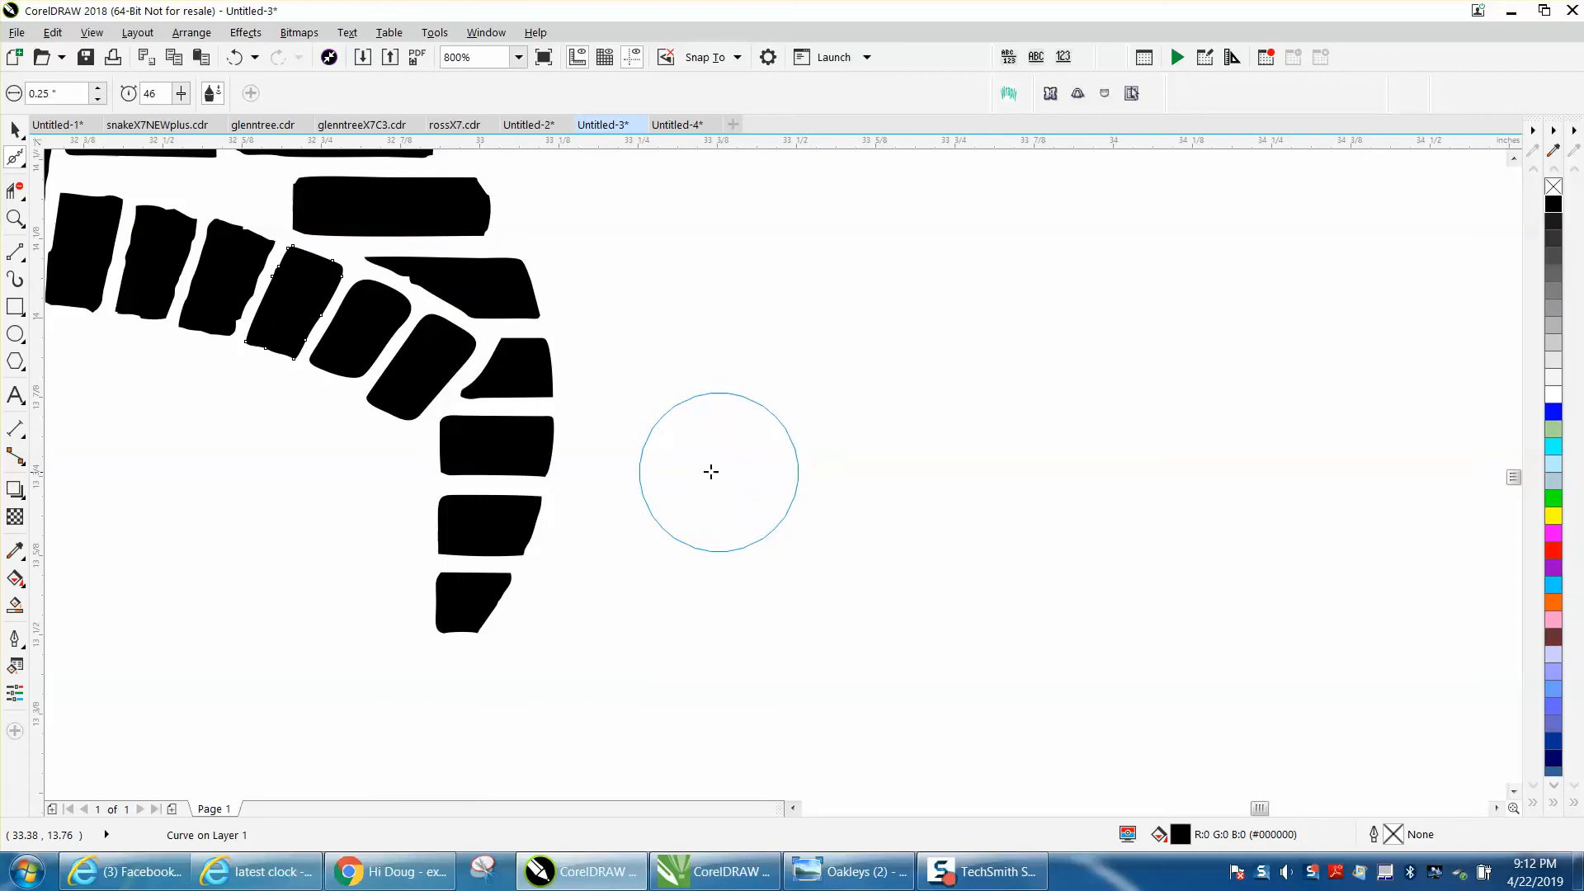
mouse_move(255, 281)
left_mouse_down()
mouse_move(231, 329)
mouse_move(248, 289)
mouse_move(239, 241)
left_mouse_up()
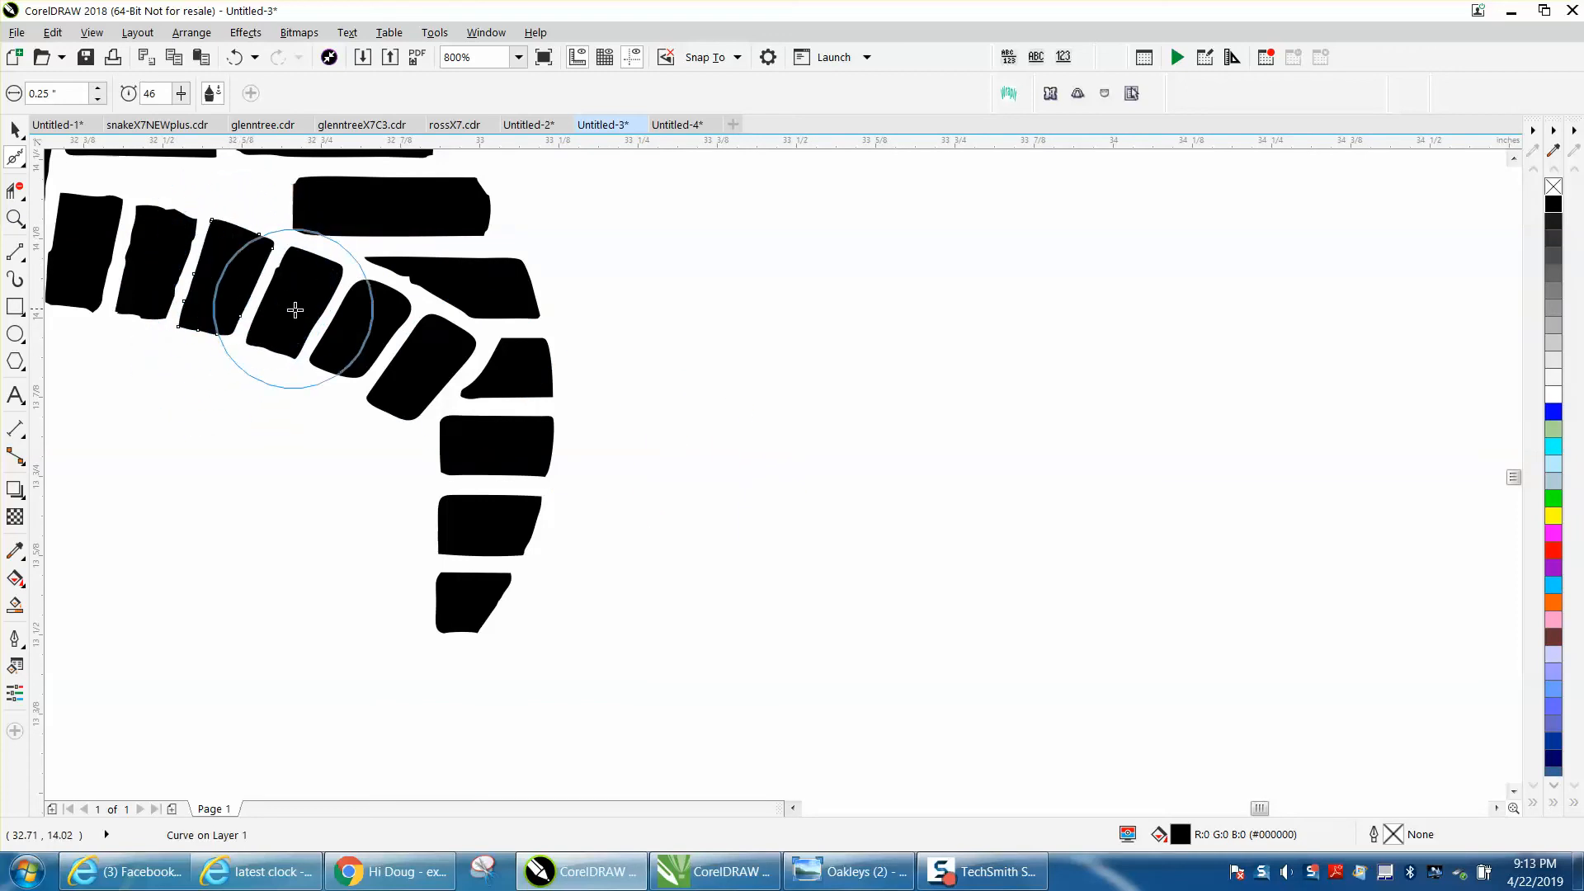
- Draw a rectangle about 2.31 by 1.36 inches around the oven panel on the traced sign
scroll(673, 359, "down", 4)
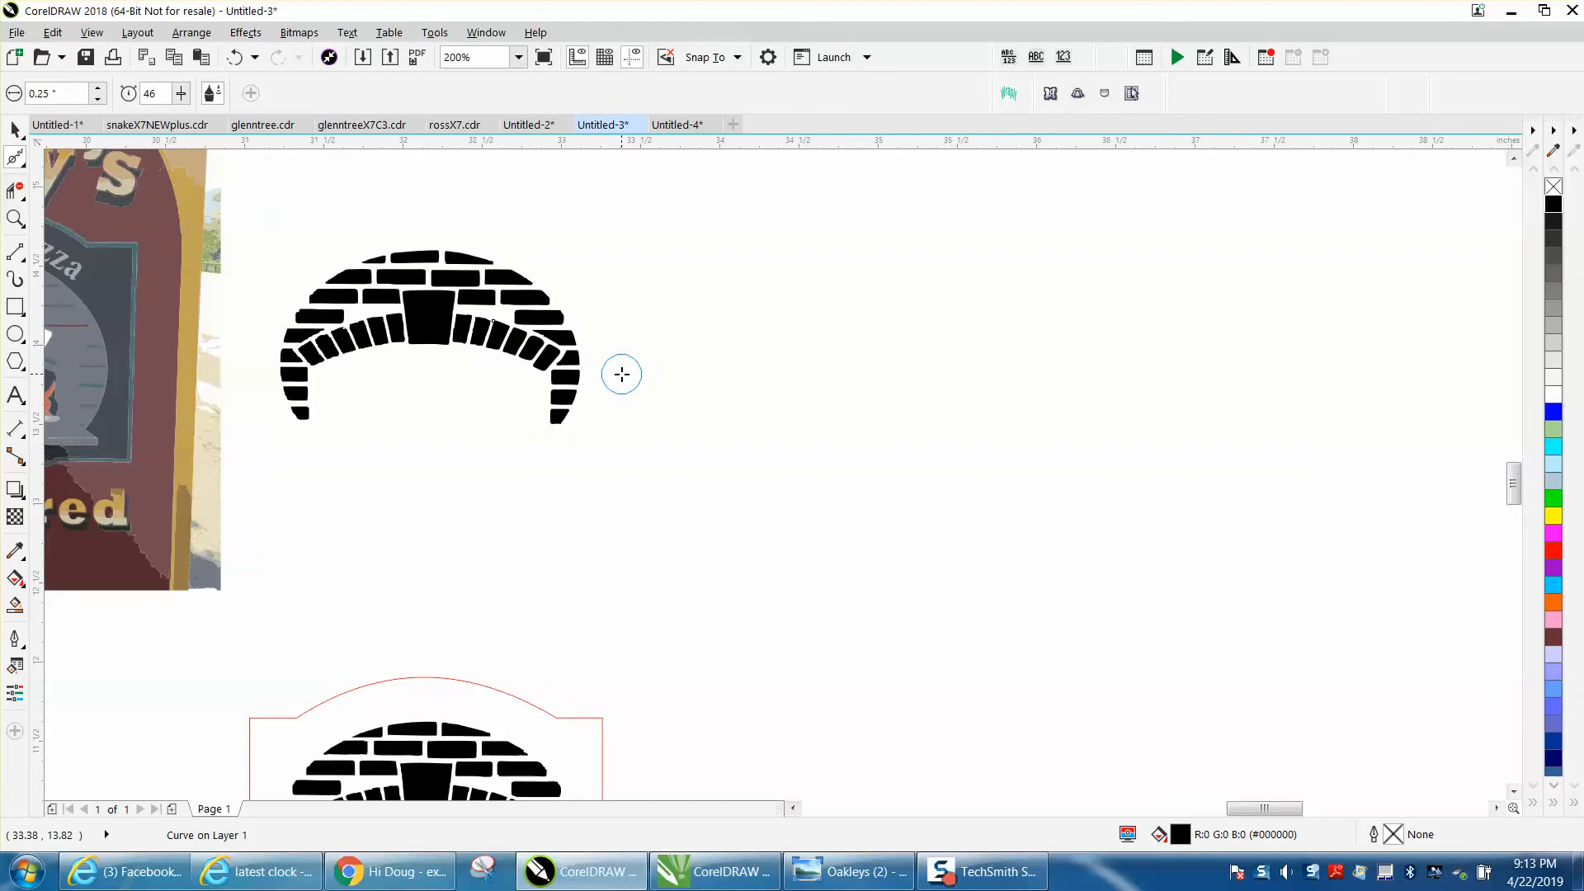
scroll(622, 373, "down", 1)
left_click(11, 130)
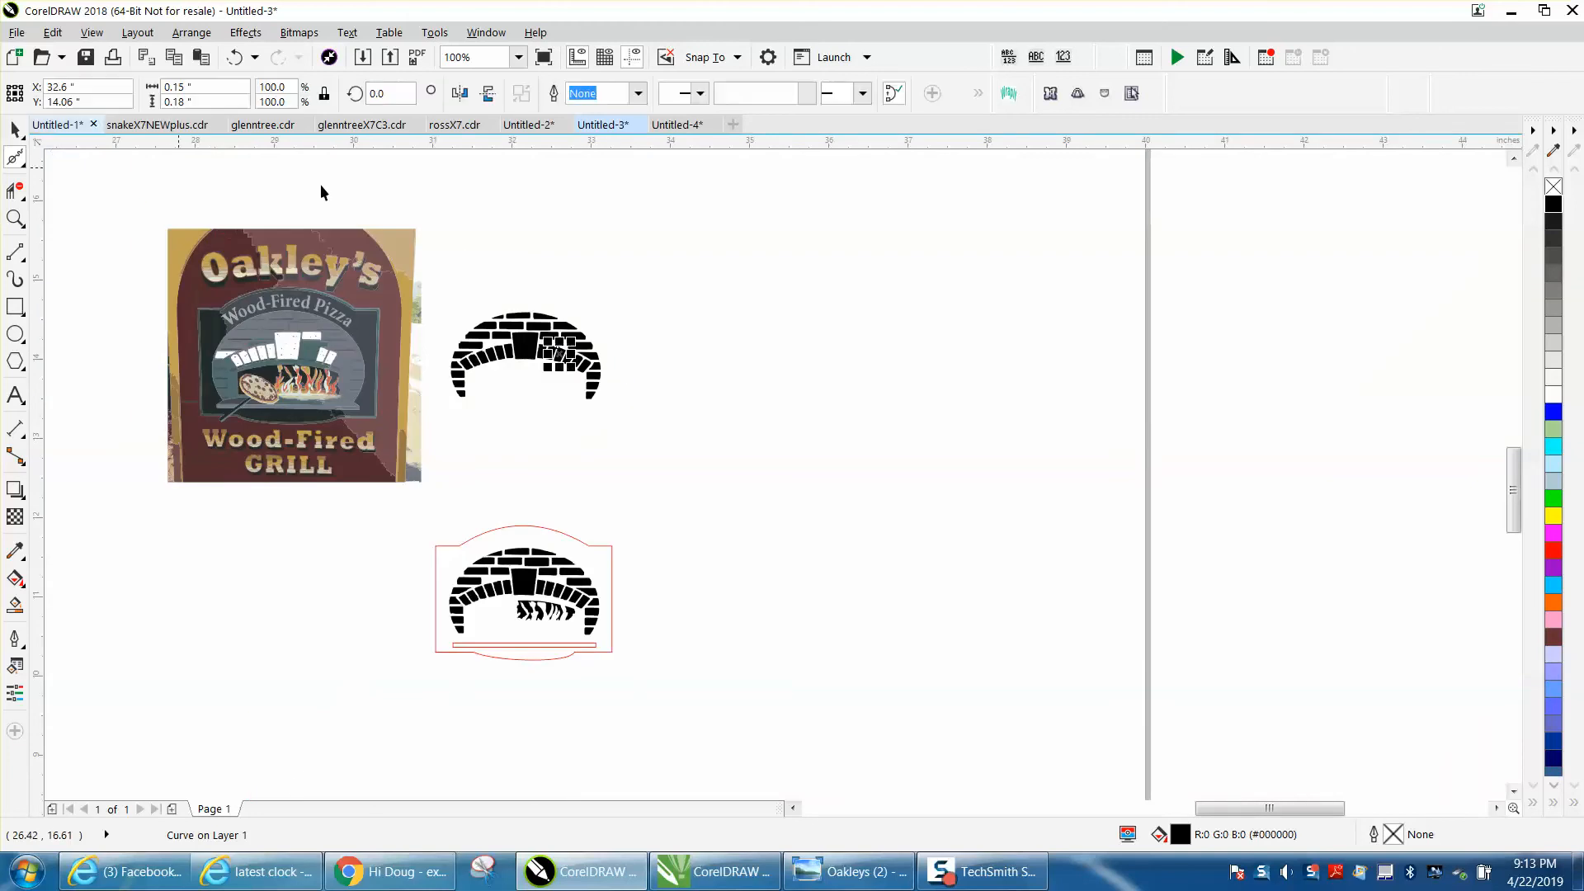
left_click(672, 275)
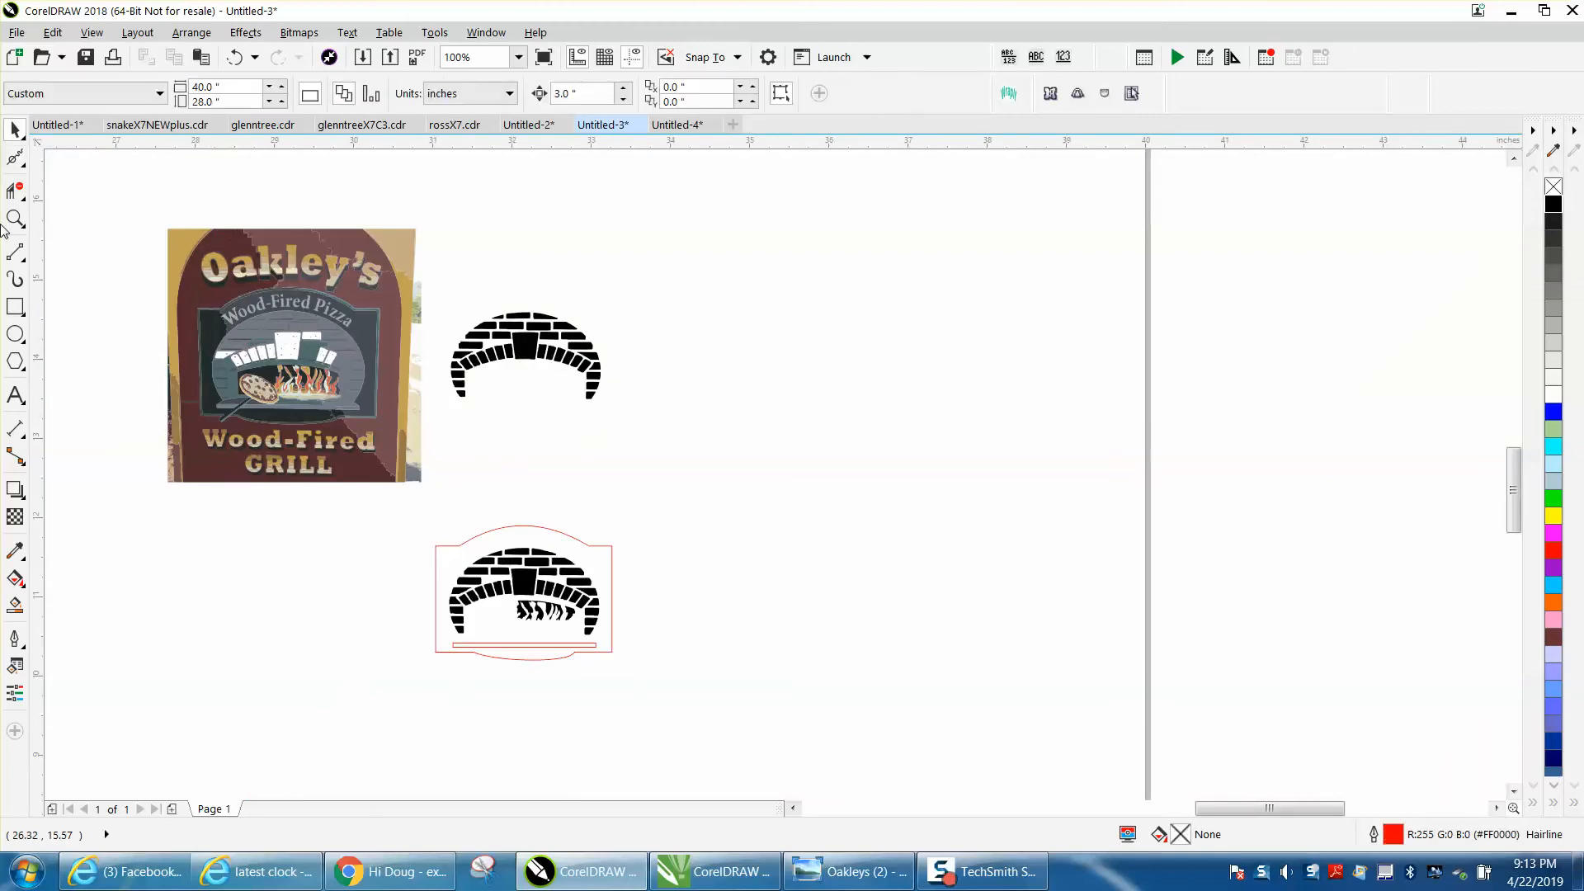
left_click_drag(699, 520, 594, 467)
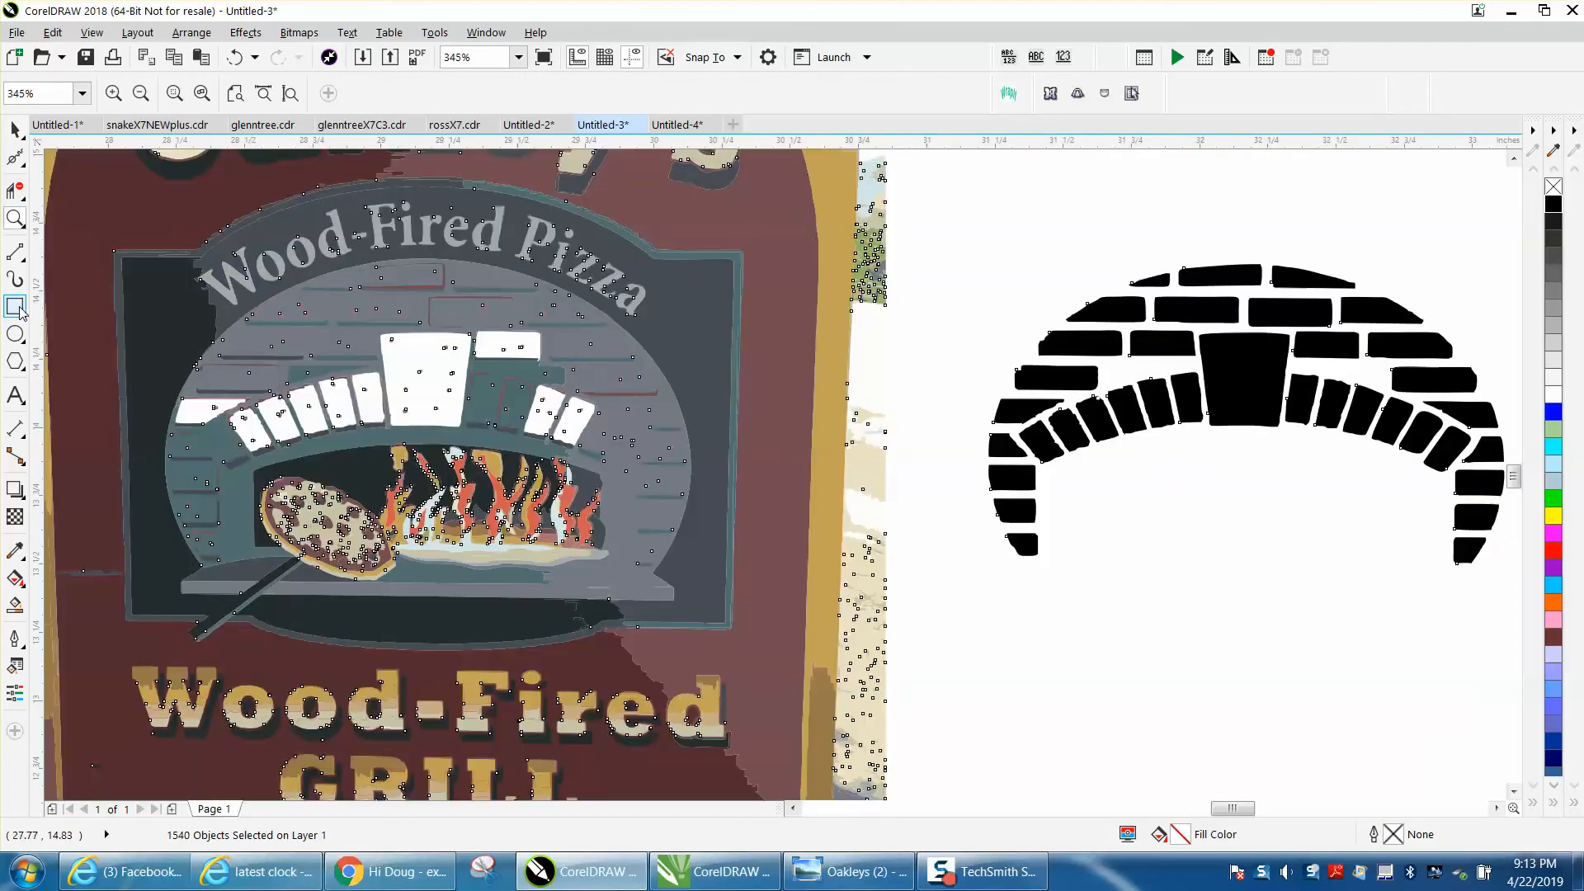
left_click_drag(114, 251, 750, 628)
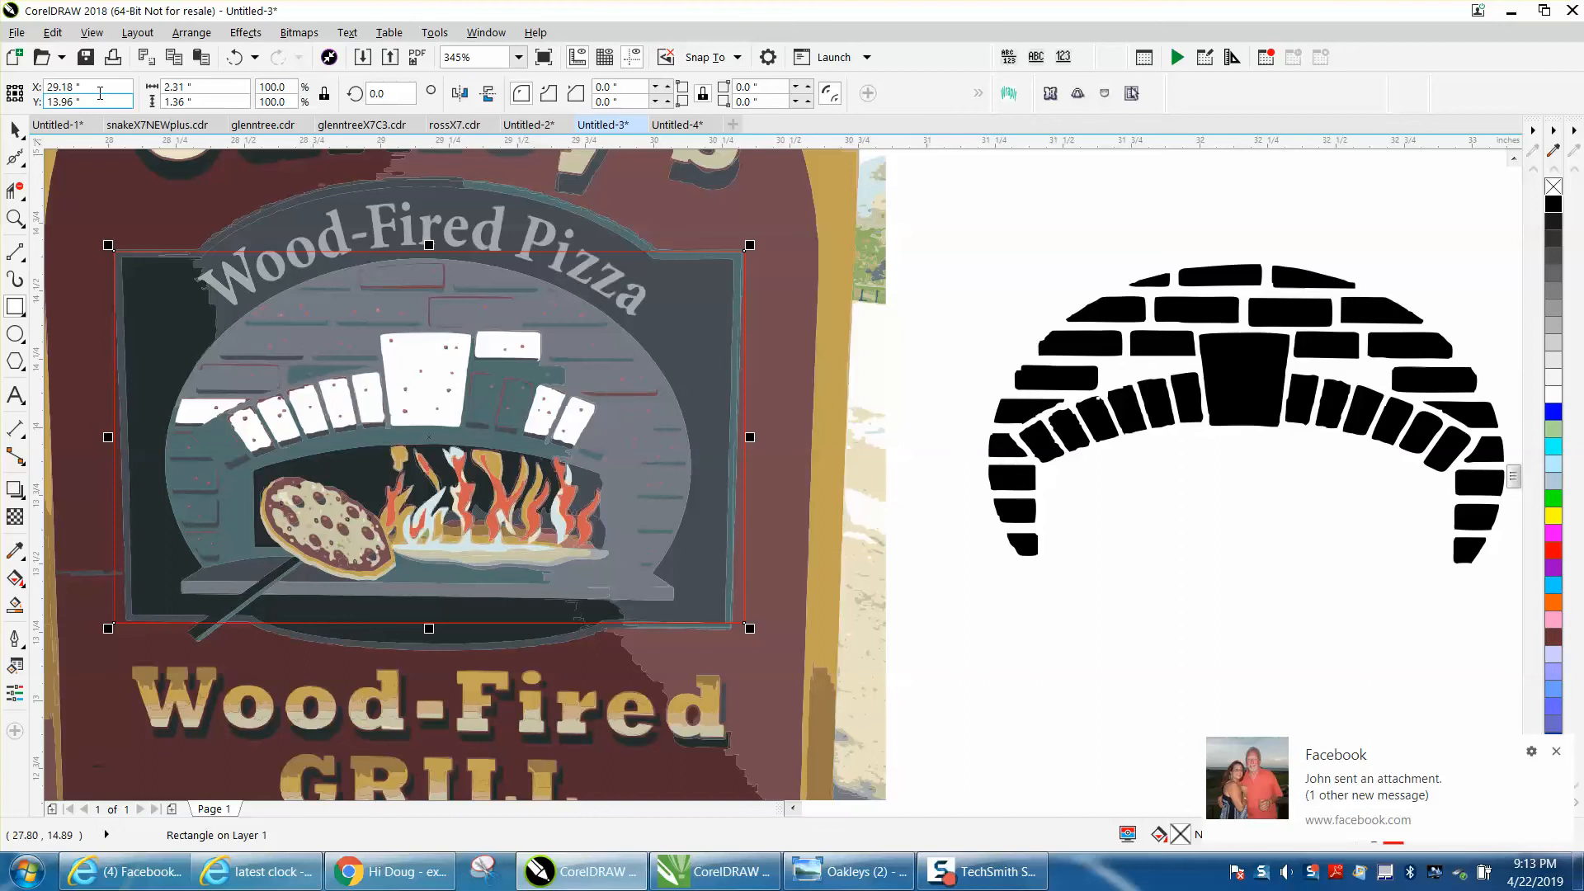
- Convert the panel rectangle to curves and move its two lower corner nodes inward onto the traced panel's corners
left_click(192, 32)
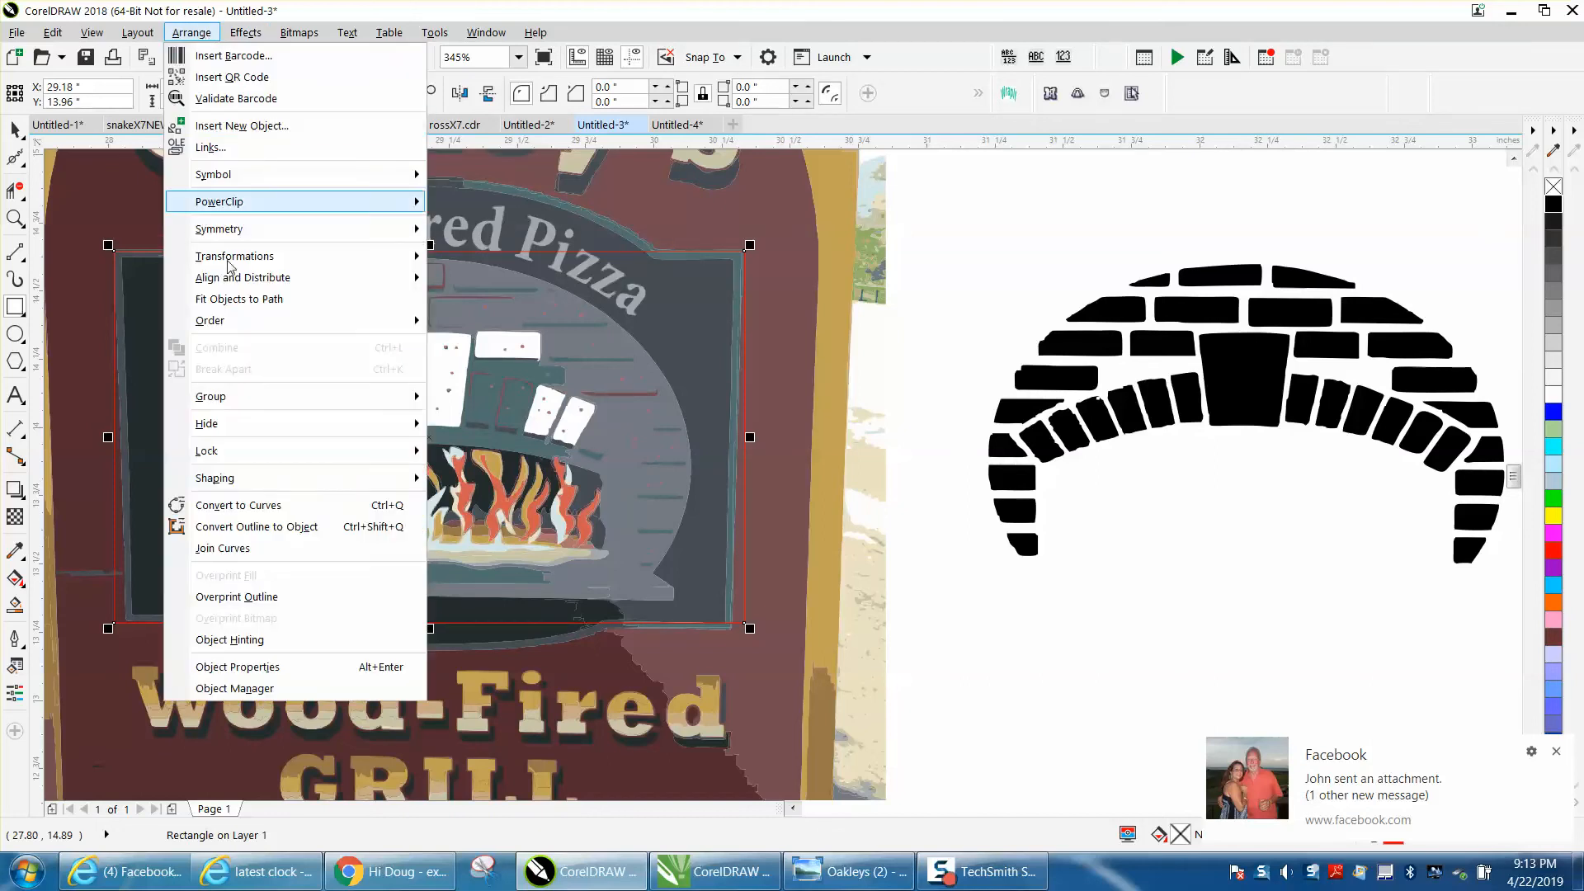
left_click(238, 504)
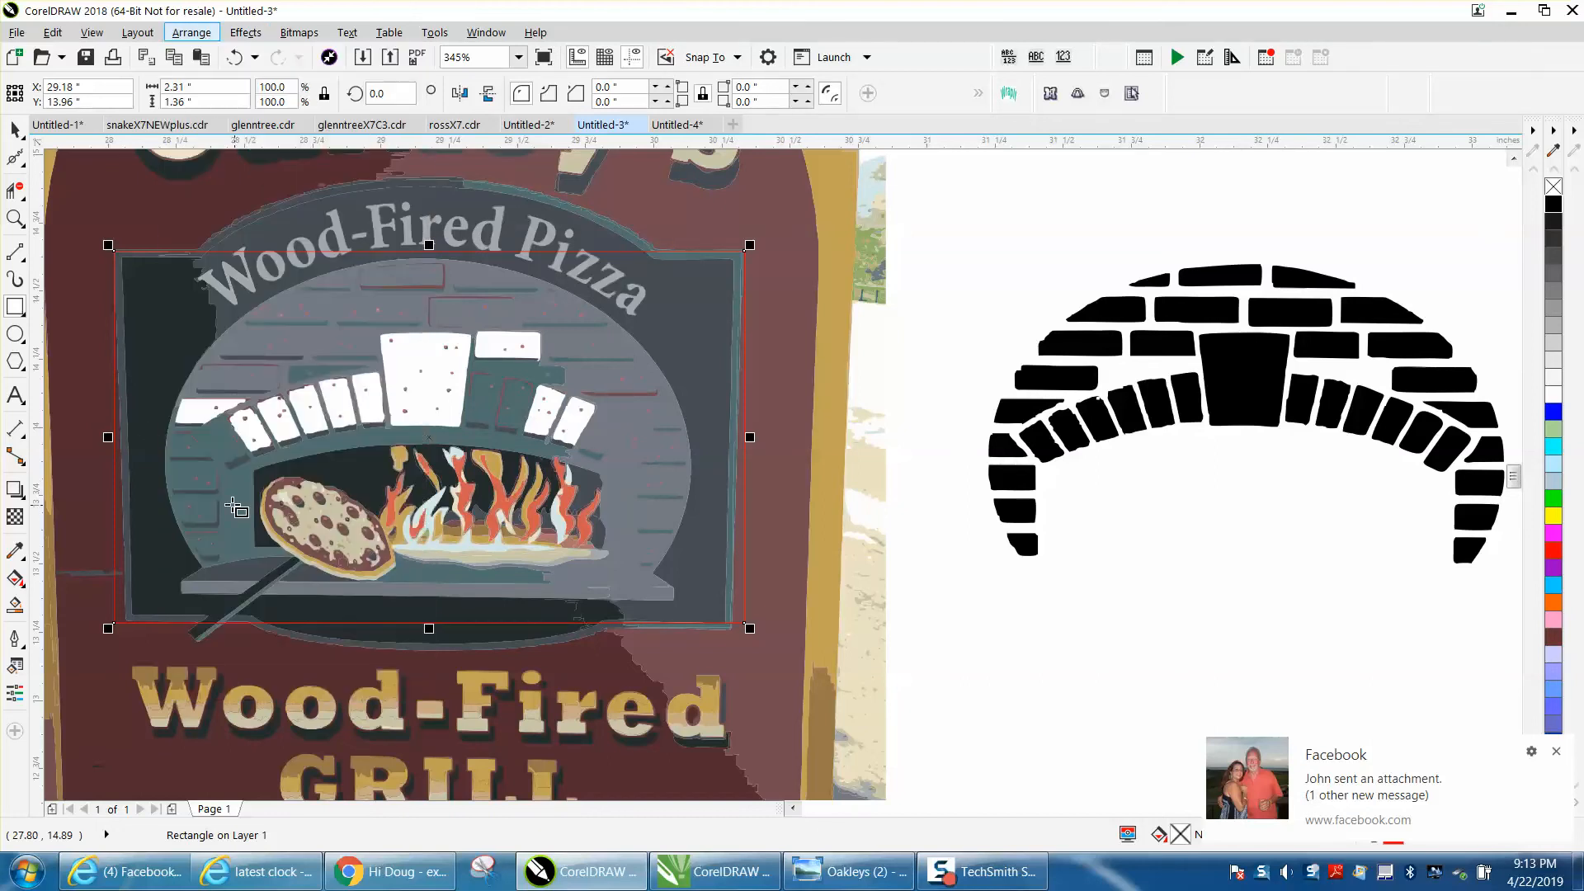
left_click(17, 191)
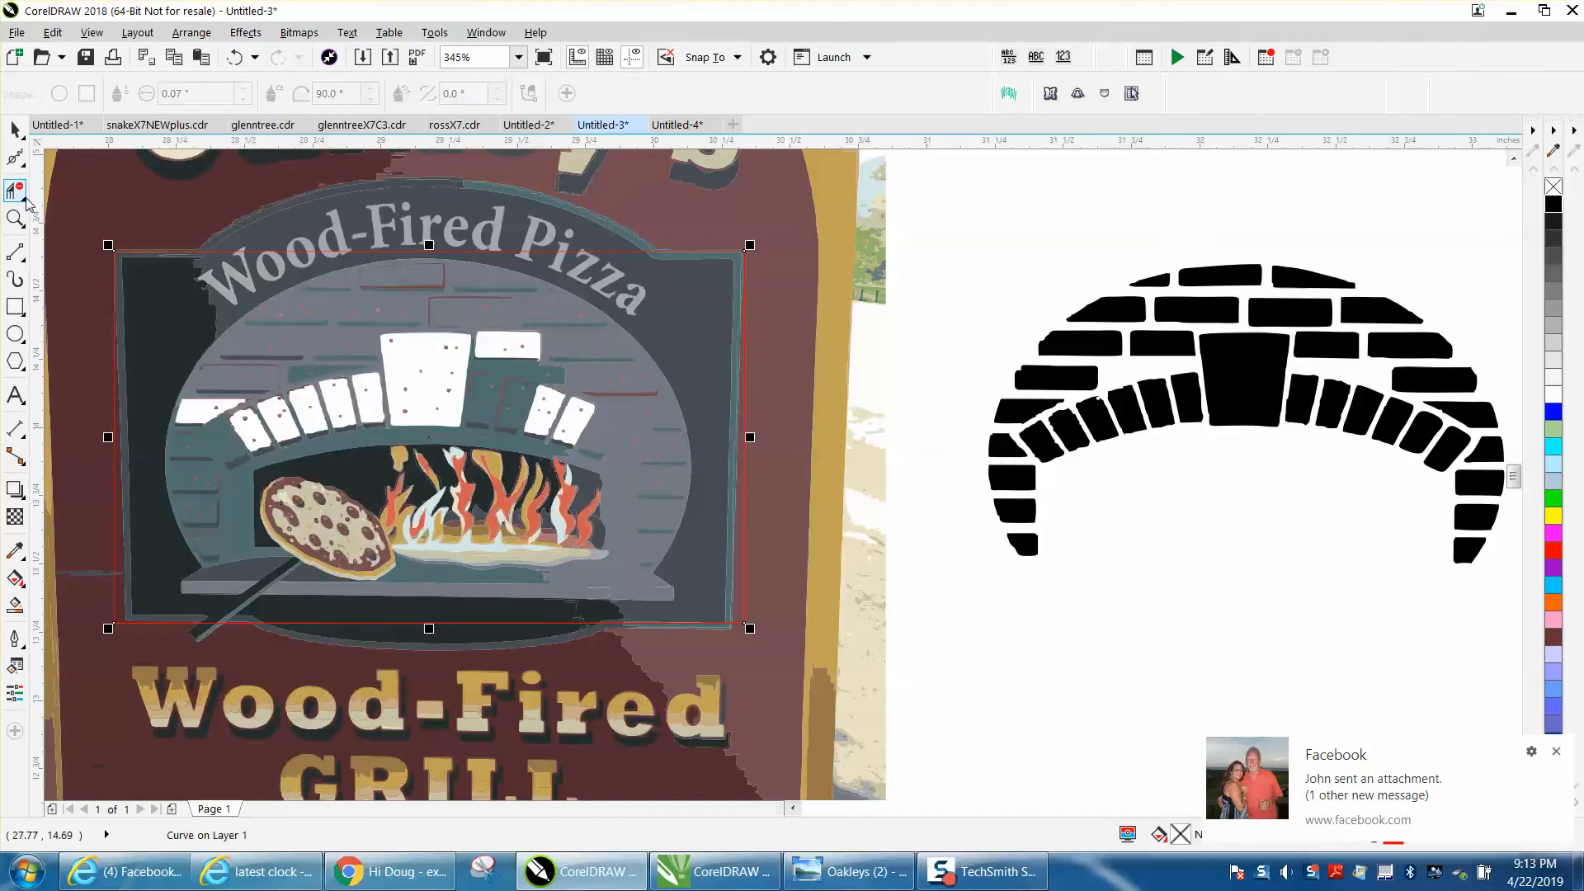
left_click(24, 167)
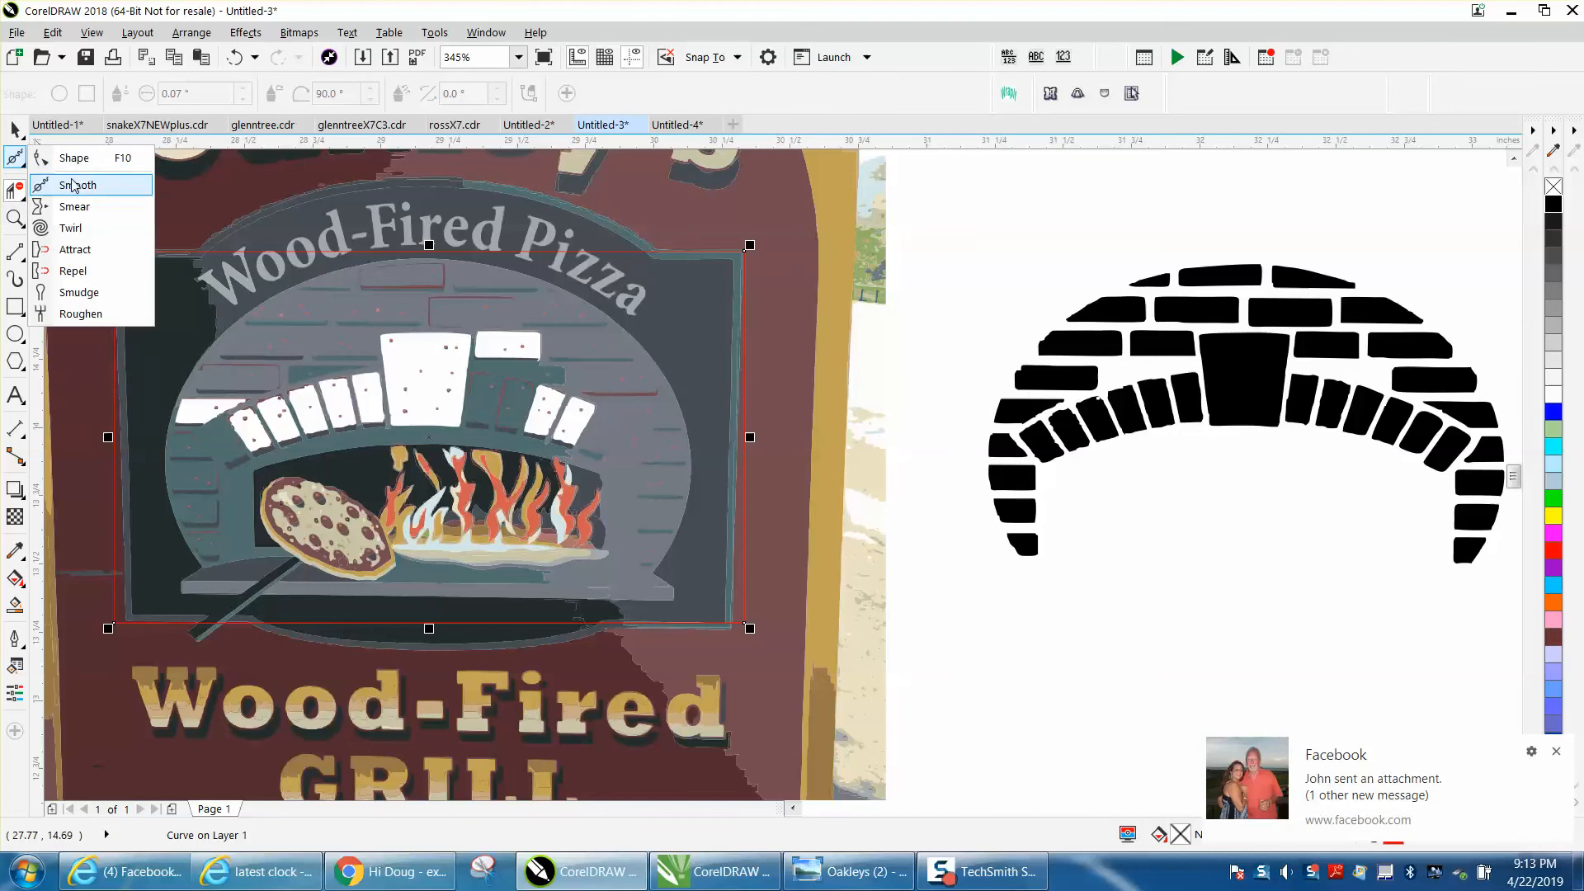
left_click(66, 57)
left_click_drag(115, 624, 123, 623)
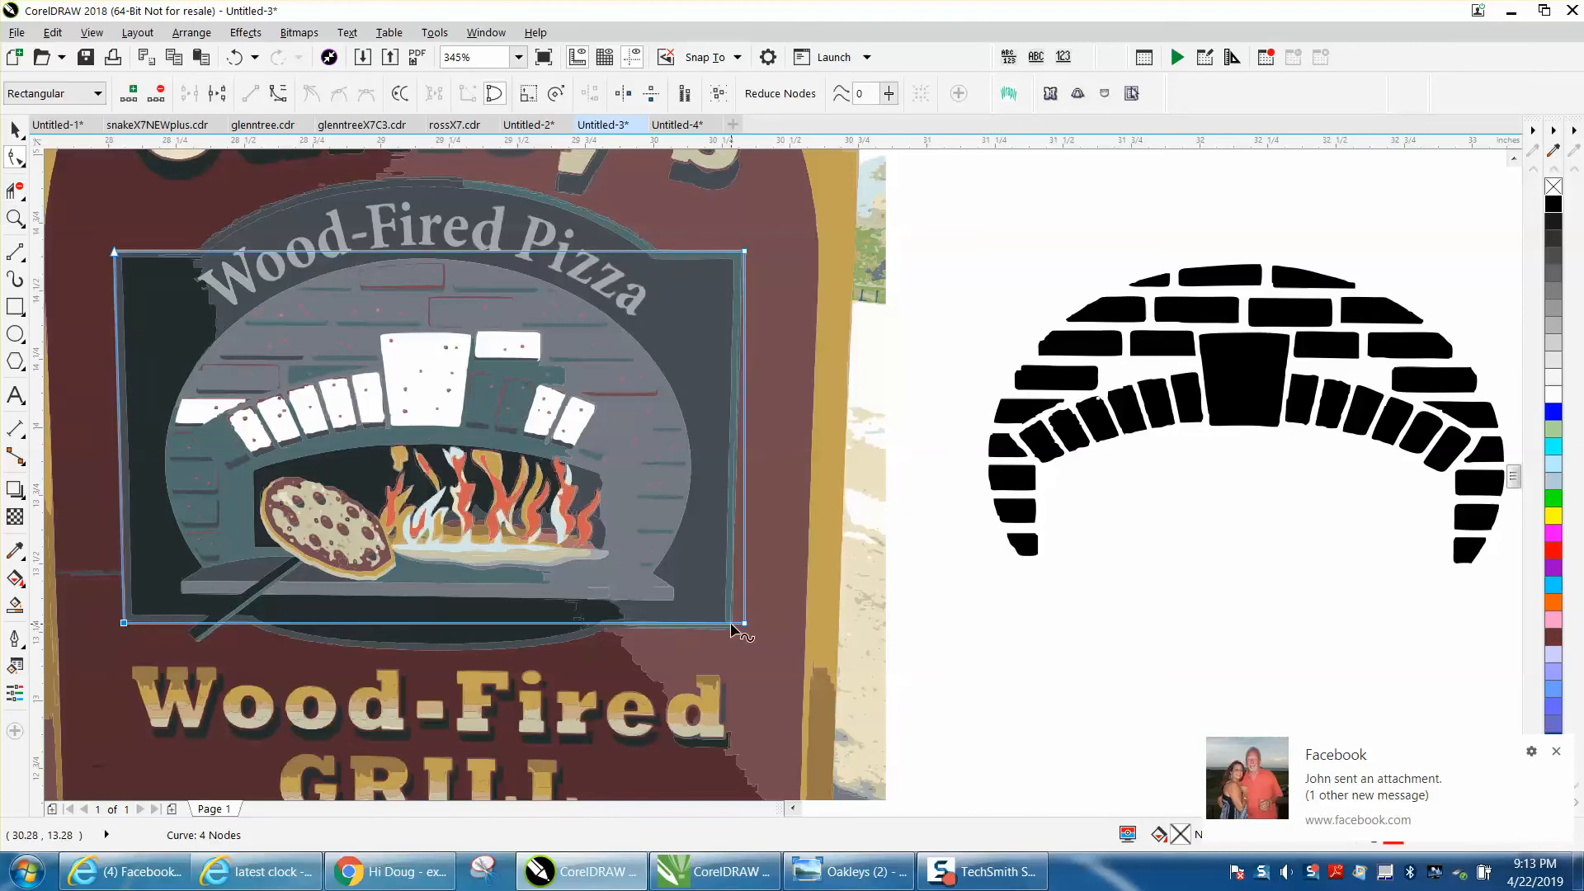
left_click_drag(744, 624, 731, 628)
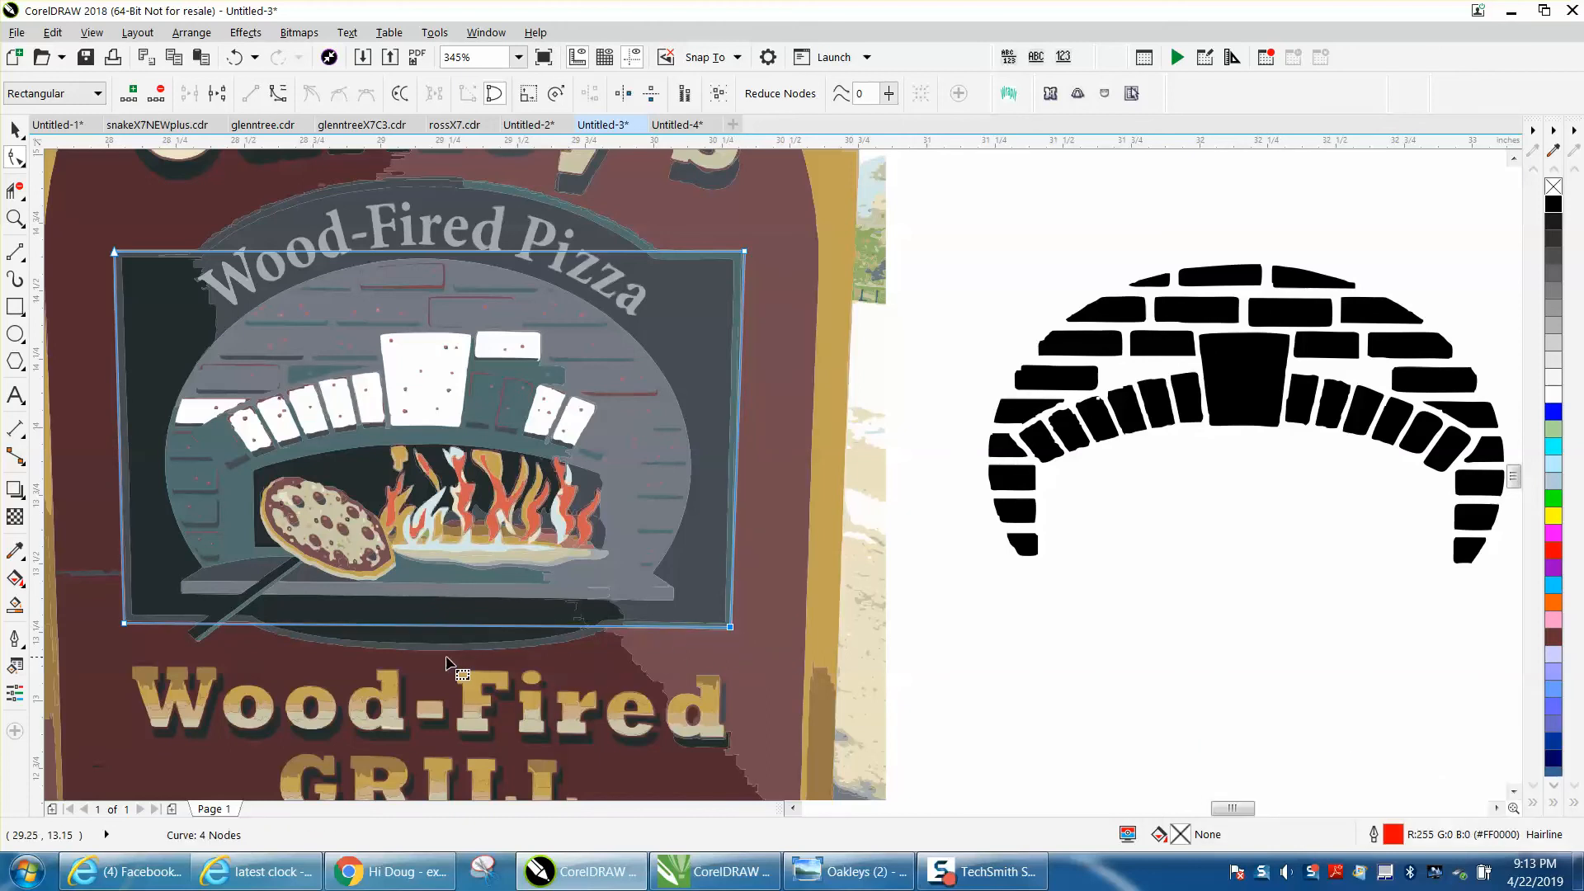
left_click(16, 217)
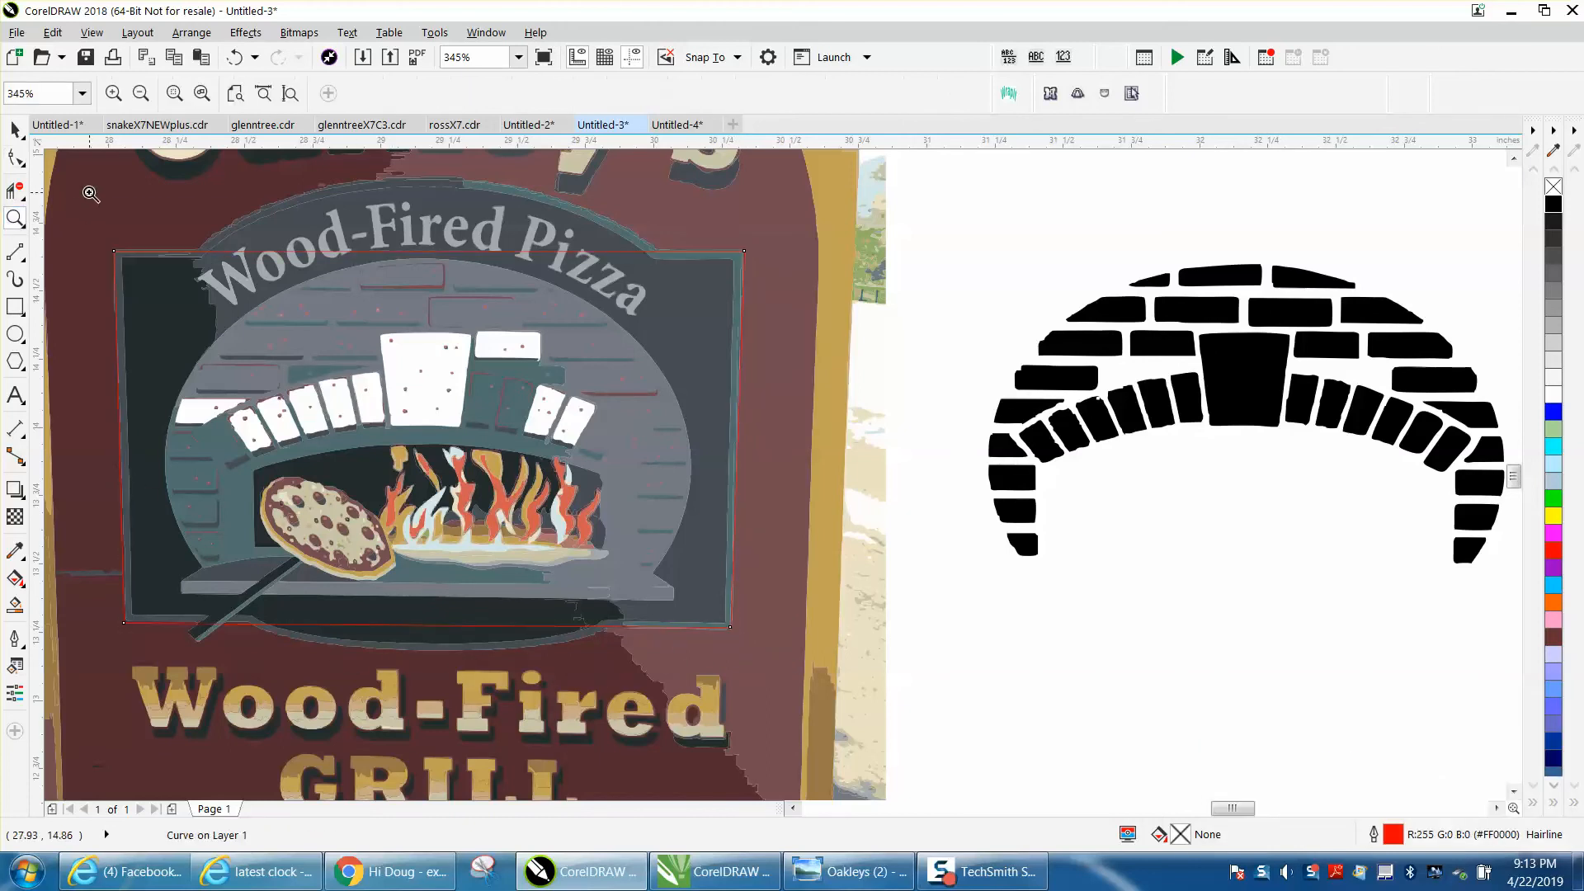
left_click(293, 320)
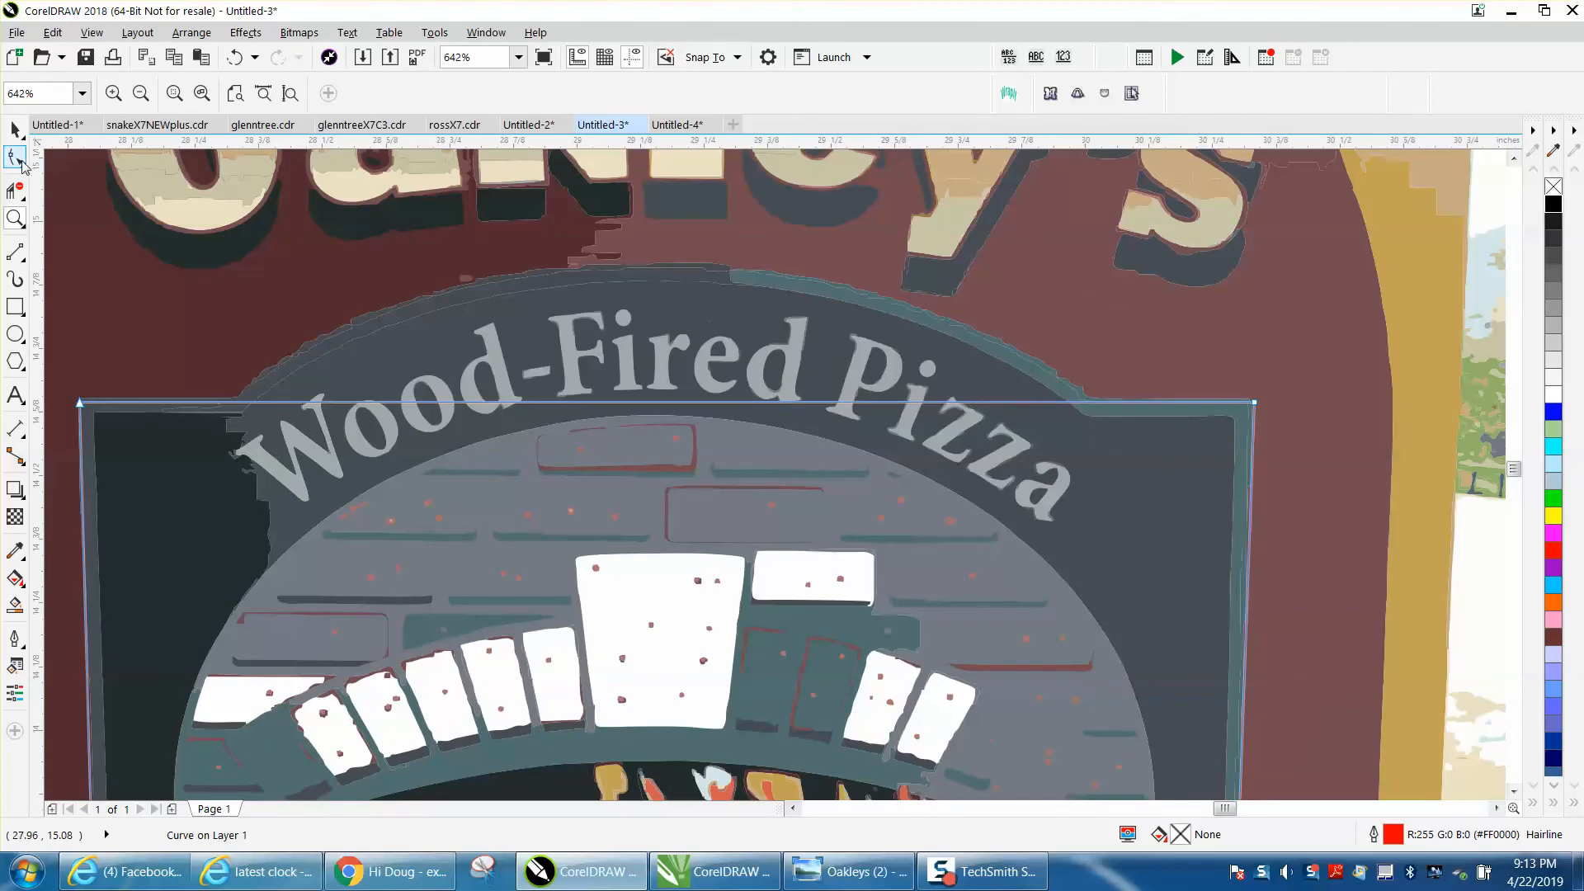
left_click(18, 159)
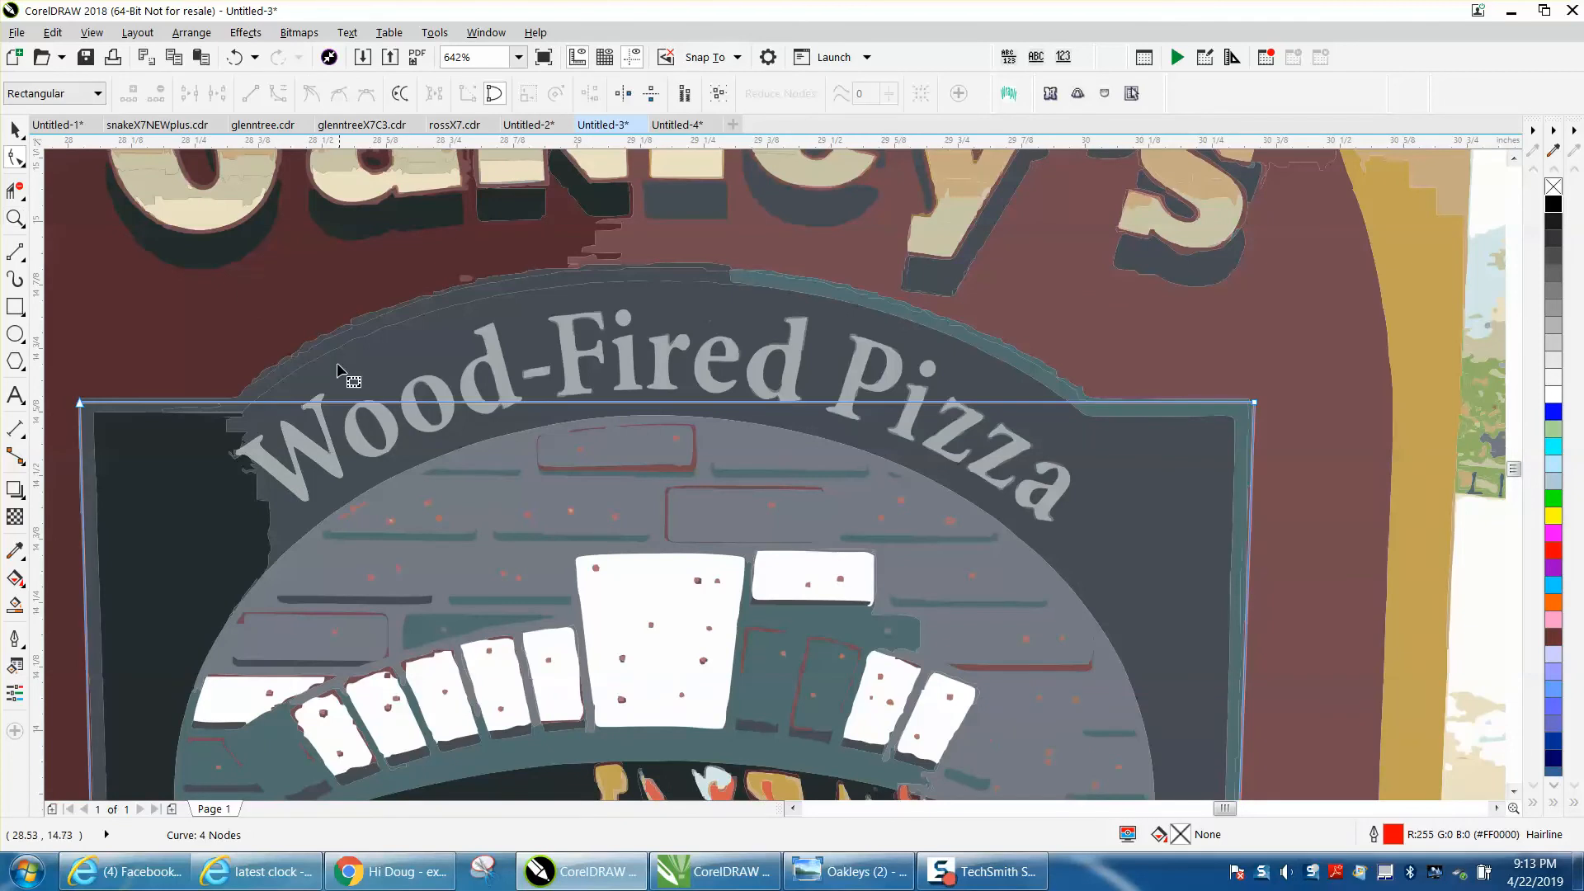
left_click(251, 402)
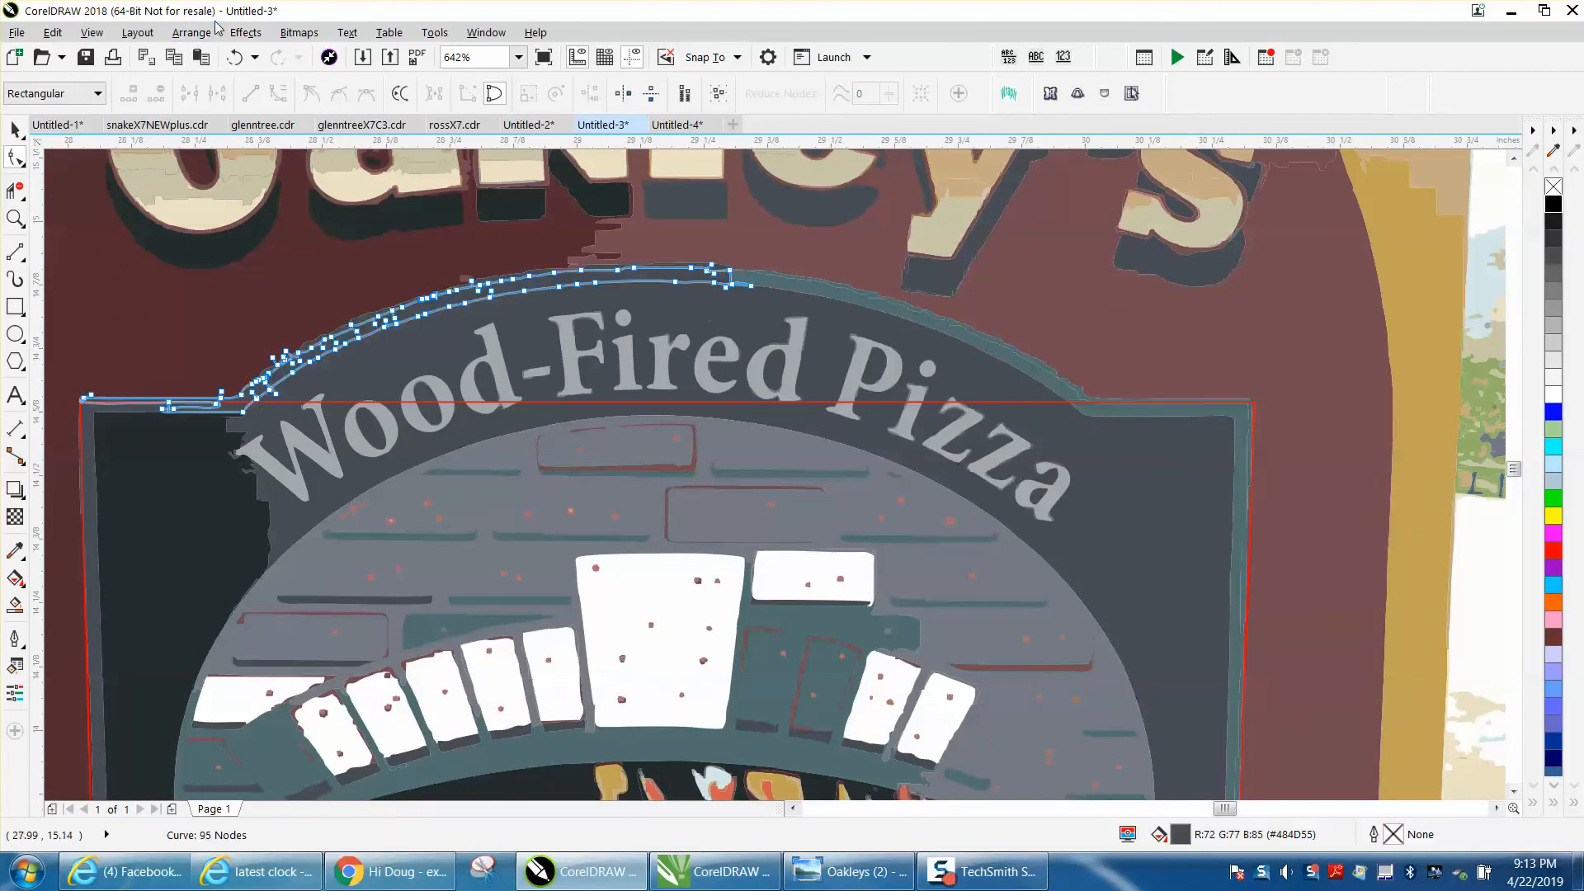
left_click(234, 57)
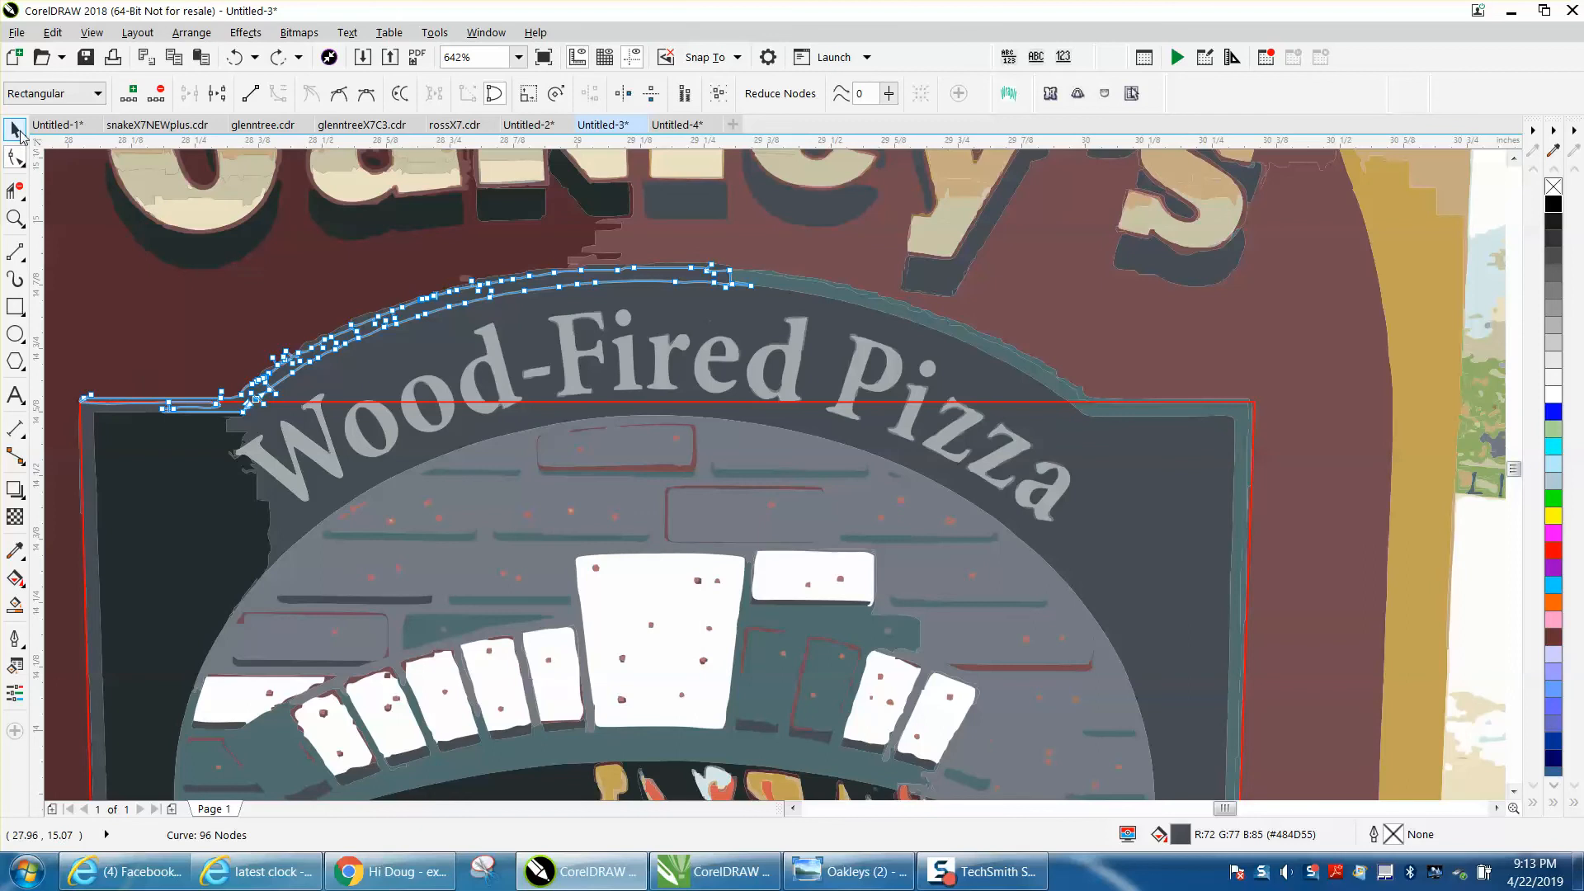
left_click(15, 130)
key("F10")
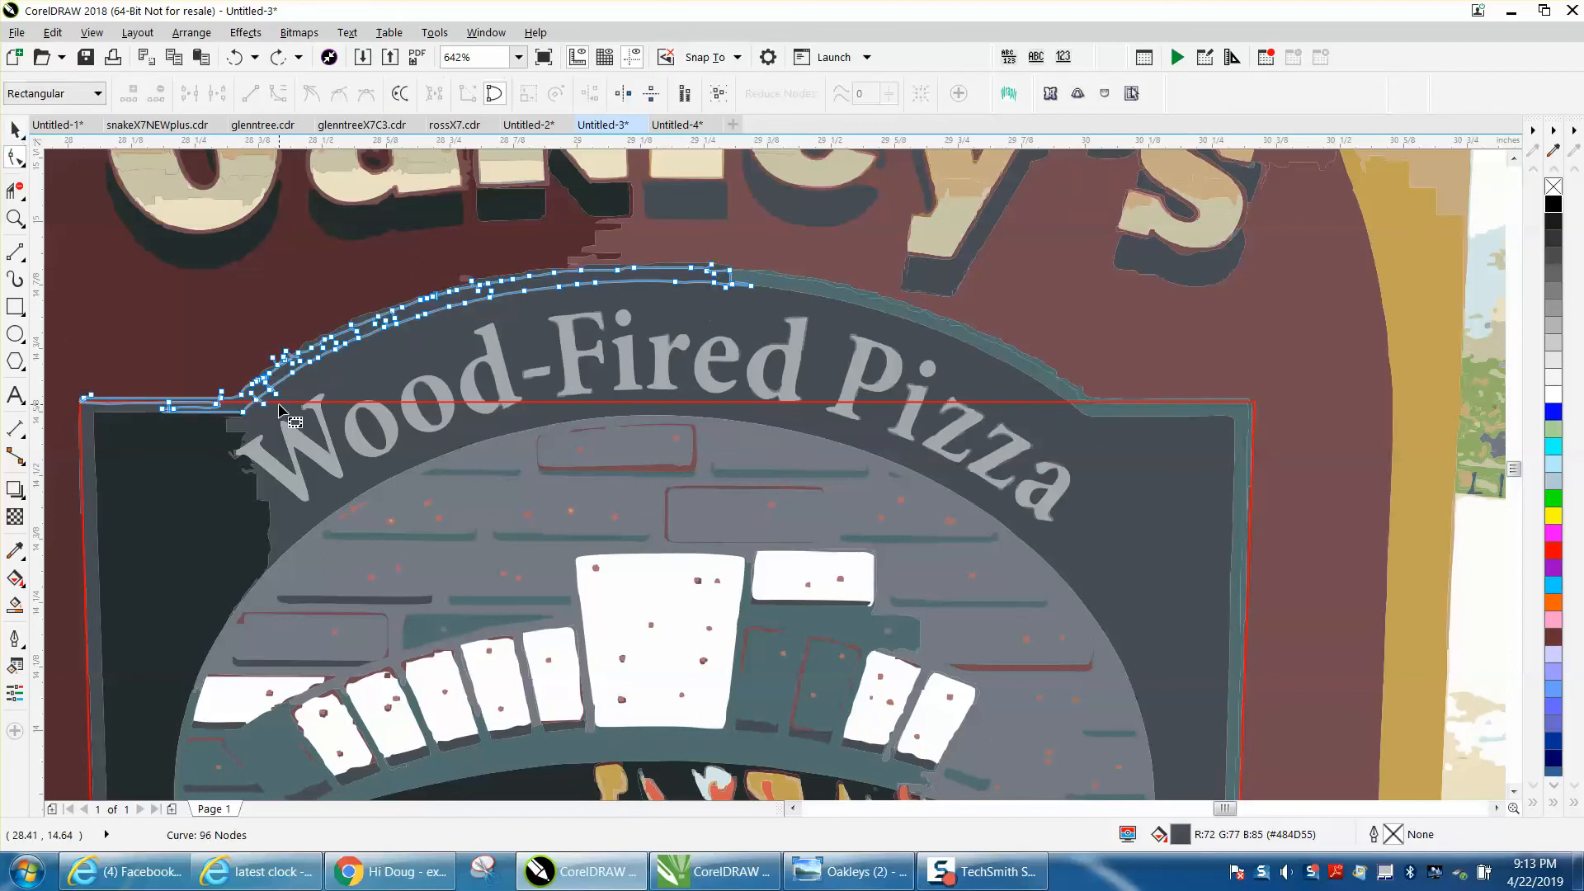
left_click(14, 129)
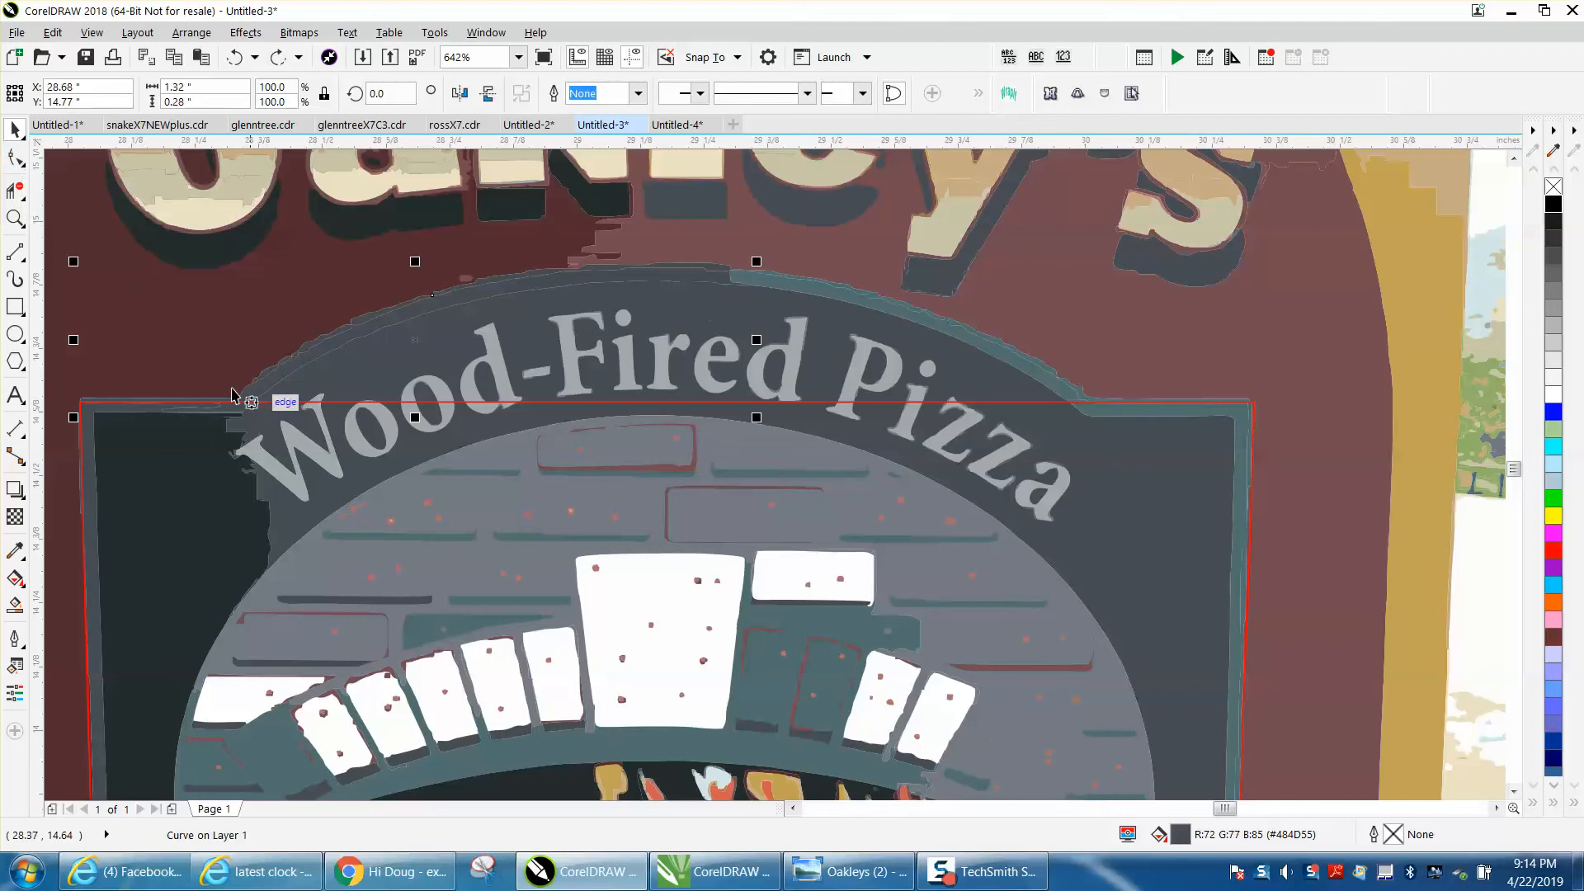
left_click(15, 157)
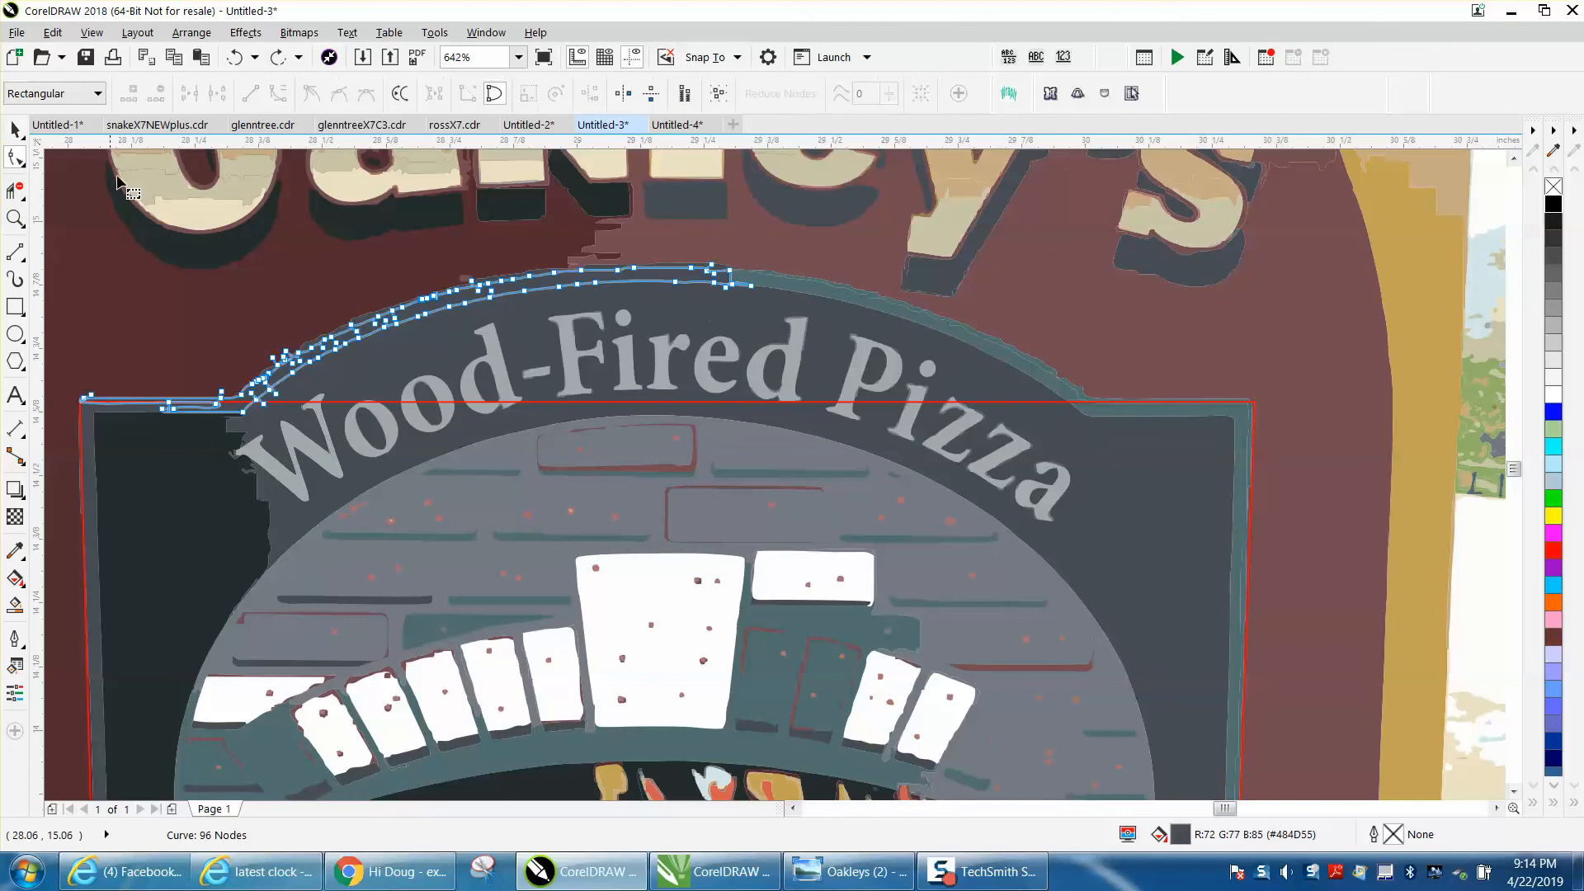
left_click(235, 57)
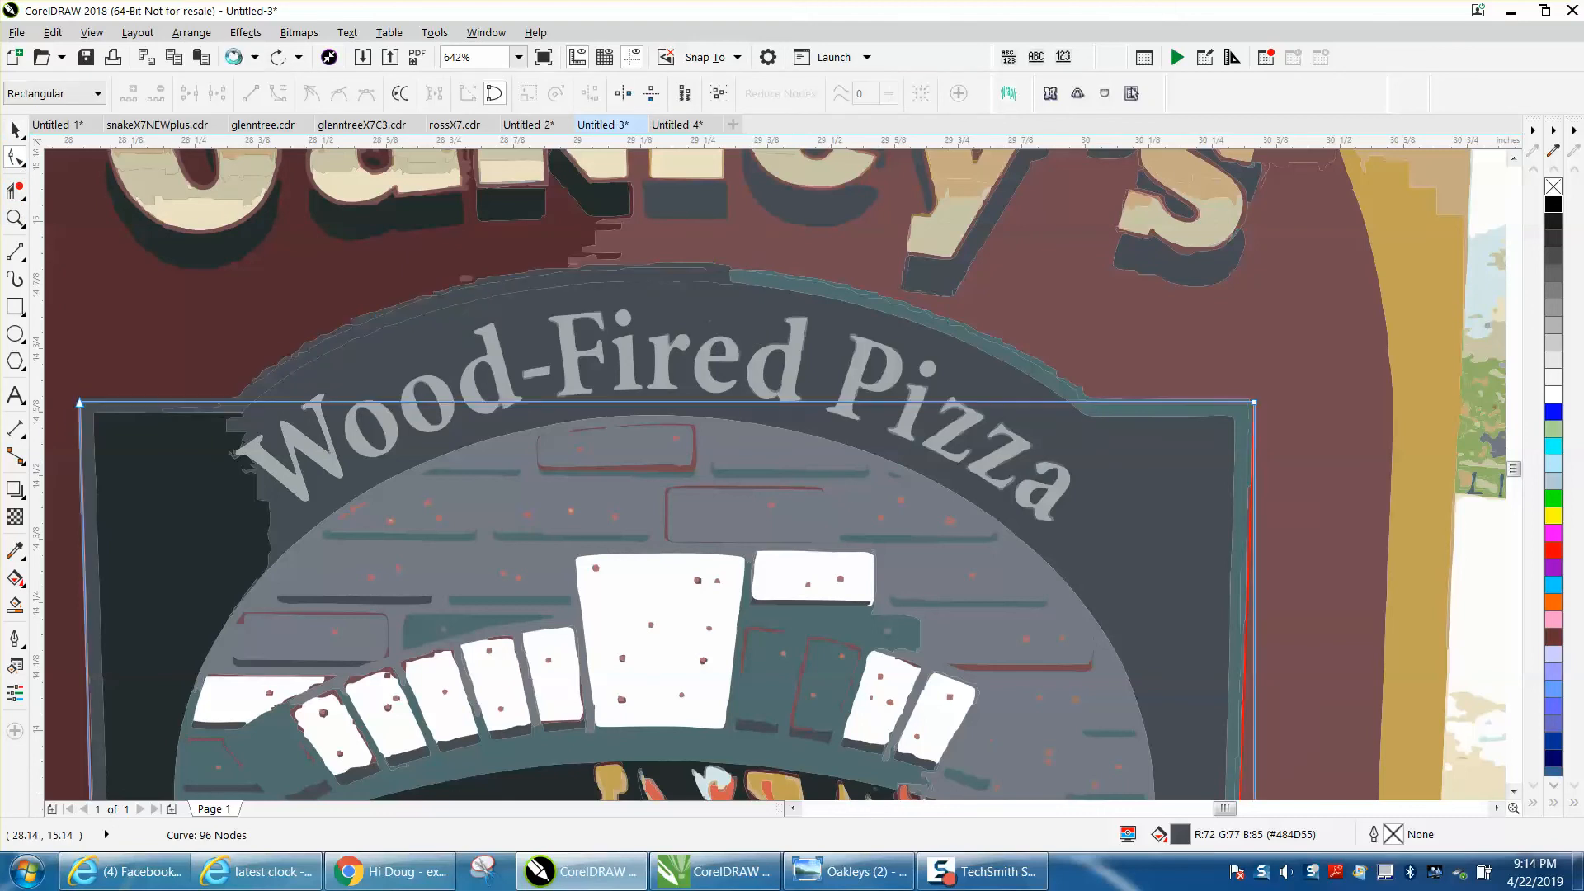
- Add two nodes on the panel outline's upper edge where the arch above the Wood-Fired Pizza lettering begins and ends
double_click(255, 402)
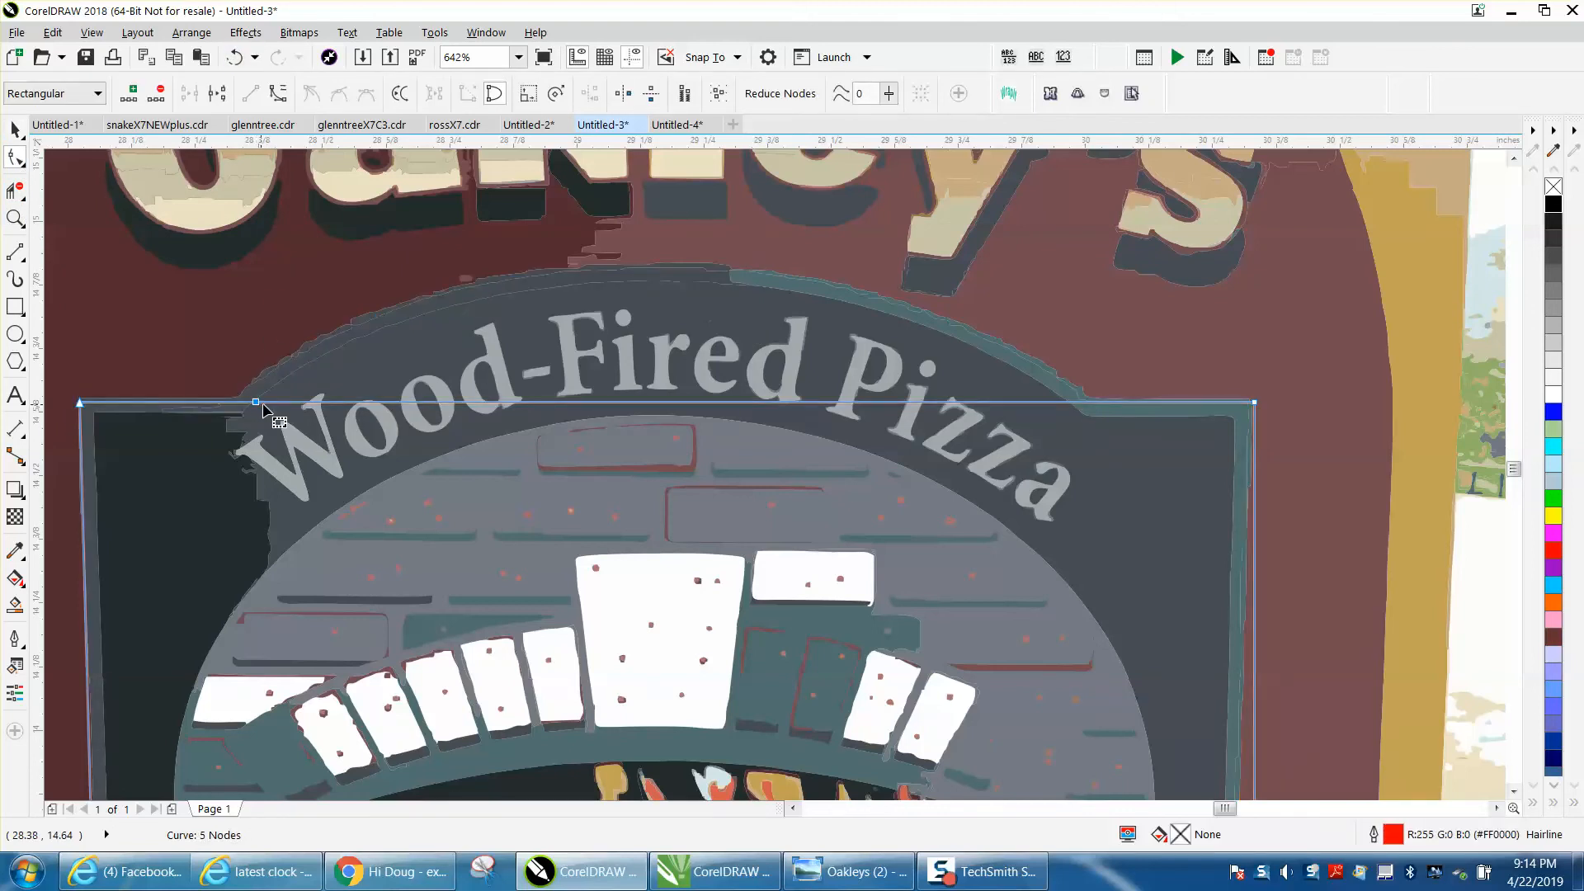
left_click(1065, 404)
double_click(1067, 404)
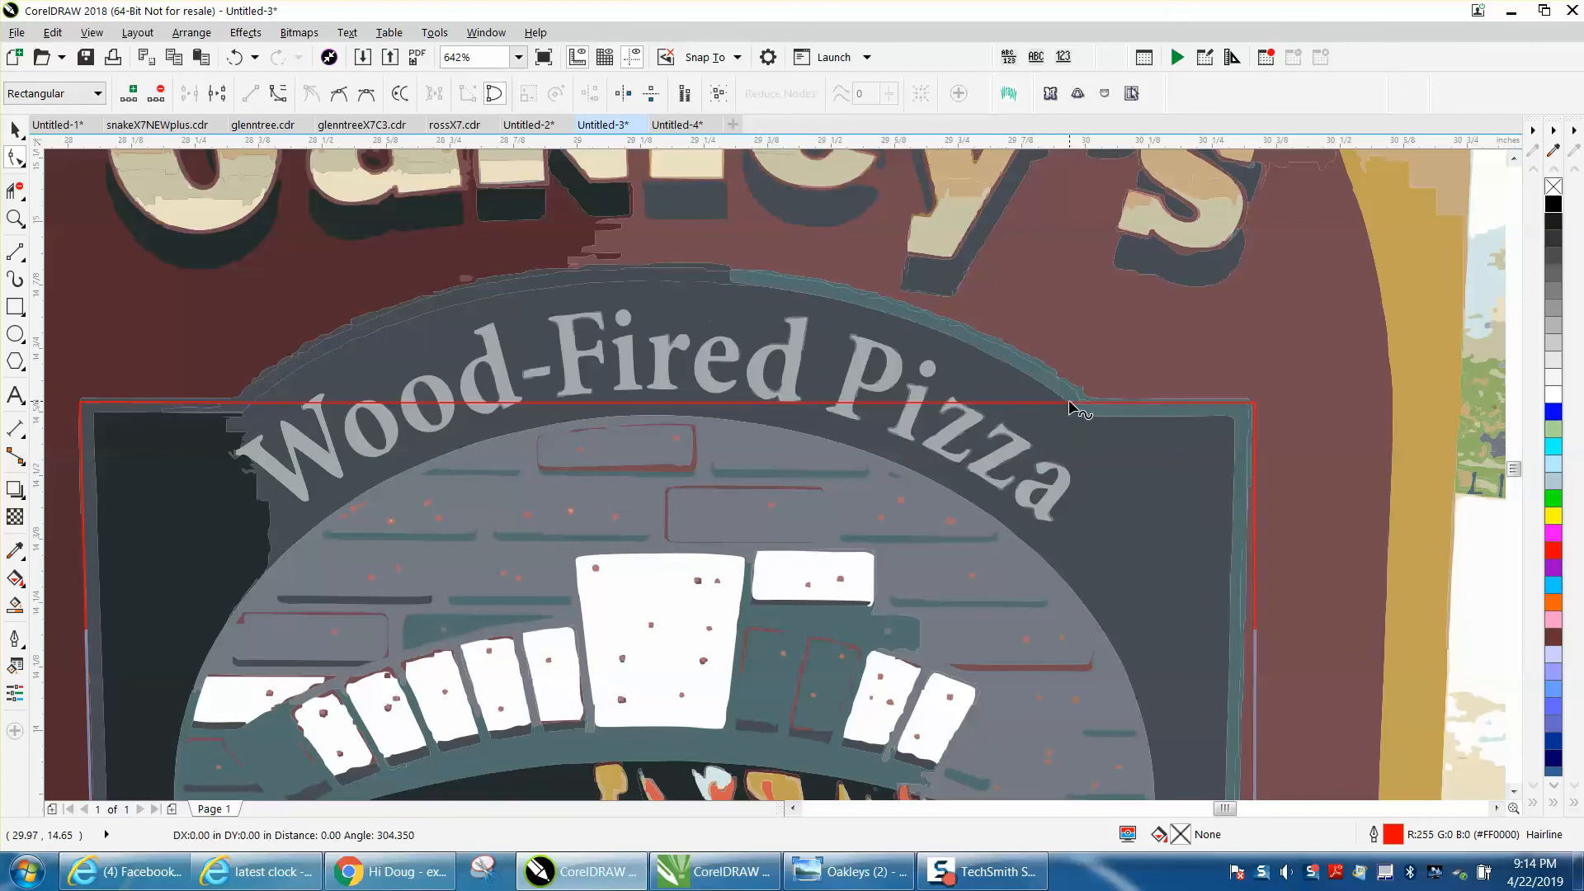
- Convert the upper segment between the two new nodes to a curve, bow it up along the arch, and spread its end nodes to the arch's corners
left_click_drag(211, 361, 429, 459)
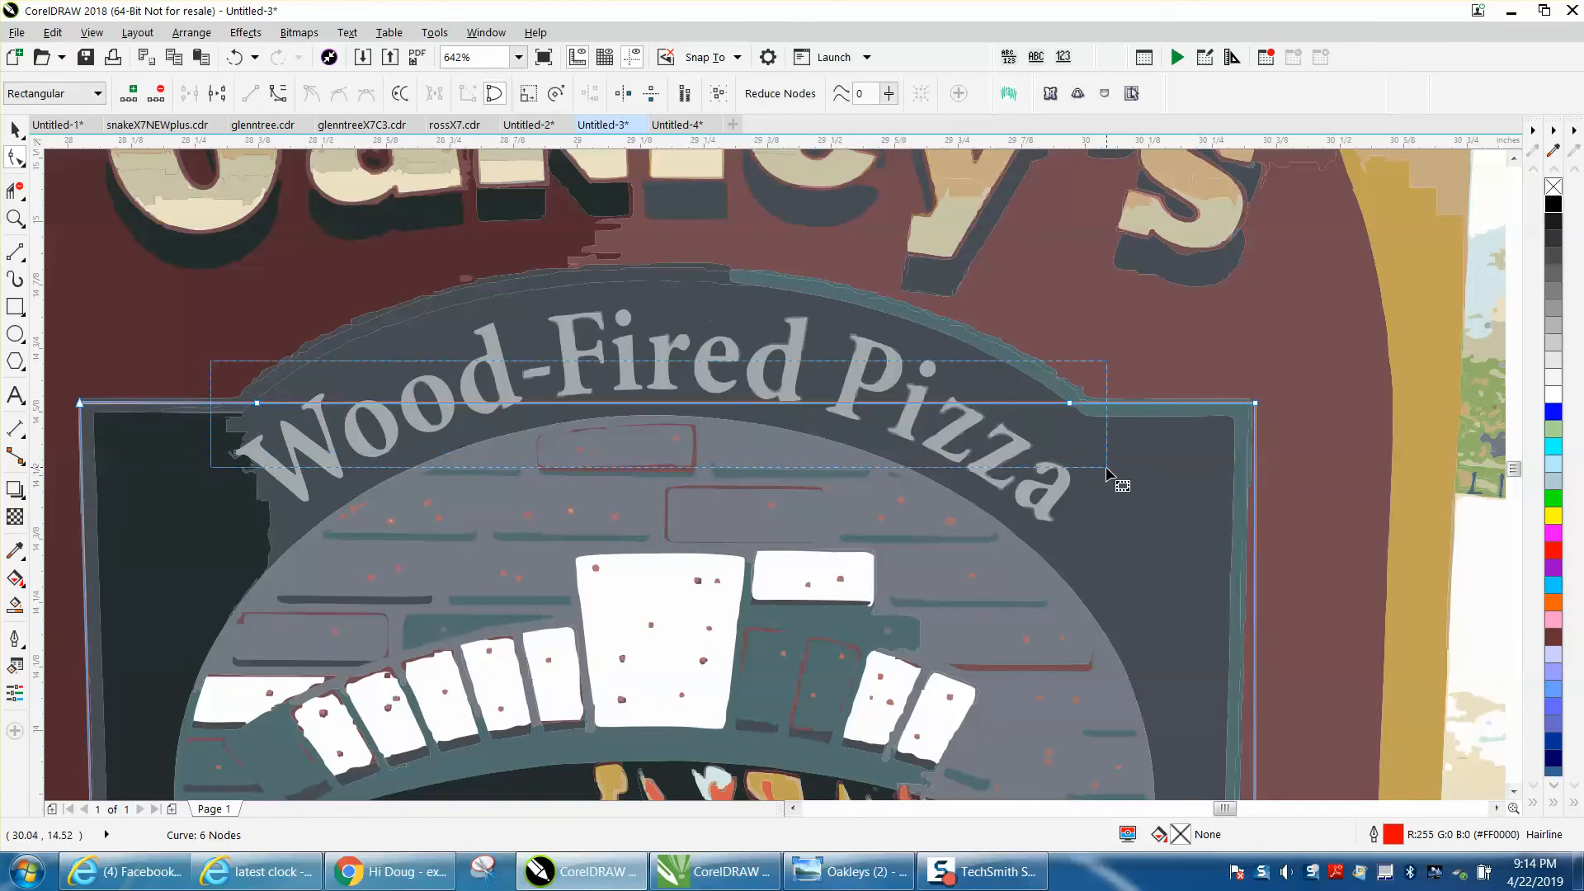
right_click(1071, 404)
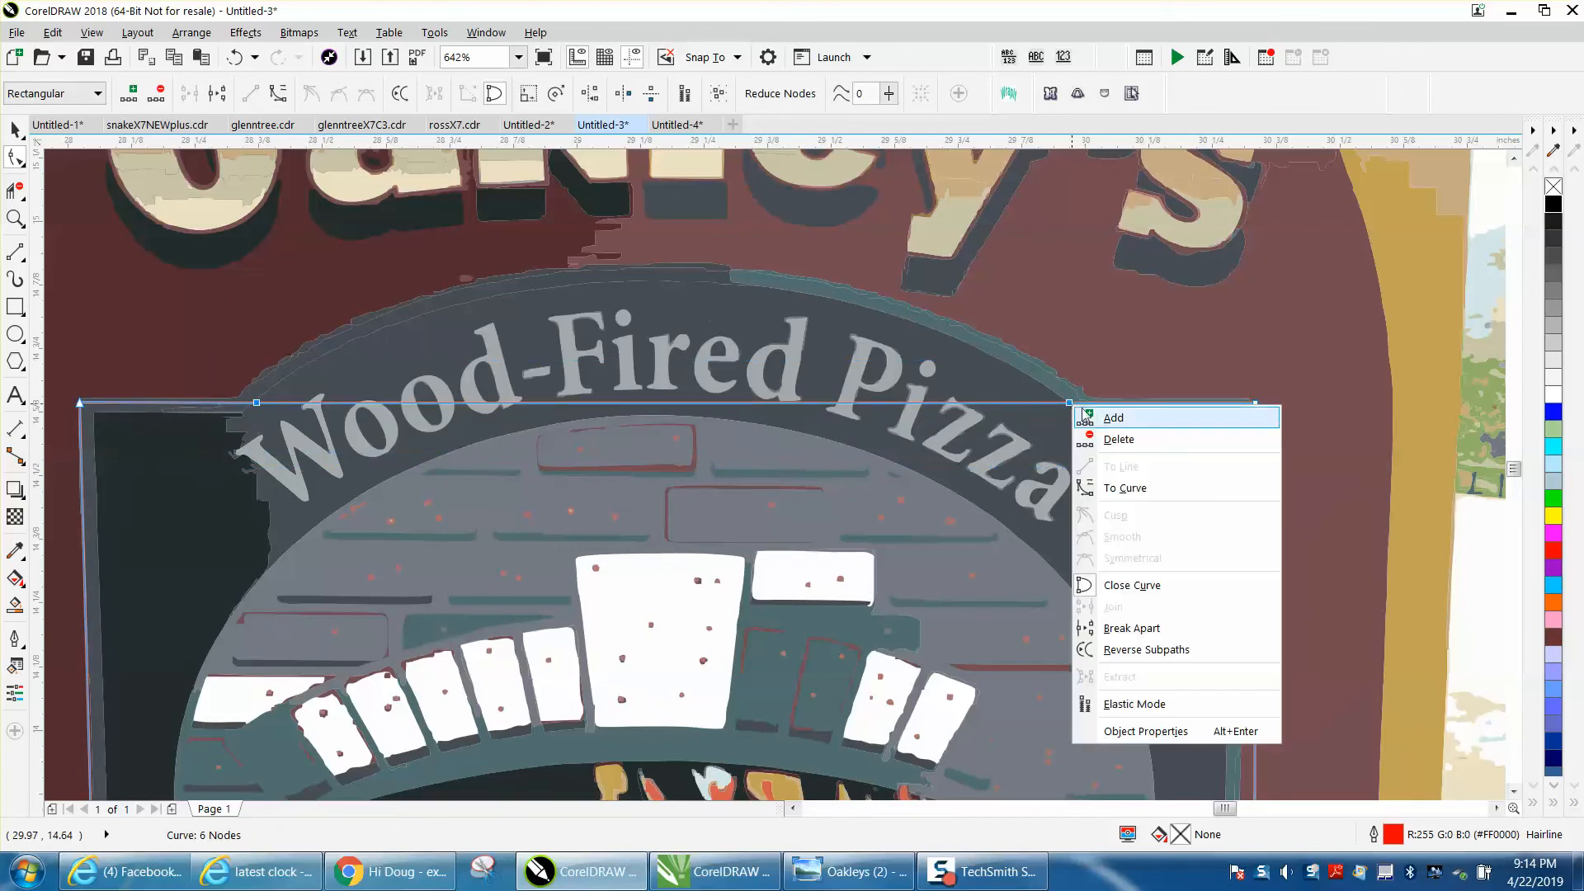
left_click(1128, 489)
left_click_drag(658, 406, 649, 264)
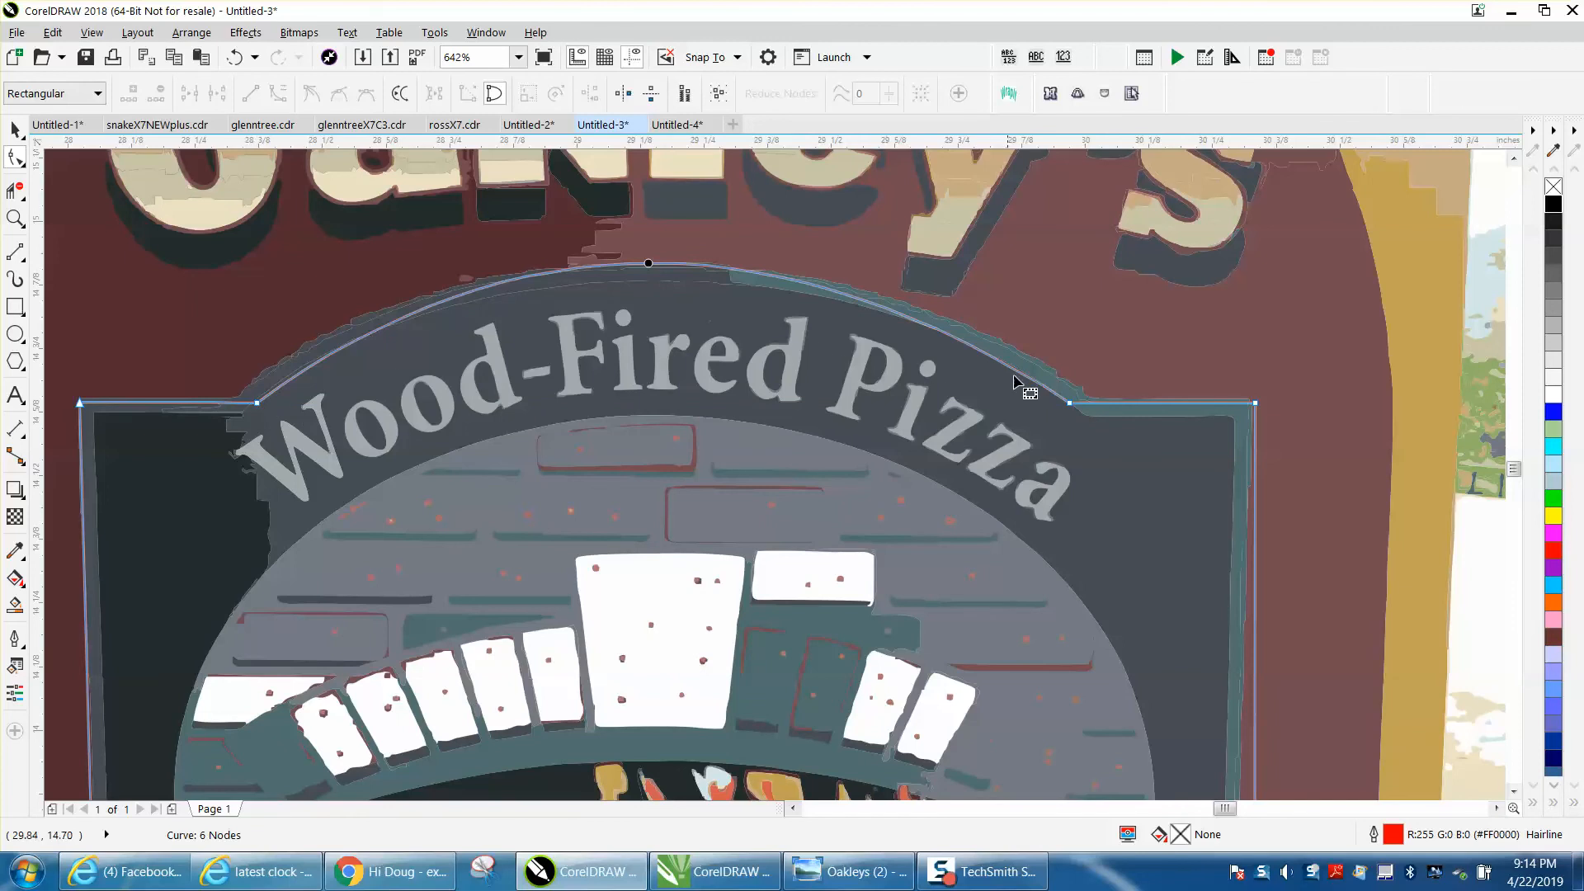
left_click_drag(1070, 404, 1088, 403)
left_click_drag(258, 404, 233, 402)
scroll(477, 405, "down", 3)
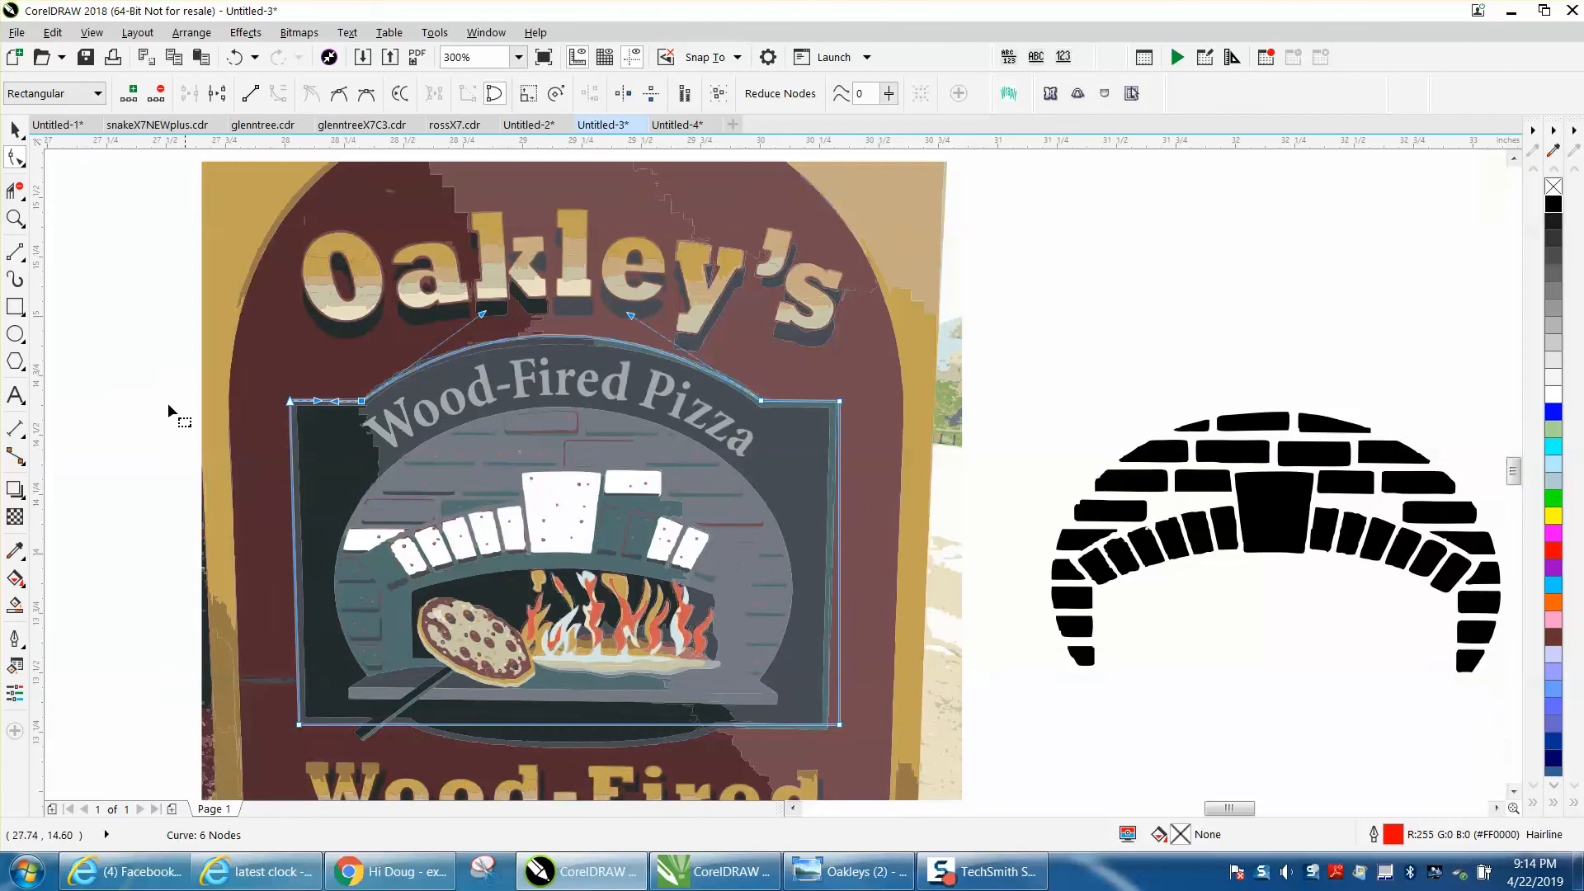
left_click(15, 219)
scroll(860, 778, "down", 1)
scroll(626, 710, "up", 3)
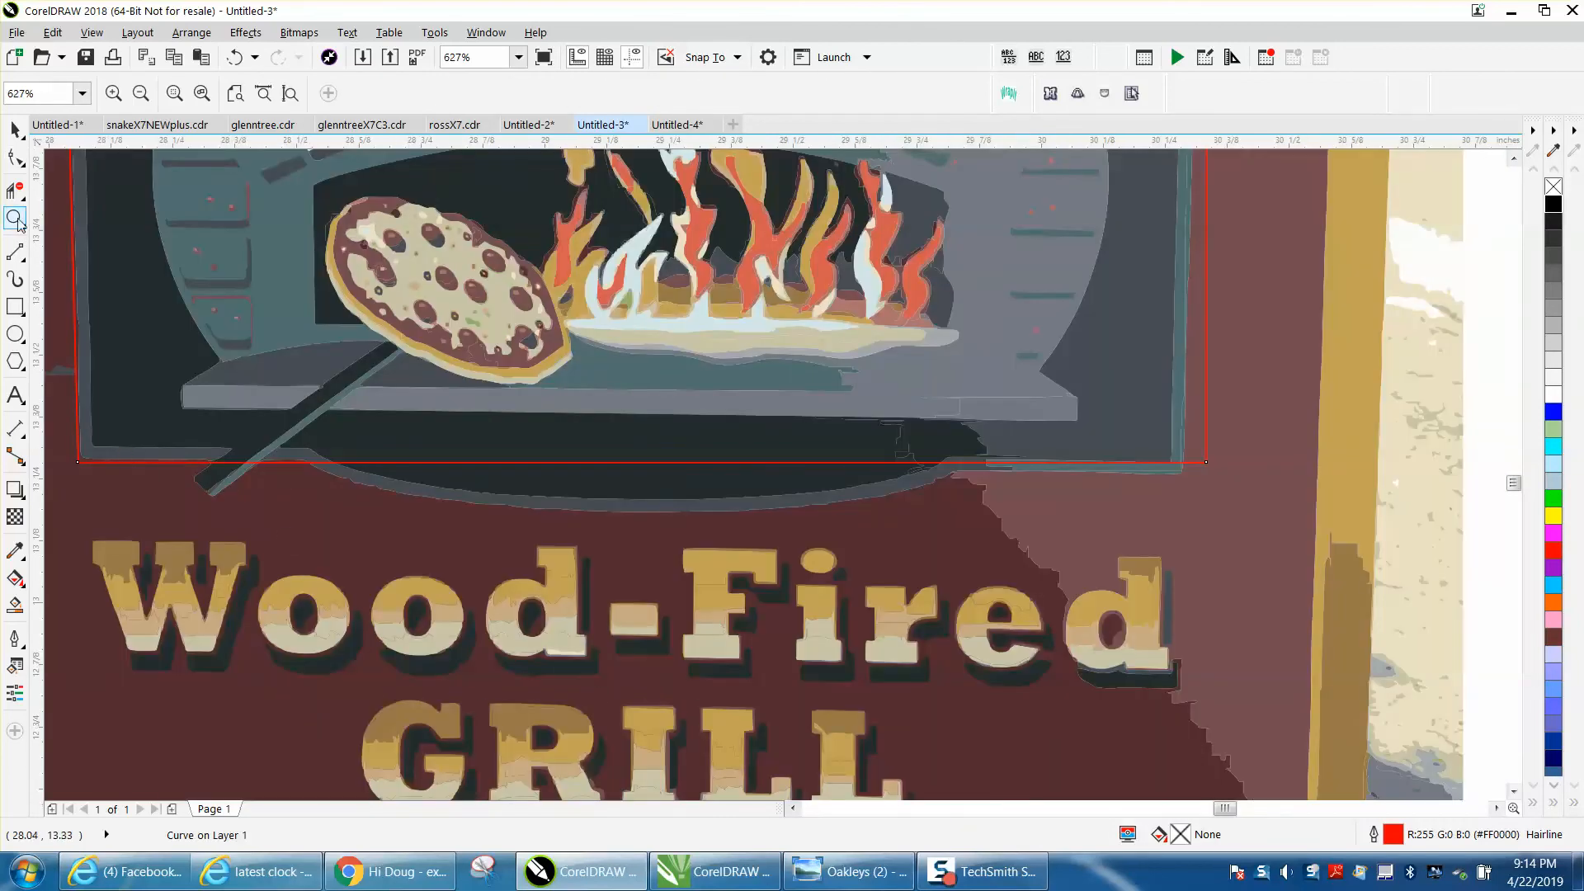
left_click(17, 158)
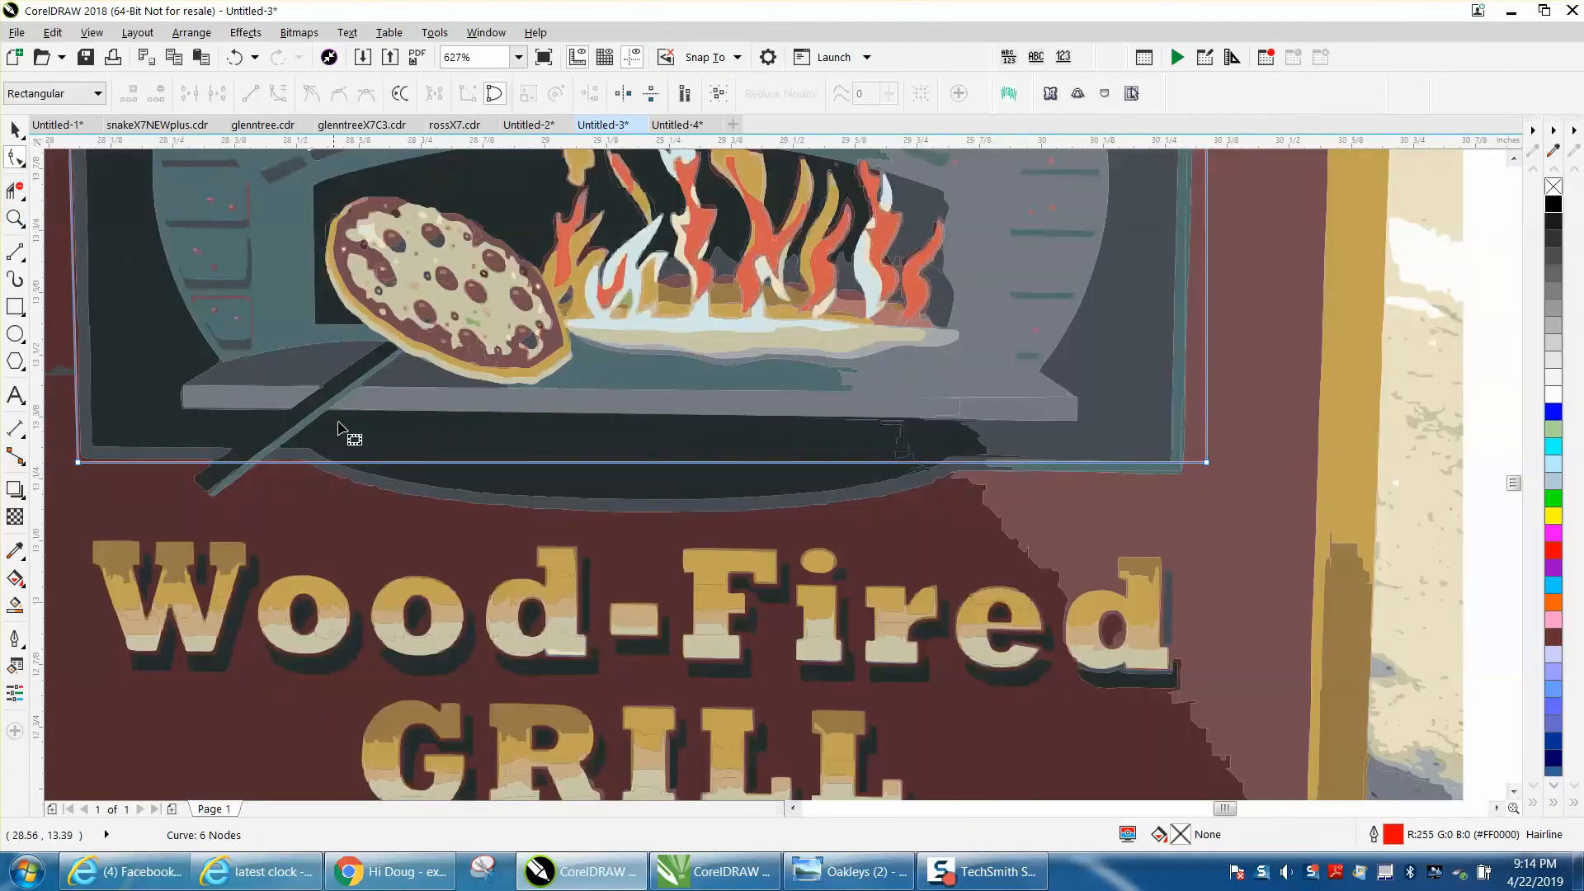
double_click(319, 462)
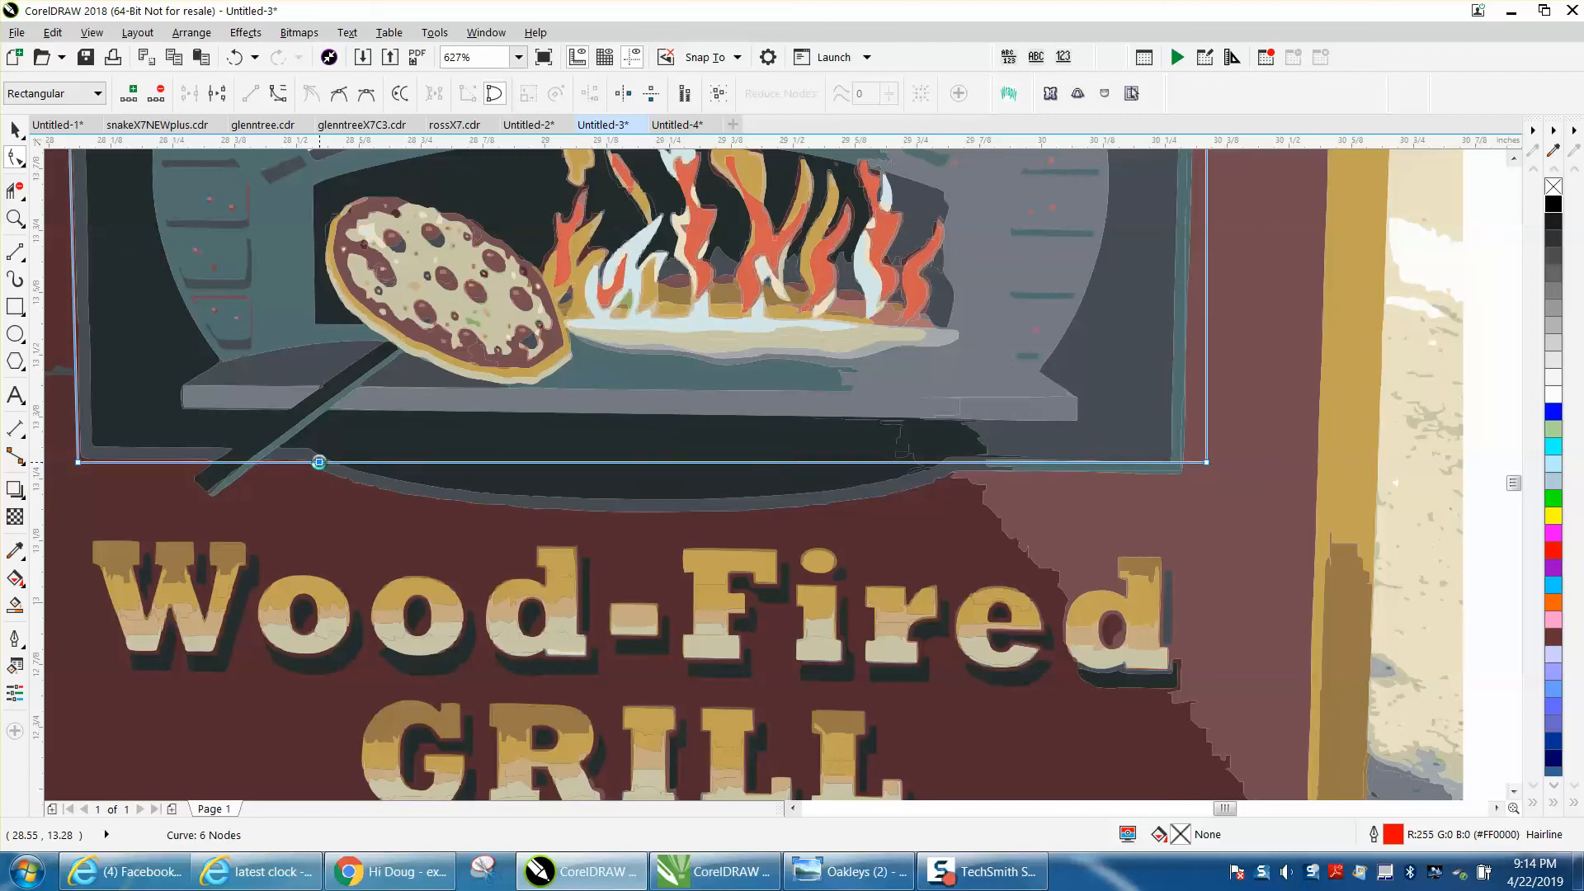
left_click(946, 470)
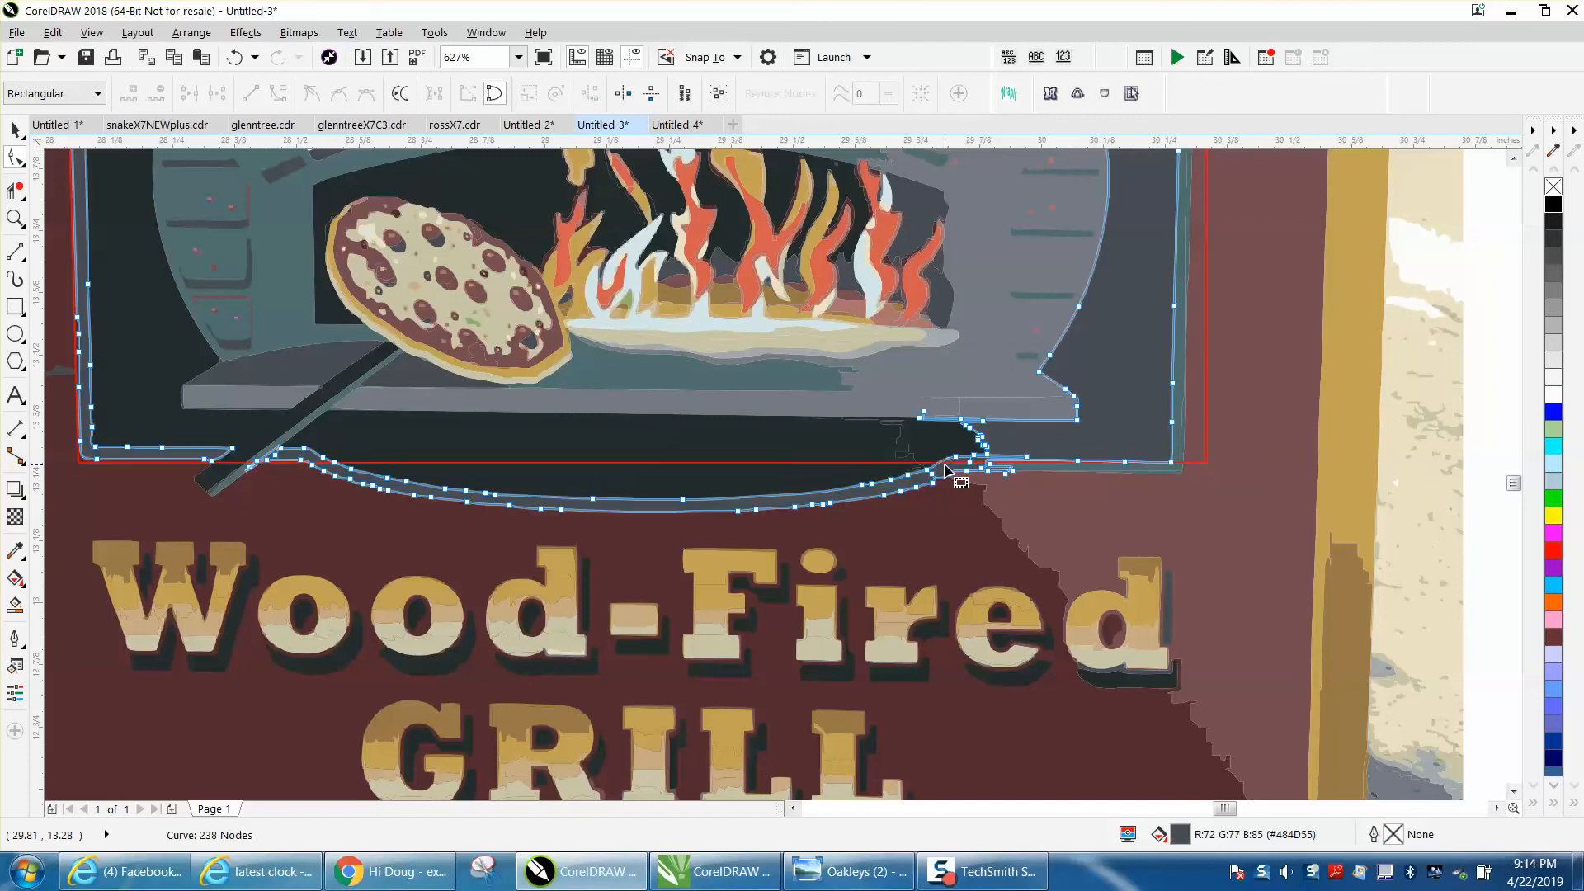
left_click(235, 57)
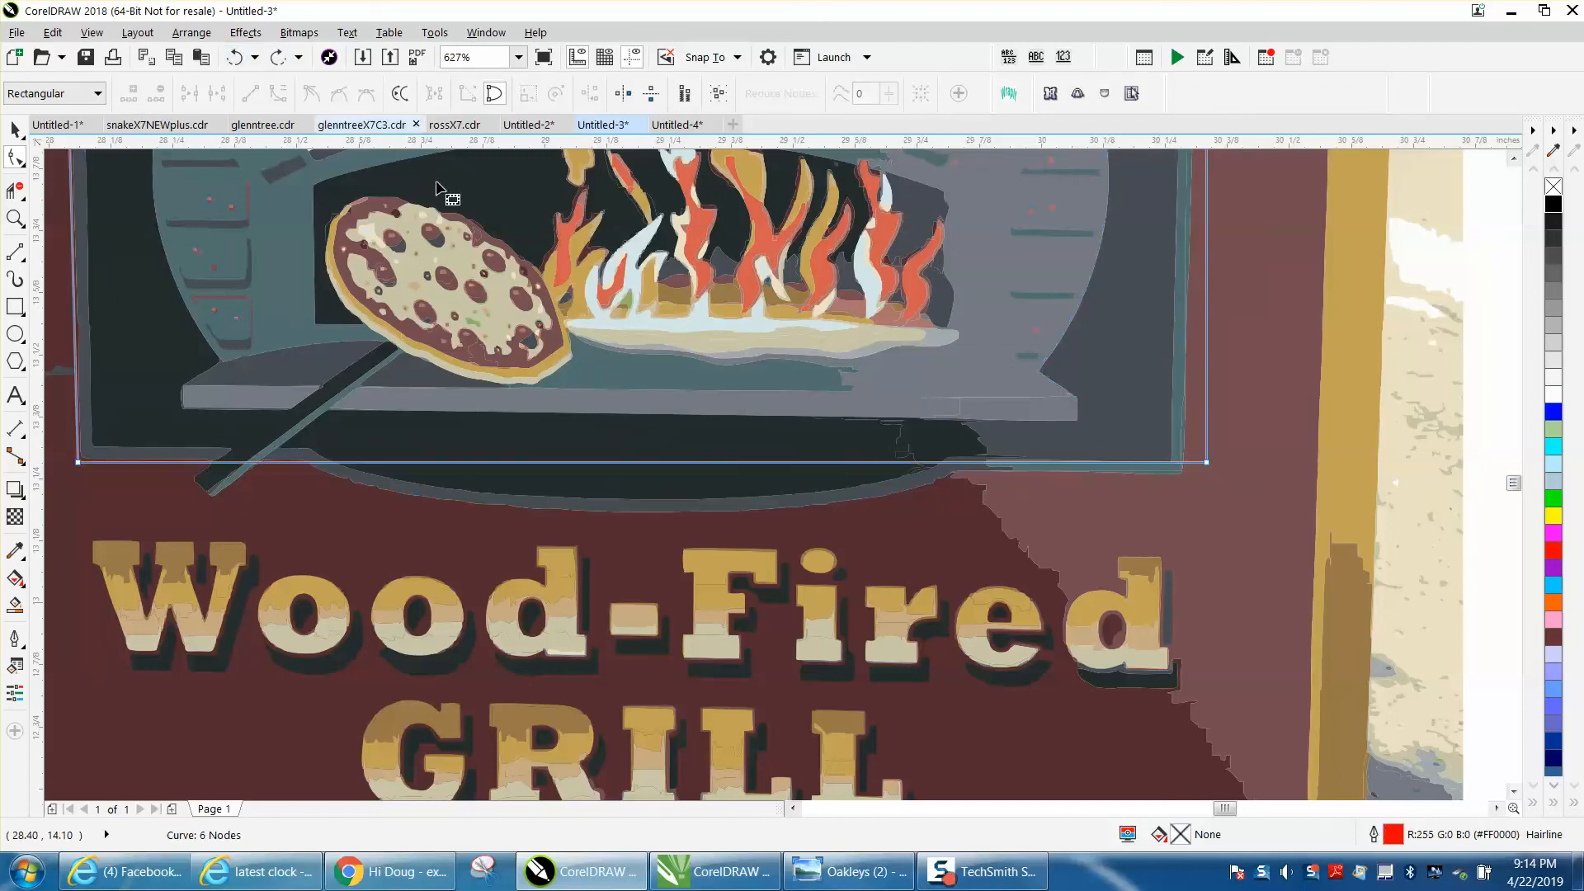
double_click(330, 463)
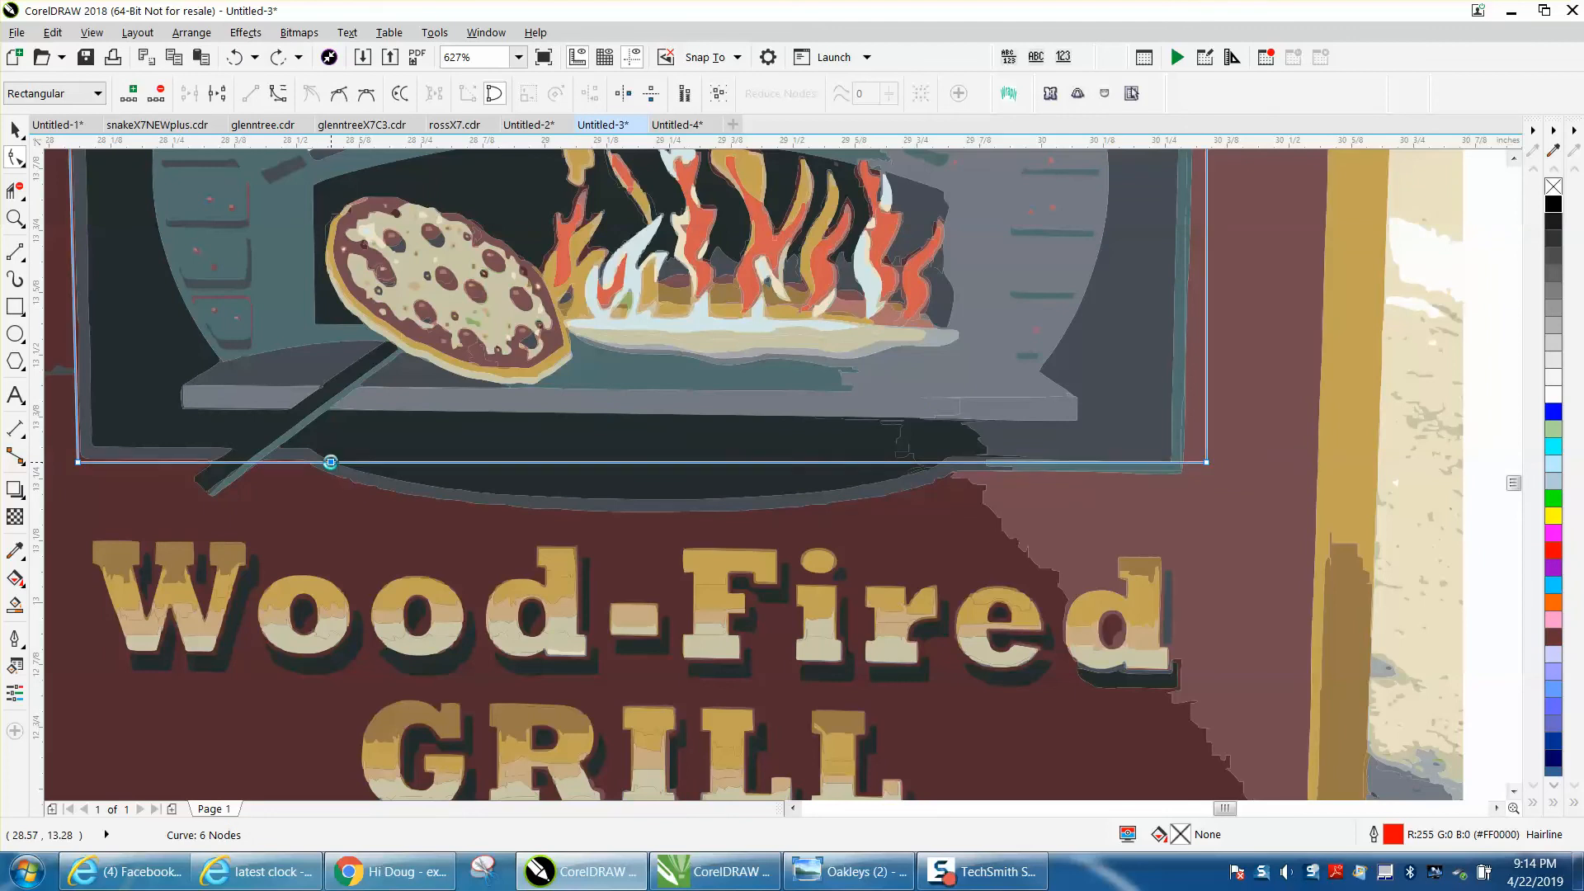
left_click(940, 468)
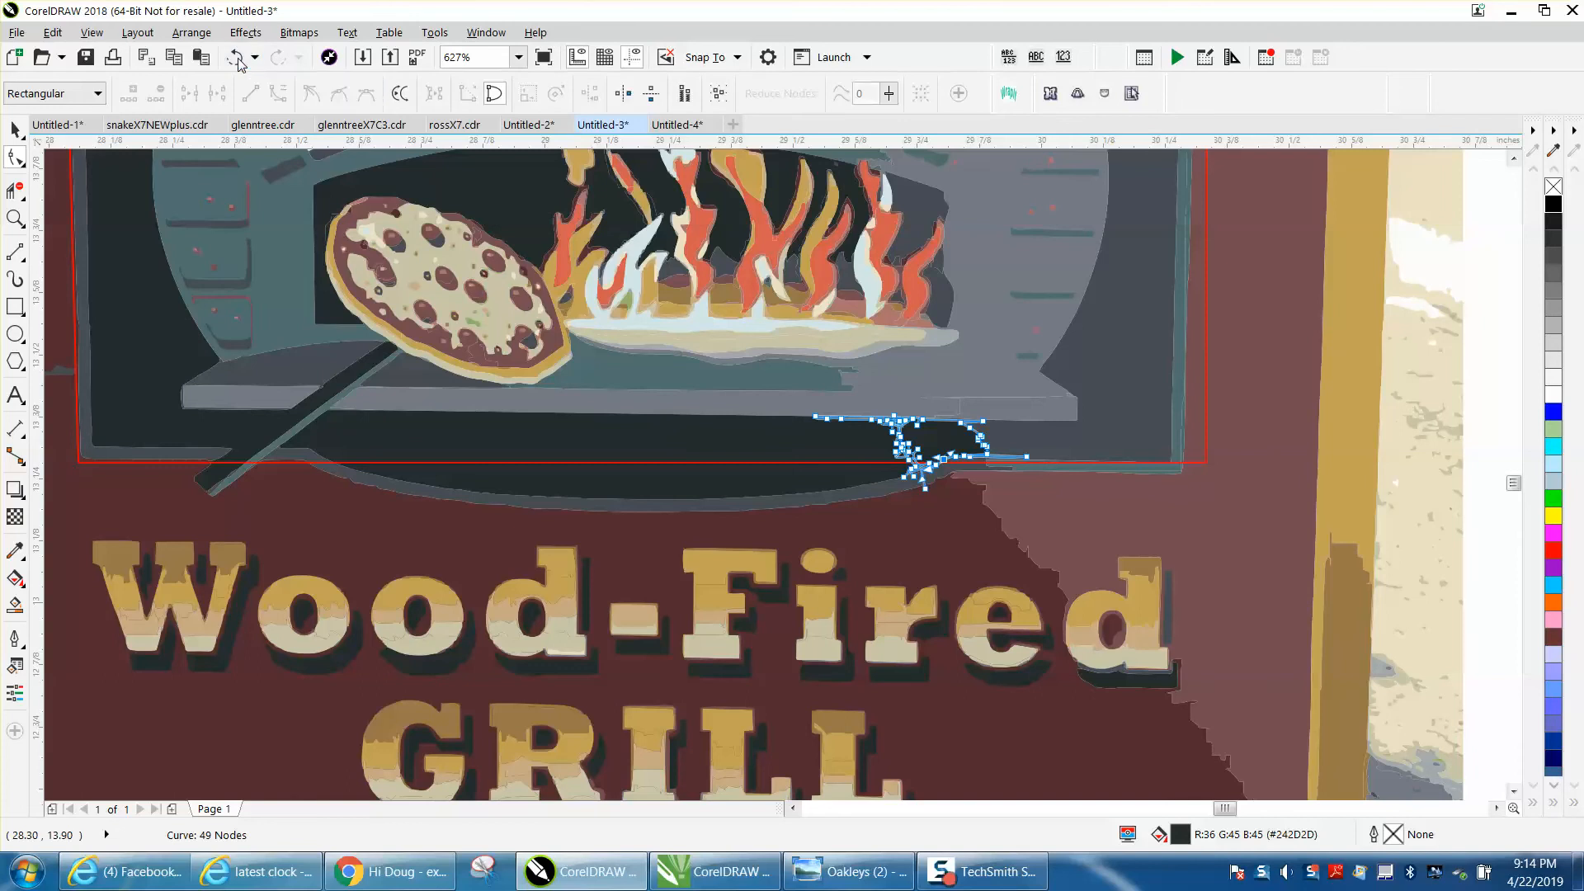
left_click(237, 58)
- Add two nodes on the panel outline's lower edge where the downward bulge beneath the oven shelf begins and ends
left_click(925, 459)
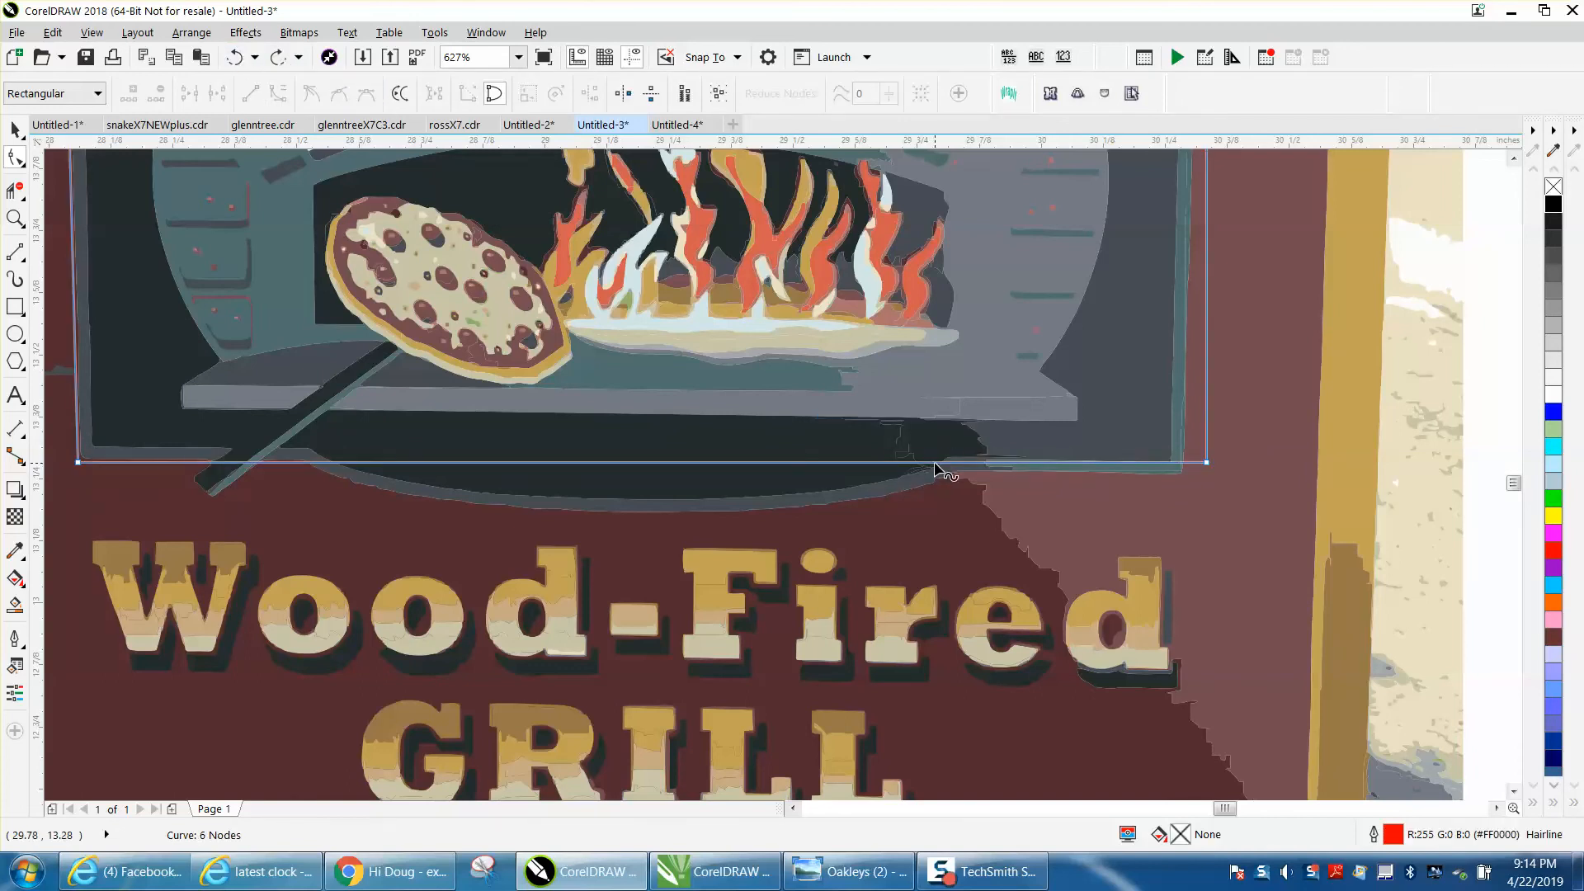
double_click(936, 464)
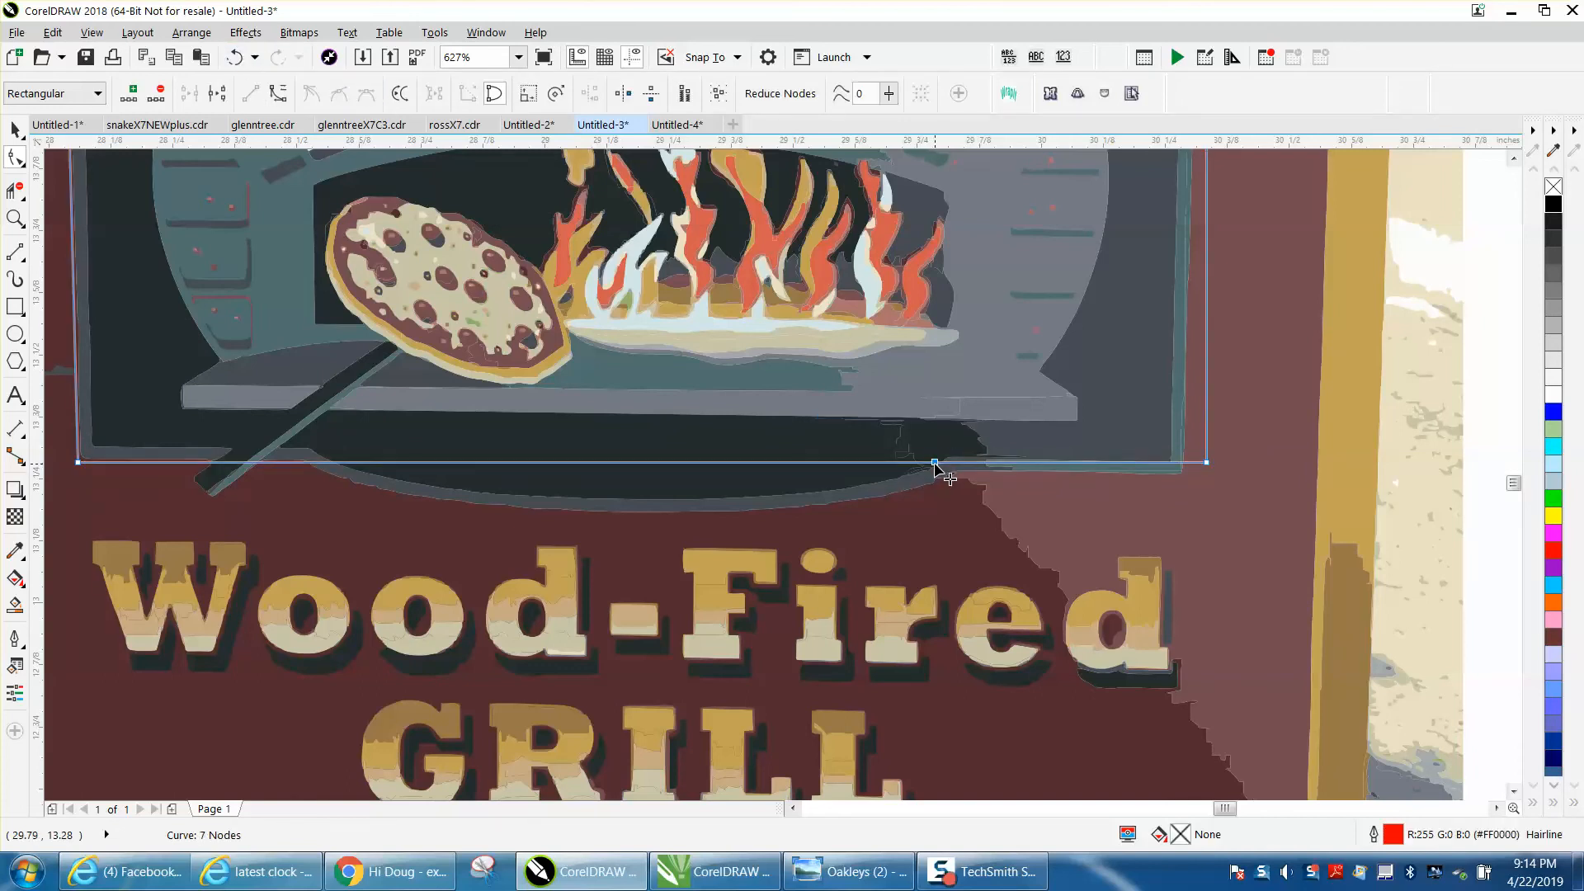
double_click(333, 462)
- Convert the lower segment between the two new nodes to a curve, bow it down along the traced bulge, and align its right end node
left_click_drag(288, 430, 967, 507)
right_click(937, 466)
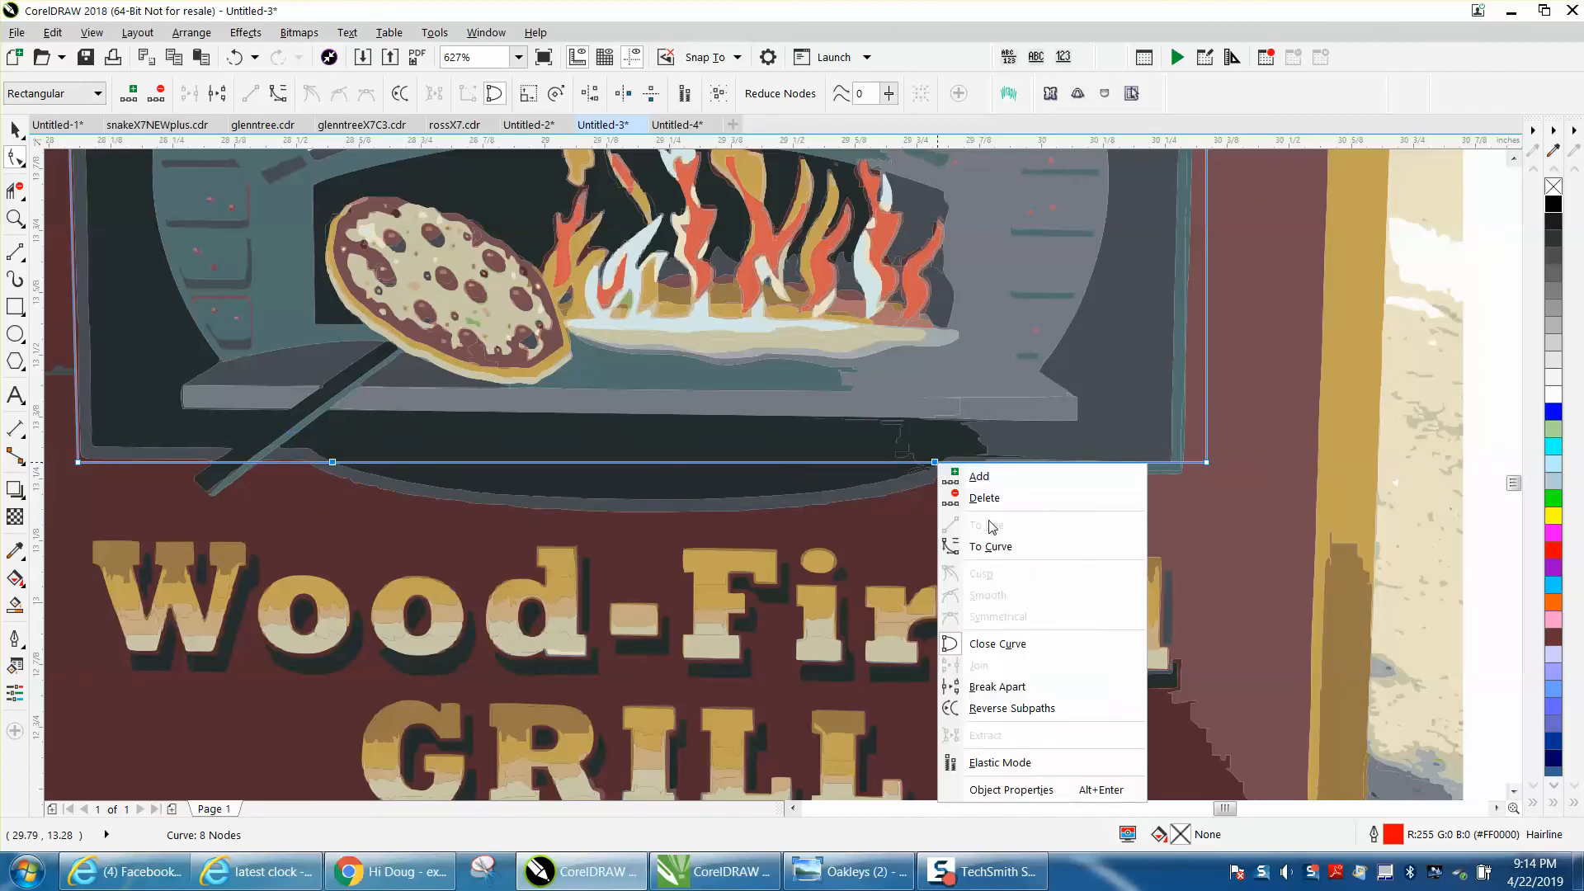
left_click(989, 513)
left_click_drag(665, 471, 664, 510)
left_click_drag(934, 463, 944, 459)
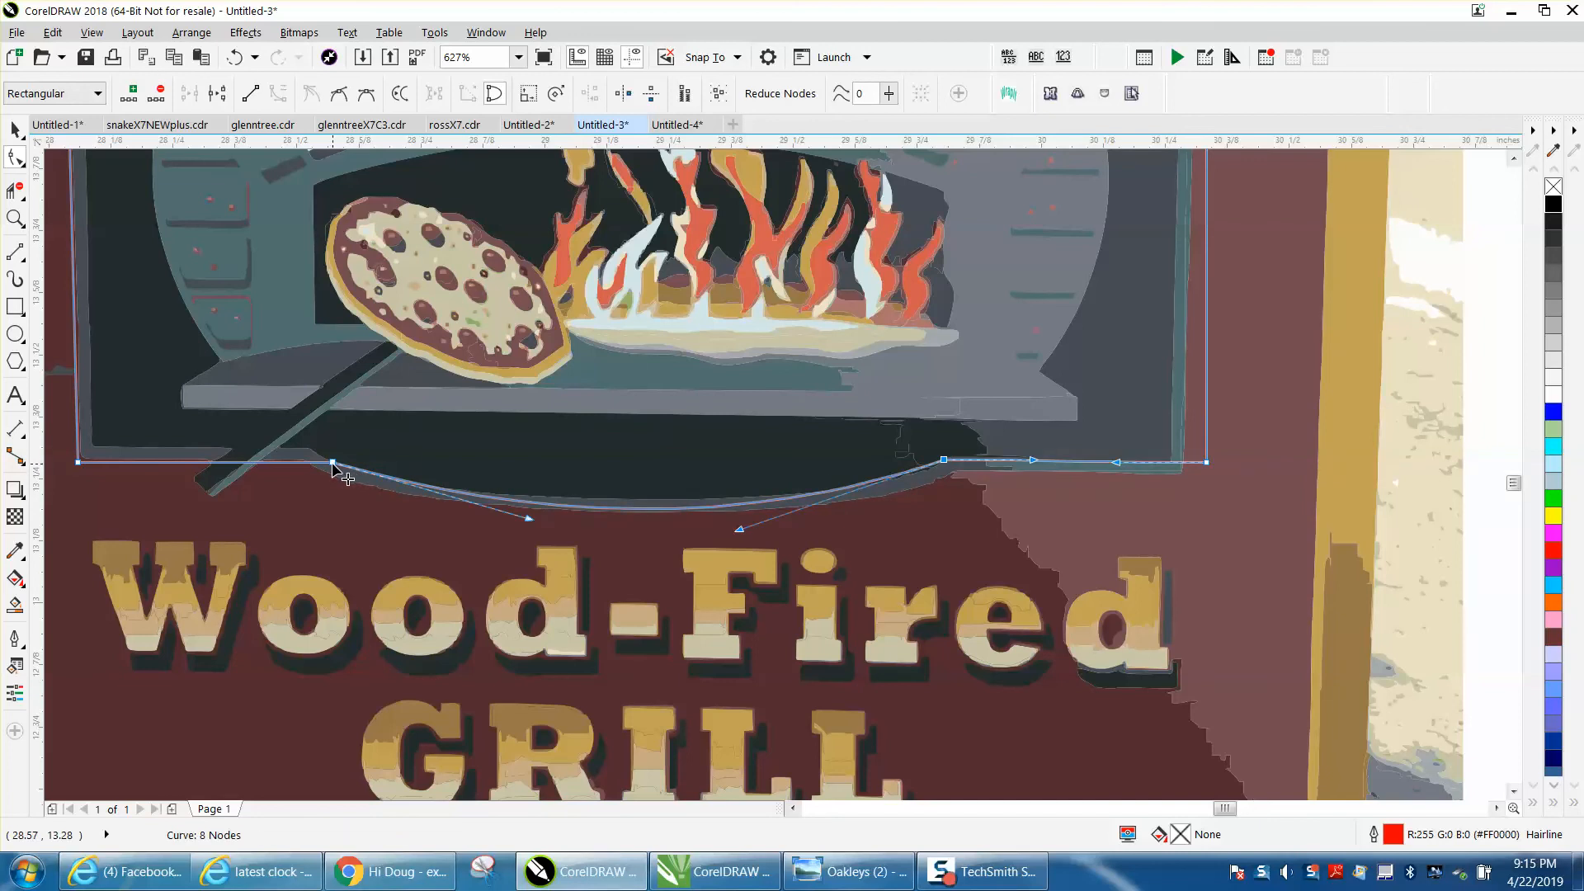
scroll(445, 495, "down", 3)
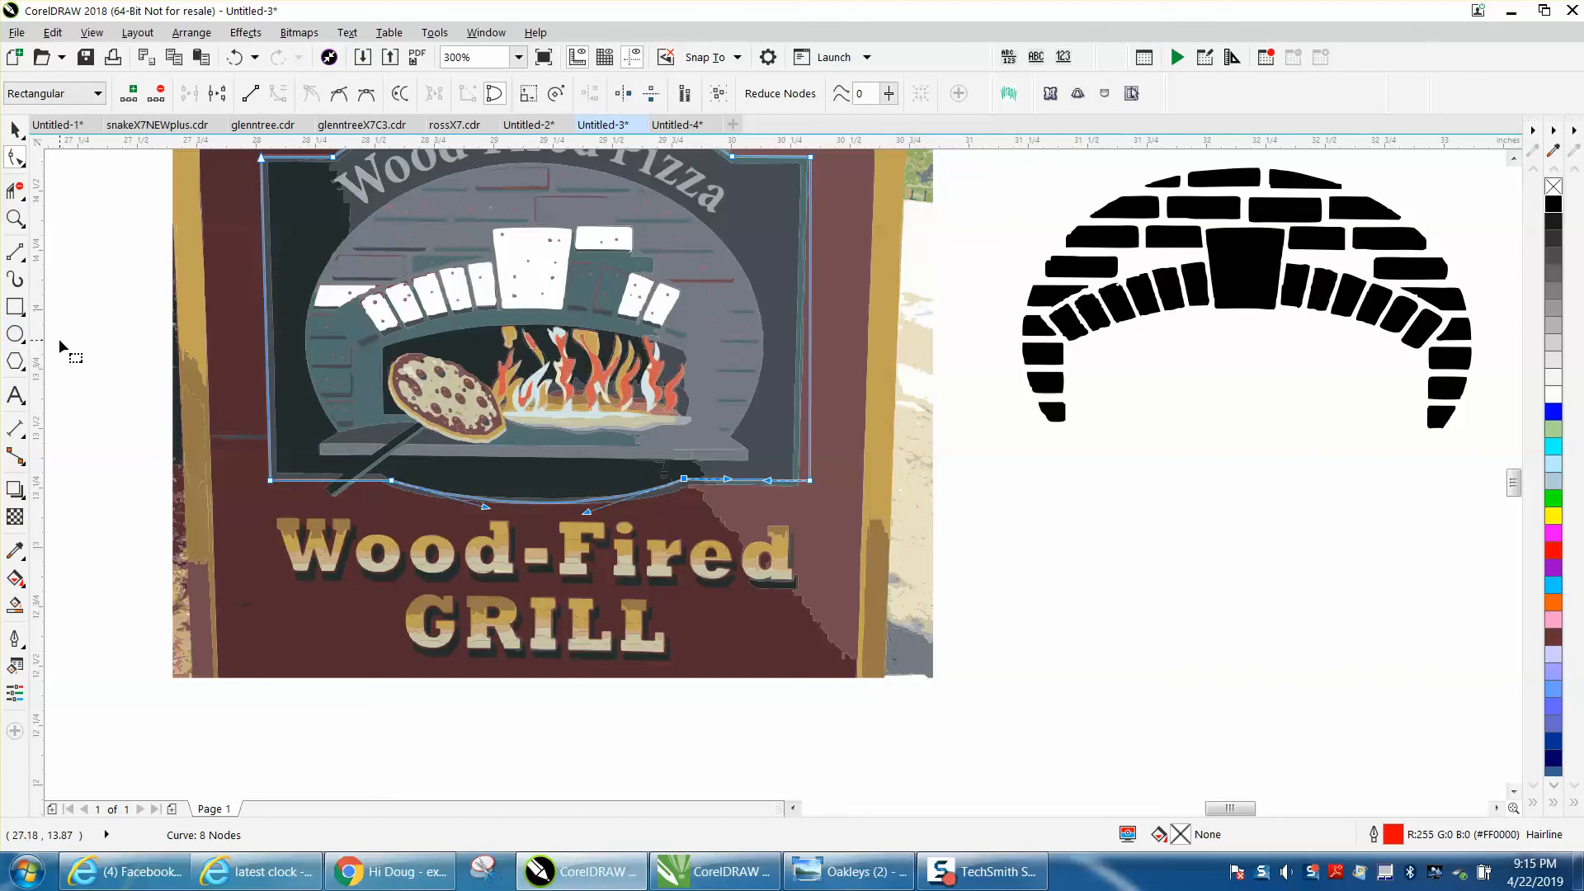
key("Right")
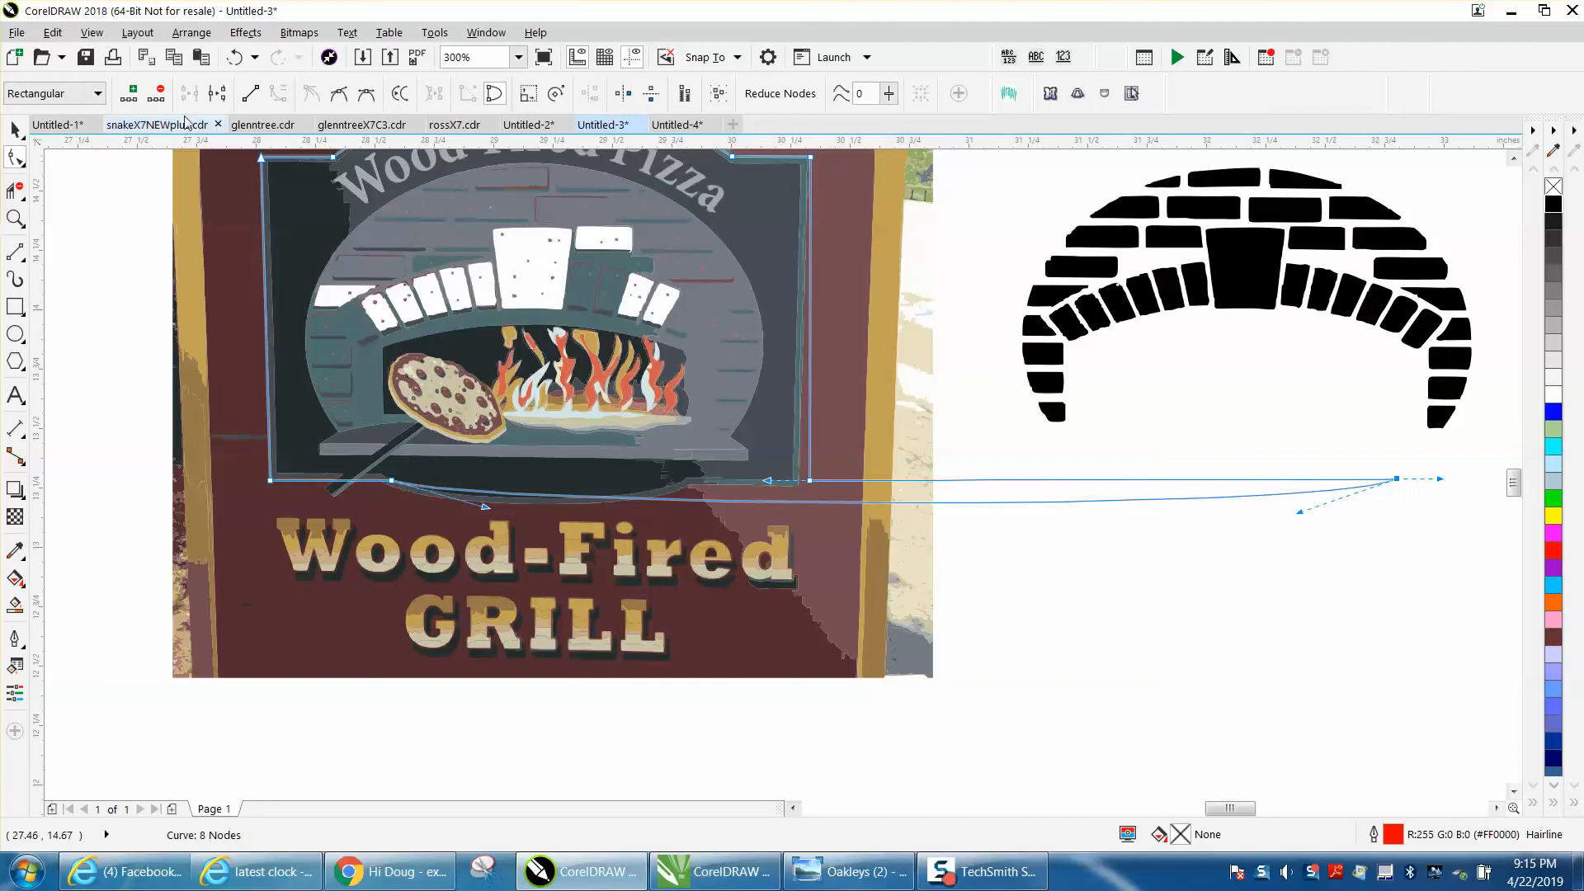
left_click(235, 57)
left_click(16, 128)
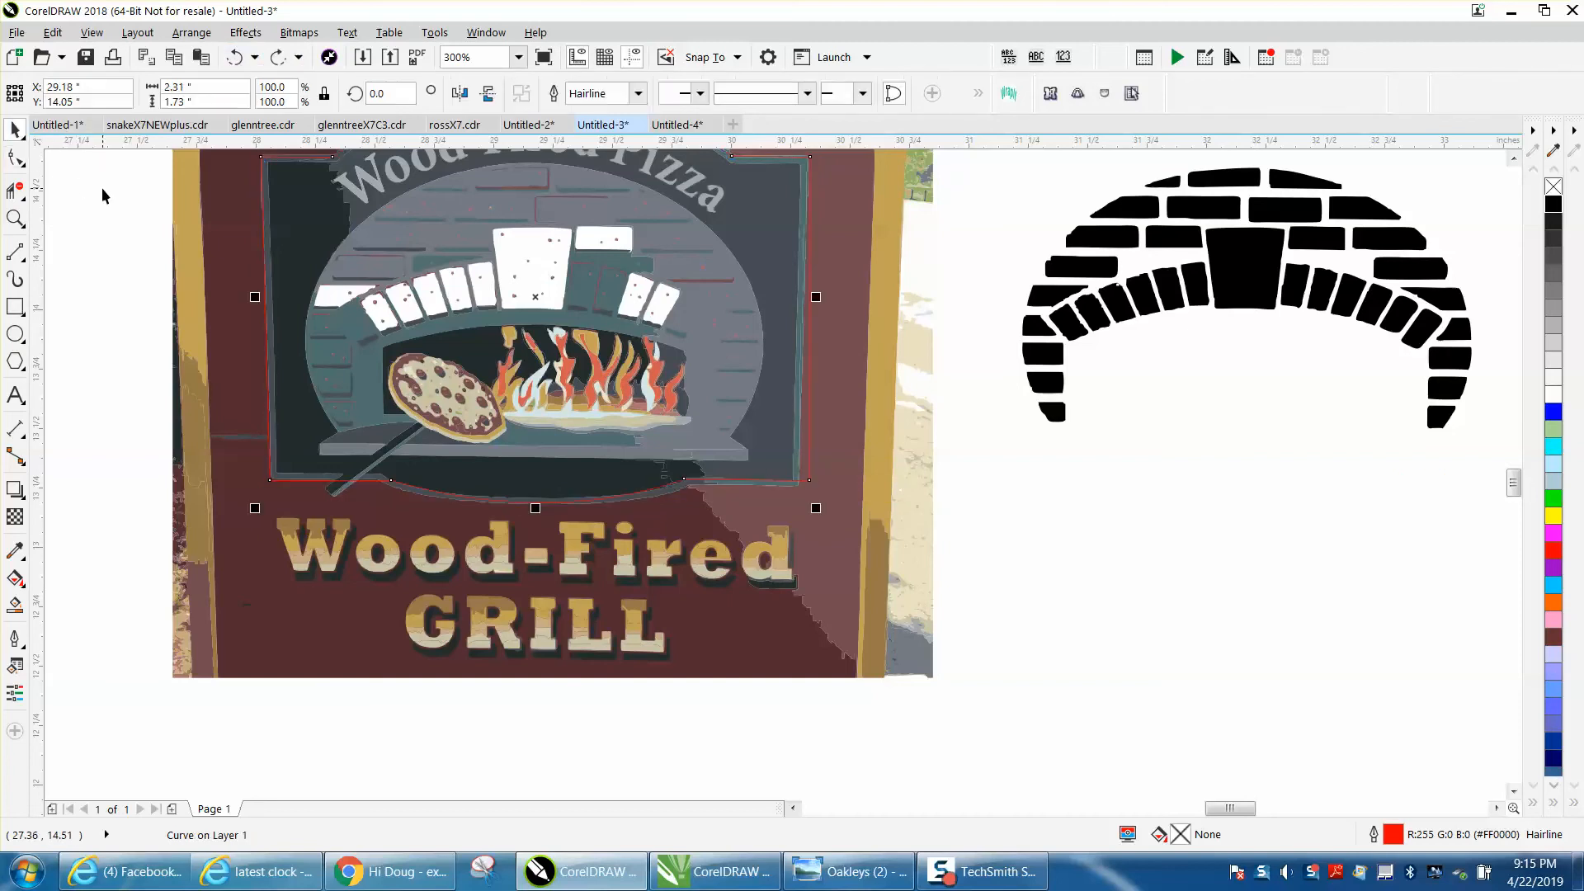
- Move the panel outline 3 inches right so it surrounds the black brick drawing
key("Right")
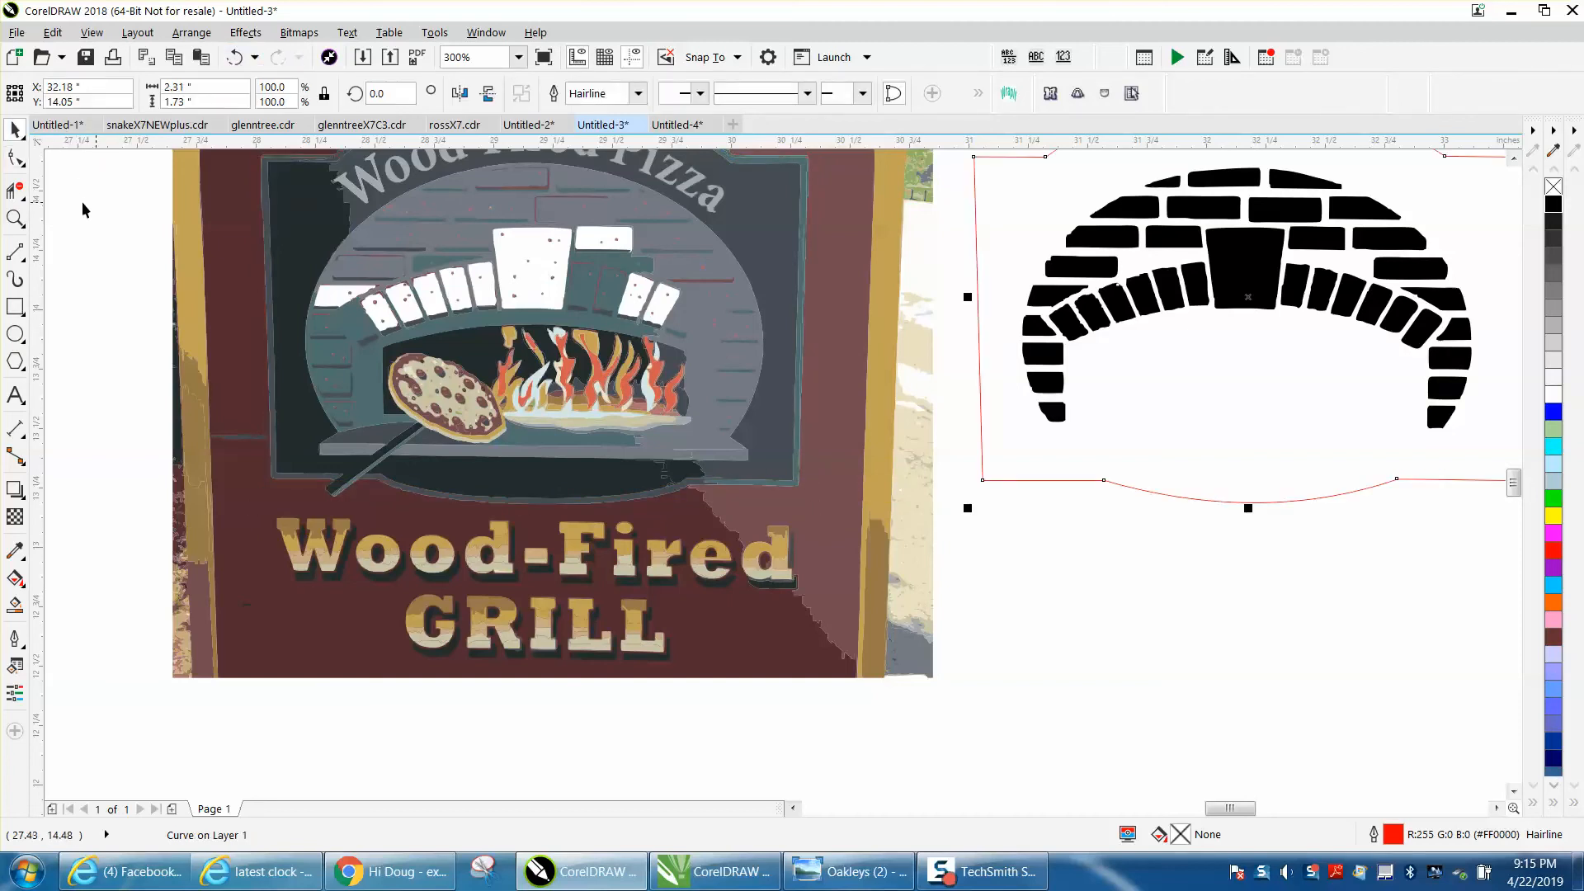
scroll(66, 198, "down", 3)
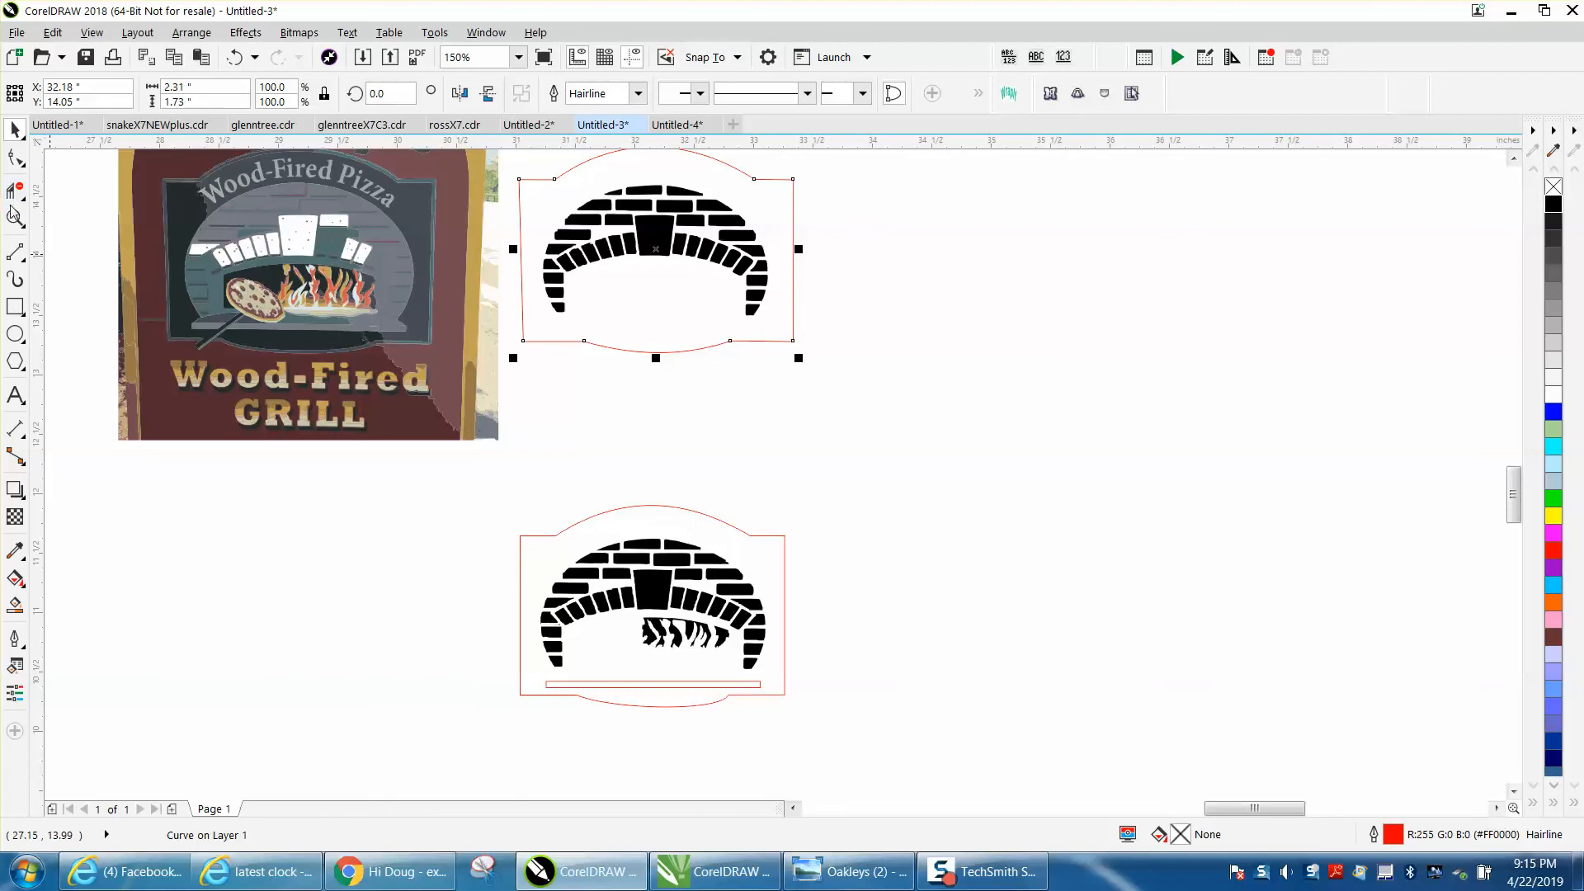
scroll(452, 346, "down", 2)
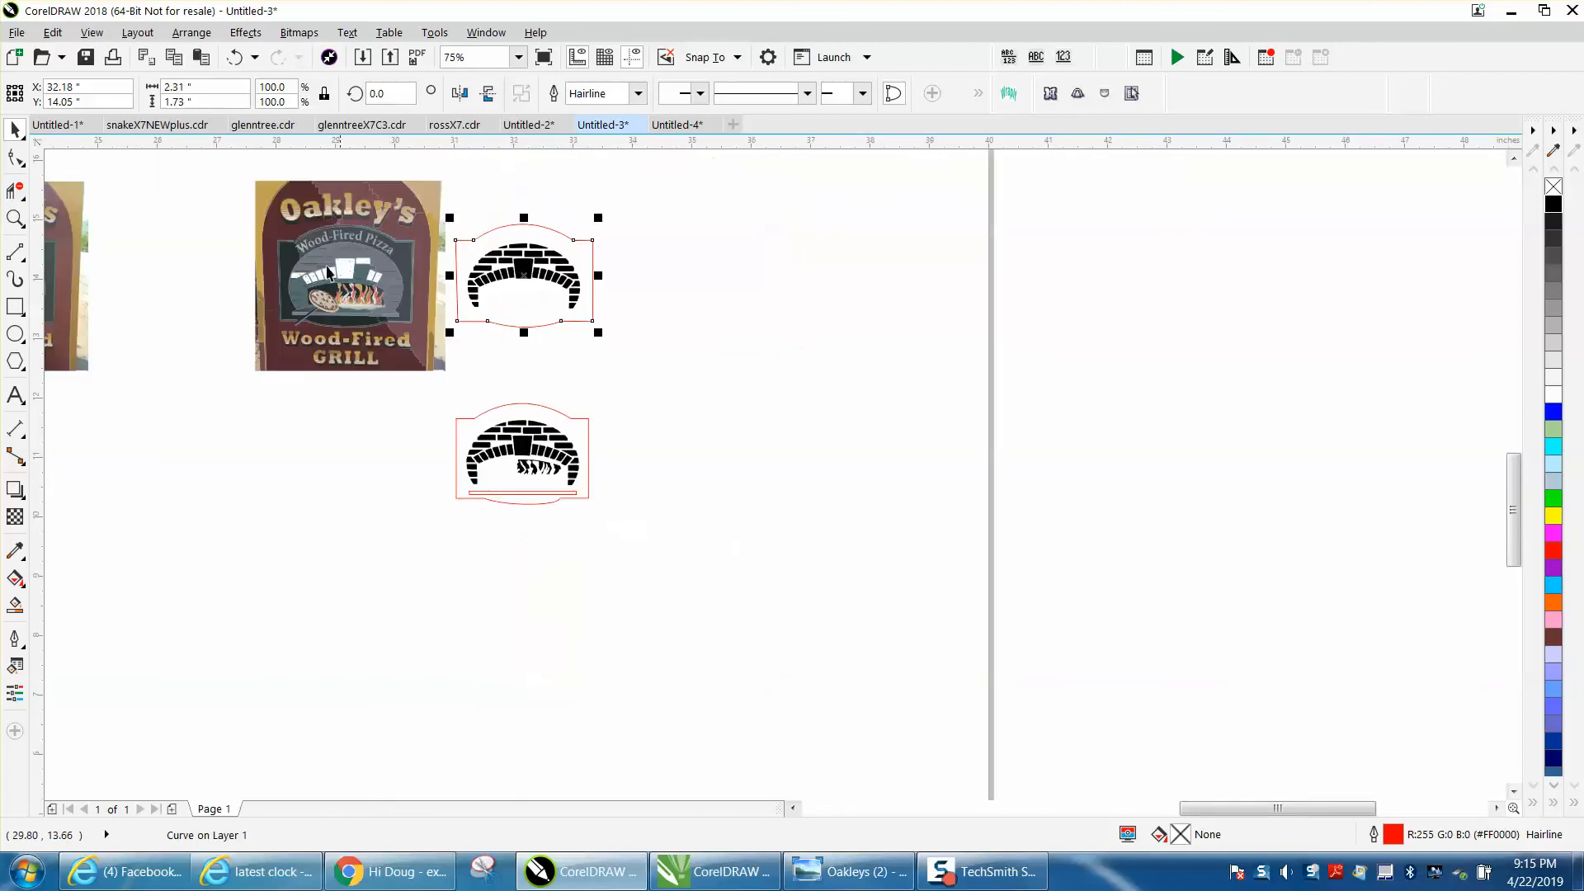
- Select all objects of the traced Oakley's sign and lock them in place
left_click_drag(237, 169, 368, 335)
left_click_drag(453, 385, 454, 384)
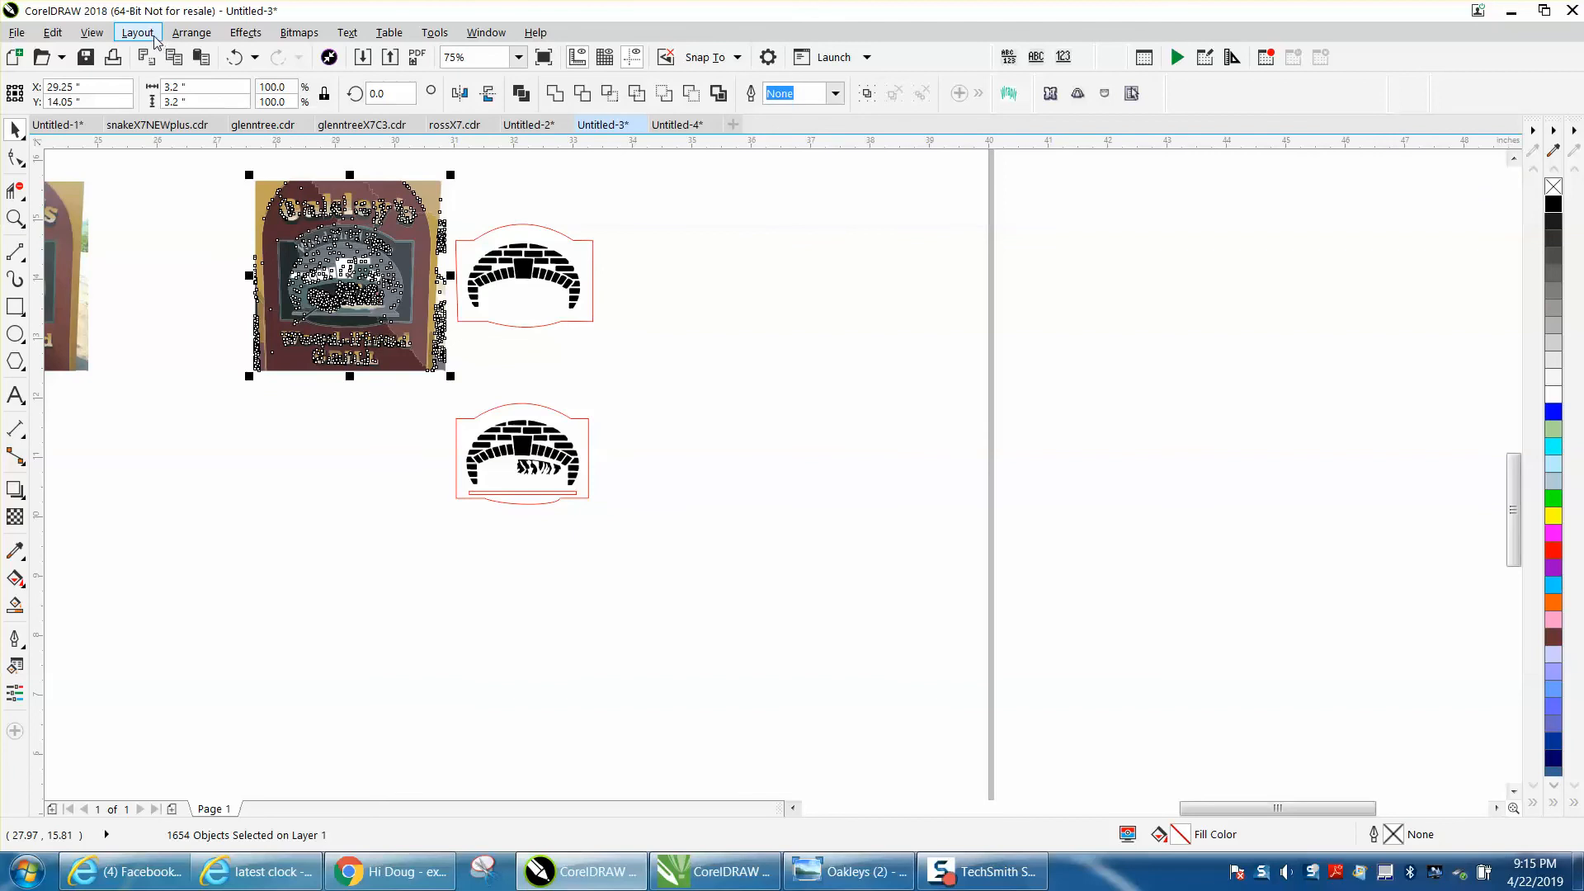
left_click(180, 38)
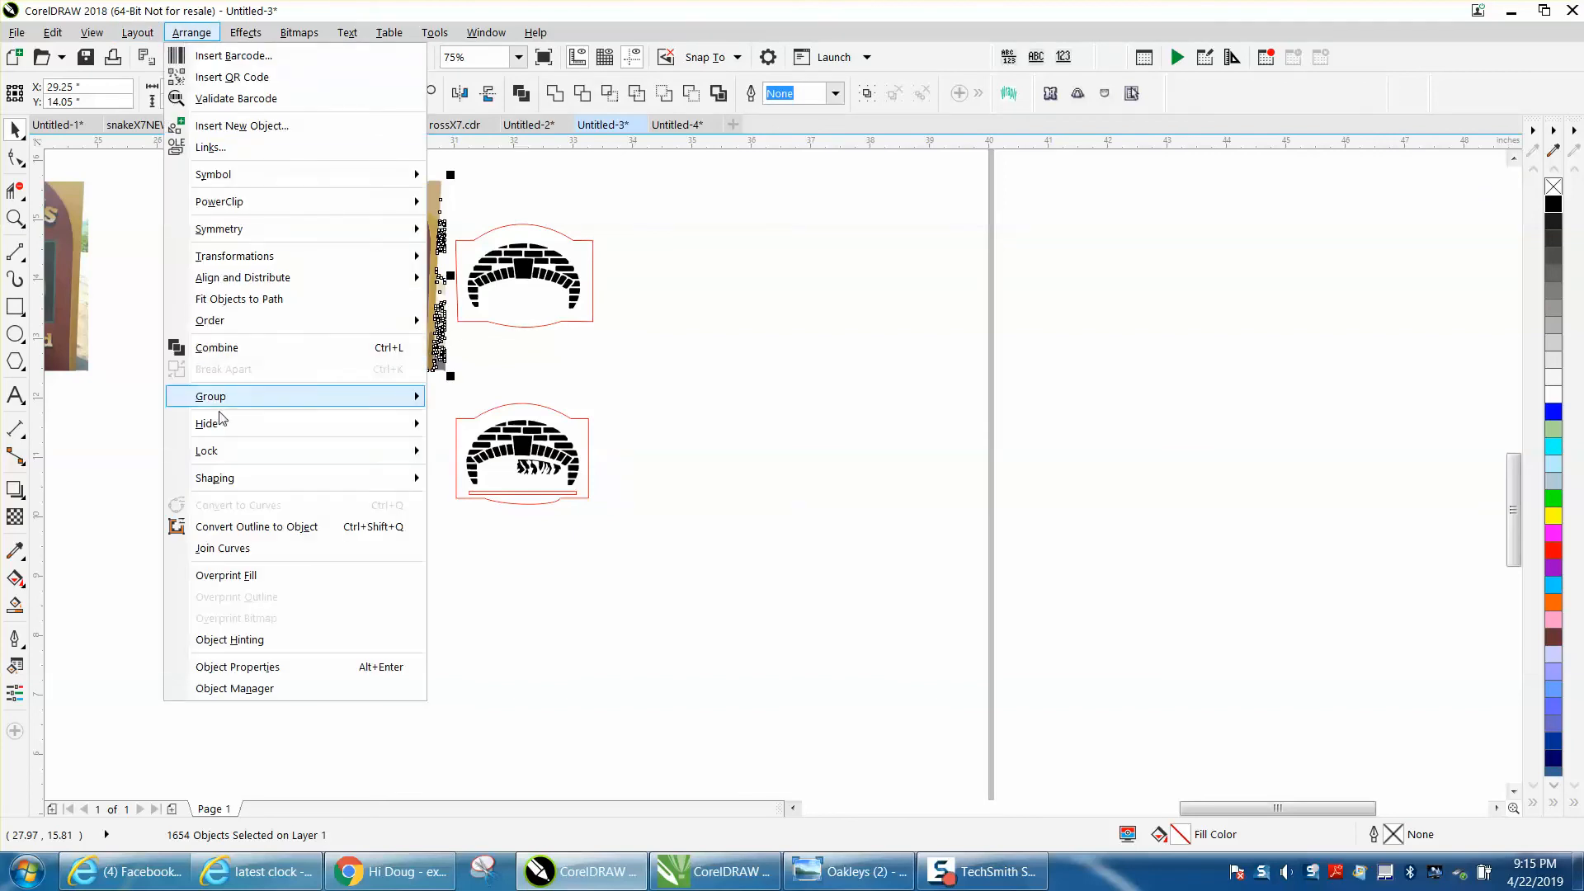
mouse_move(225, 454)
left_click(487, 450)
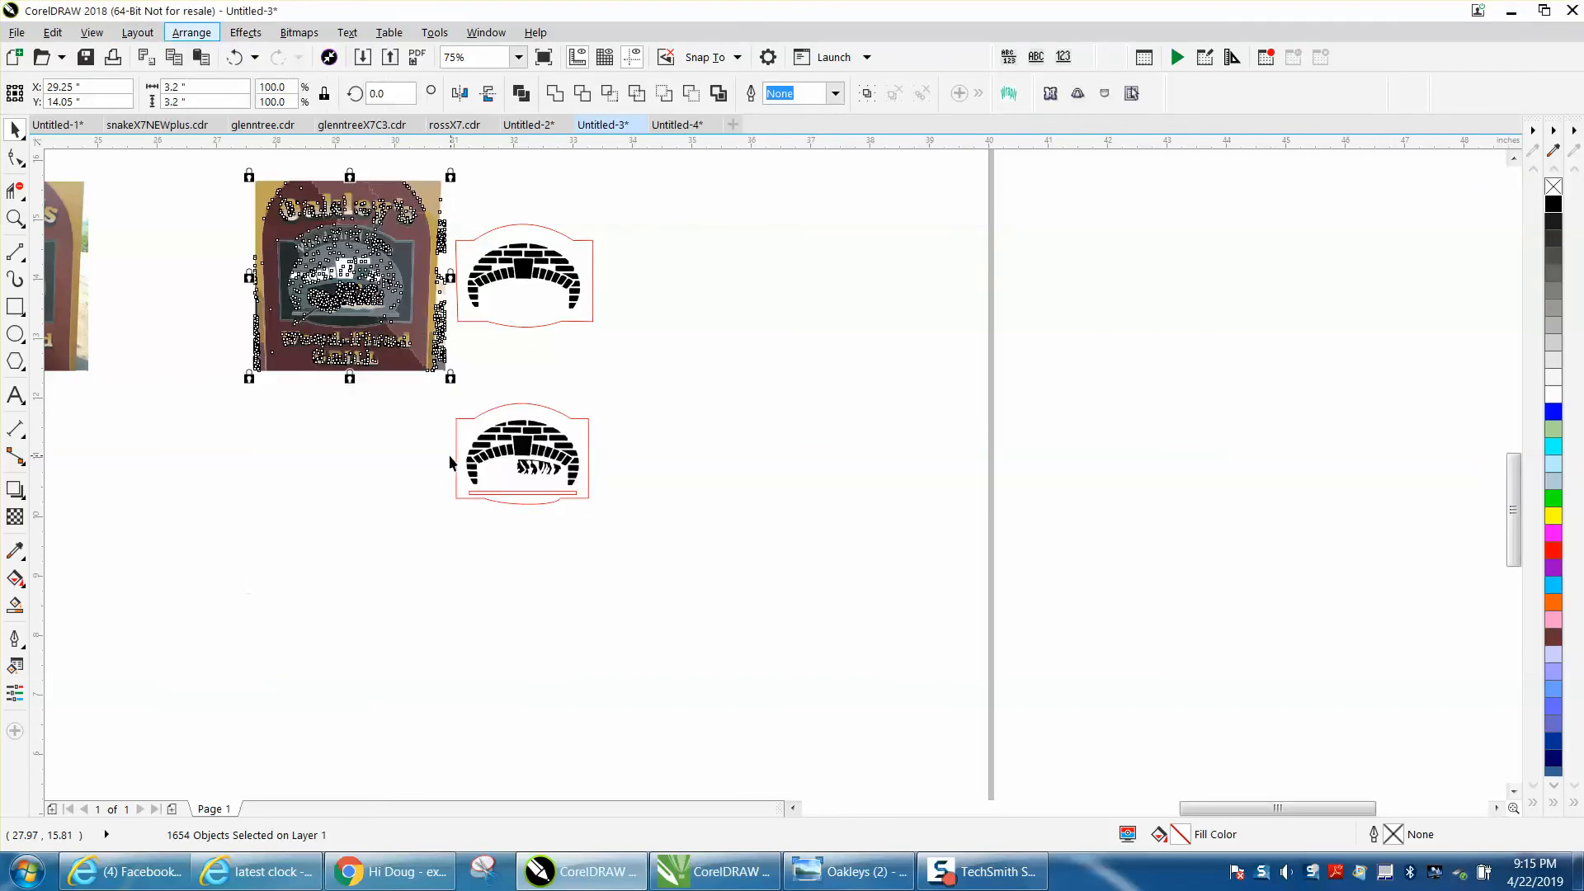
- Draw an ellipse over the traced oven and stretch it up to the brick dome's crown and down below the shelf
left_click(16, 215)
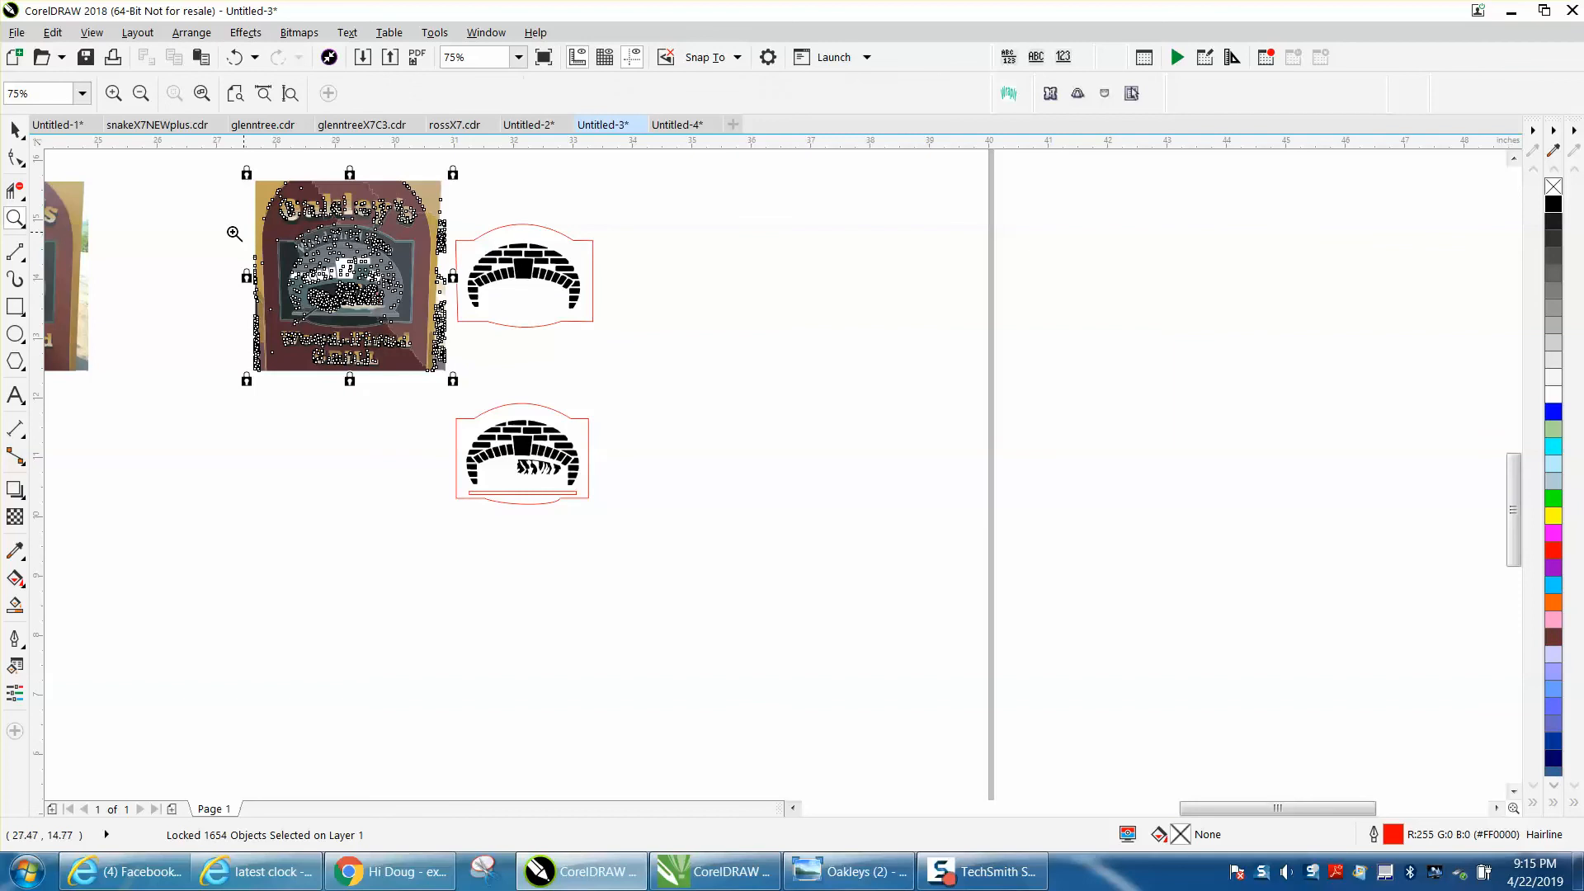
left_click_drag(234, 234, 514, 355)
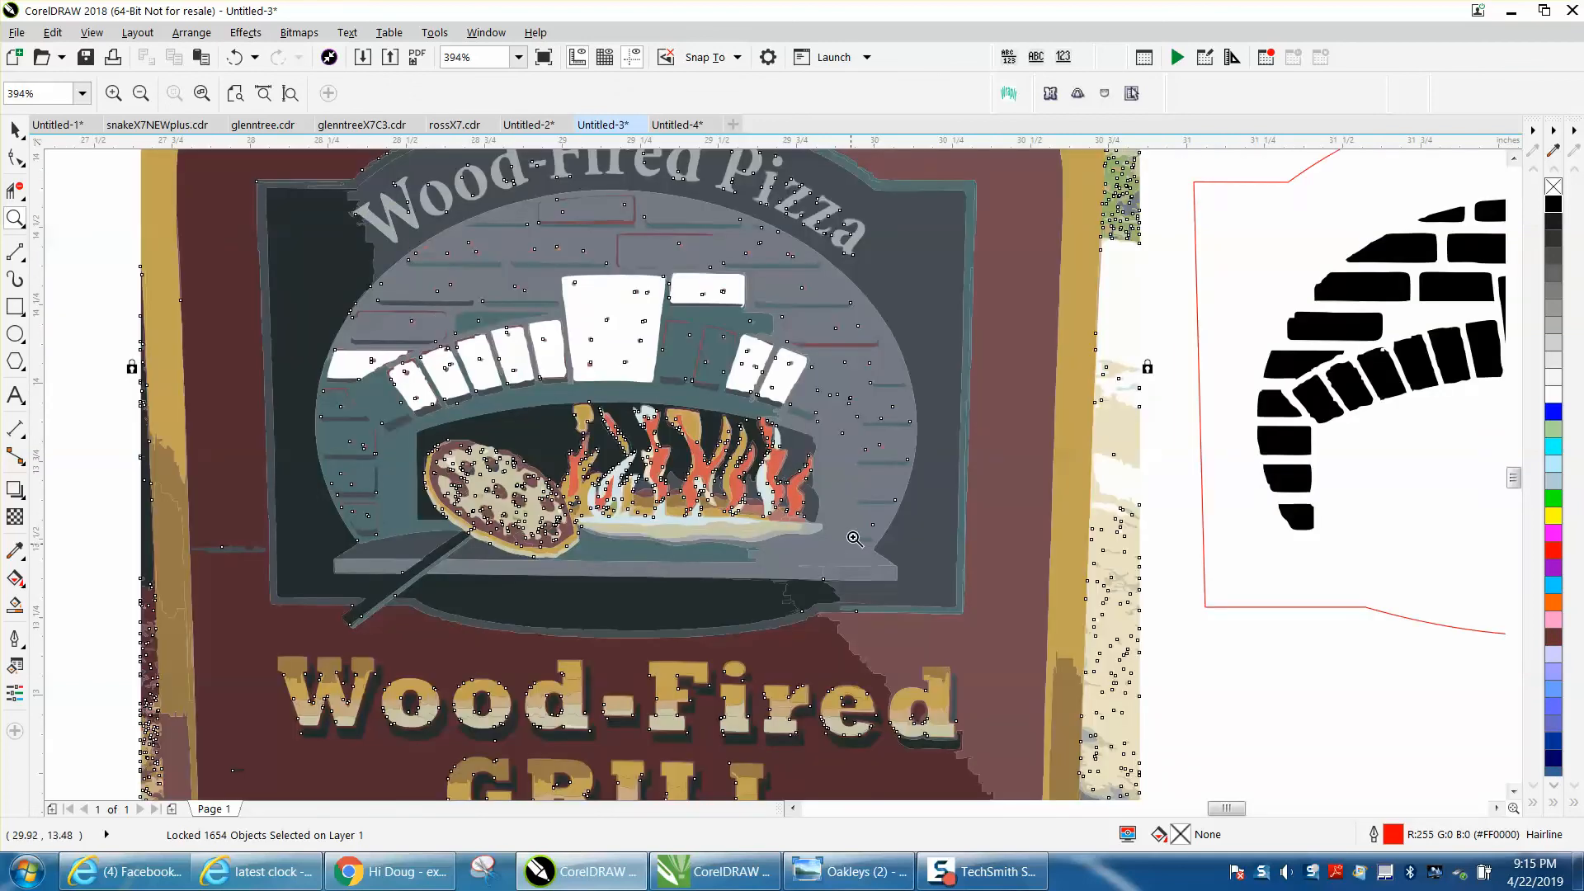
left_click(25, 351)
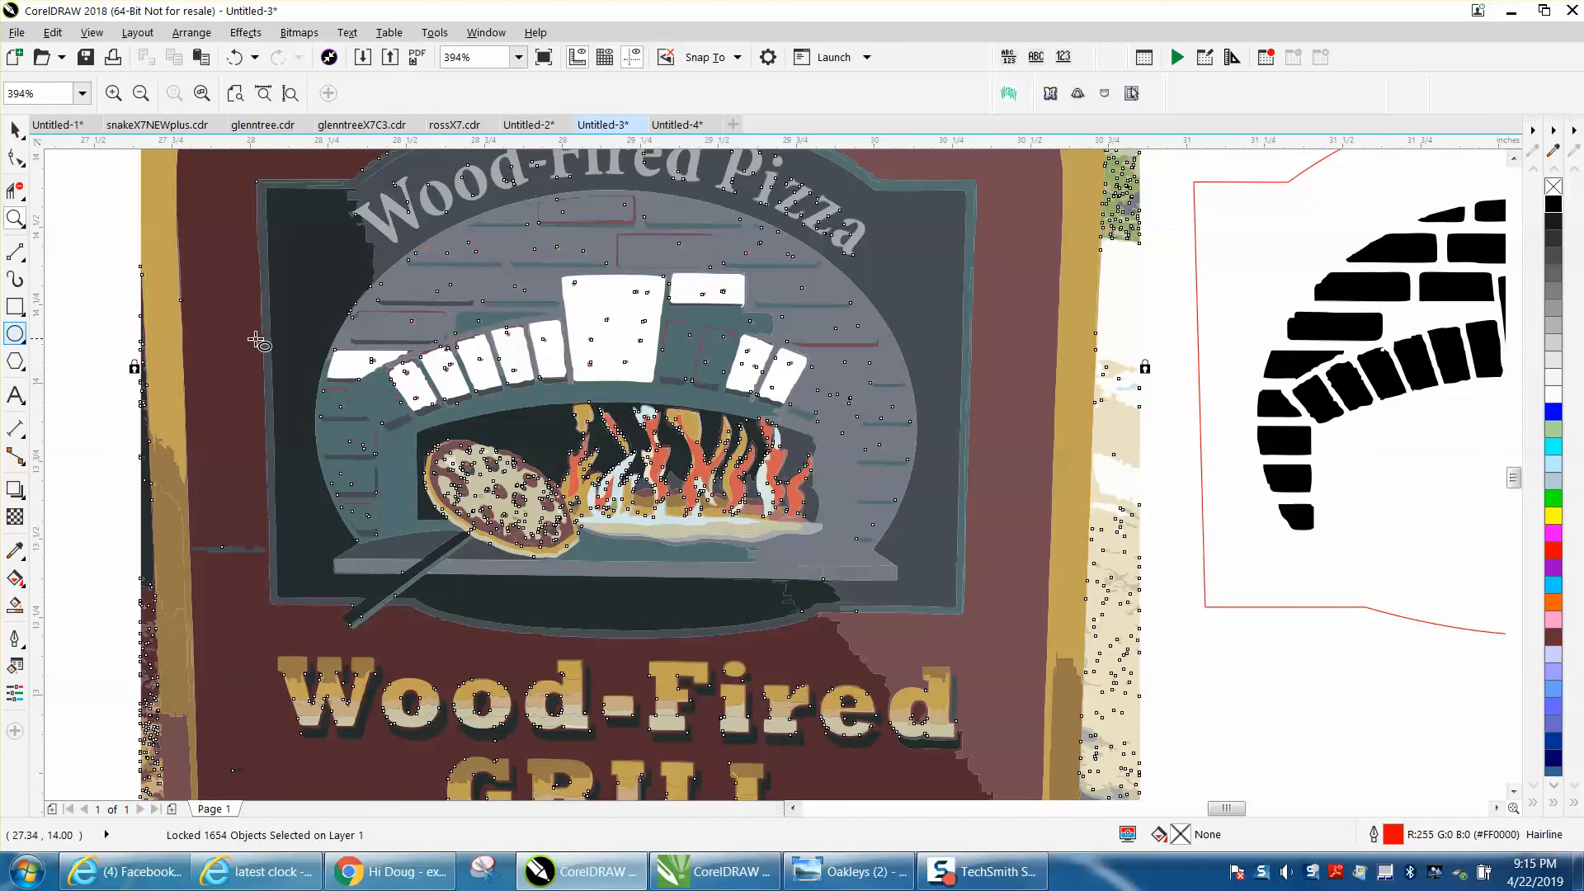
left_click_drag(899, 360, 345, 550)
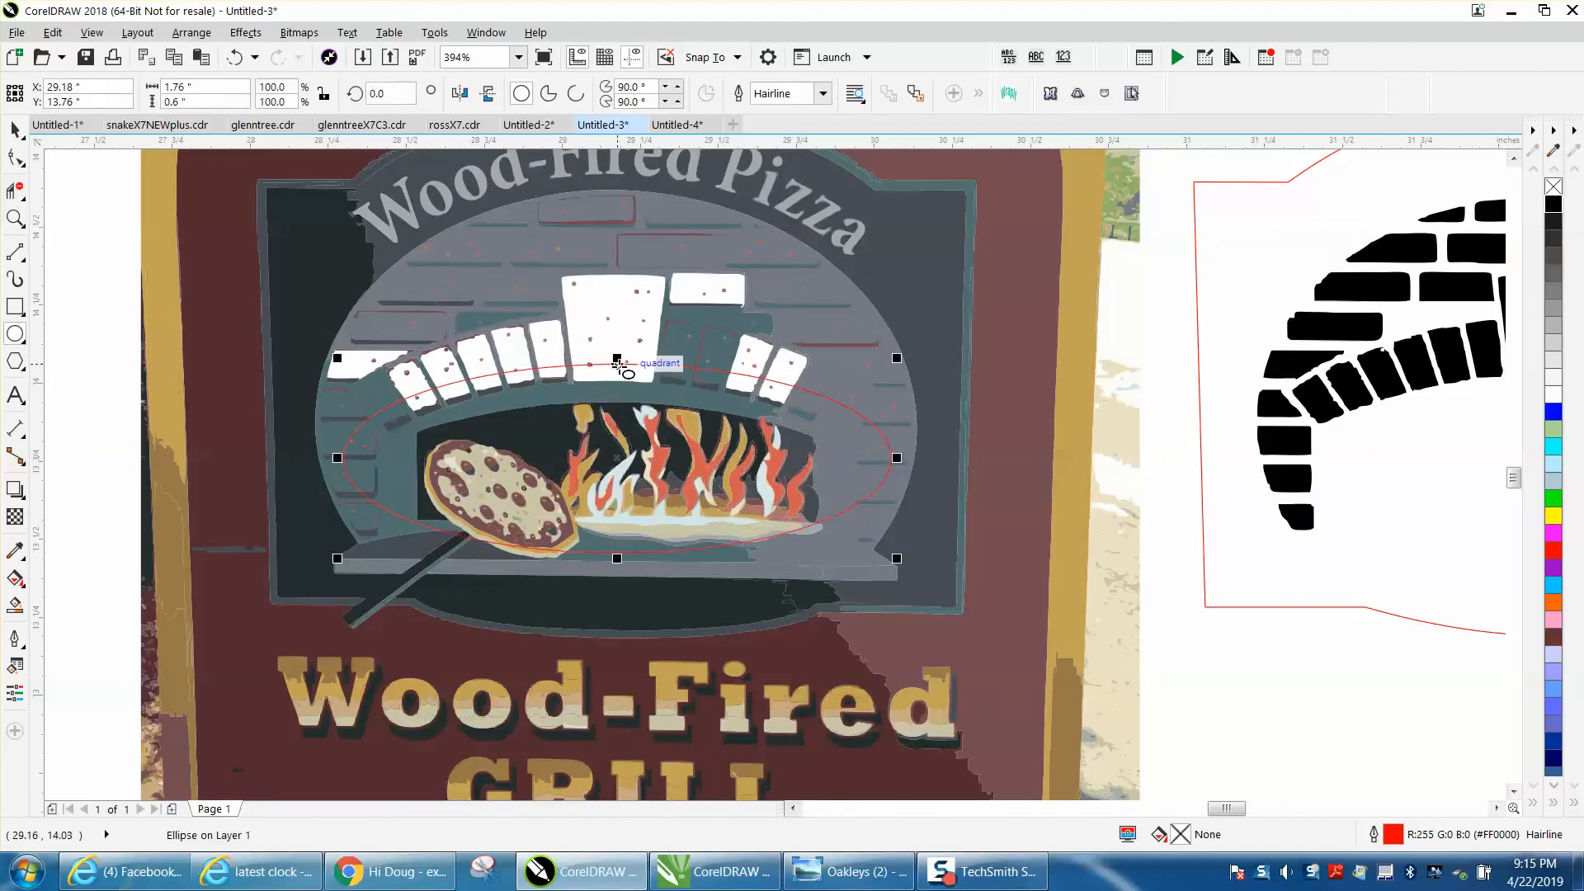
left_click_drag(620, 357, 618, 190)
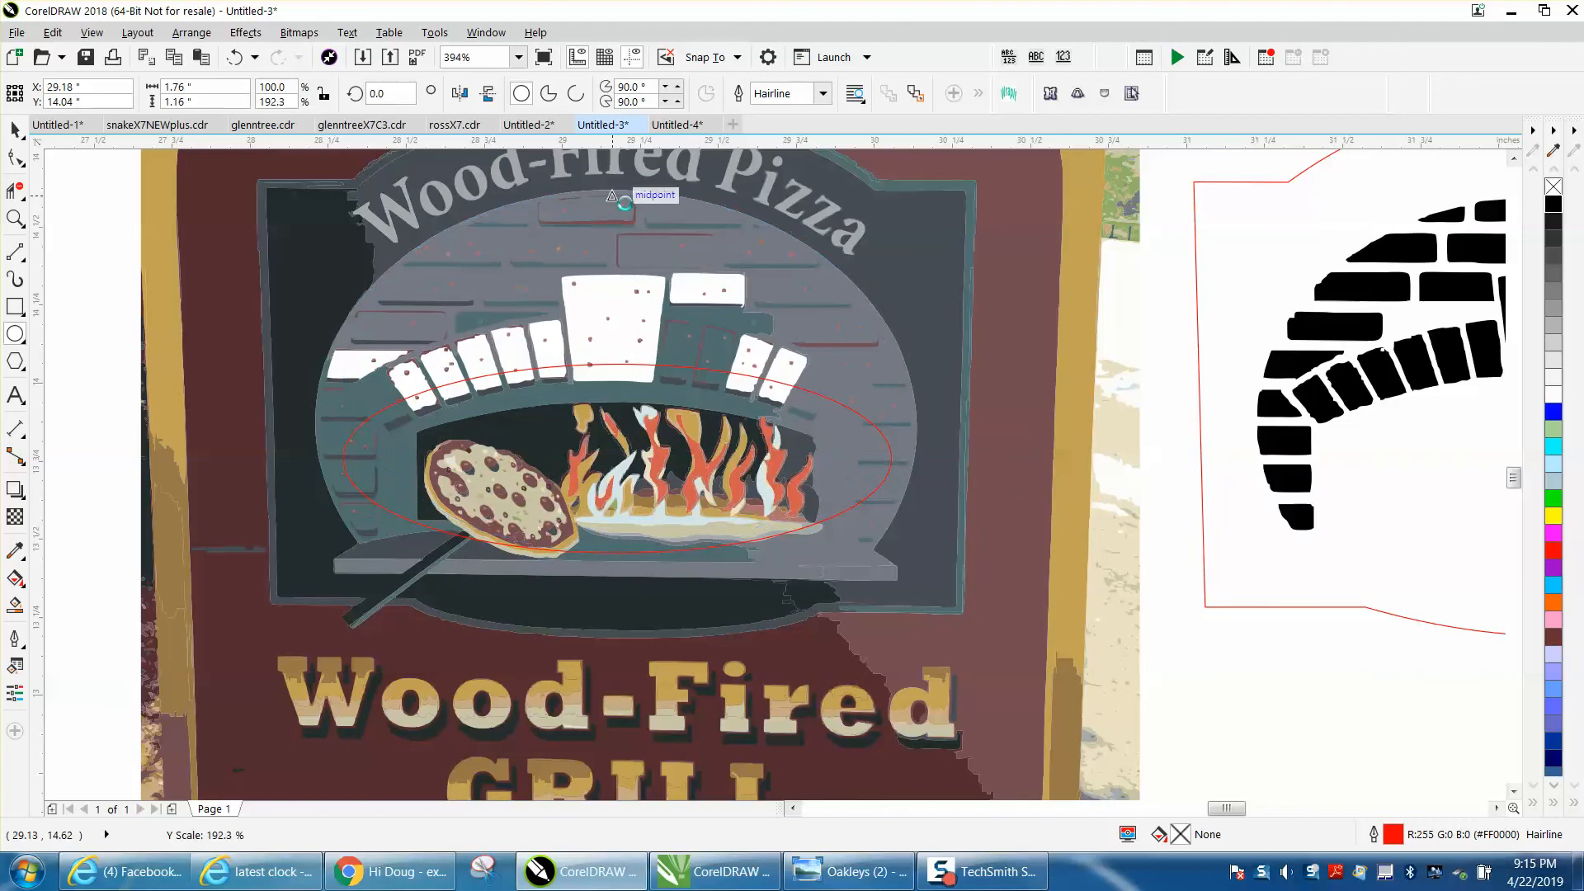
left_click_drag(617, 559, 613, 680)
- Widen the ellipse to the brick dome's left and right edges, making it about 1.93 by 1.56 inches
left_click_drag(342, 432, 311, 432)
left_click_drag(893, 434, 920, 434)
key("space")
key("Delete")
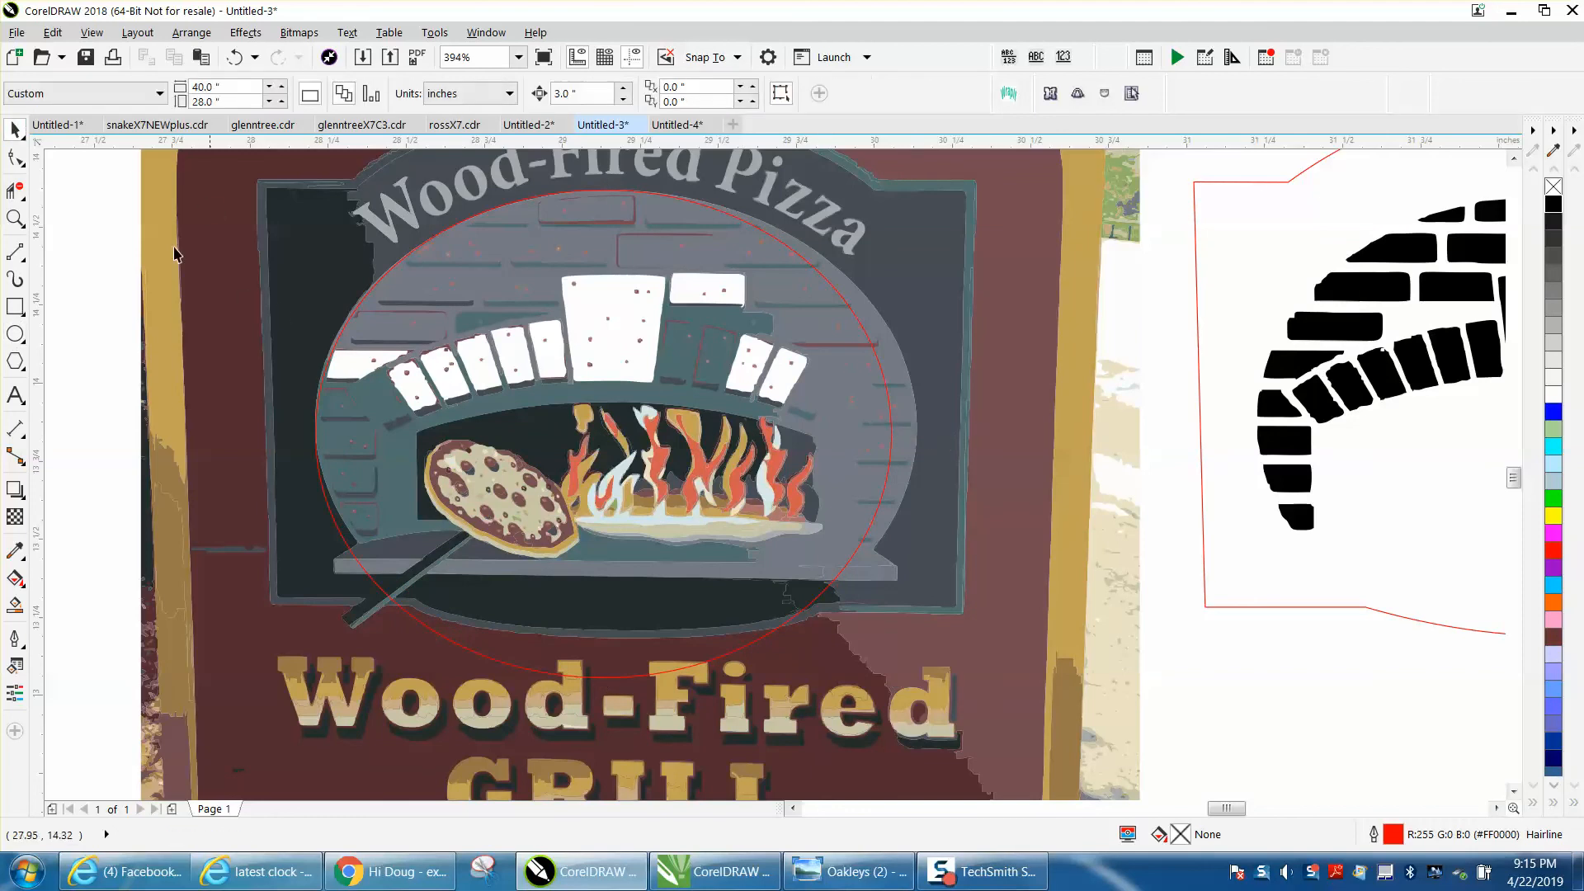
left_click(892, 432)
left_click_drag(893, 432, 917, 429)
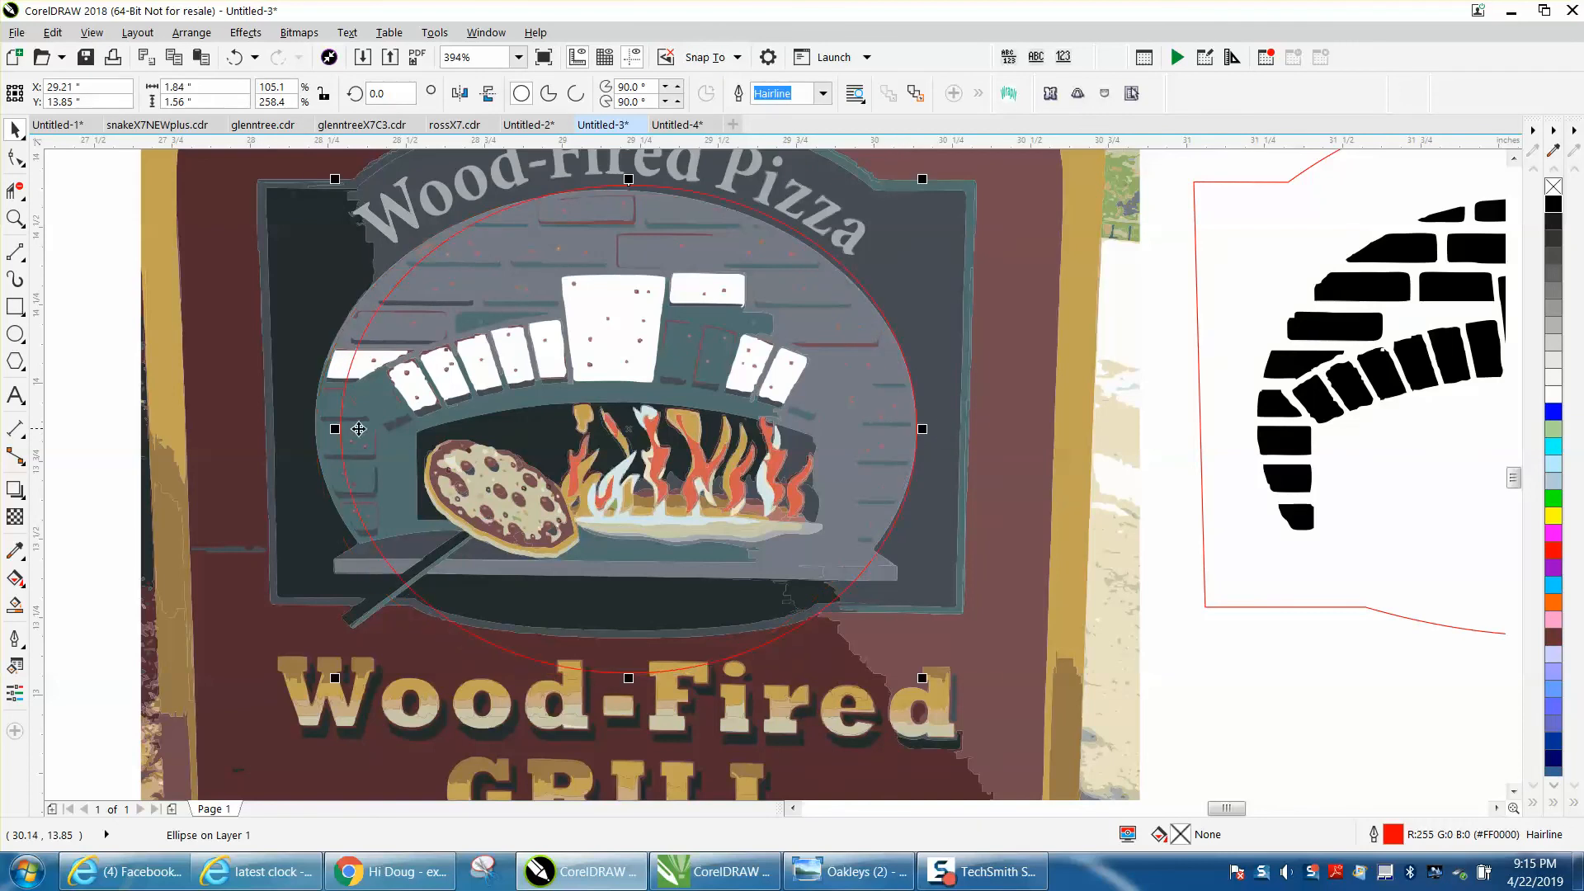
left_click_drag(358, 429, 328, 432)
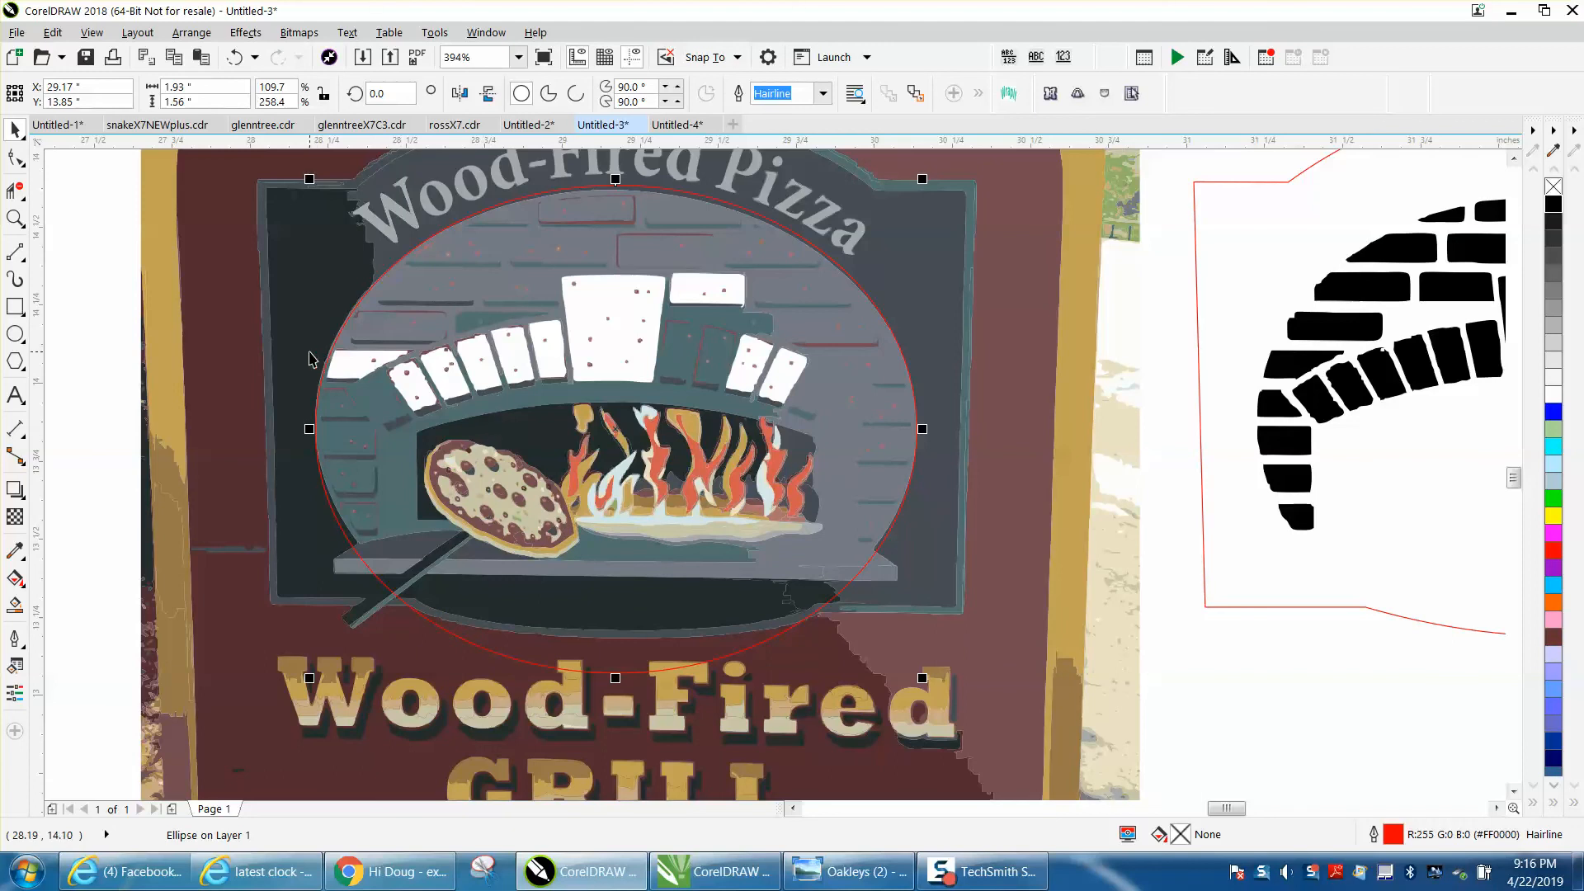
- Draw a two-point line about 1.61 inches long across the ellipse along the shelf's upper edge
left_click(20, 256)
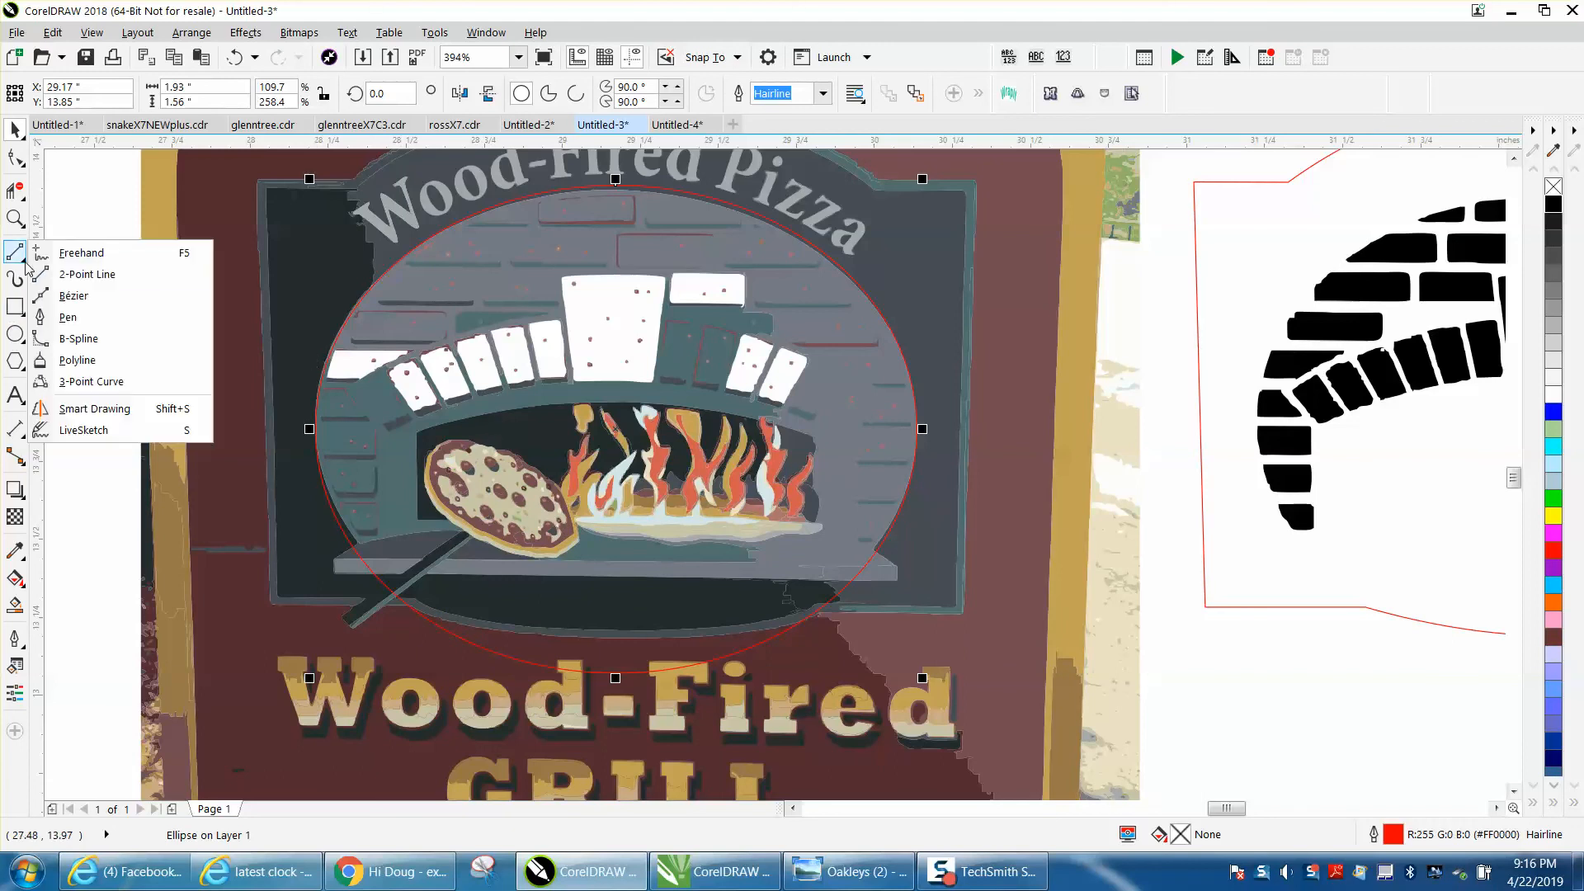
left_click(85, 275)
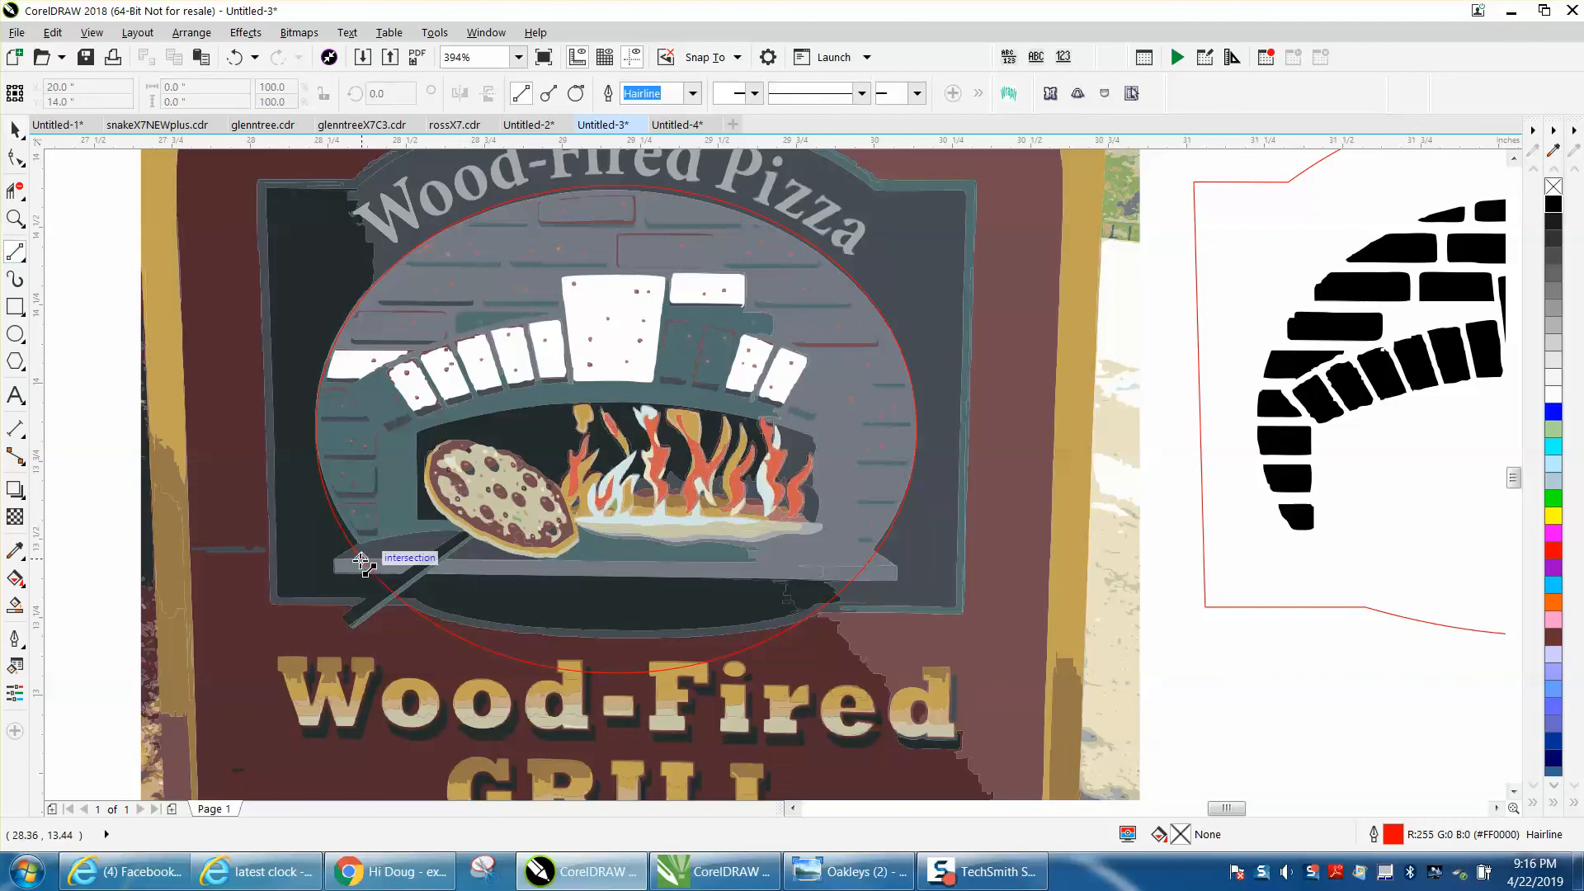
left_click_drag(364, 561, 867, 566)
- Move the shelf line and the dome ellipse 3 inches right onto the black brick drawing
key("space")
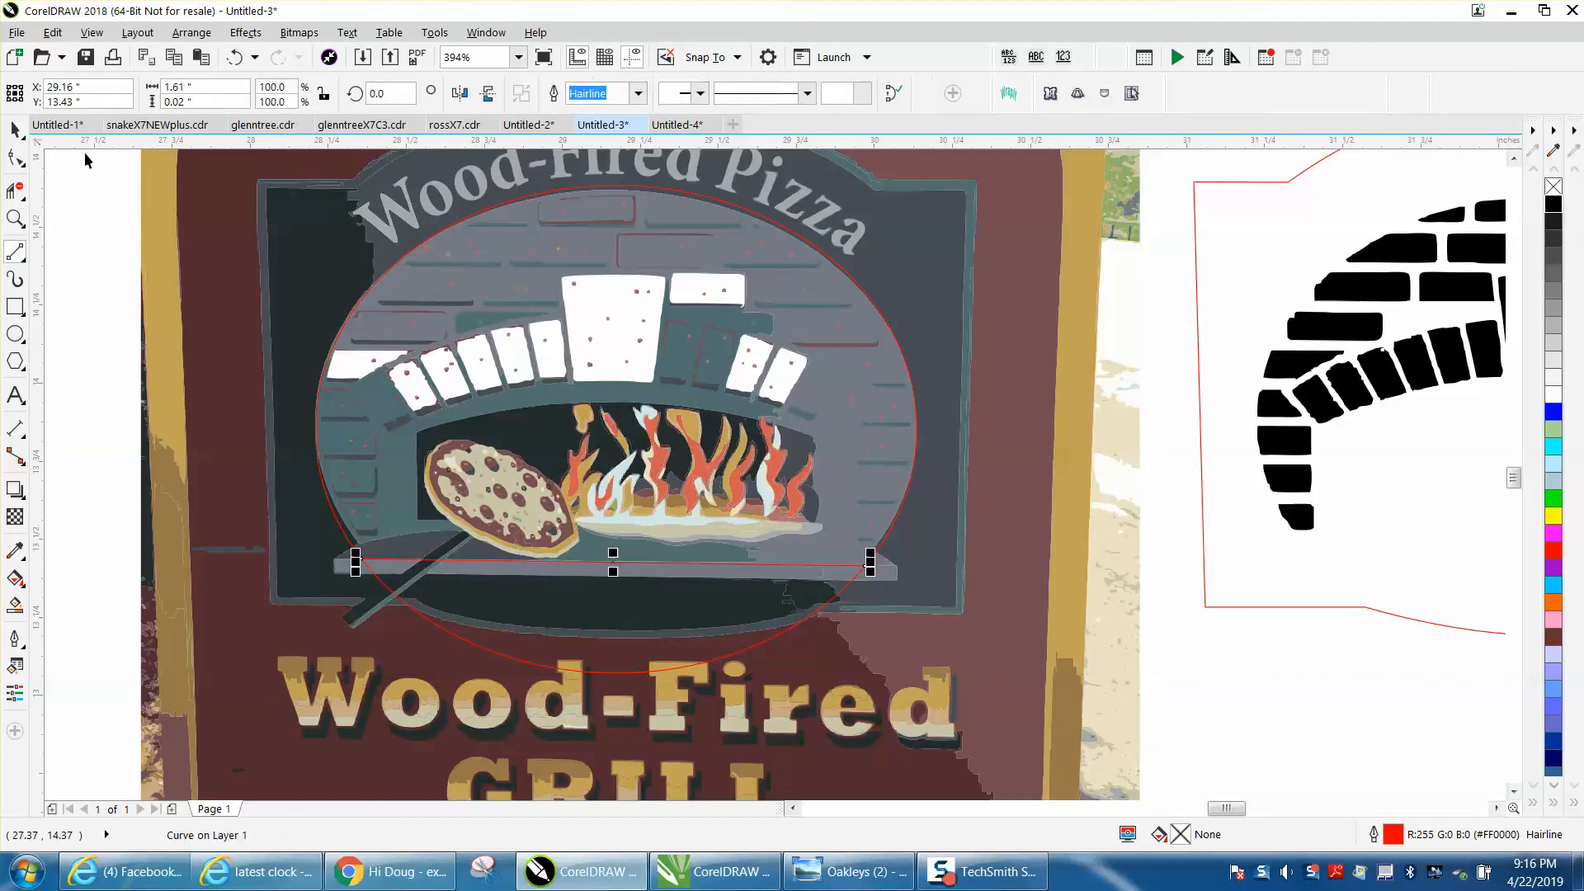
scroll(466, 373, "down", 2)
key("Right")
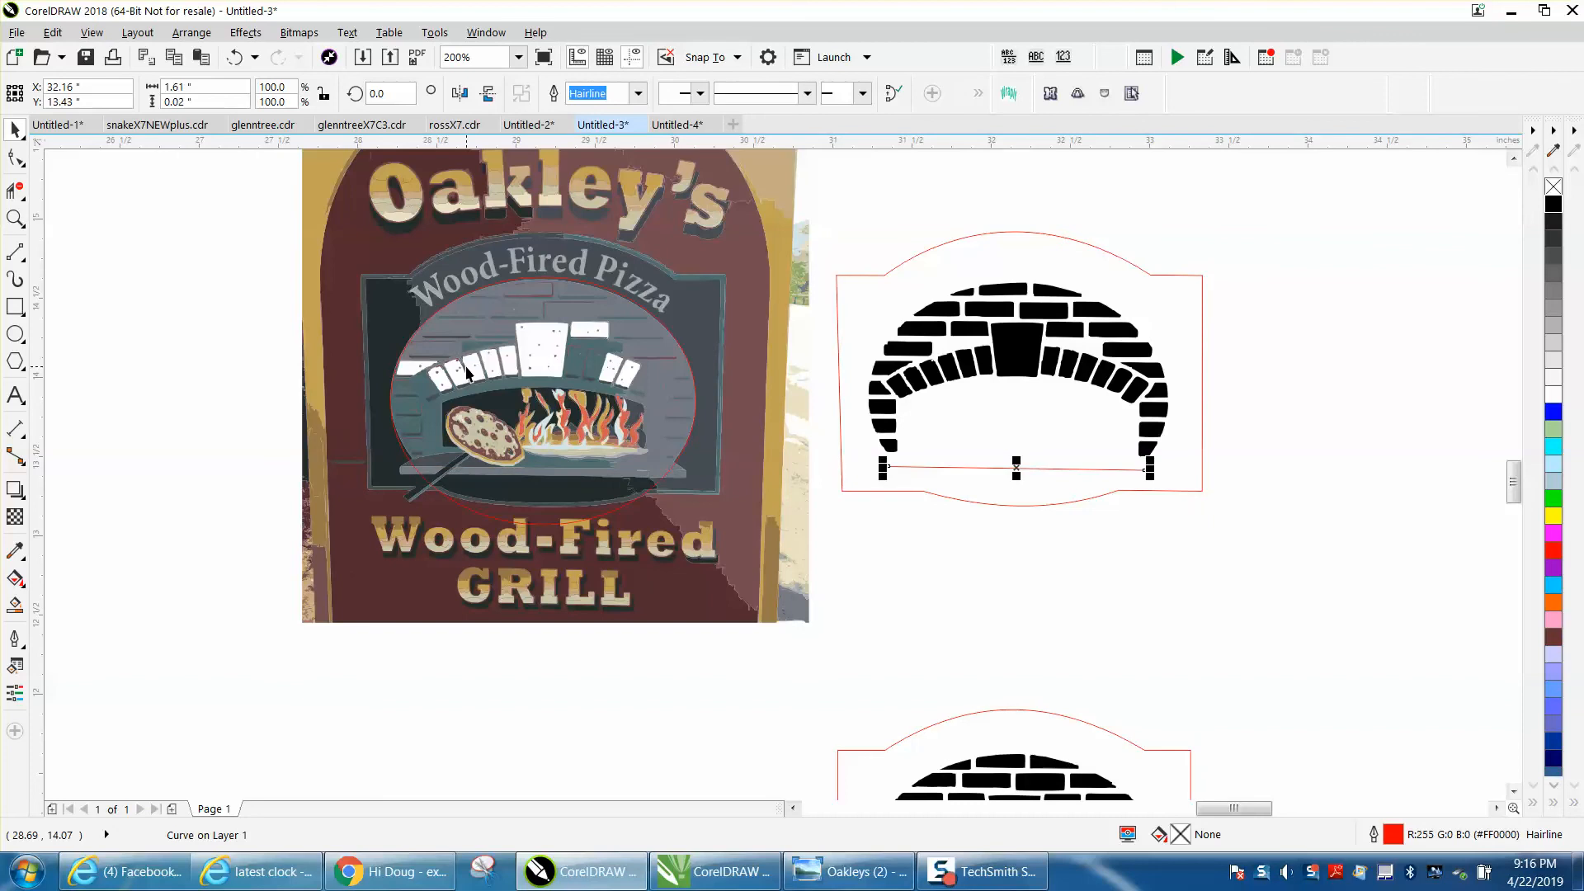
left_click(640, 308)
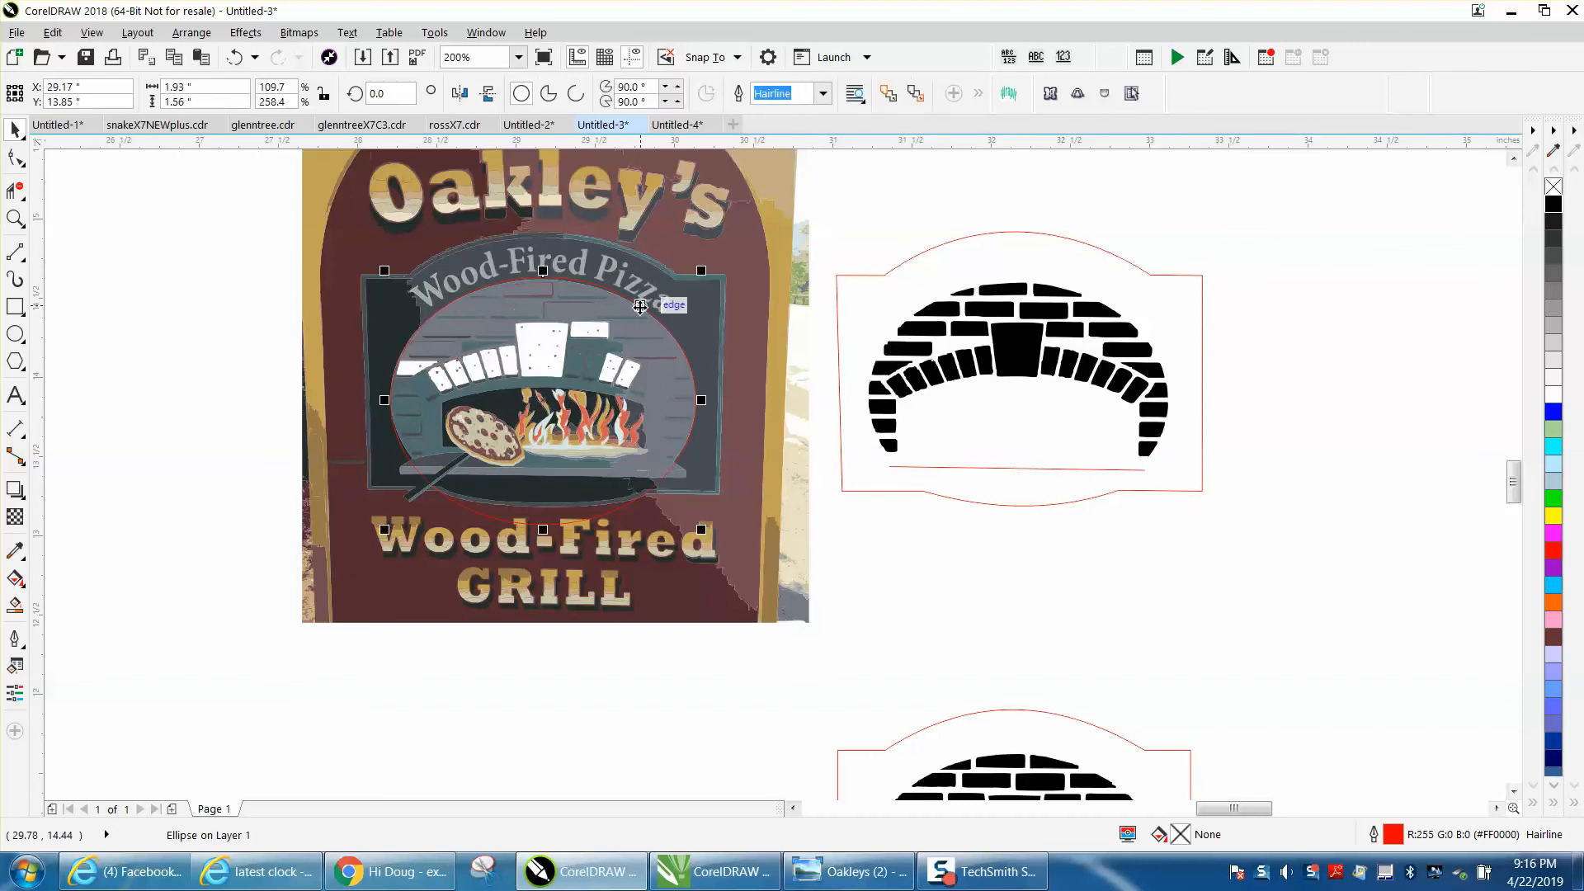
key("Right")
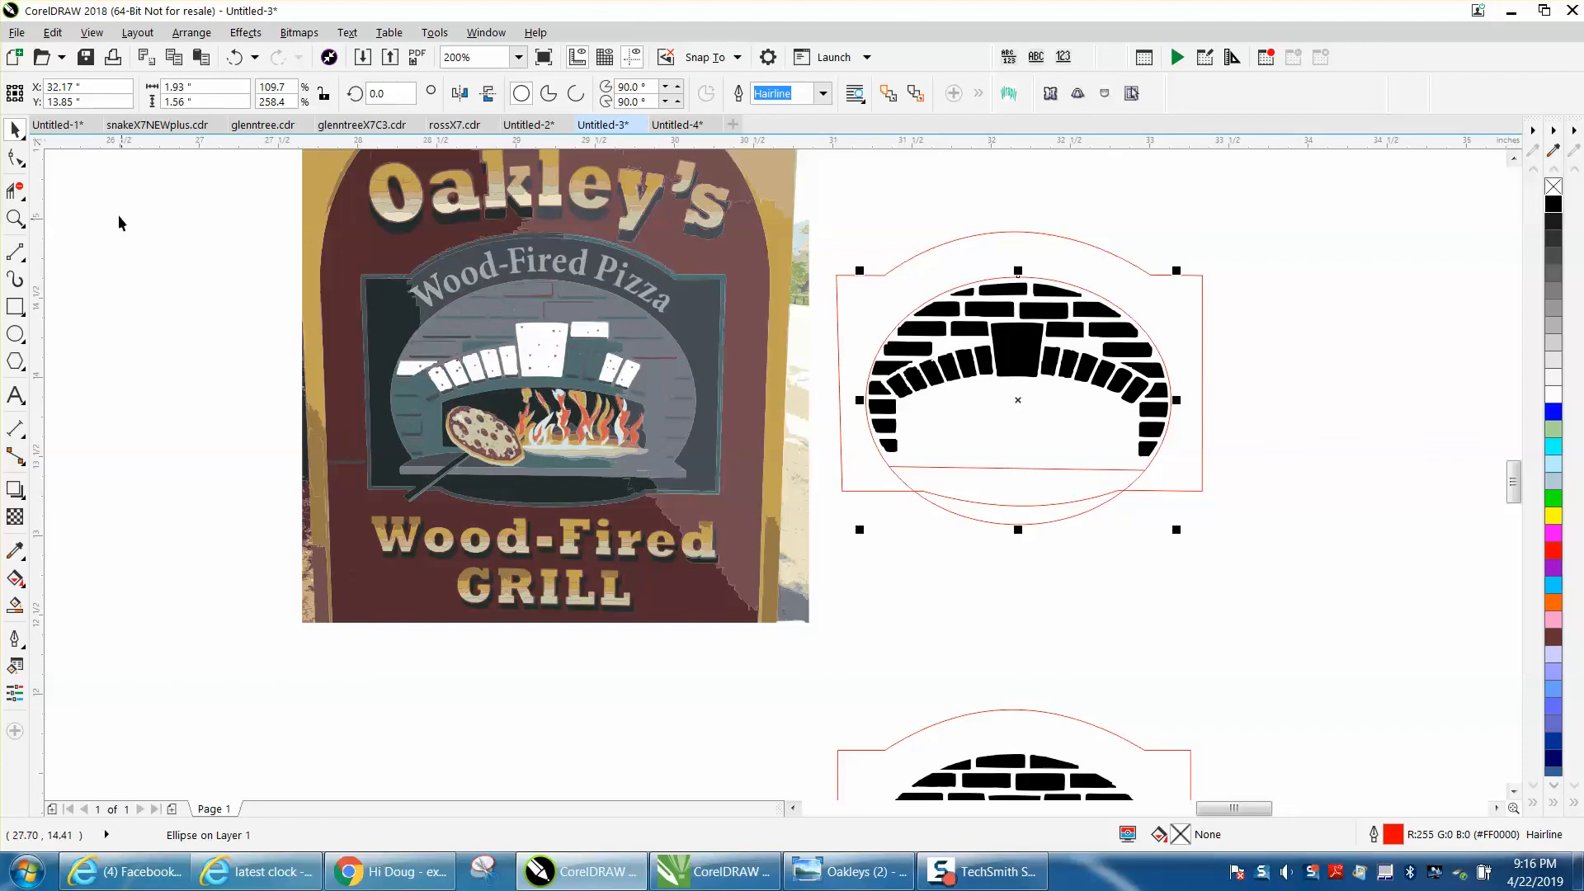
- Trim away the parts of the ellipse below the shelf line with Virtual Segment Delete
left_click(15, 218)
left_click_drag(813, 341, 1379, 614)
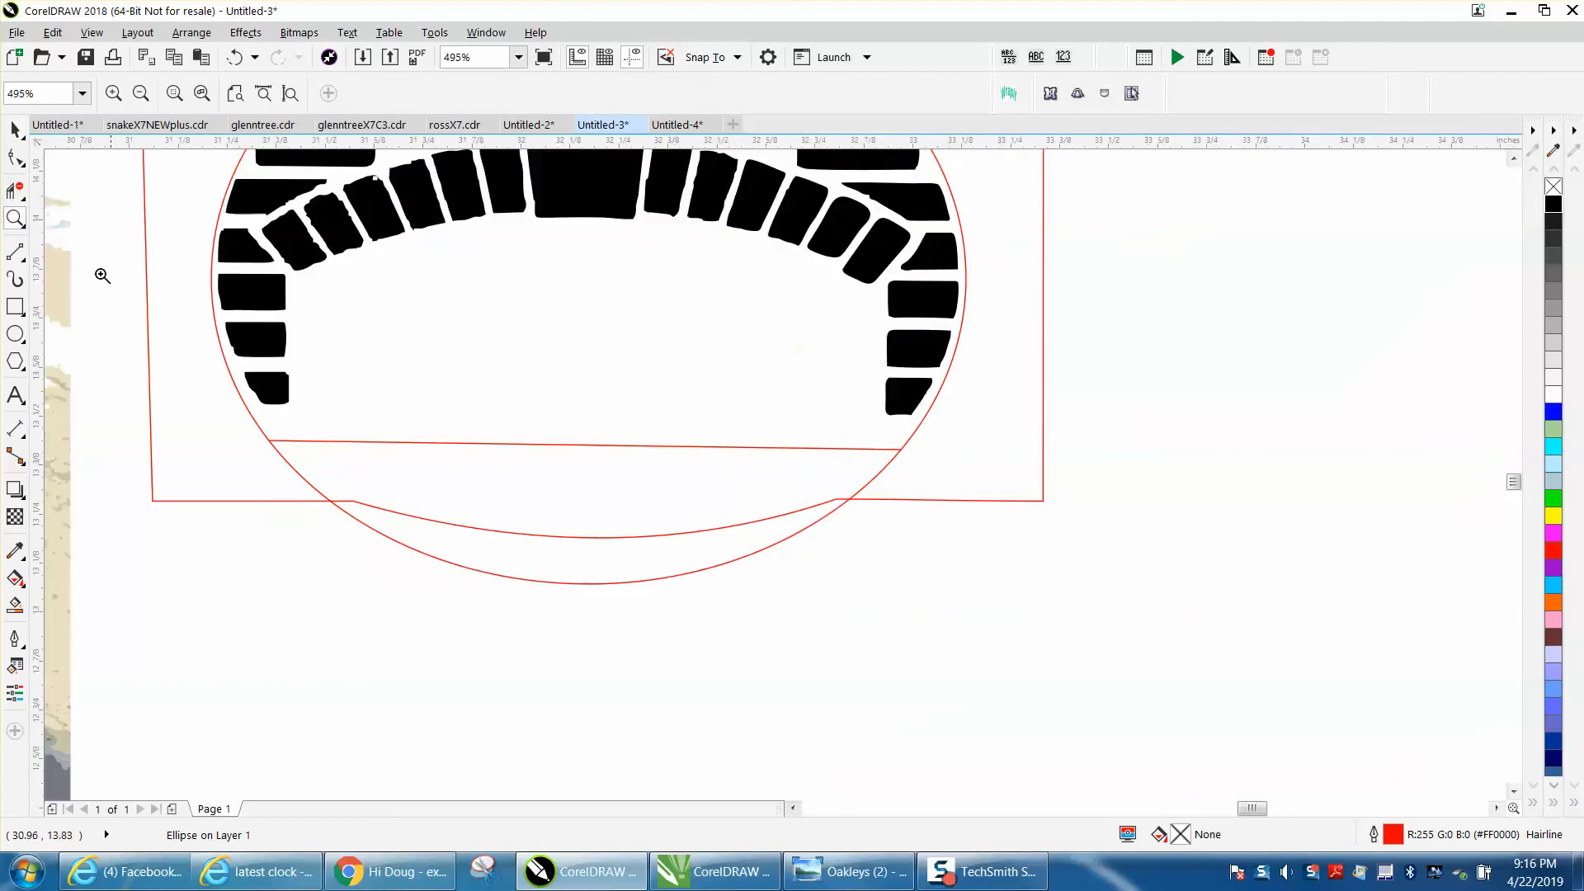
left_click(27, 200)
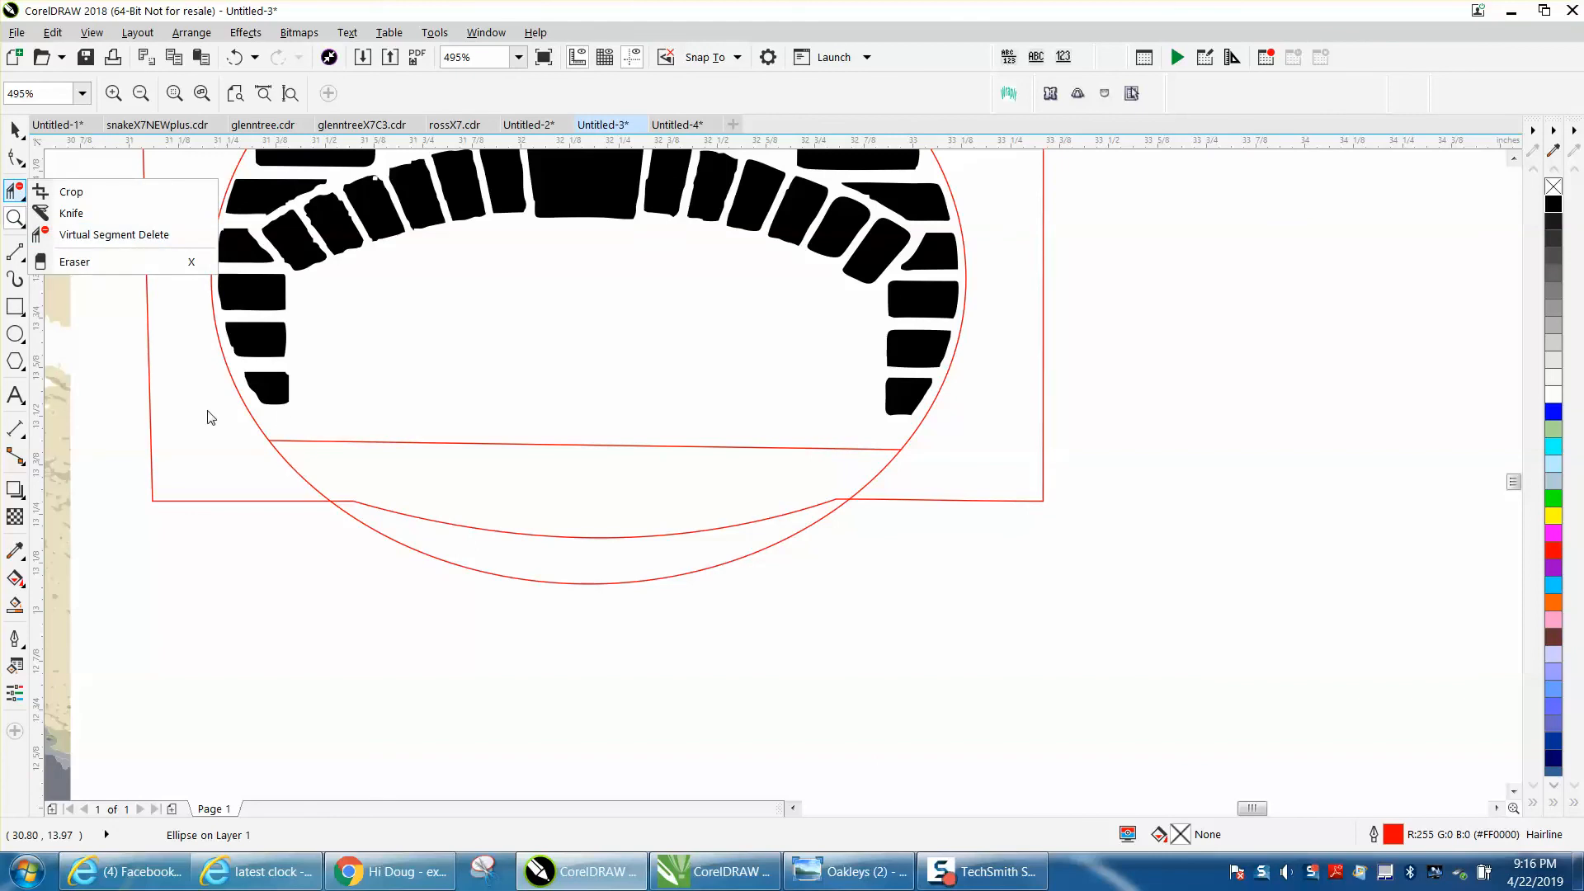
left_click(89, 235)
left_click(286, 446)
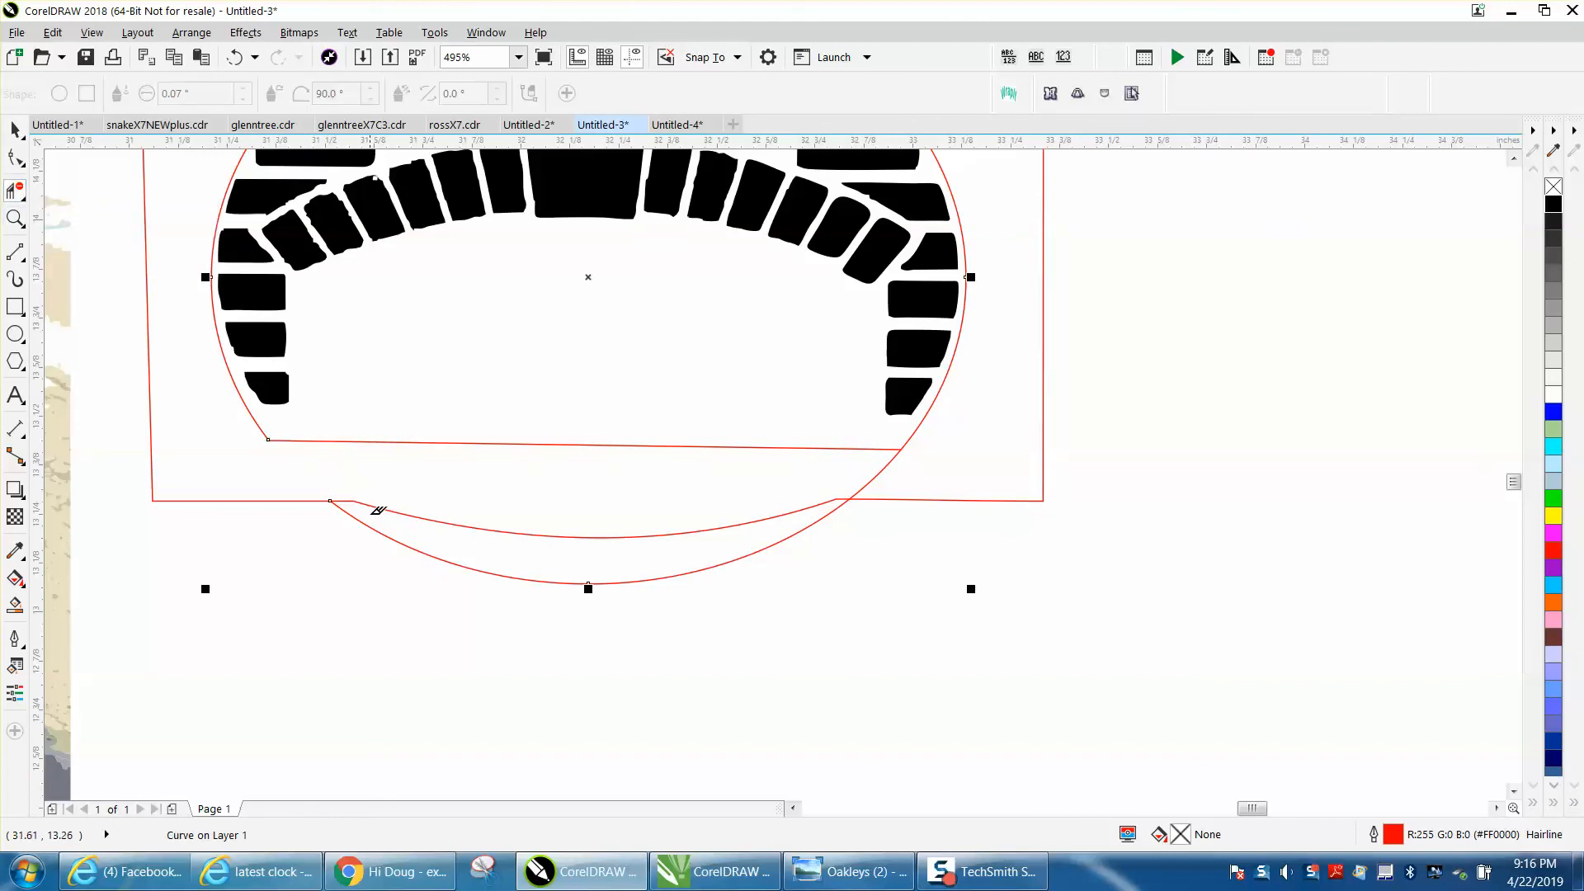
left_click(366, 520)
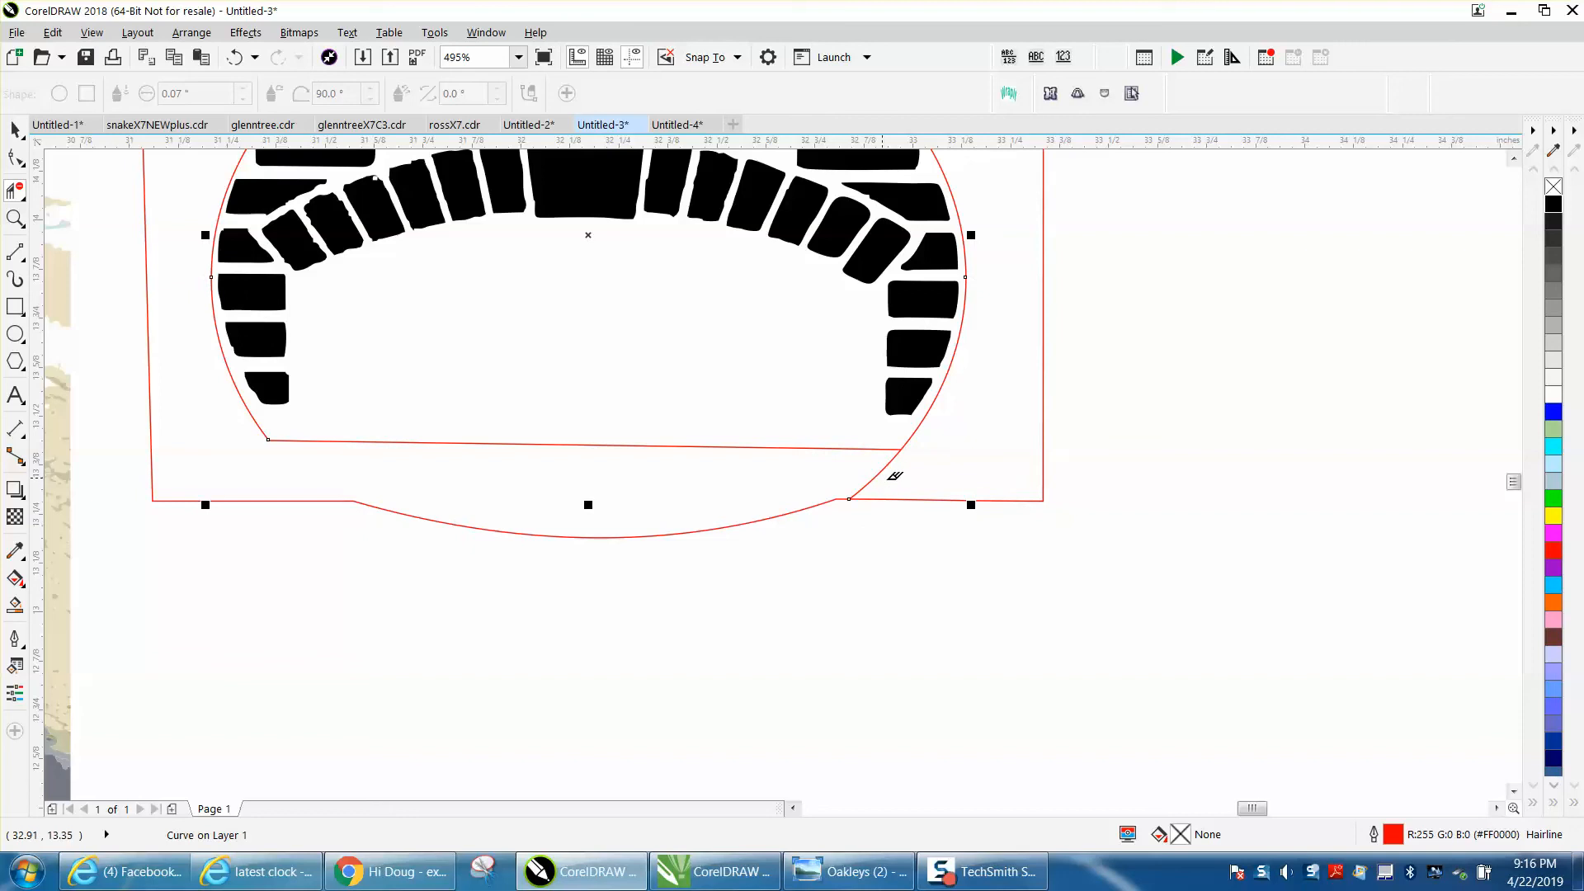
- Examine the brick oven in the original Oakley's sign photo and compare it with the traced copy
scroll(880, 528, "down", 2)
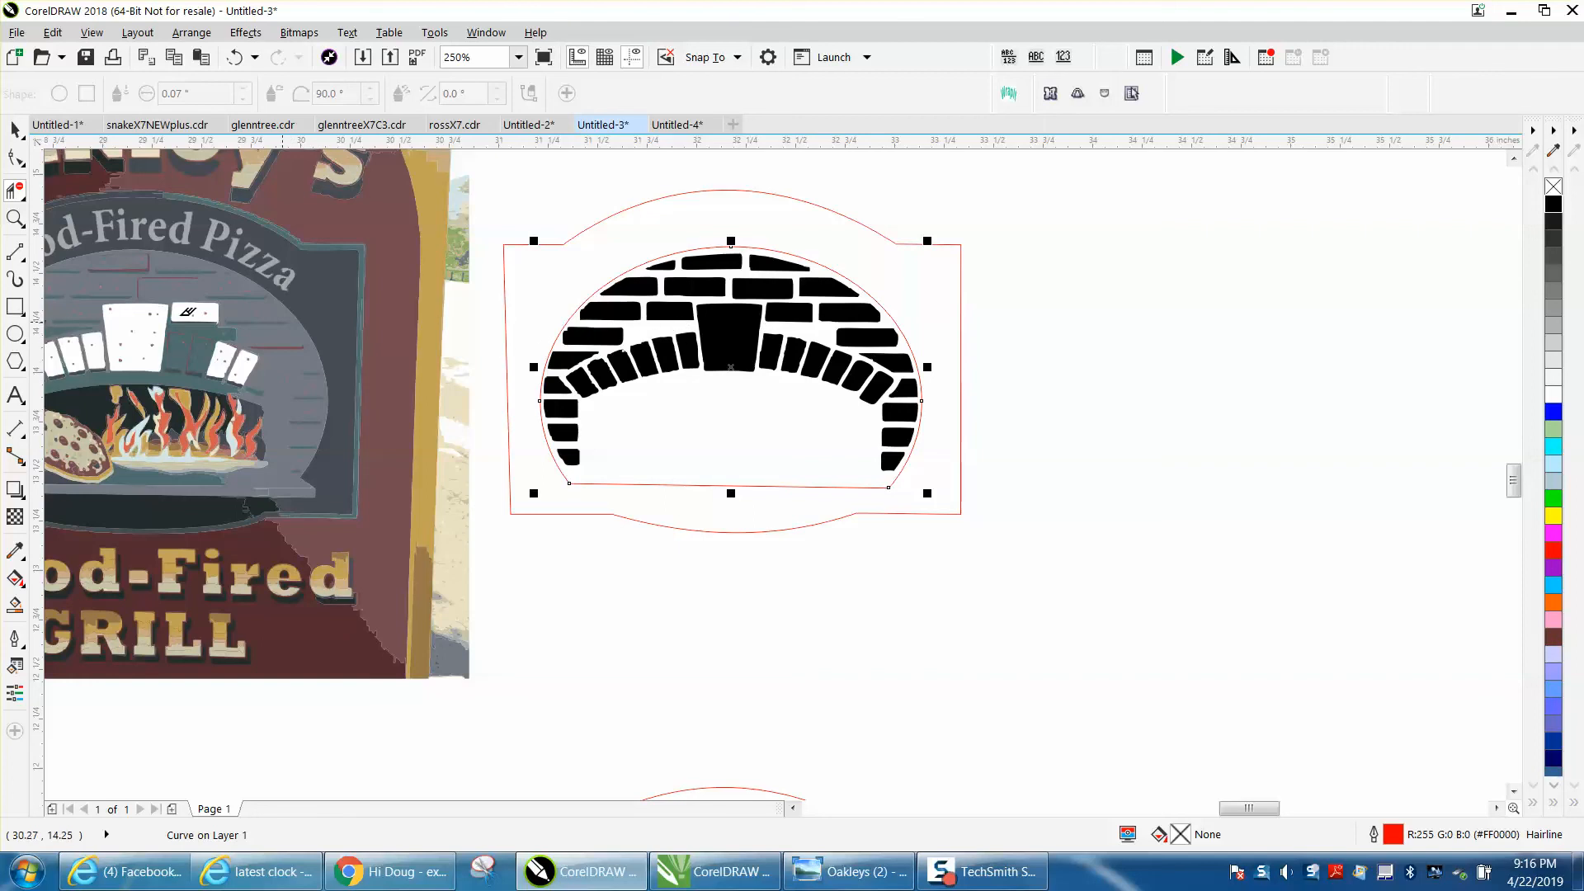
scroll(572, 366, "down", 2)
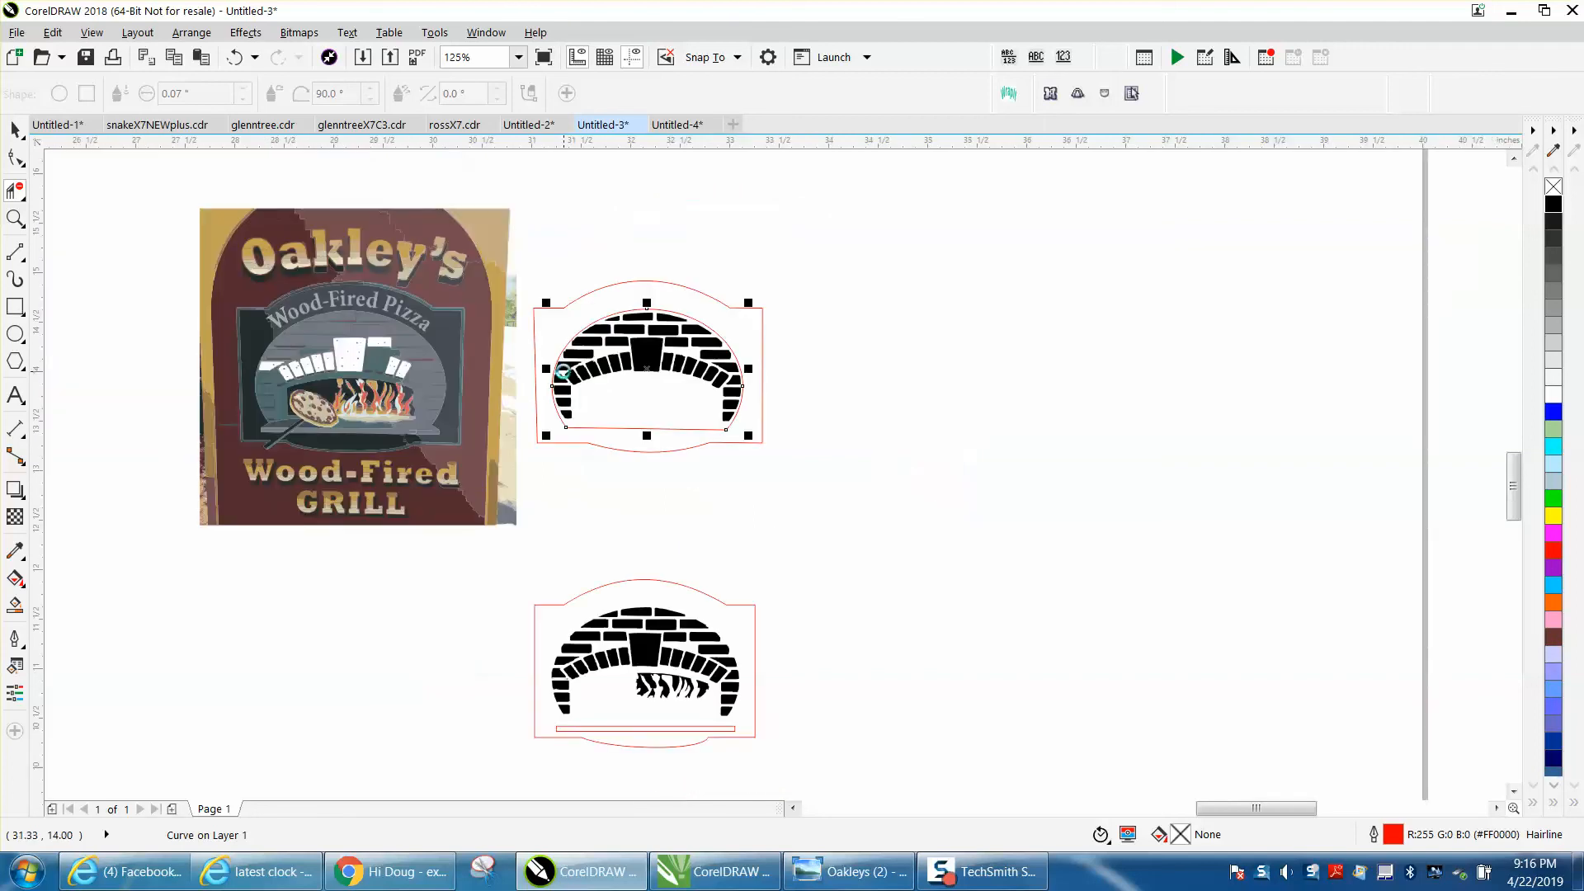
left_click(18, 219)
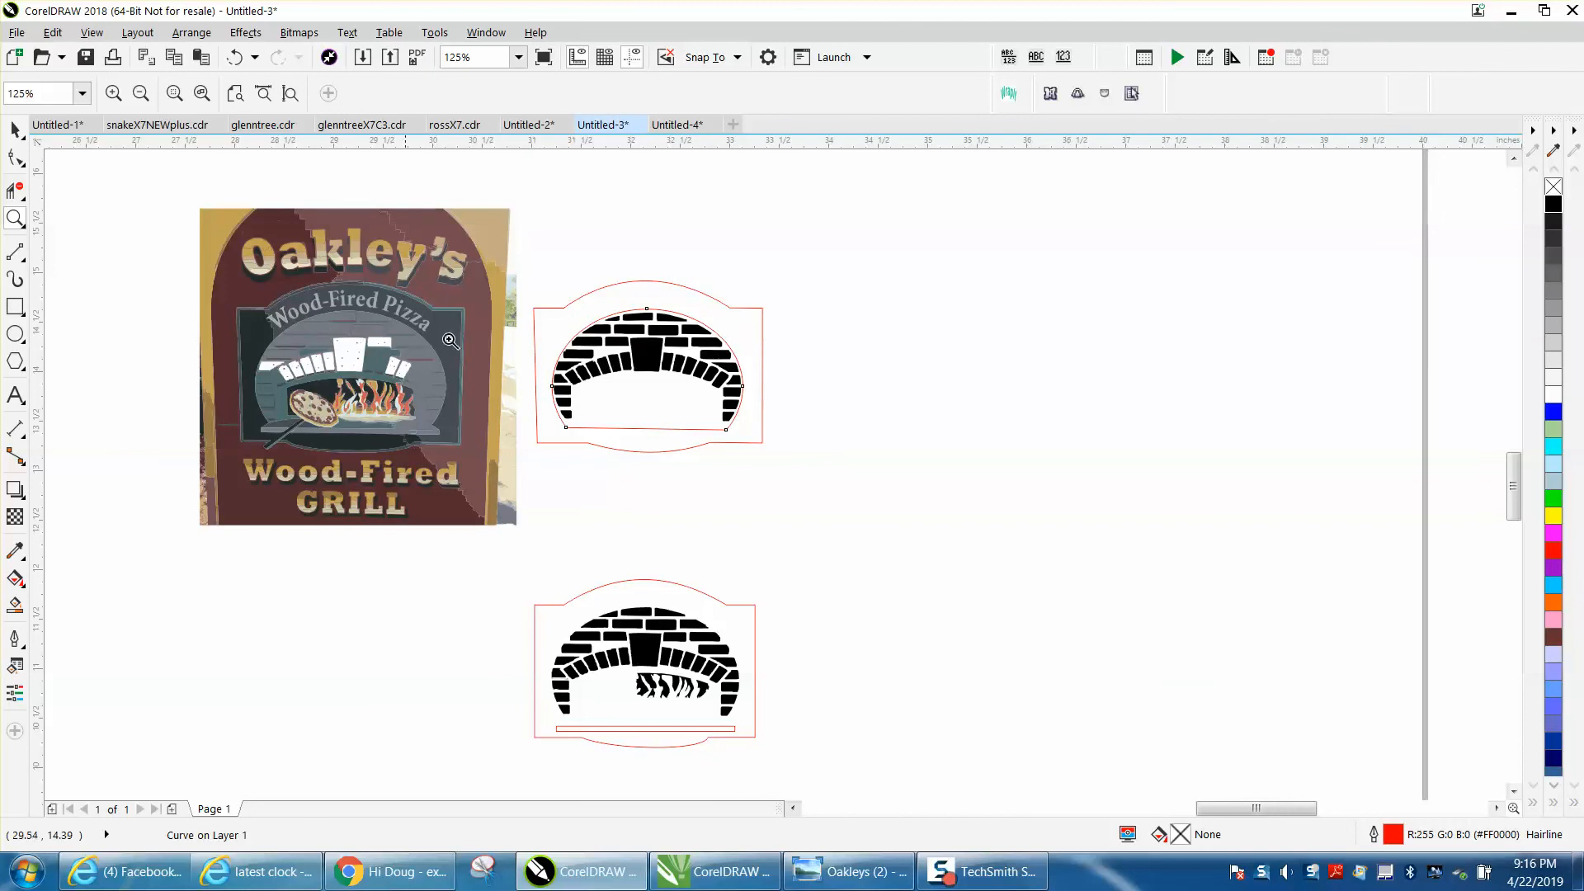
right_click(513, 351)
right_click(513, 351)
left_click_drag(286, 327, 419, 379)
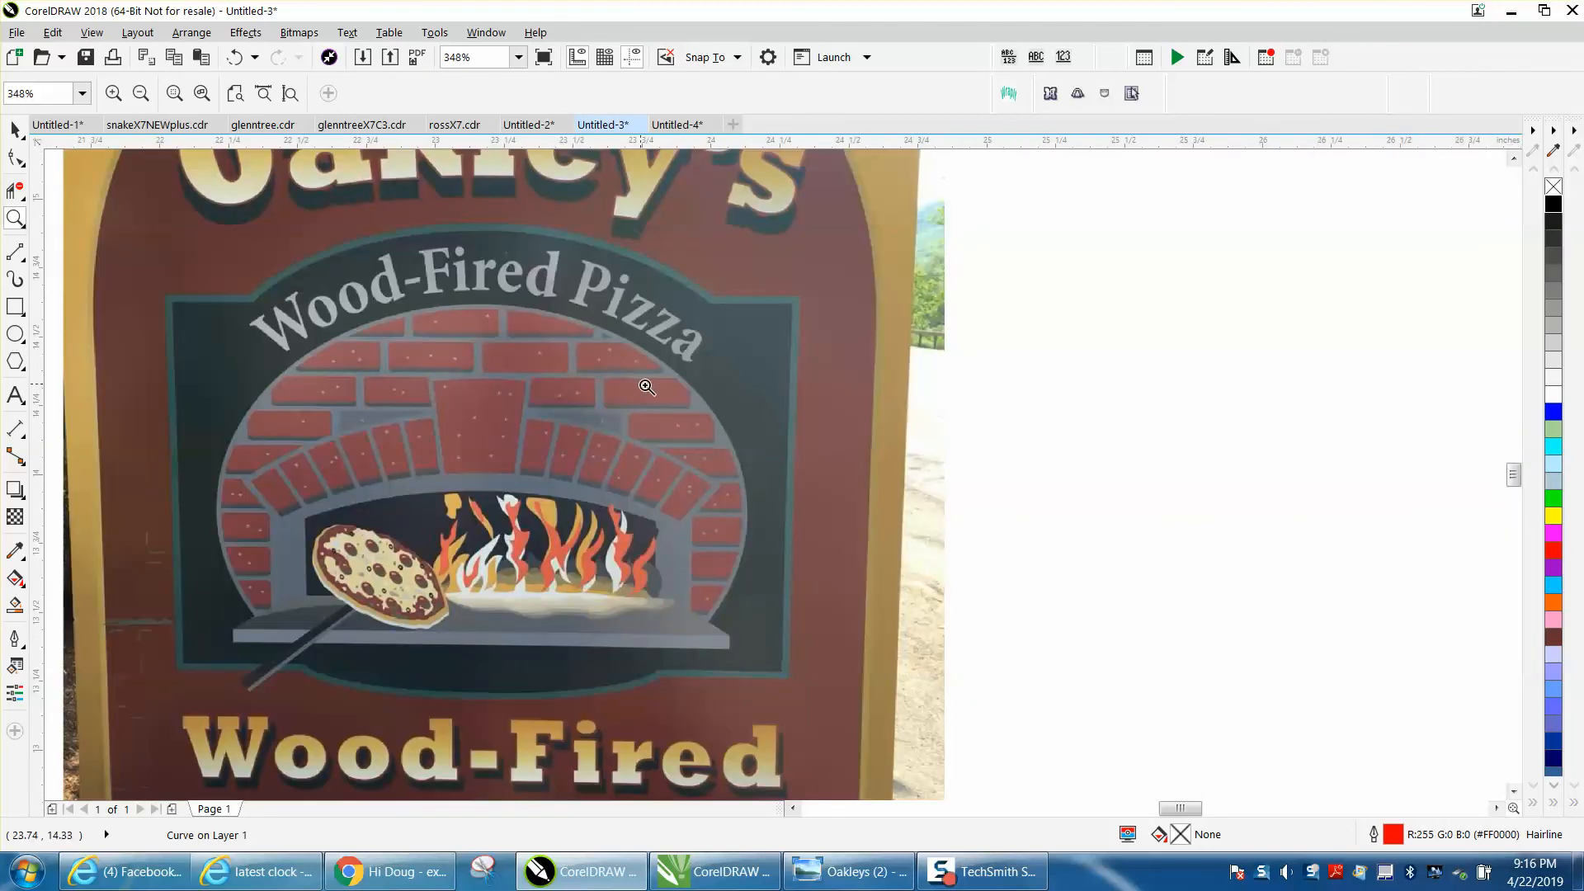
scroll(563, 408, "down", 4)
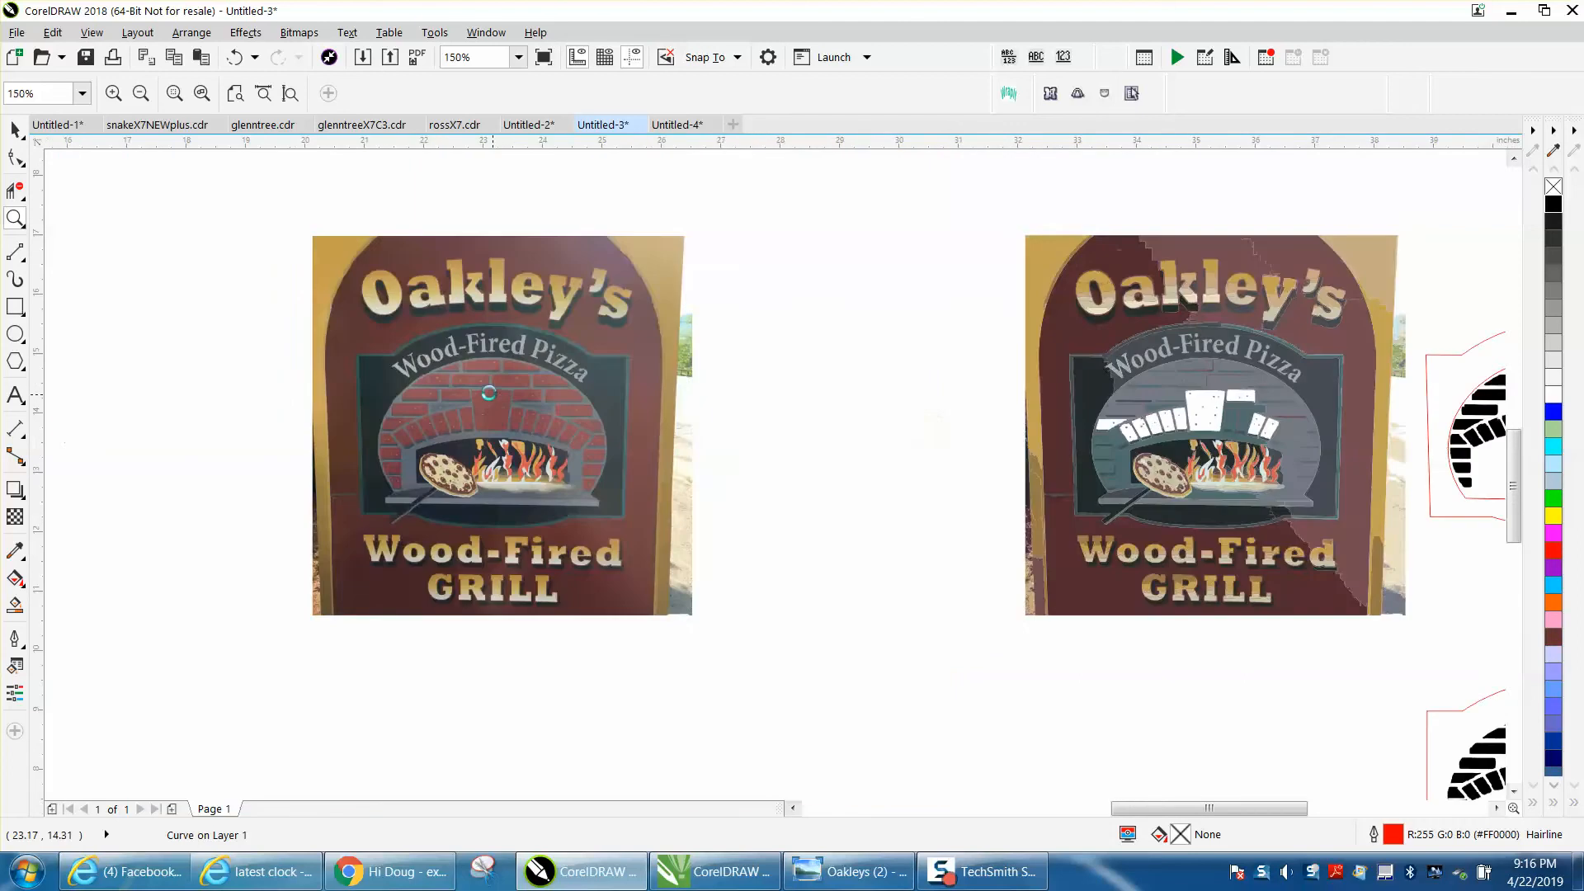
- Fill the area around the bricks and inside the oven opening with gray #808080 using Smart Fill, bounded by the dome outline
left_click_drag(967, 355, 1185, 488)
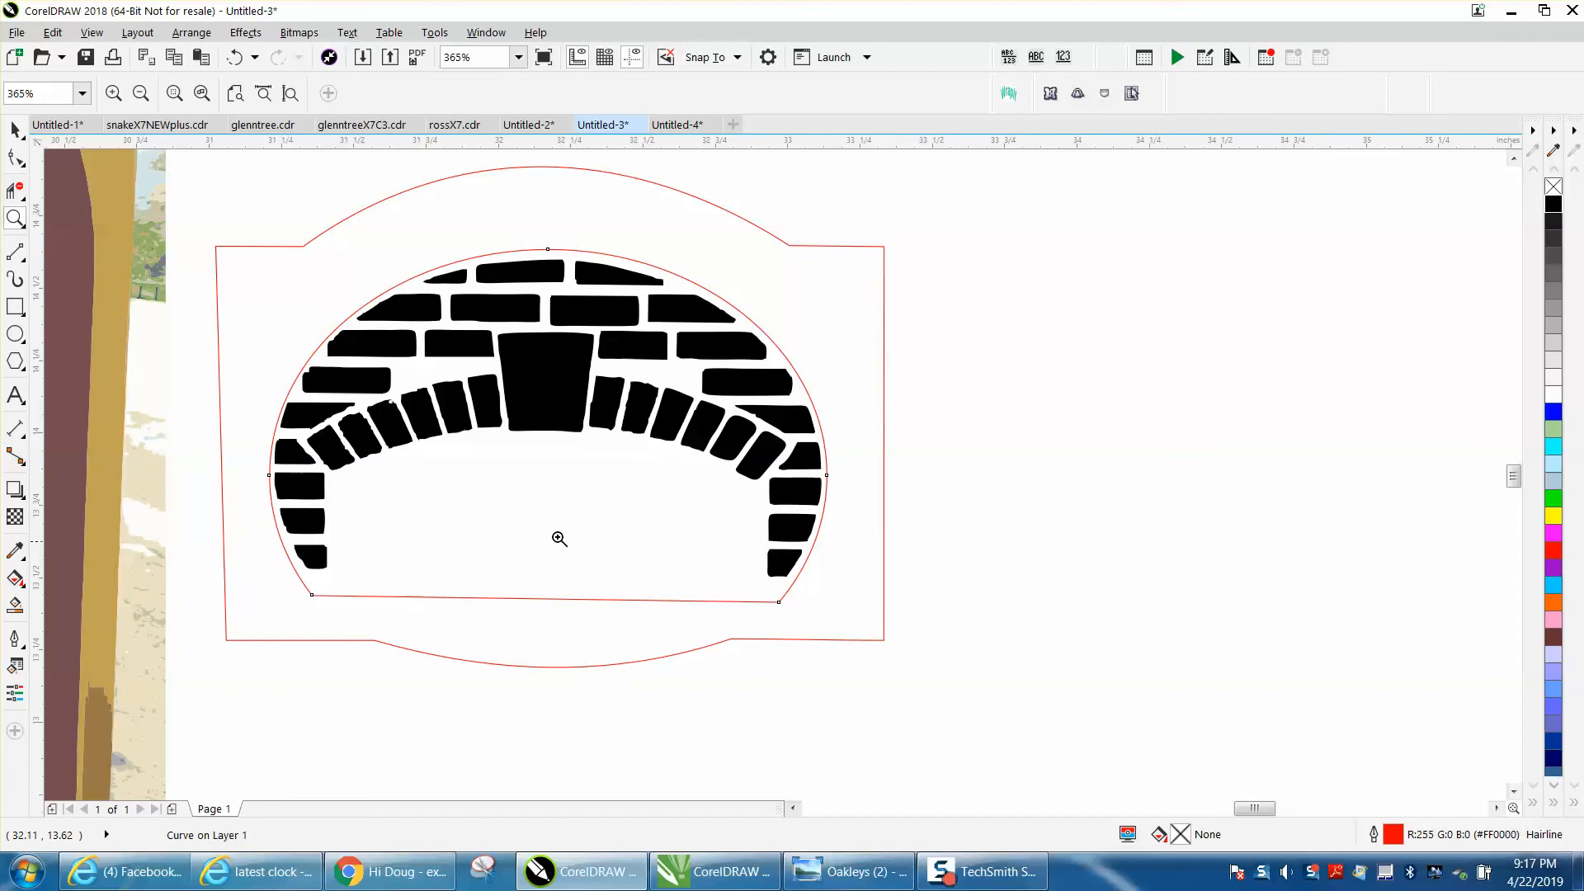
left_click(16, 605)
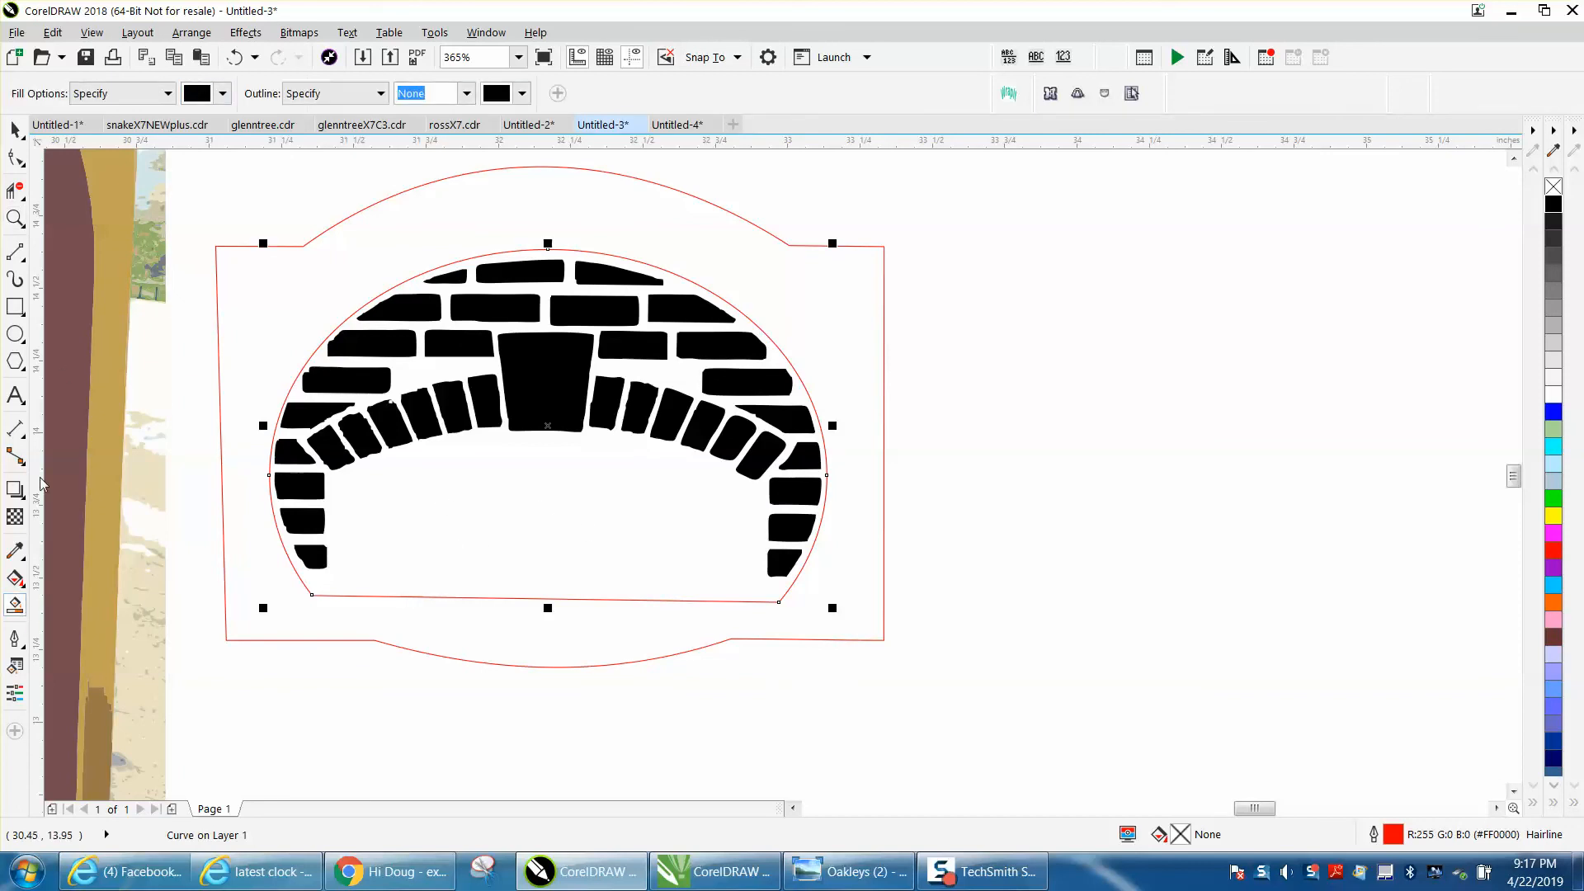
left_click(222, 96)
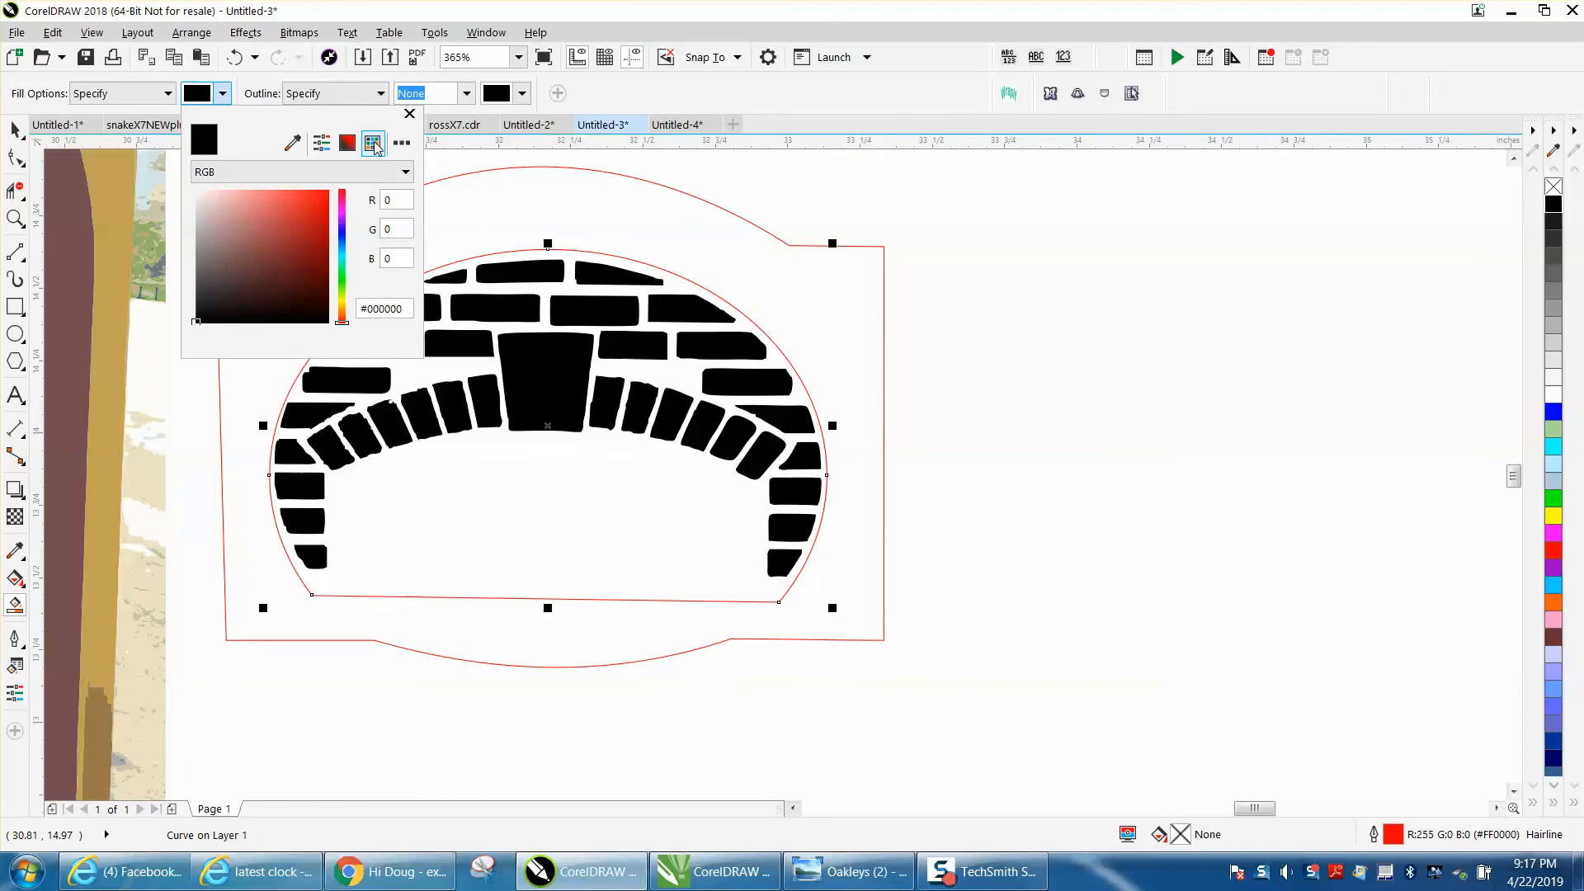
left_click(372, 143)
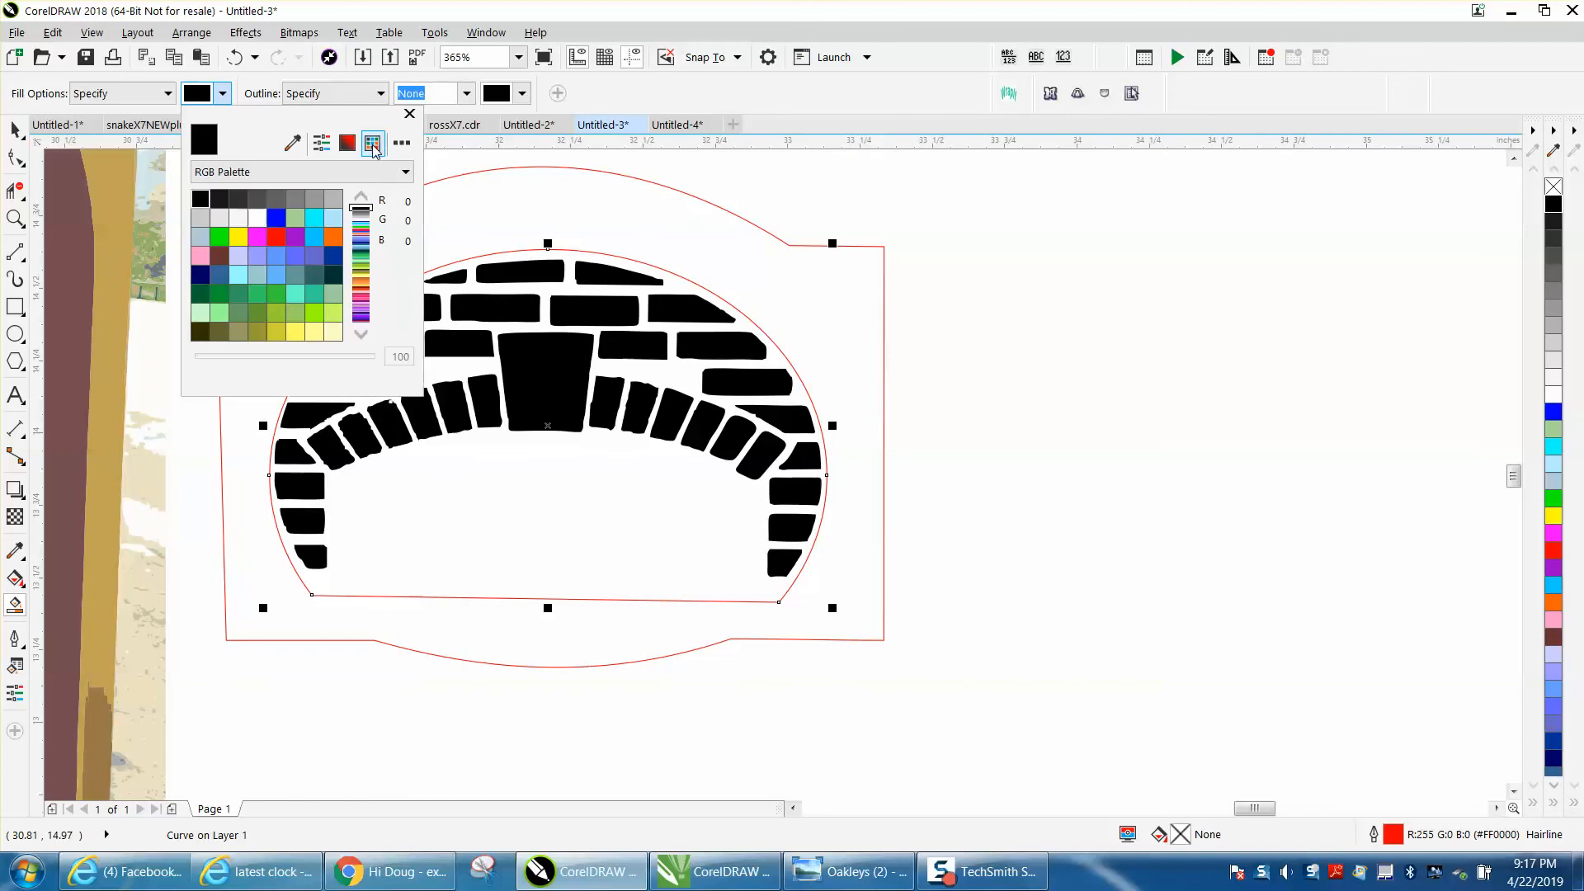
left_click(296, 199)
left_click(499, 464)
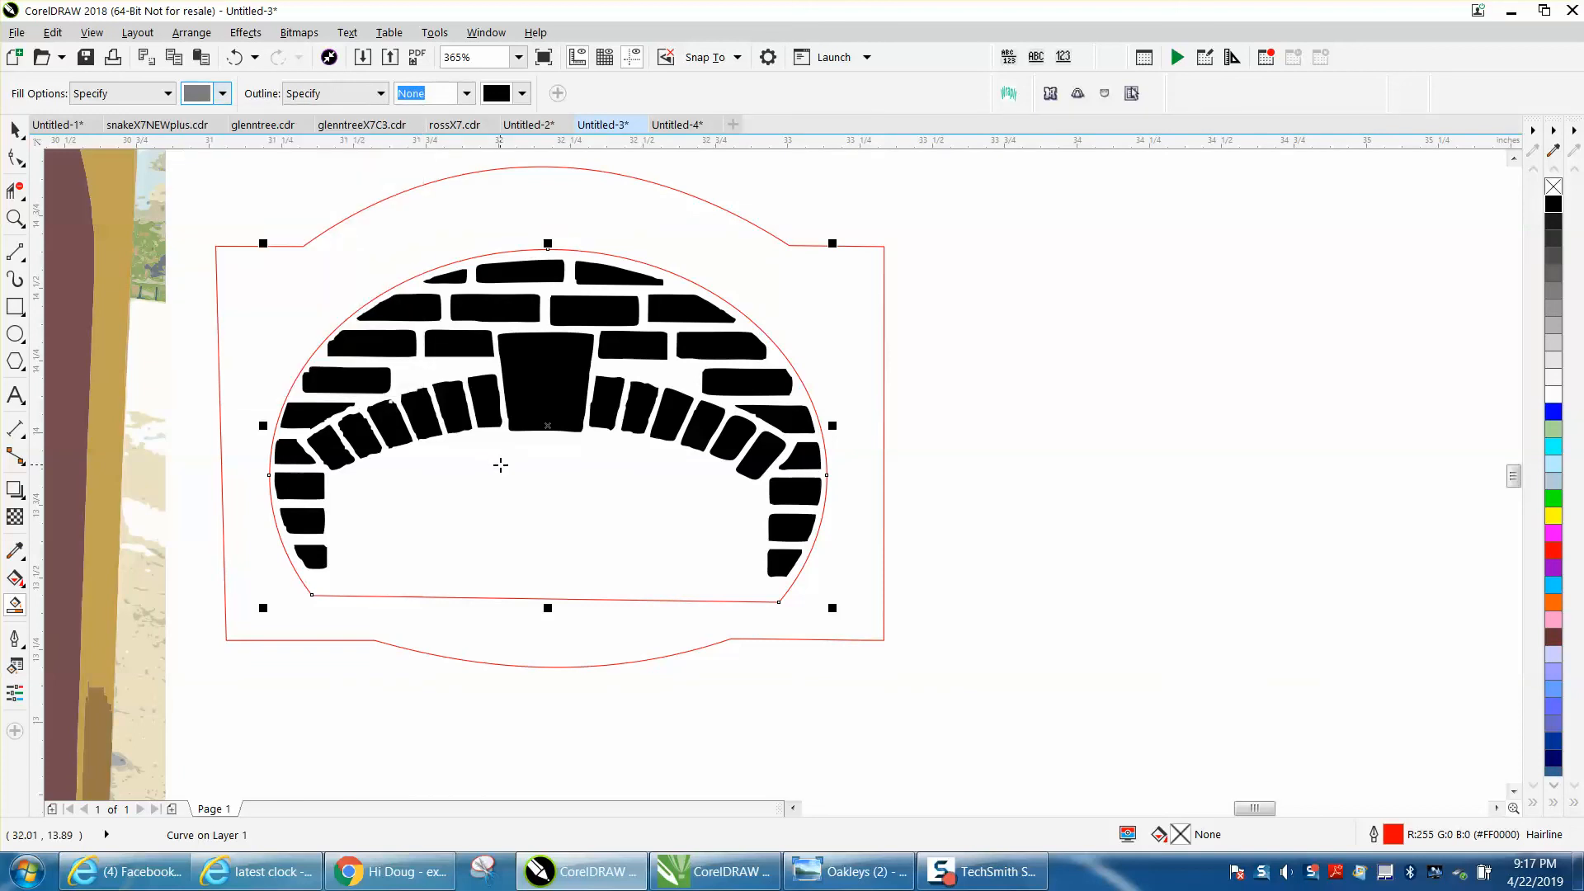
left_click(479, 444)
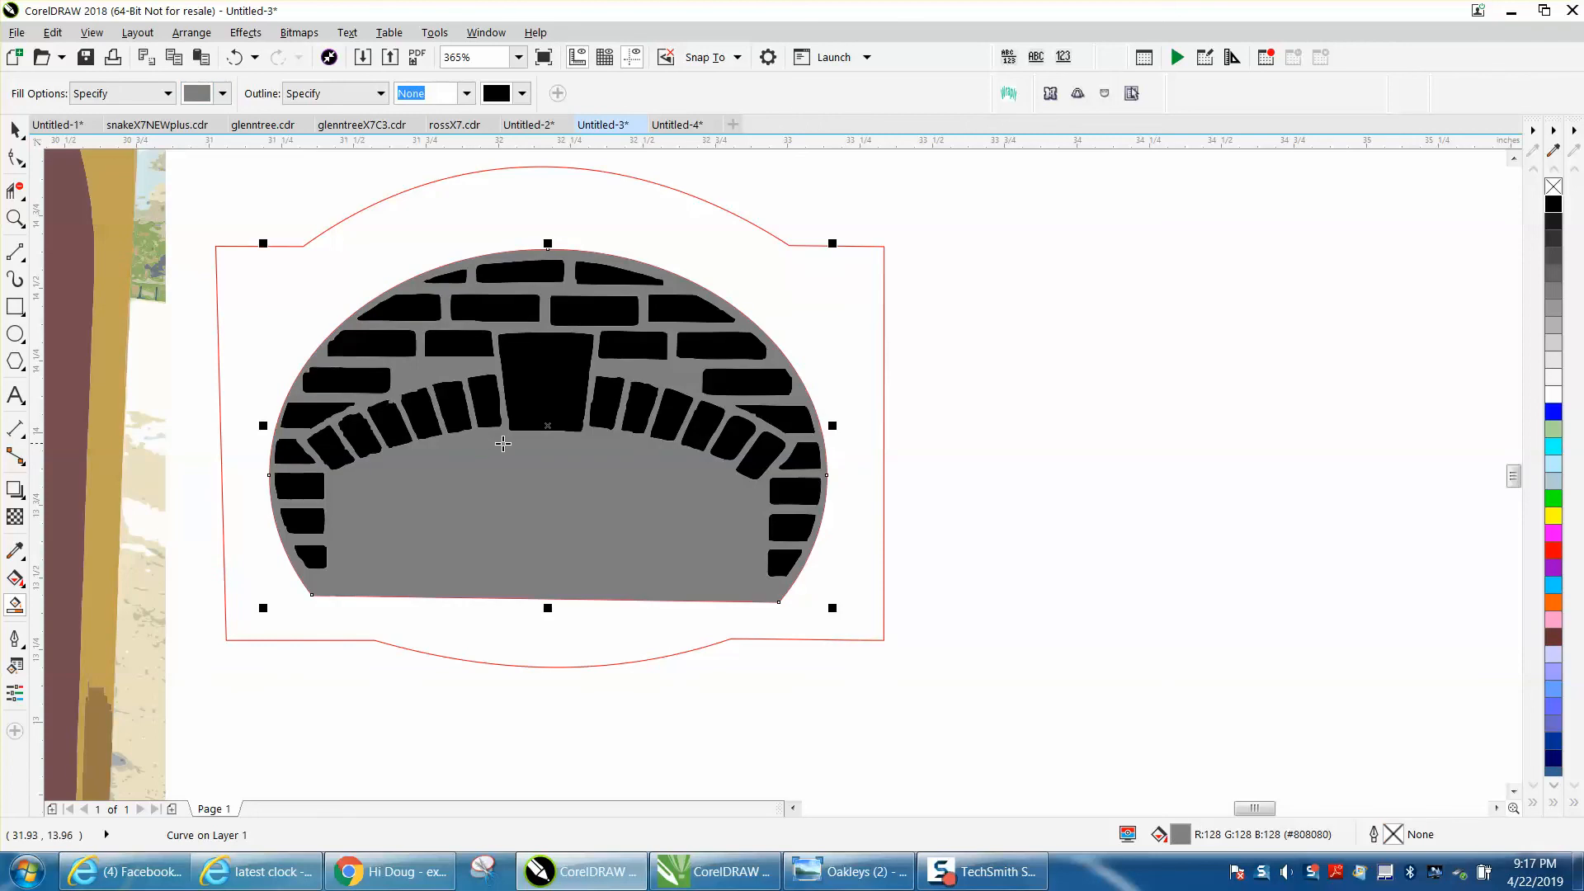
- Move the gray dome fill 3 inches right, off the brick drawing, and back into place behind the bricks
scroll(525, 438, "down", 2)
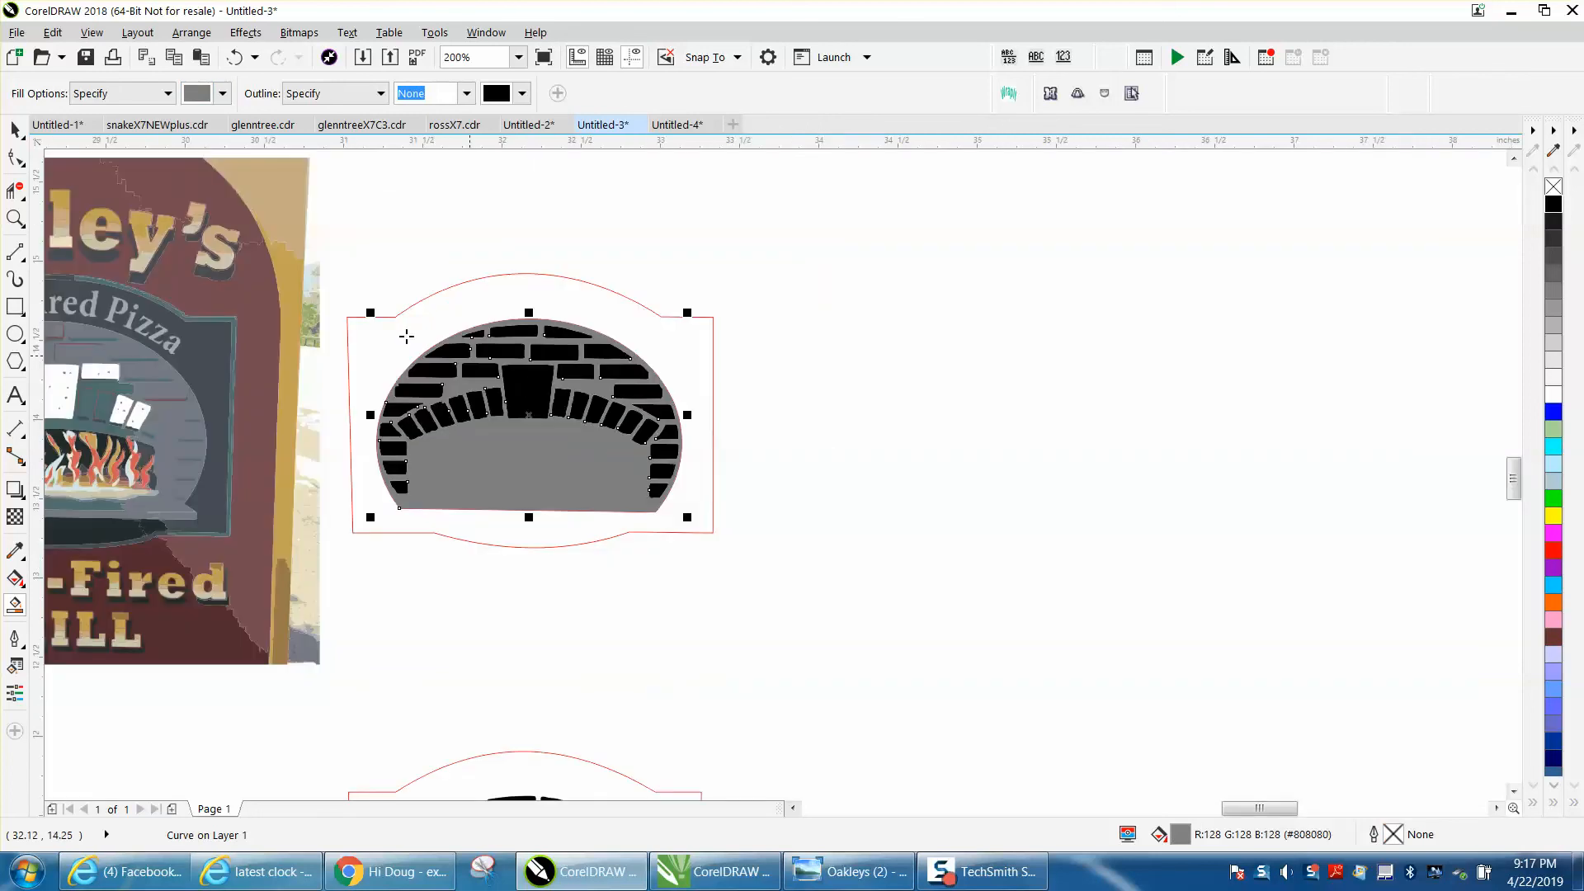
left_click(15, 130)
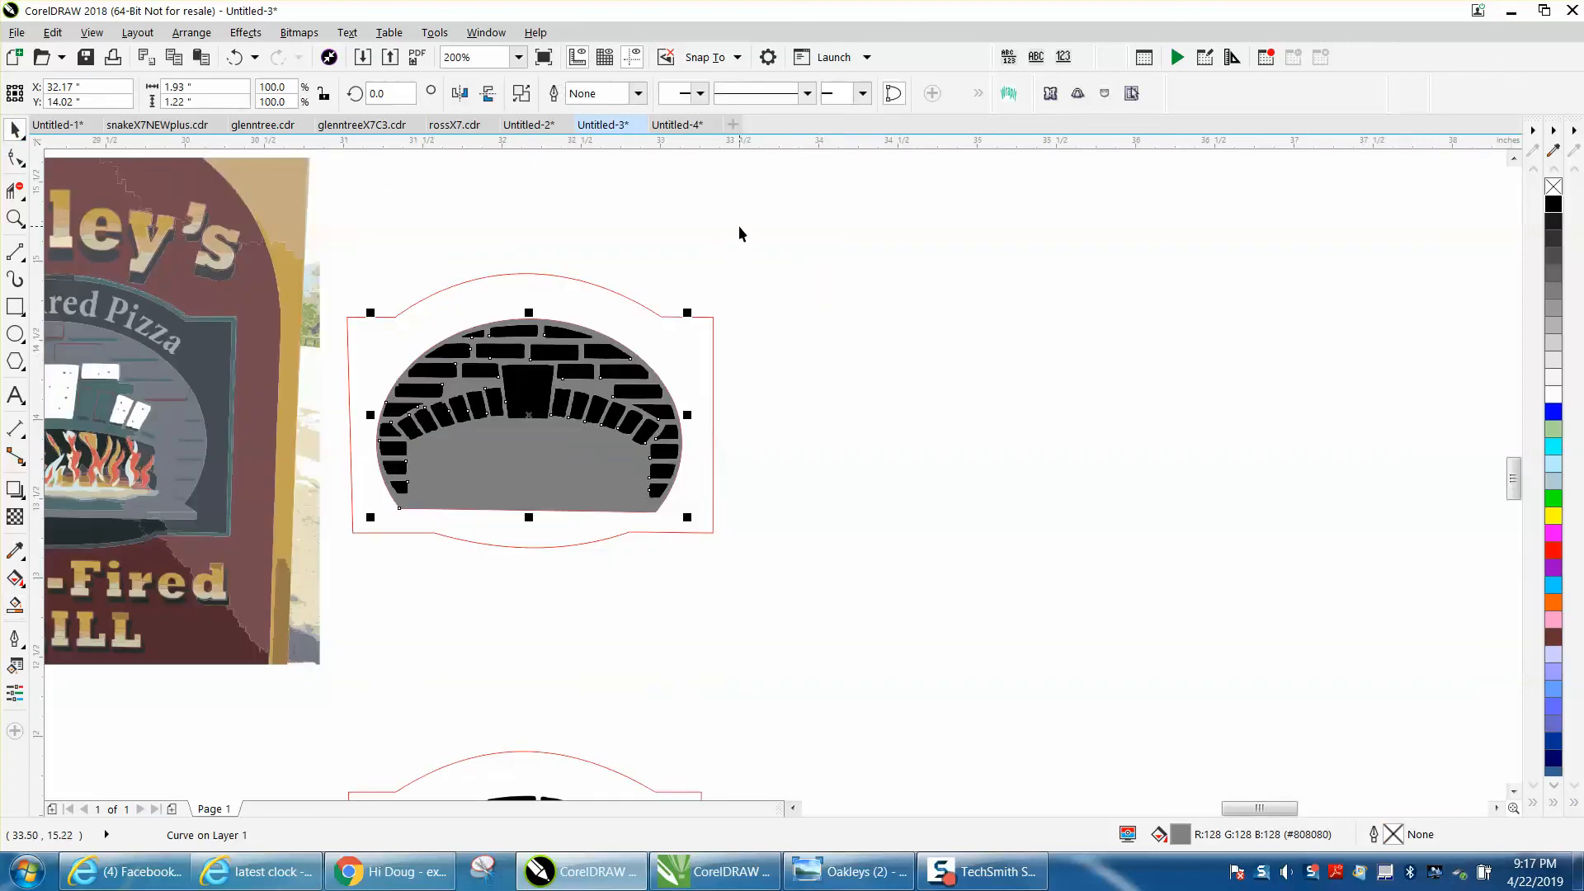
scroll(751, 221, "down", 2)
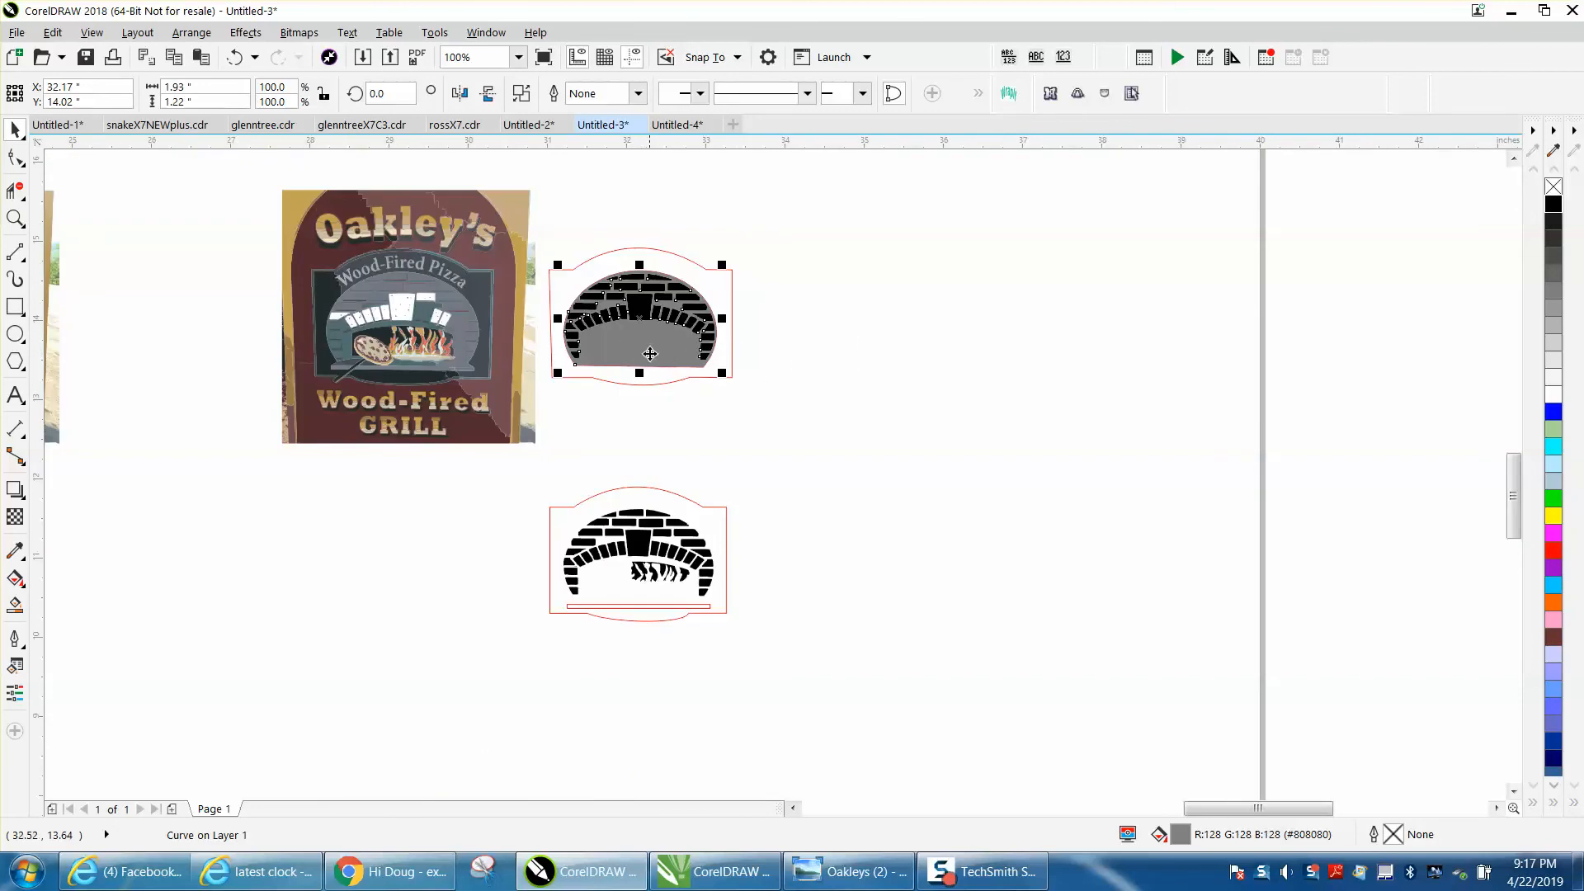
key("Right")
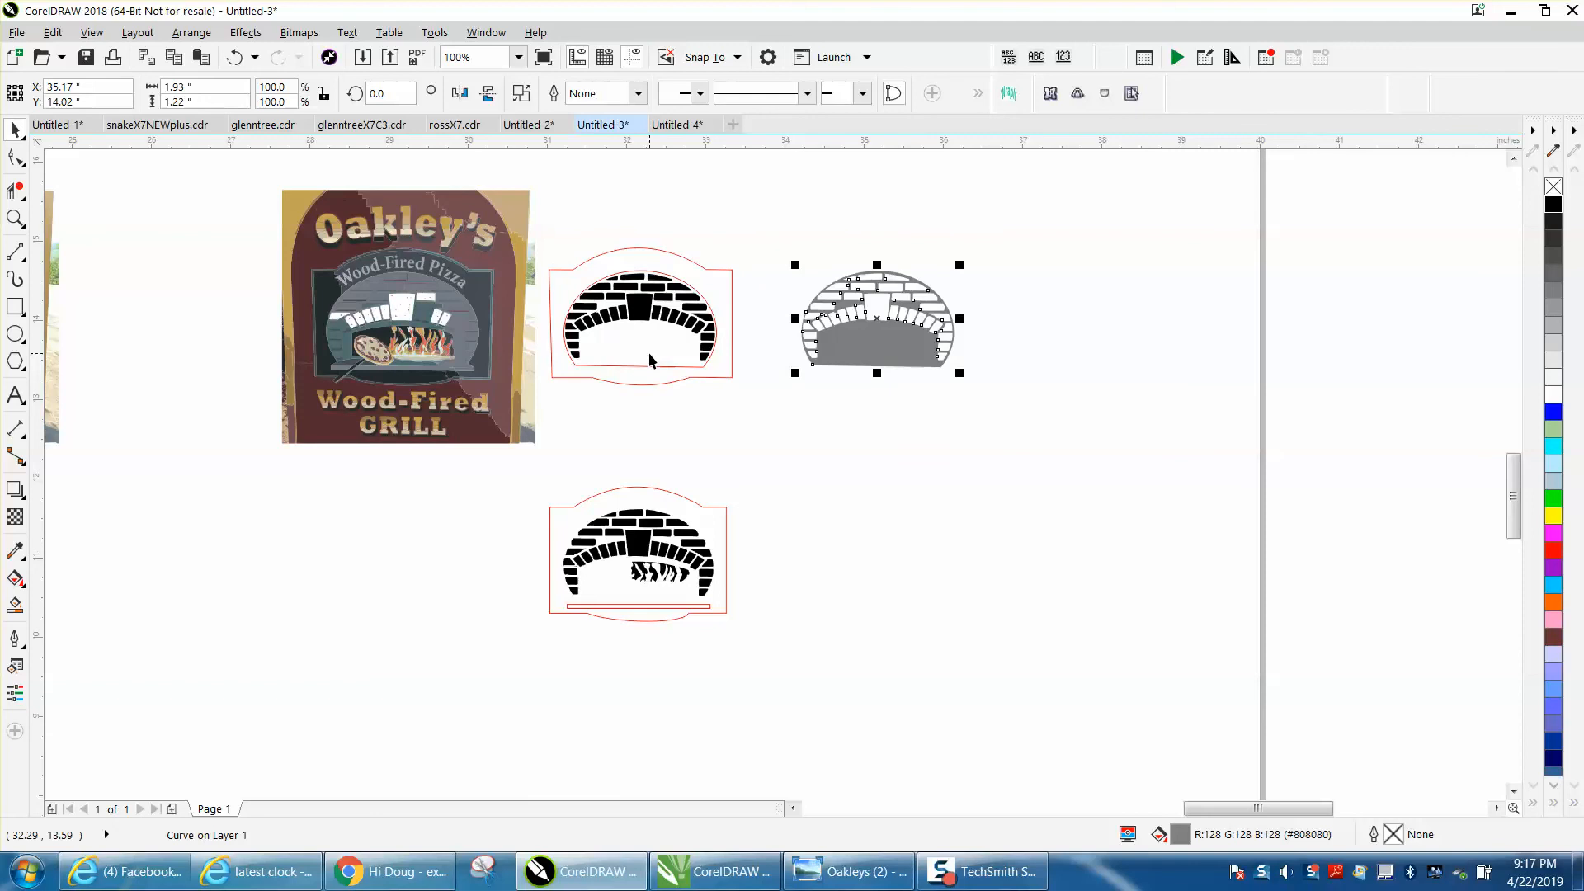
key("Left")
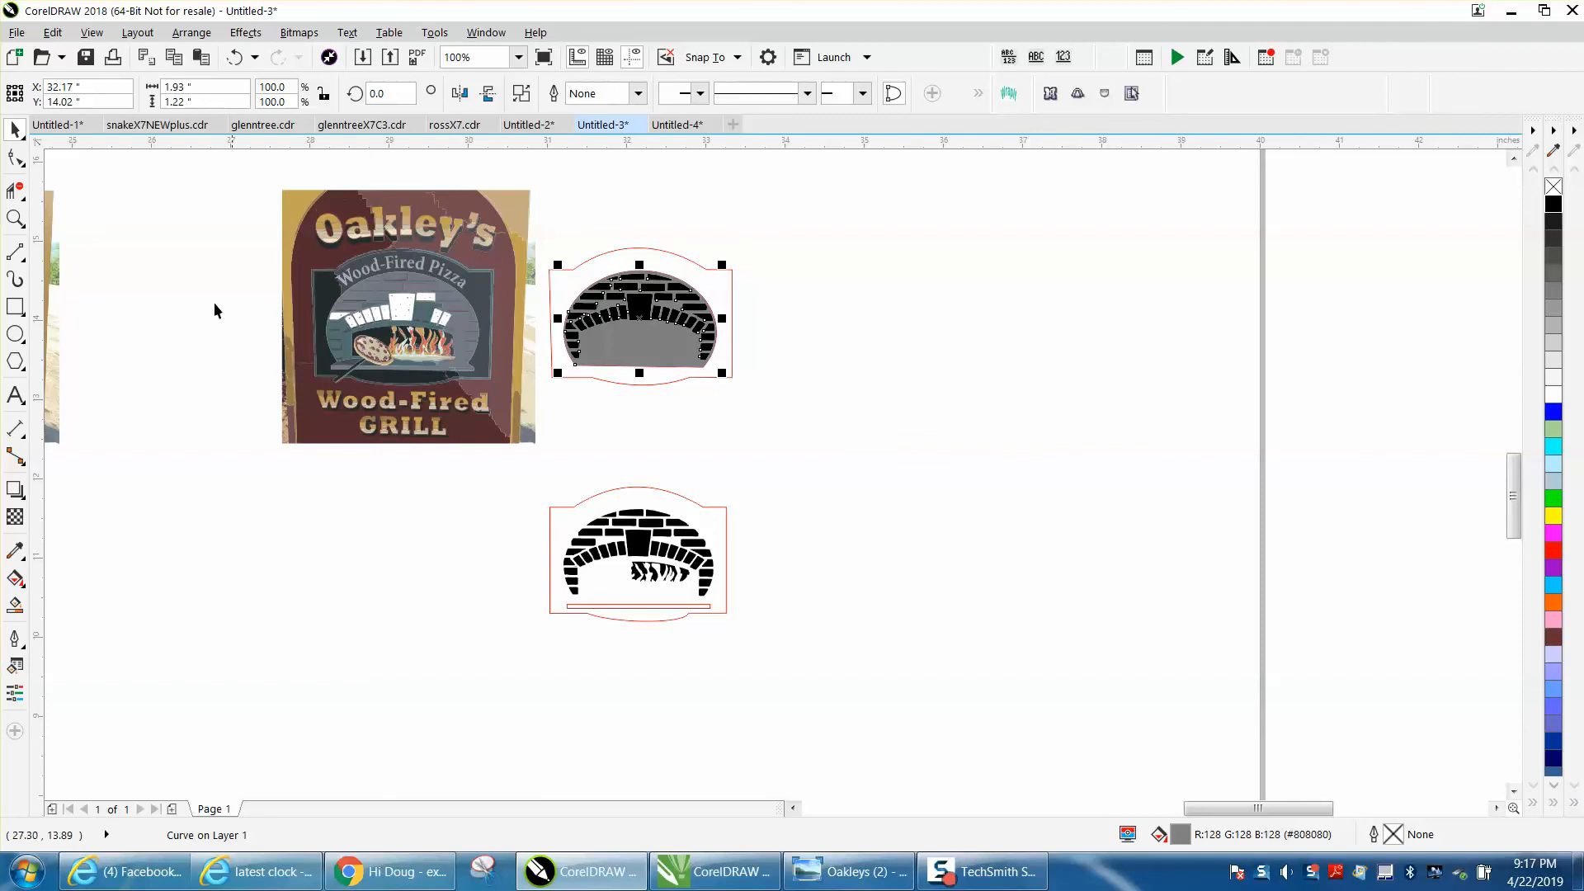
- Examine the Oakley's lettering and the Wood-Fired Pizza arch on the traced sign up close
left_click(15, 217)
left_click_drag(302, 193, 552, 290)
right_click(543, 291)
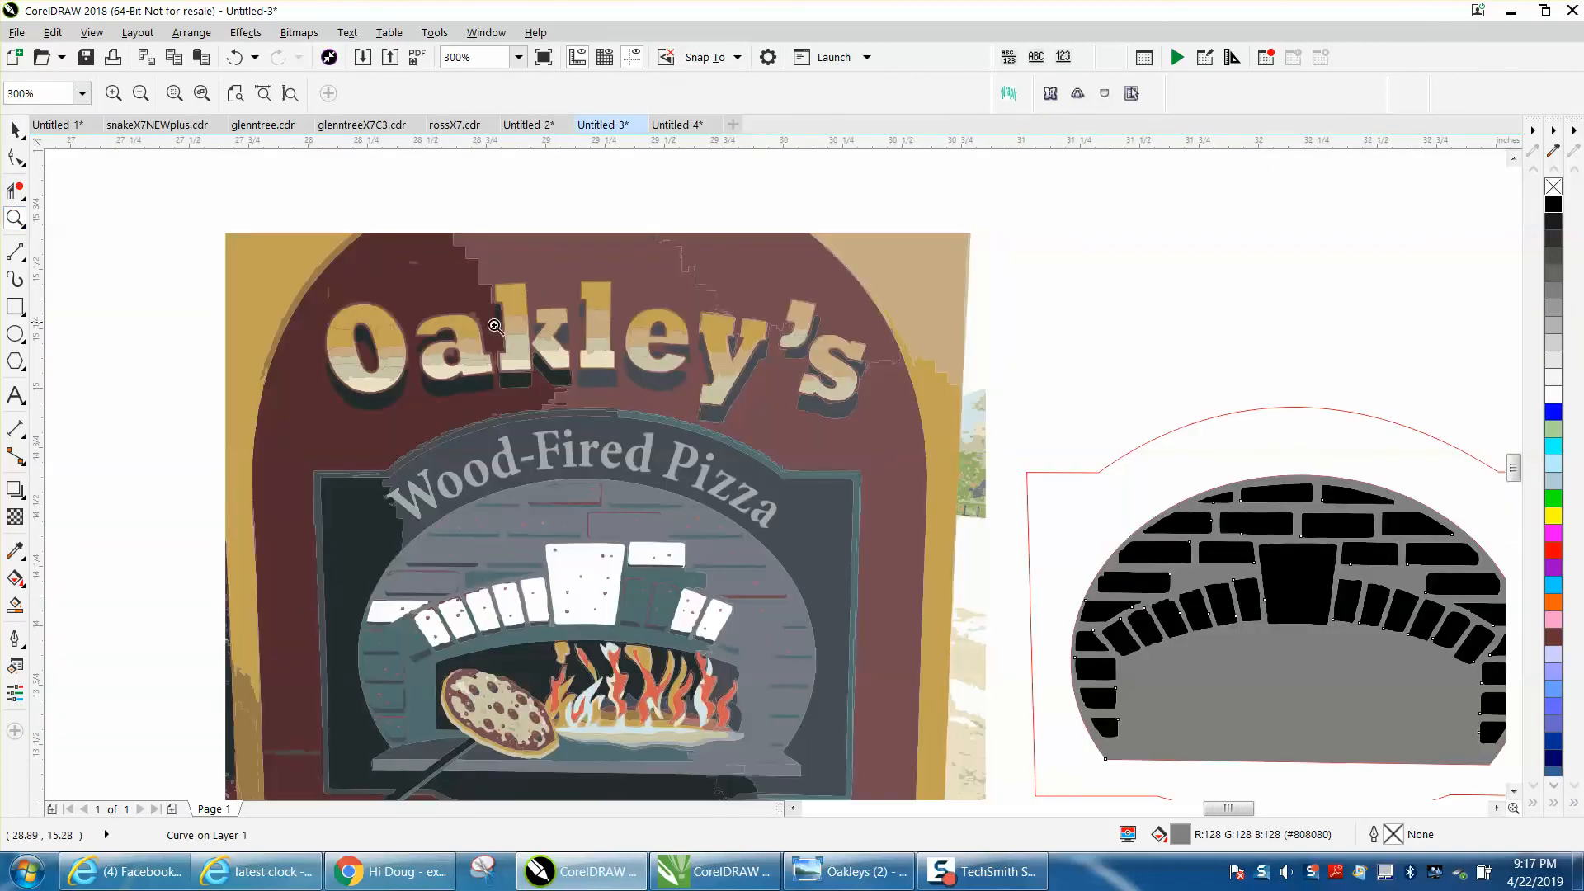
left_click_drag(474, 283, 651, 381)
scroll(640, 373, "down", 5)
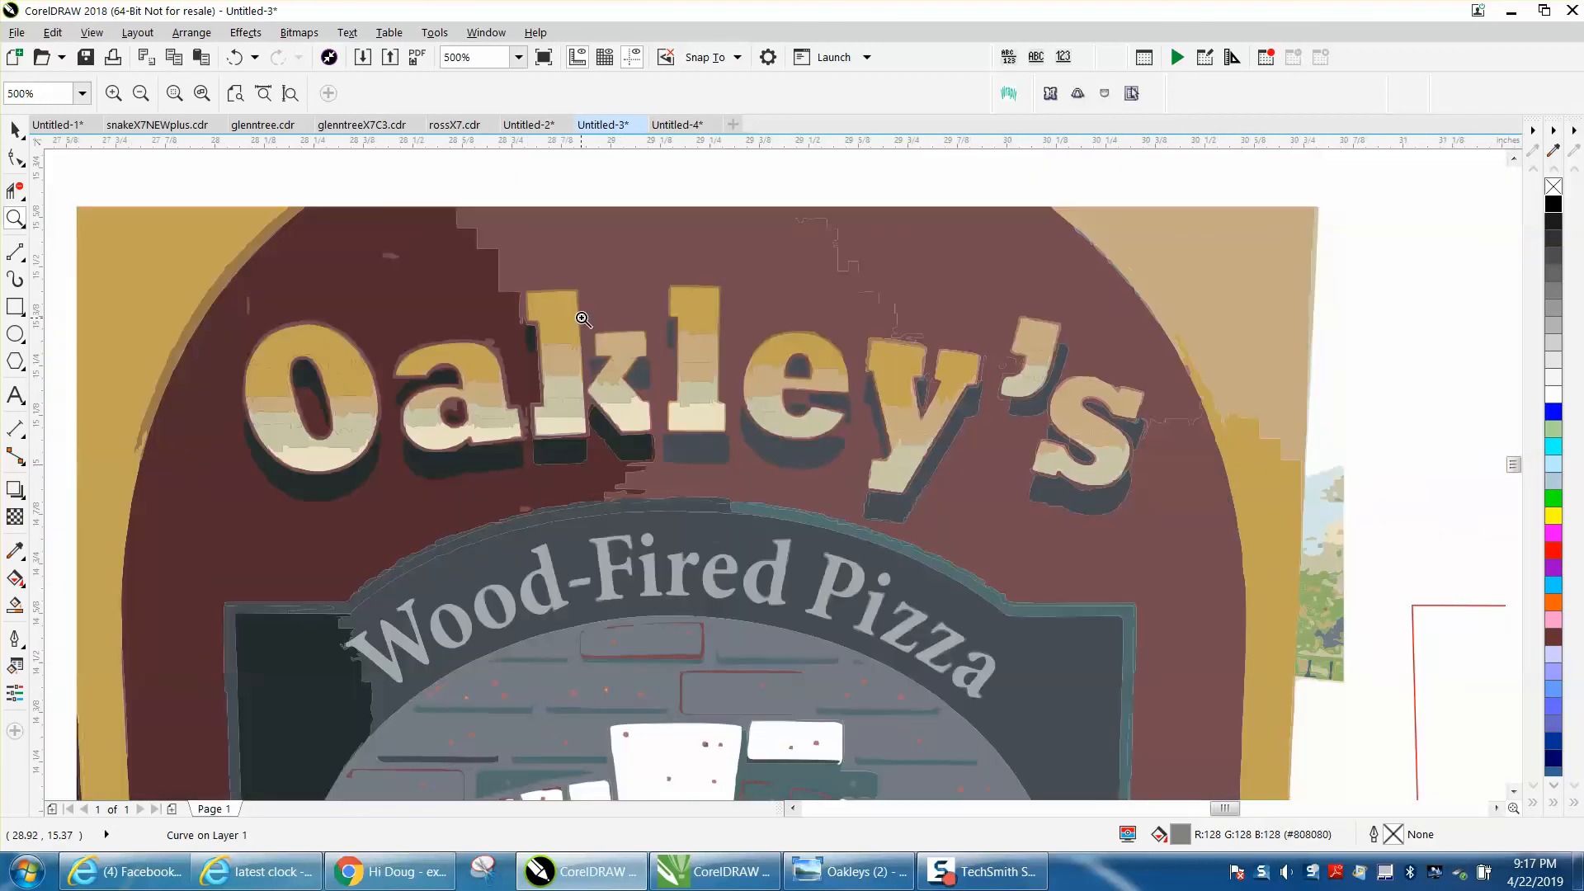
scroll(582, 318, "down", 2)
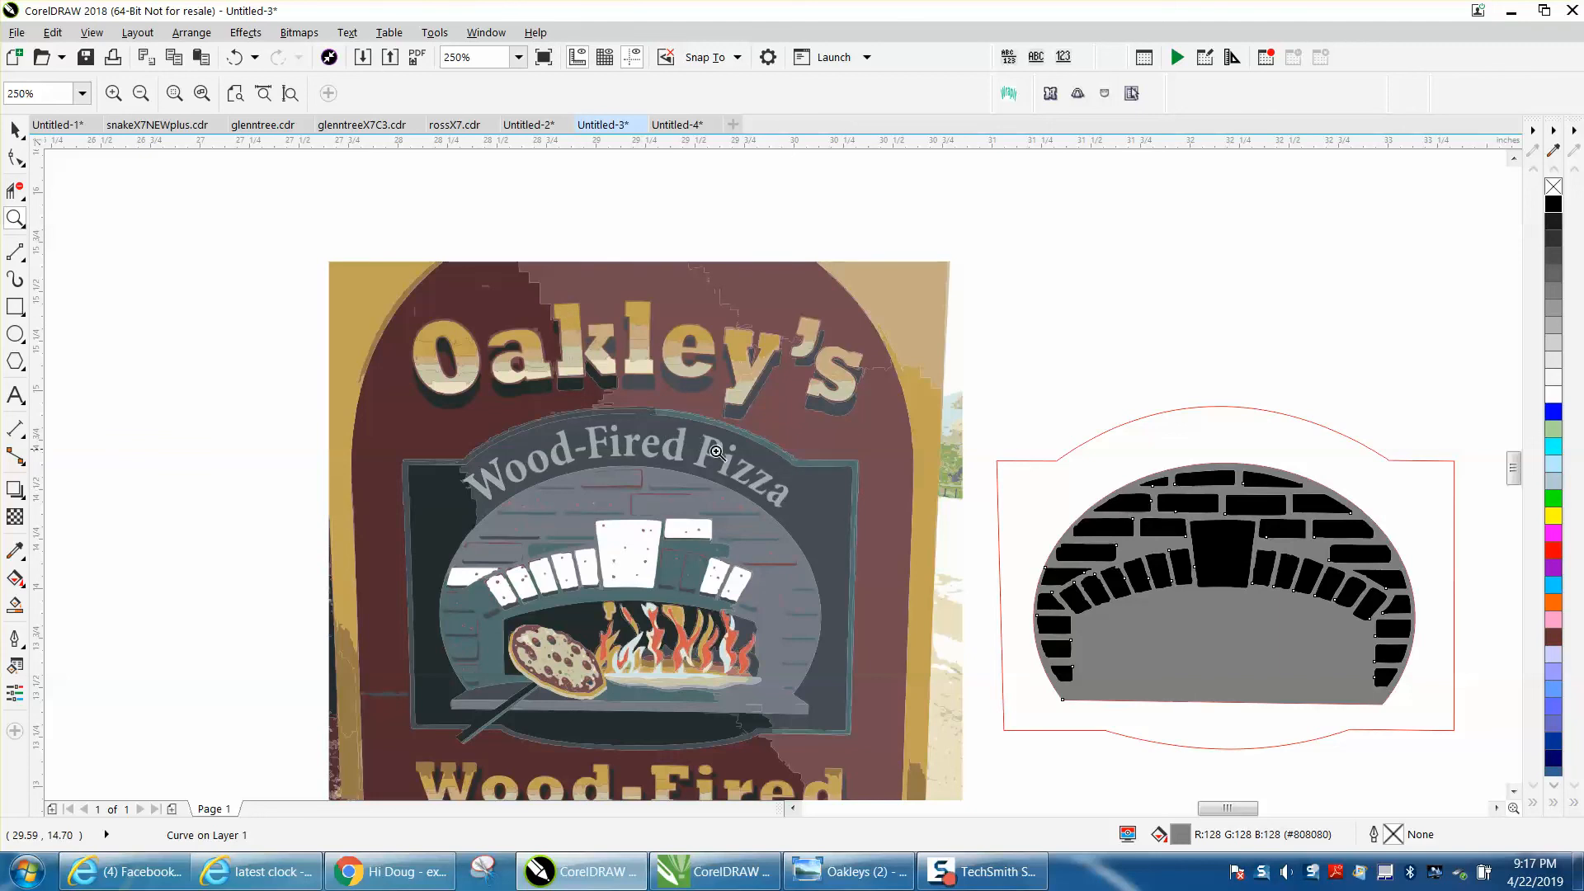
scroll(706, 445, "down", 1)
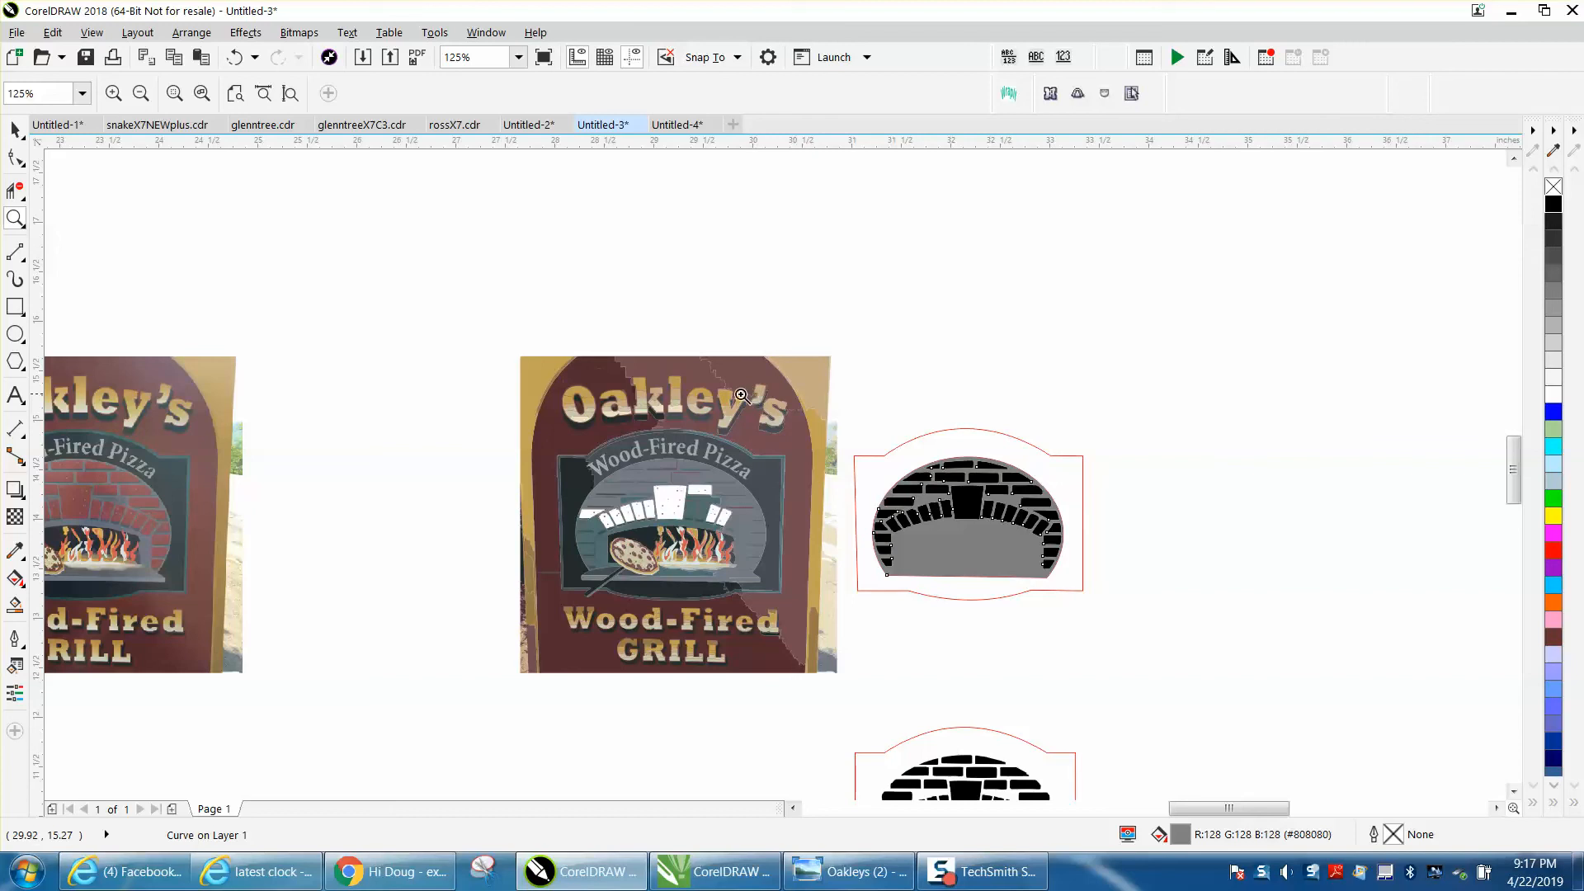
right_click(678, 399)
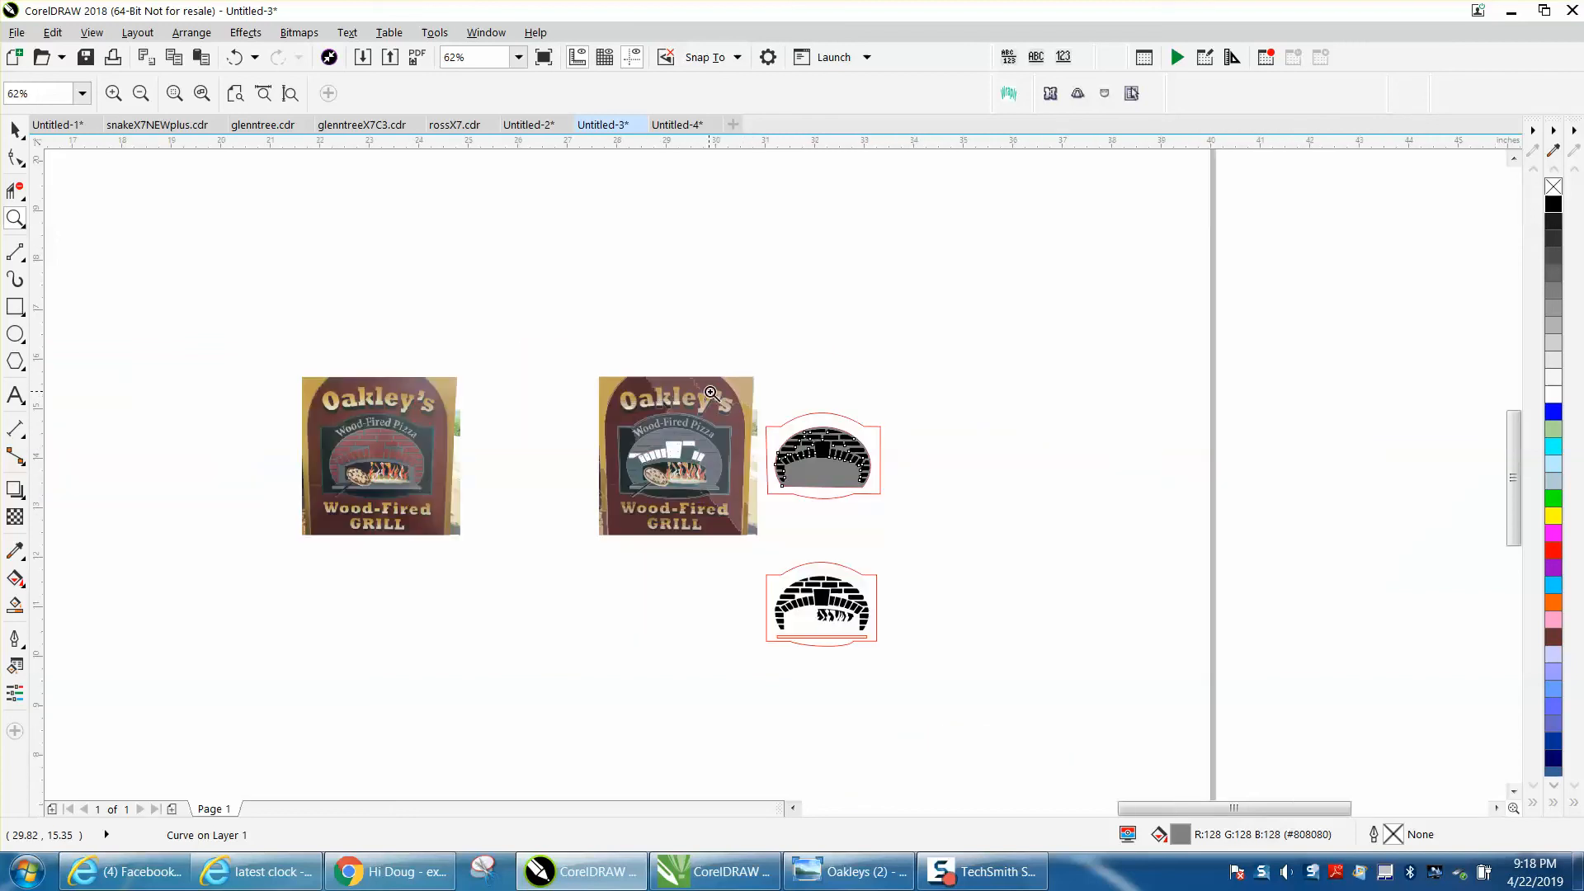
- Compare the gray-filled brick oven with the flame shapes and shelf in the unfilled copy below it
left_click_drag(754, 389, 956, 524)
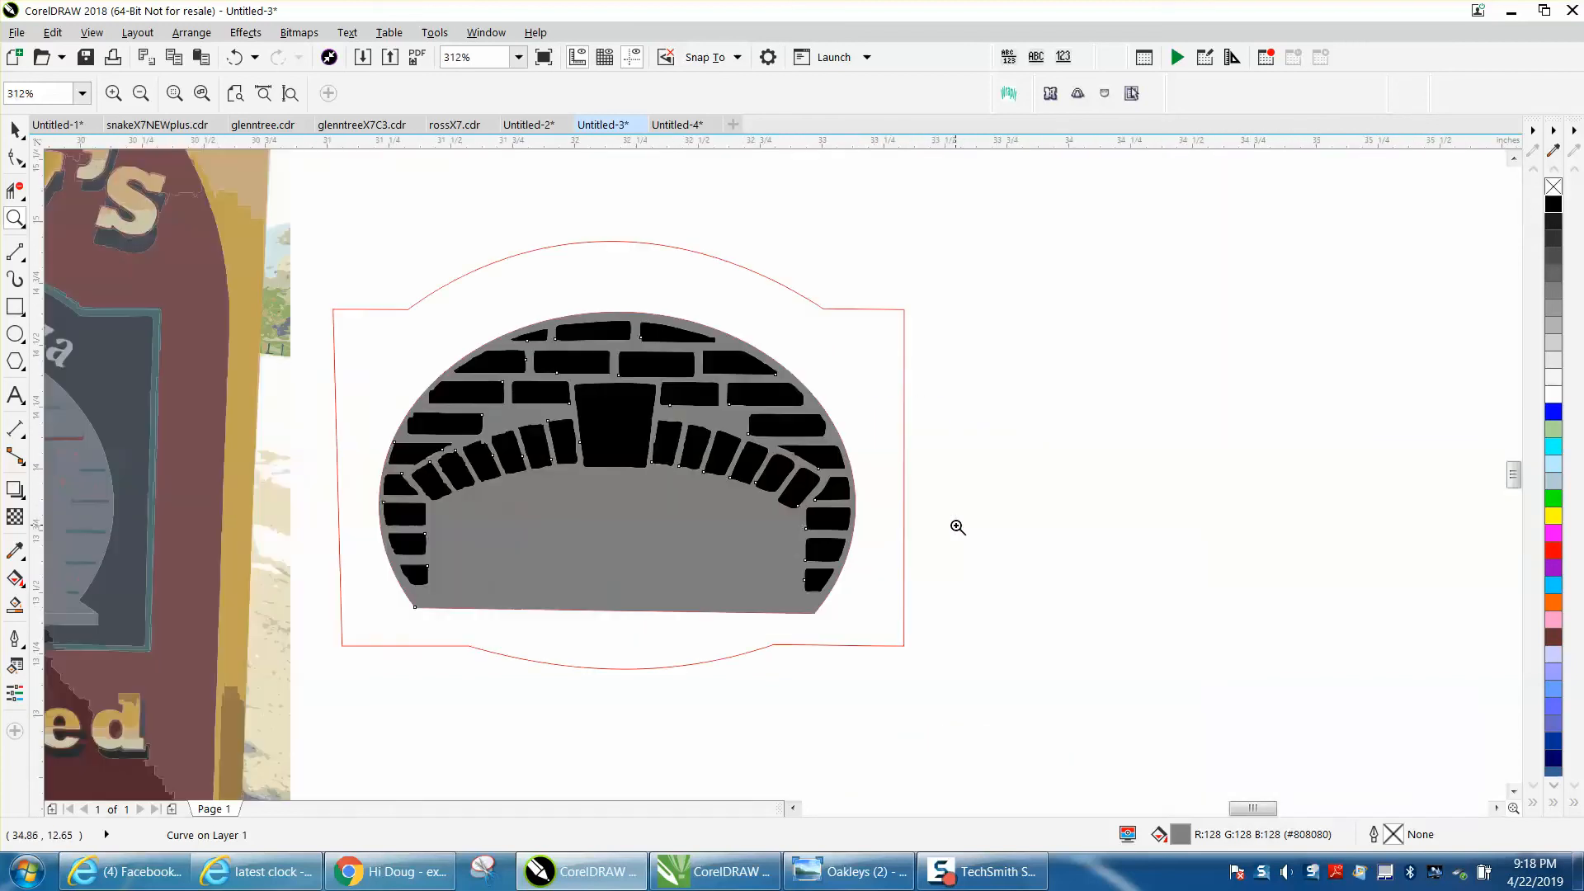
right_click(823, 437)
right_click(746, 384)
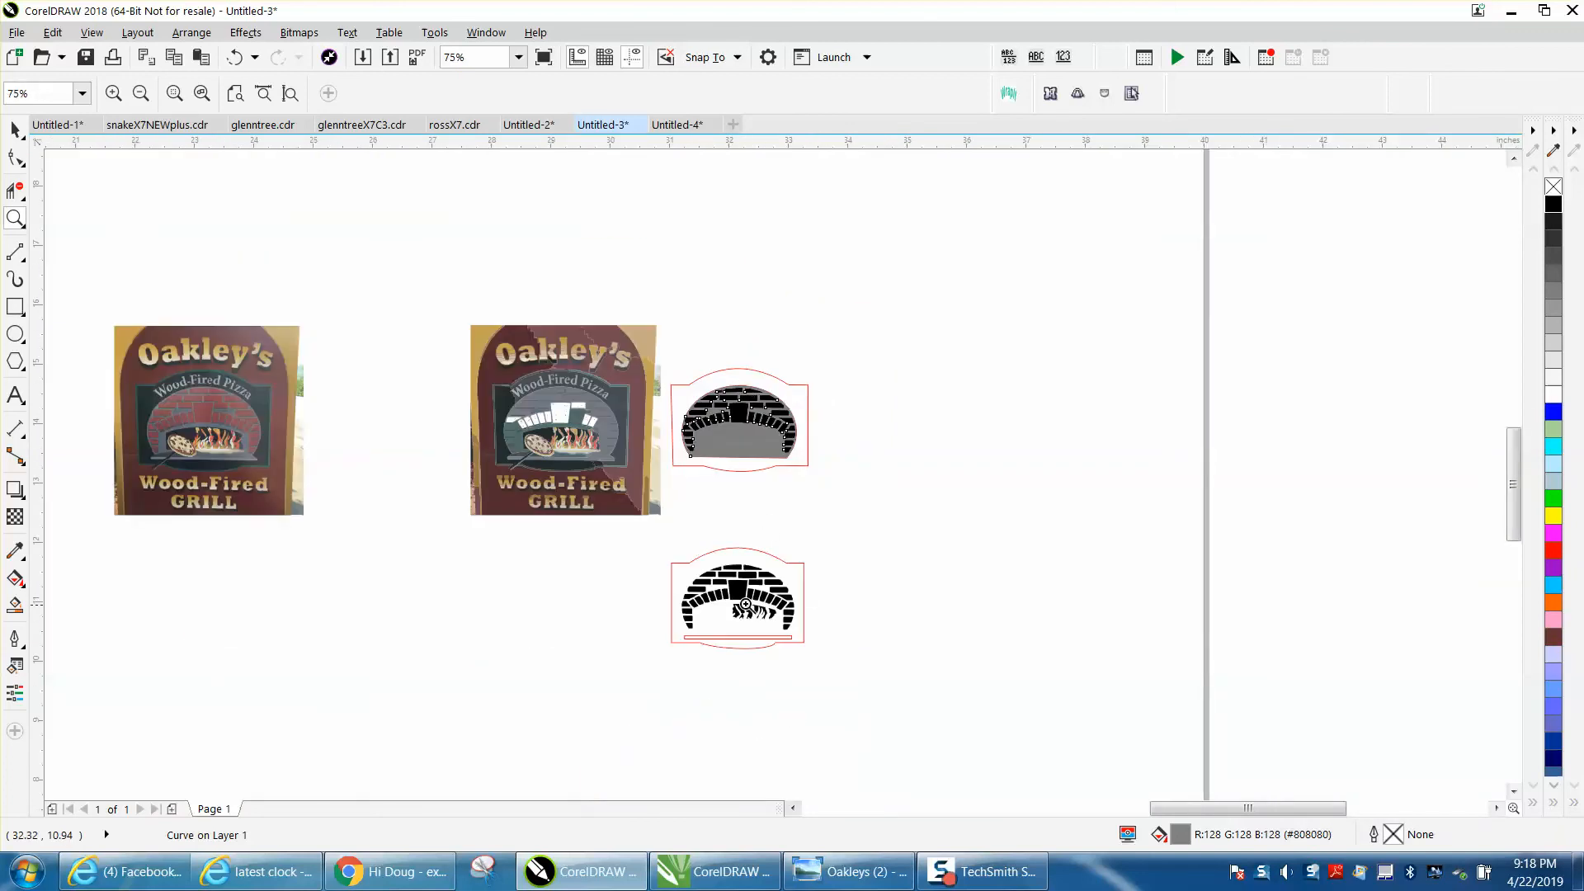
left_click_drag(743, 620, 853, 666)
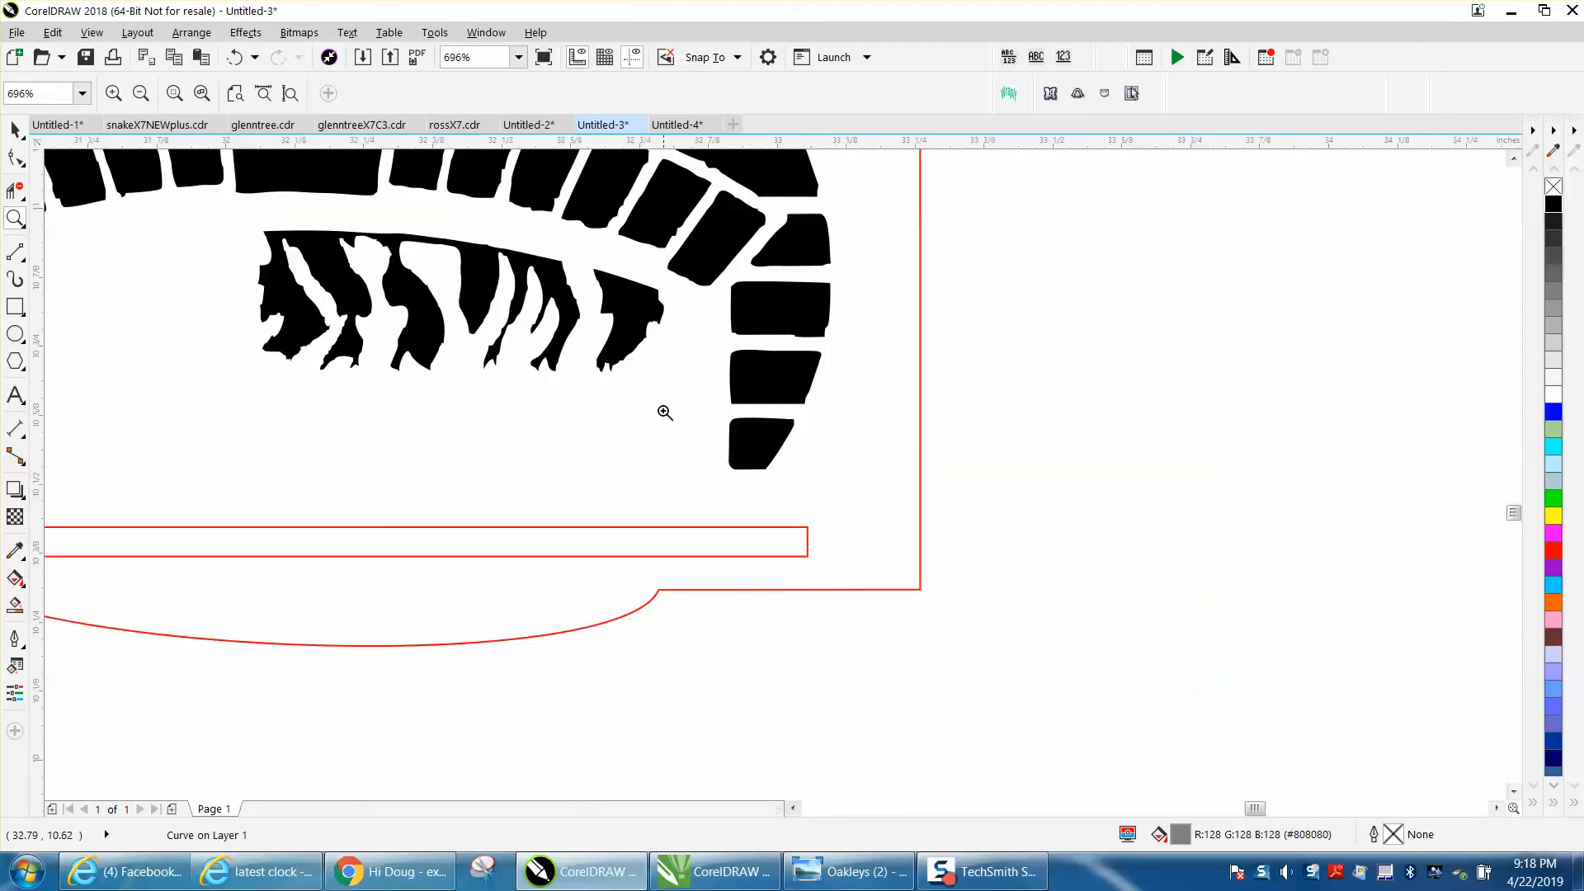
right_click(660, 364)
right_click(697, 359)
right_click(717, 364)
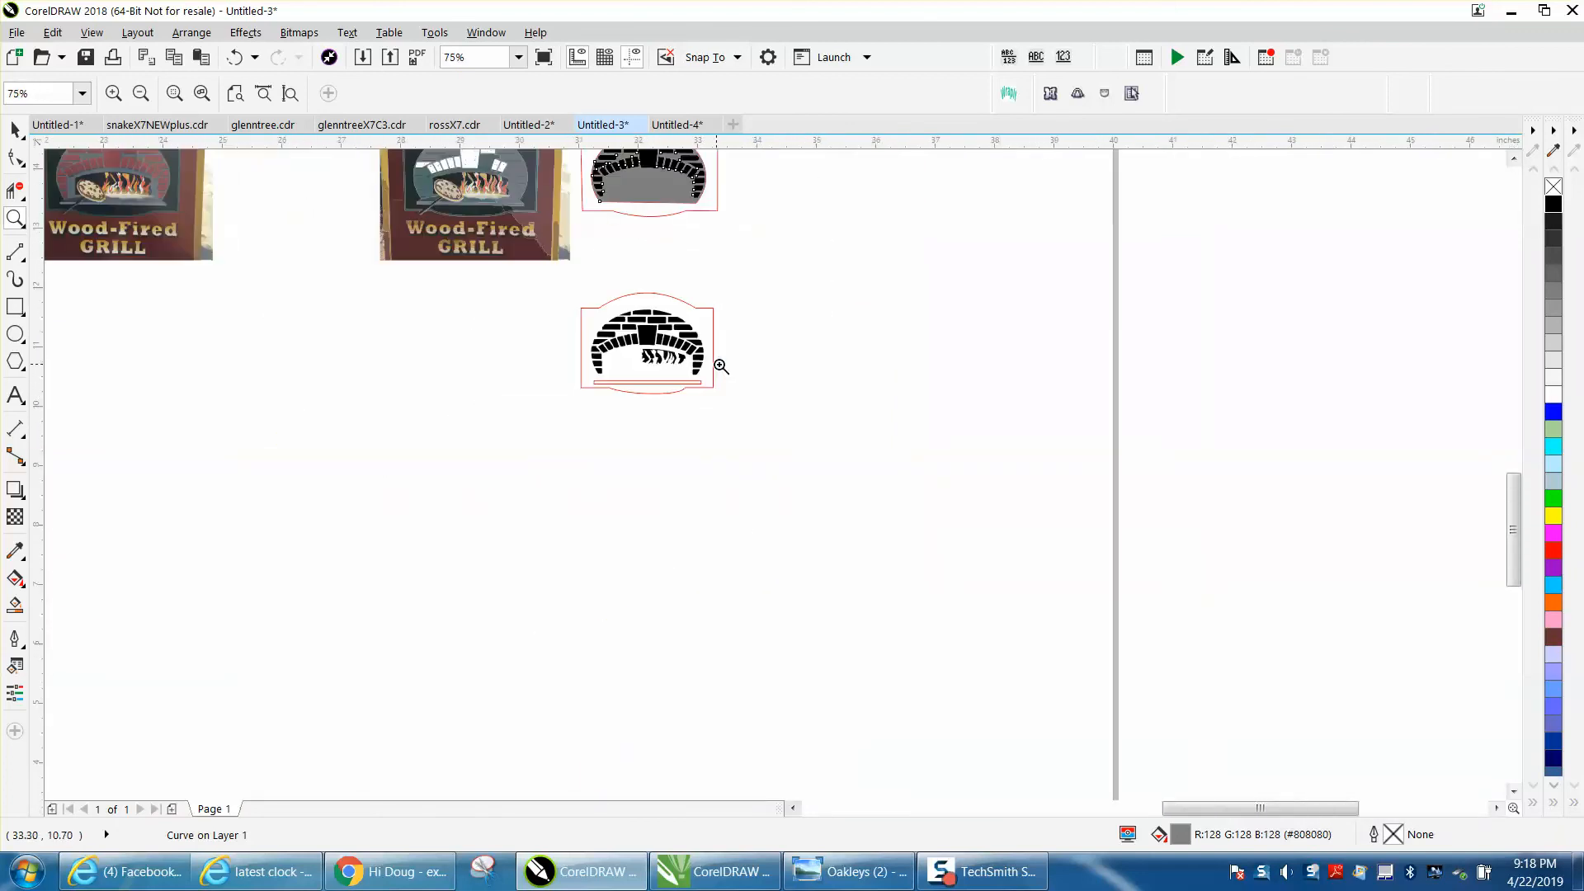
right_click(727, 366)
left_click_drag(650, 248, 768, 308)
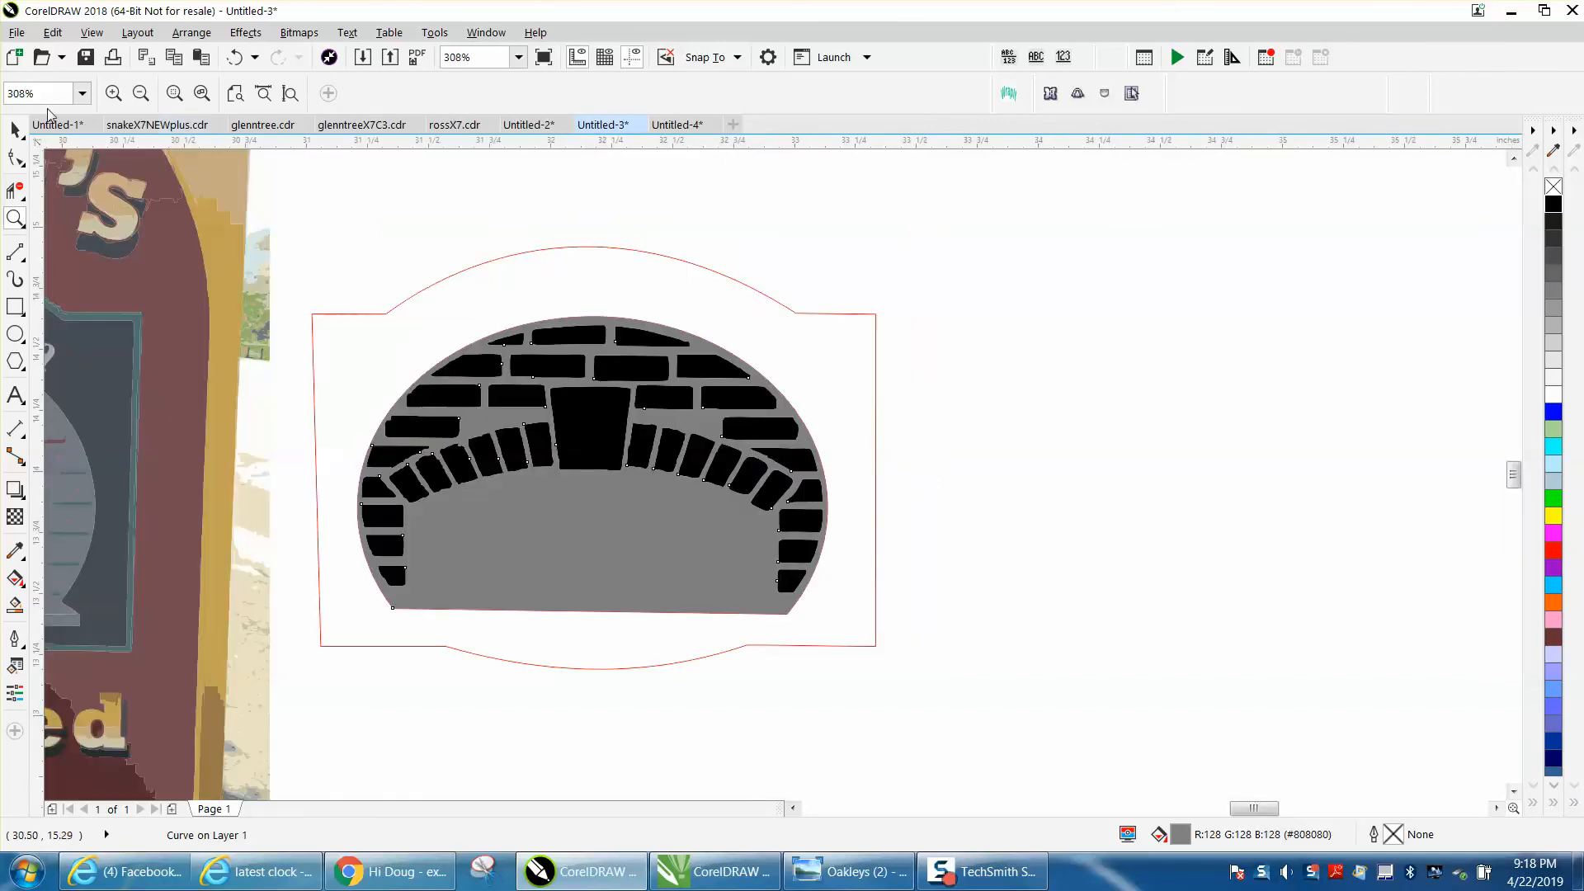
- Deselect the gray fill and inspect the whole oven drawing with its arched panel outline beside the traced sign
left_click(15, 130)
left_click(435, 193)
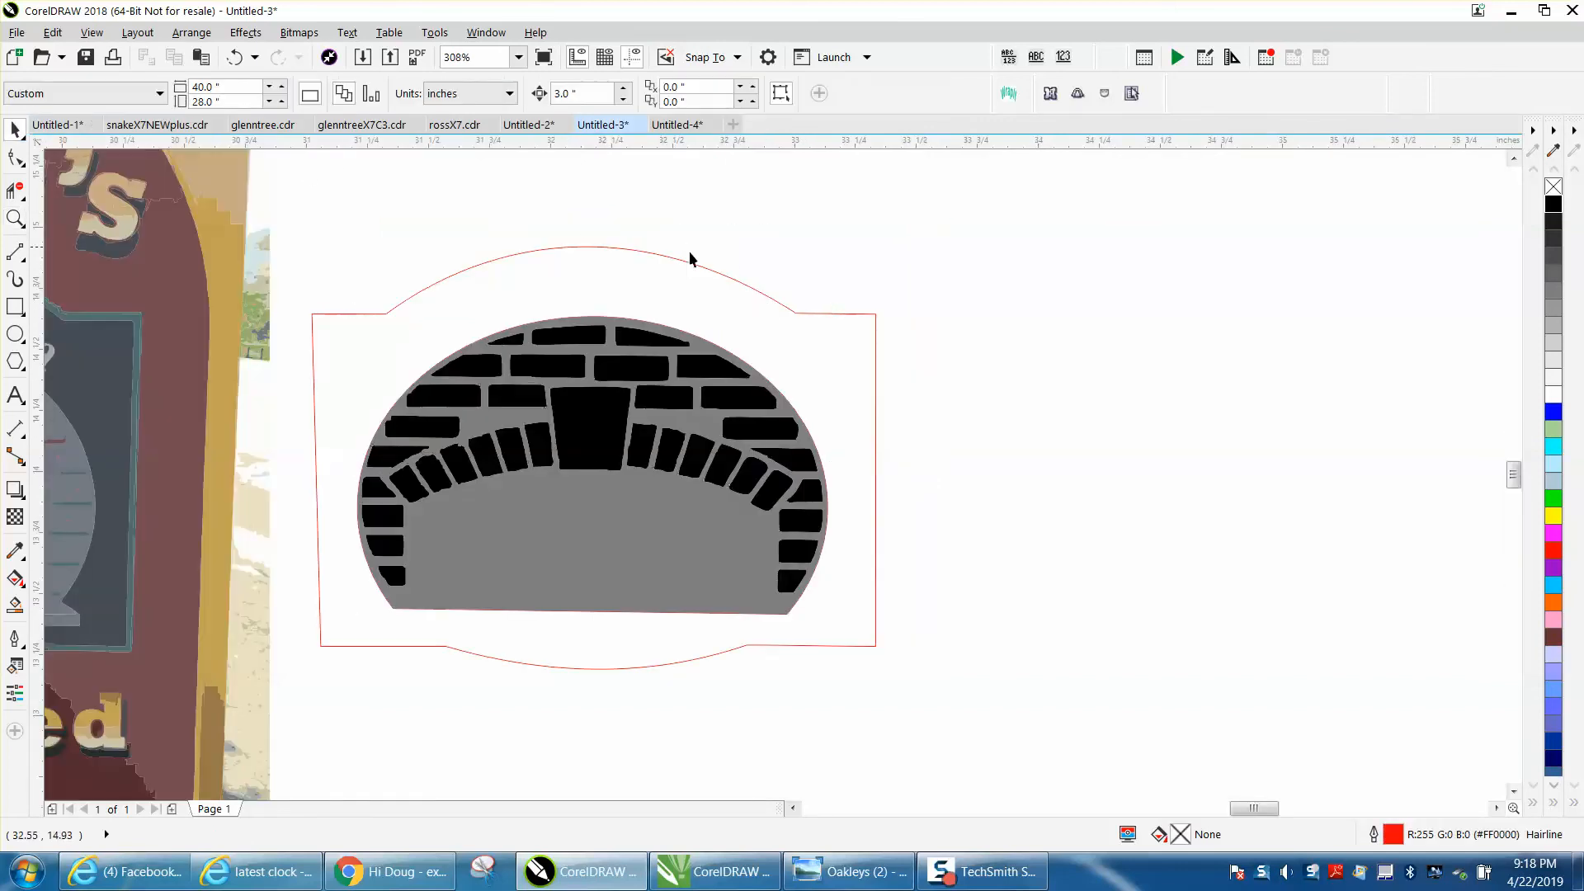
left_click(15, 217)
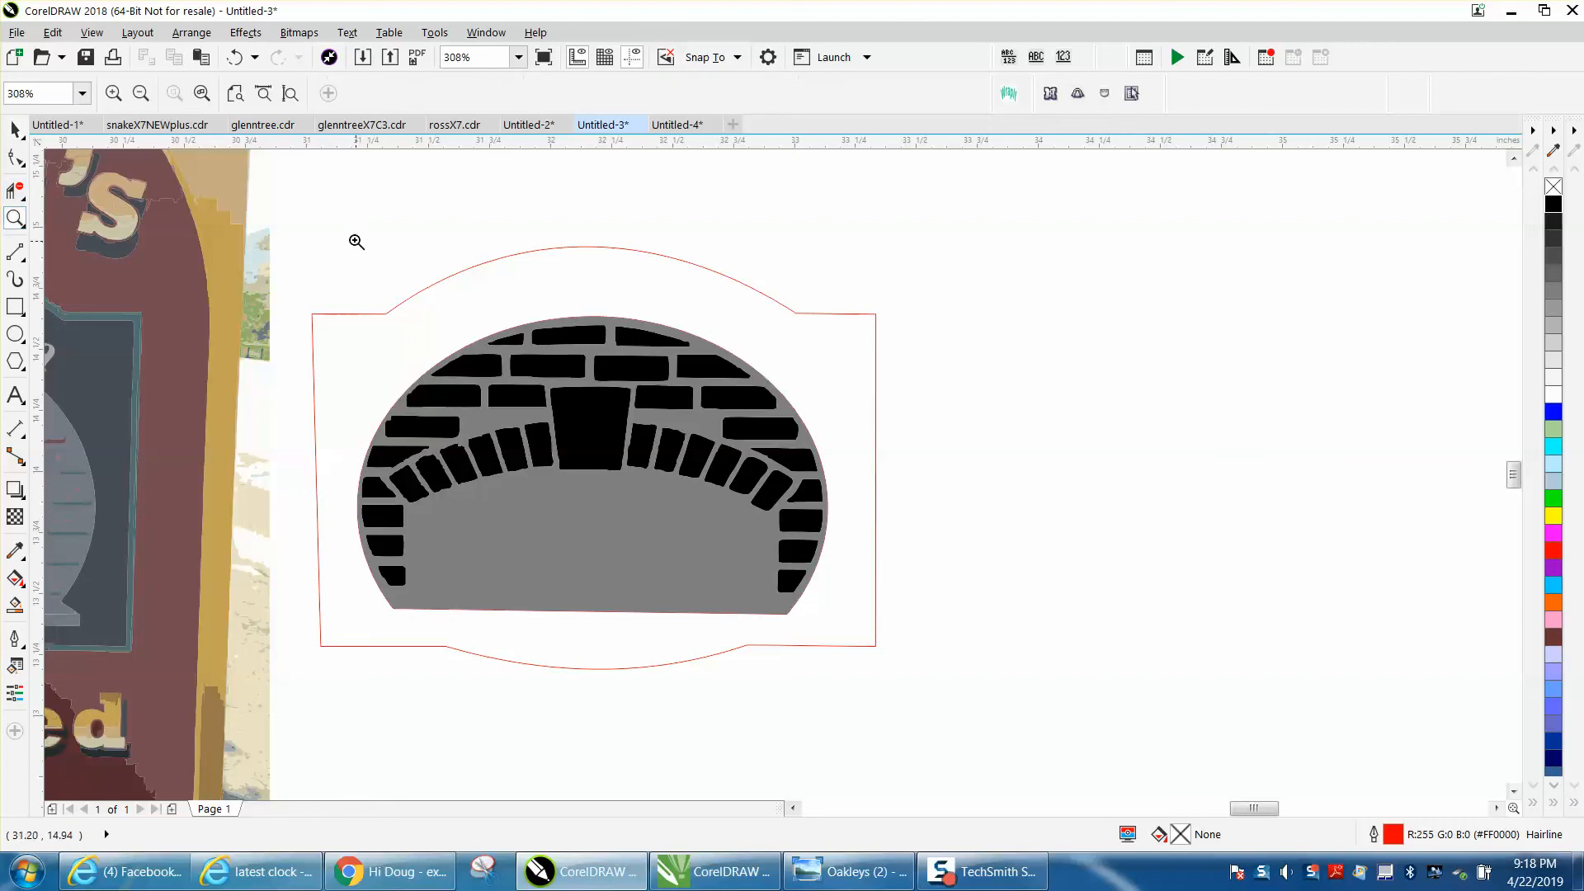
left_click_drag(280, 231, 1078, 742)
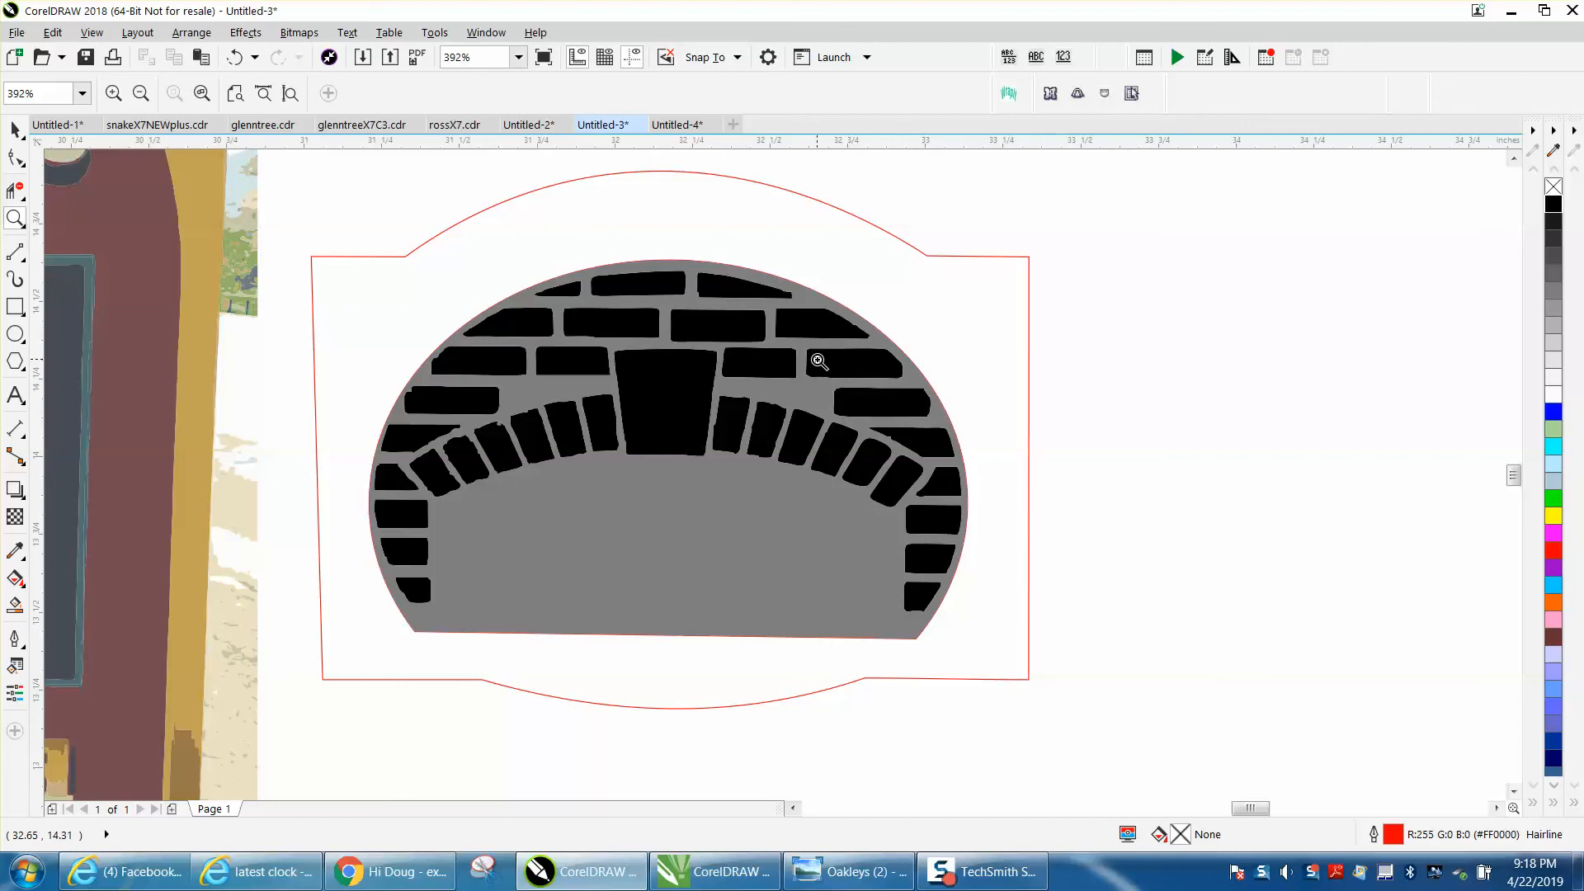
scroll(747, 335, "down", 1)
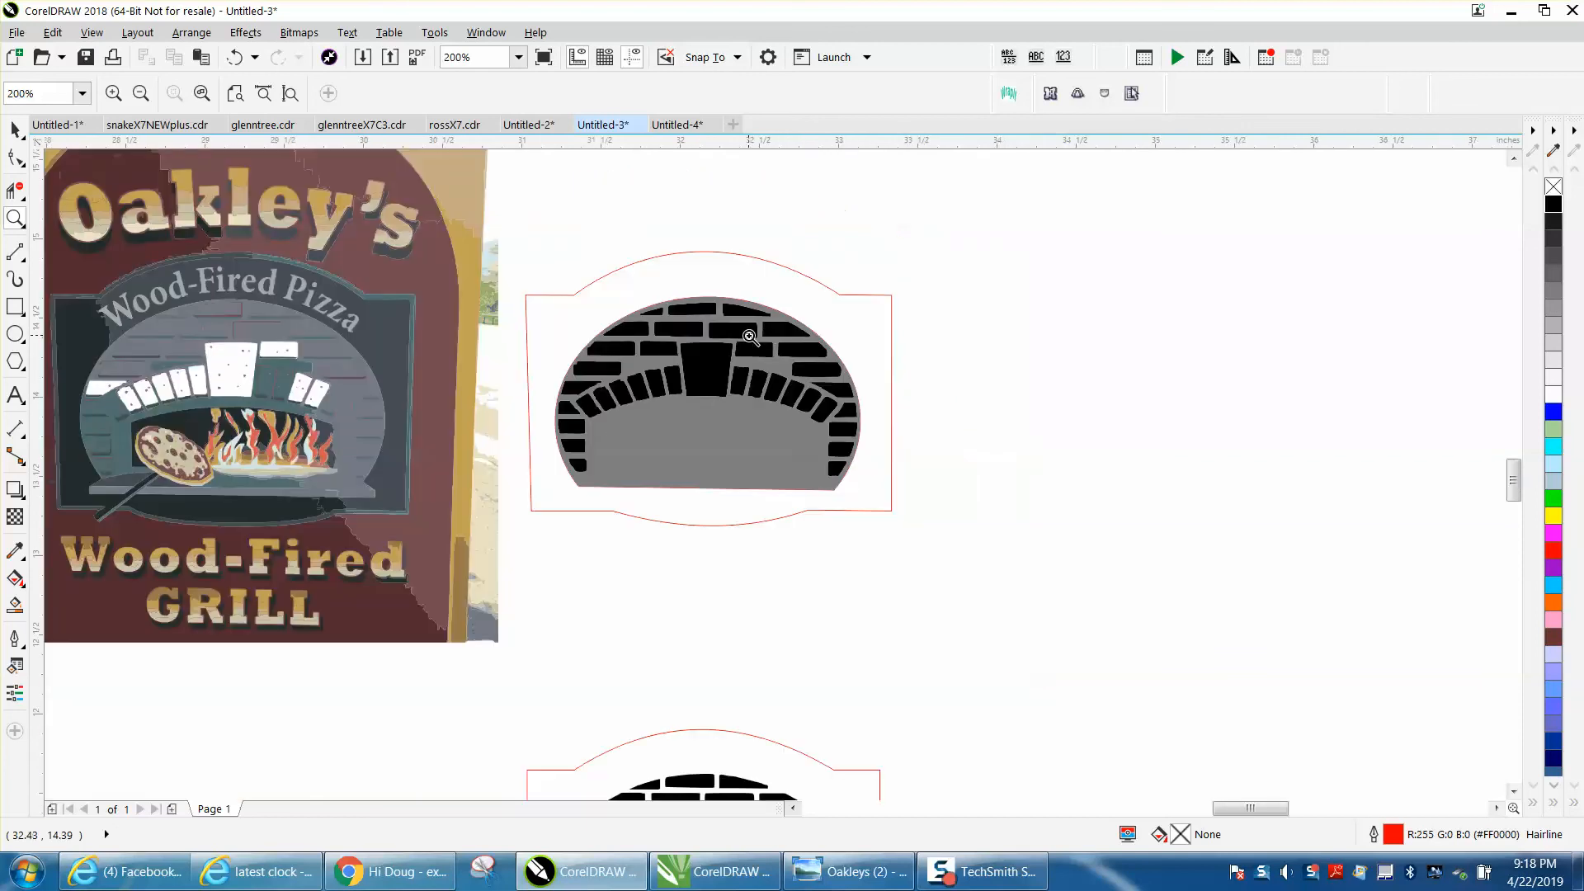